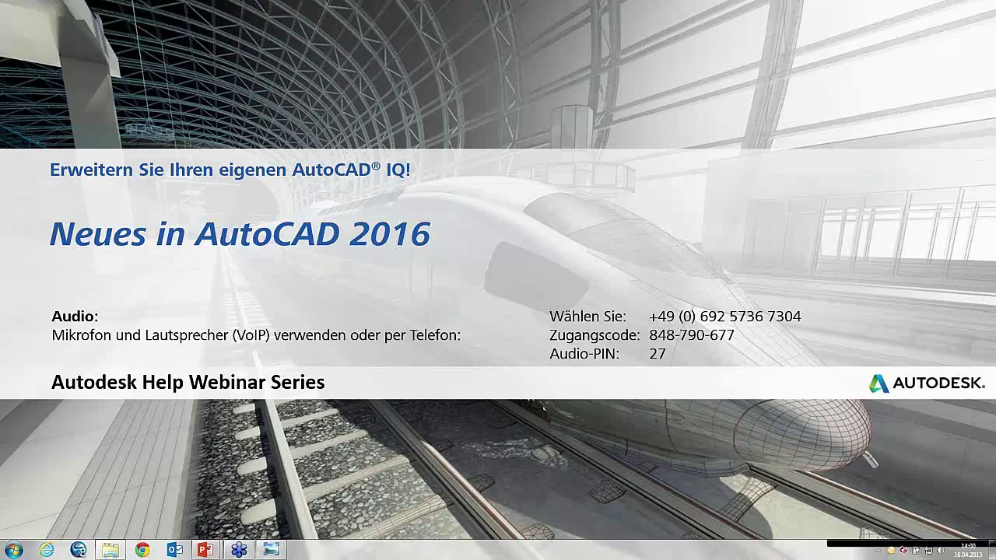
# Start the 'Neues in AutoCAD 2016' slide show full screen and advance to the presenter title slide
pyautogui.press('F5')
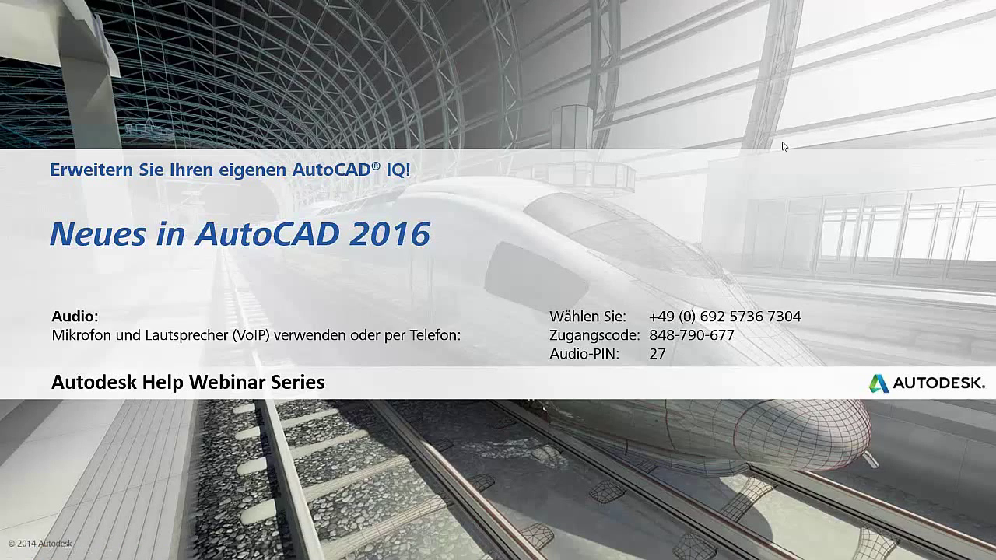
pyautogui.click(782, 161)
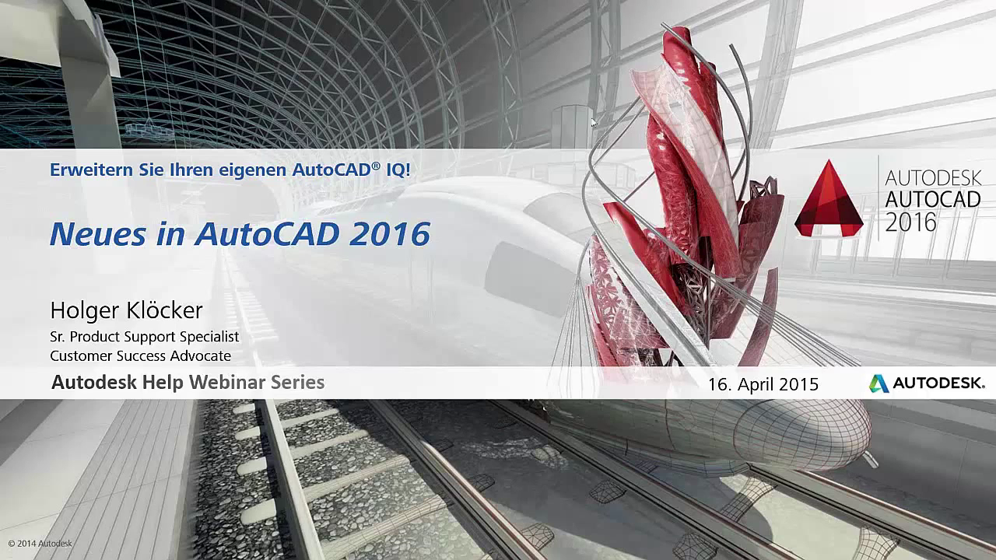
# Advance to the 'Bevor wir beginnen…' slide covering questions, recording and the download
pyautogui.click(416, 182)
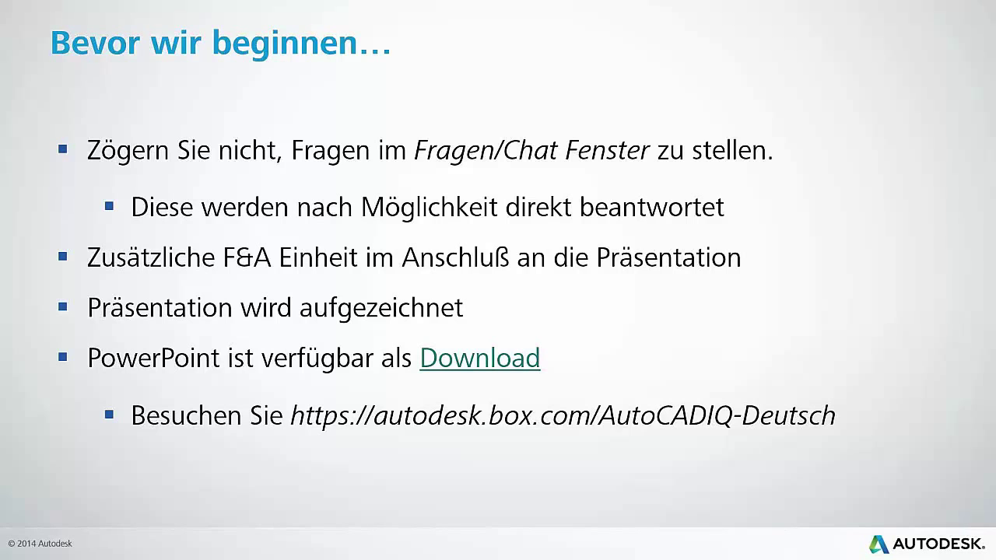
# Show the next 'Bevor wir beginnen…' slide about autodesk.com/help-webinars and feedback
pyautogui.click(314, 231)
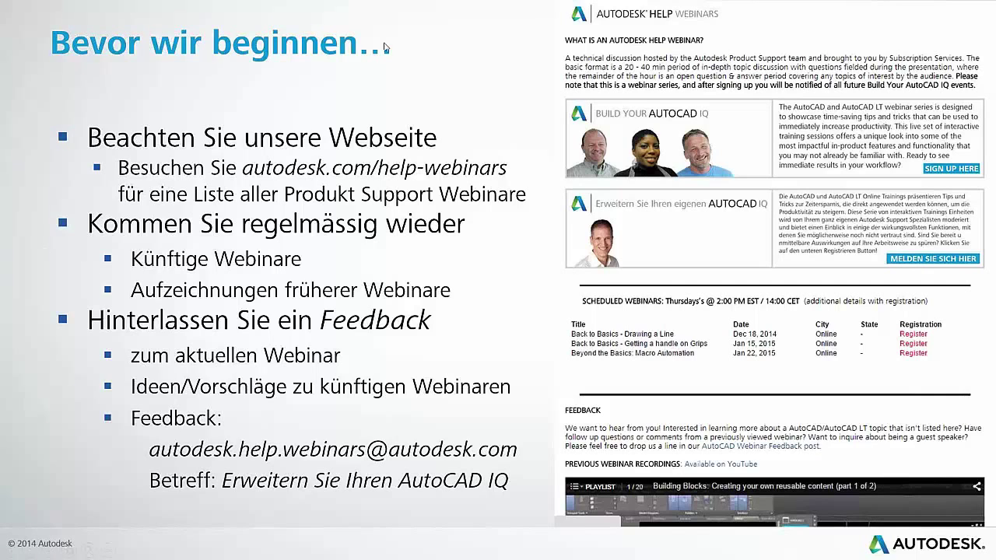
# Show the 'Wilkommen bei der Autodesk Help Webinar Reihe!' slide listing 11 previous webinars
pyautogui.click(536, 112)
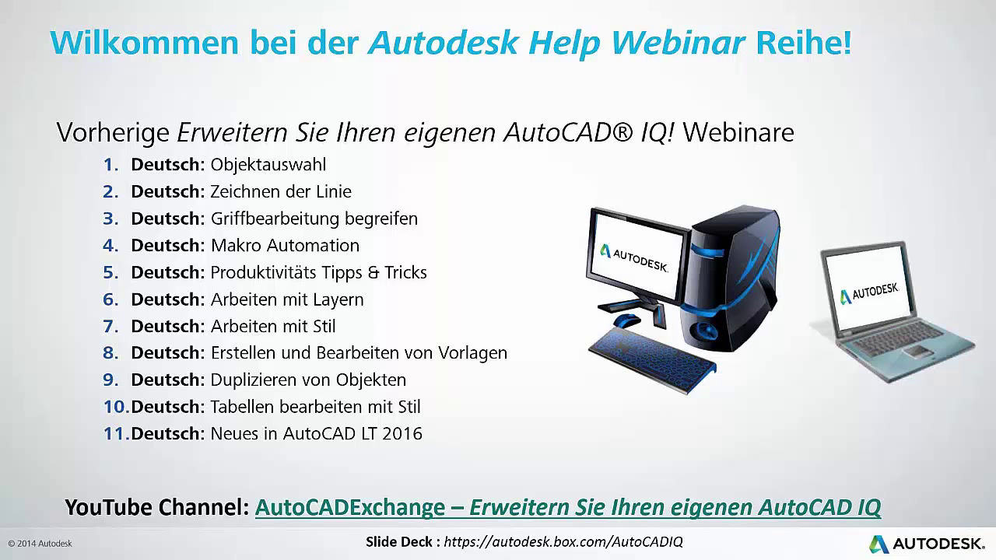
# Advance to the Autodesk Knowledge Network slide with AutoCAD 2016 download and quick links
pyautogui.click(327, 140)
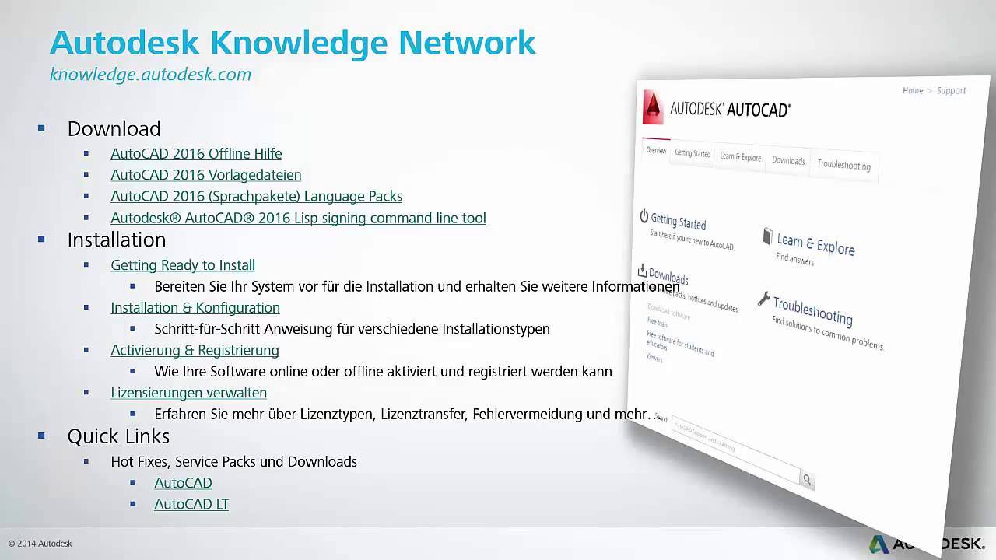
# Move past the Knowledge Network slide to the Agenda slide
pyautogui.click(526, 168)
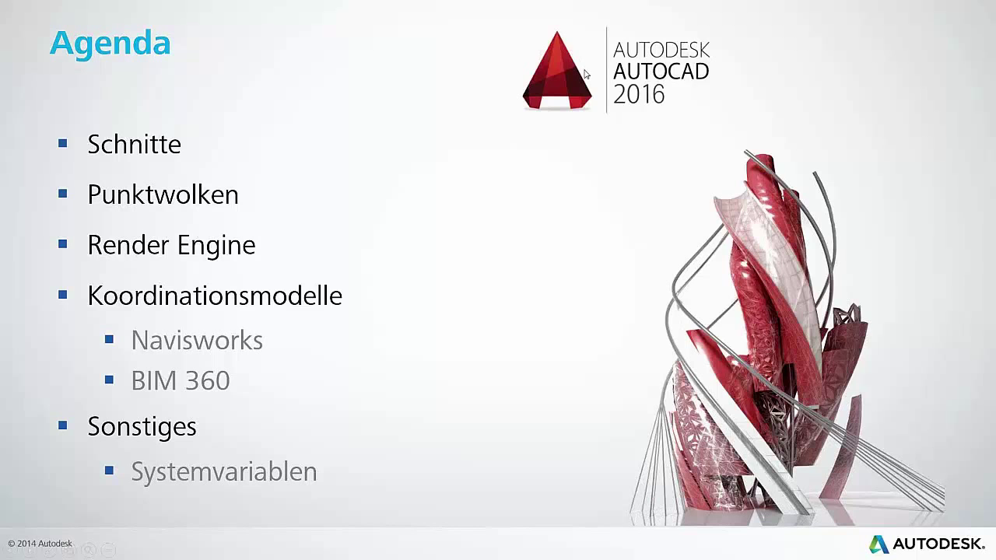
# End the slide show, minimise PowerPoint and launch AutoCAD 2016 from its desktop shortcut
pyautogui.press('Escape')
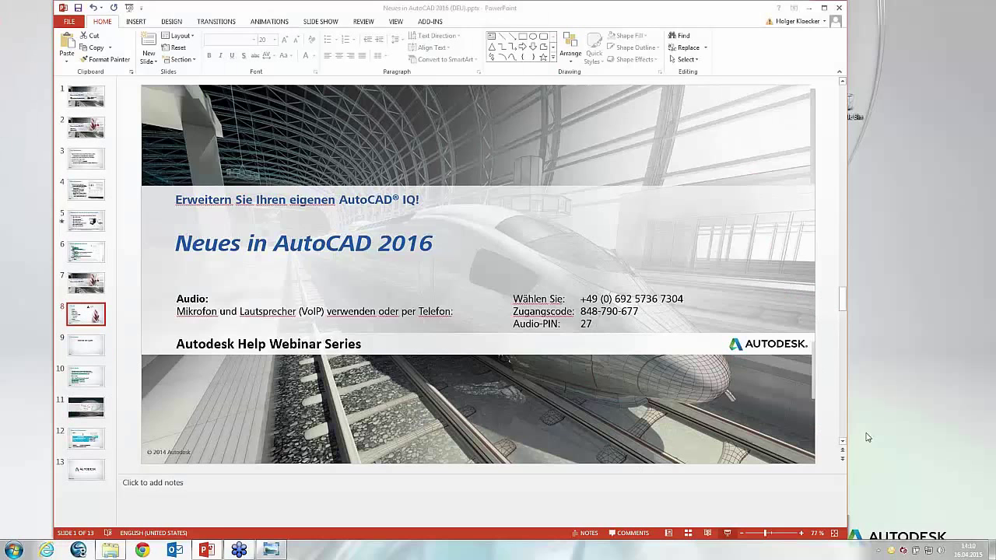
pyautogui.click(992, 550)
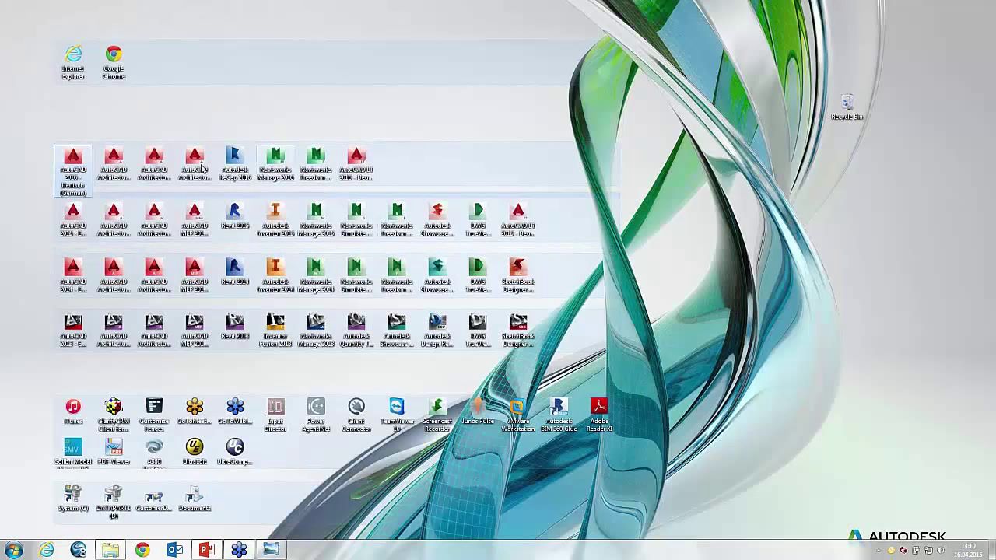
pyautogui.doubleClick(73, 160)
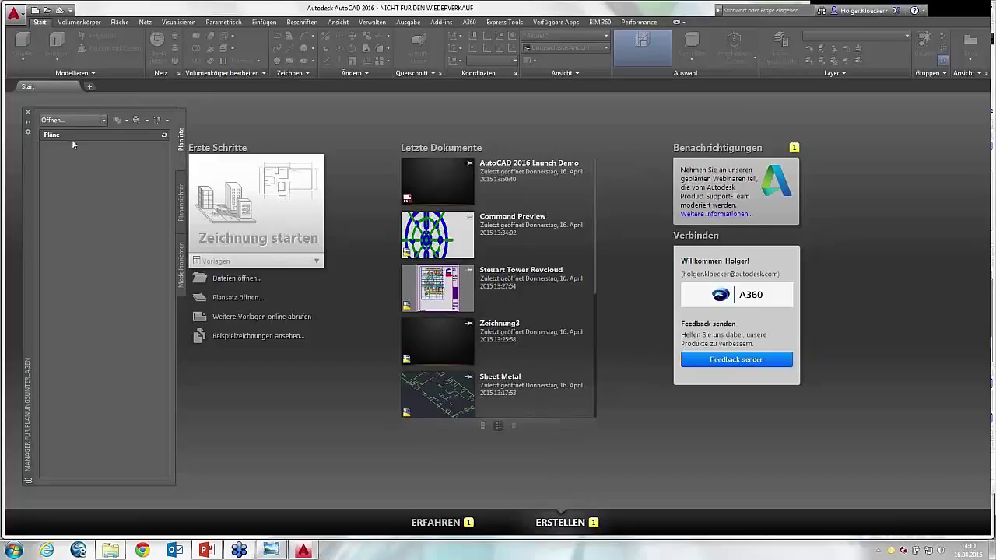
# Load the recent Launch Demo sheet set, switch to model space, and auto-hide the Sheet Set palette
pyautogui.click(104, 121)
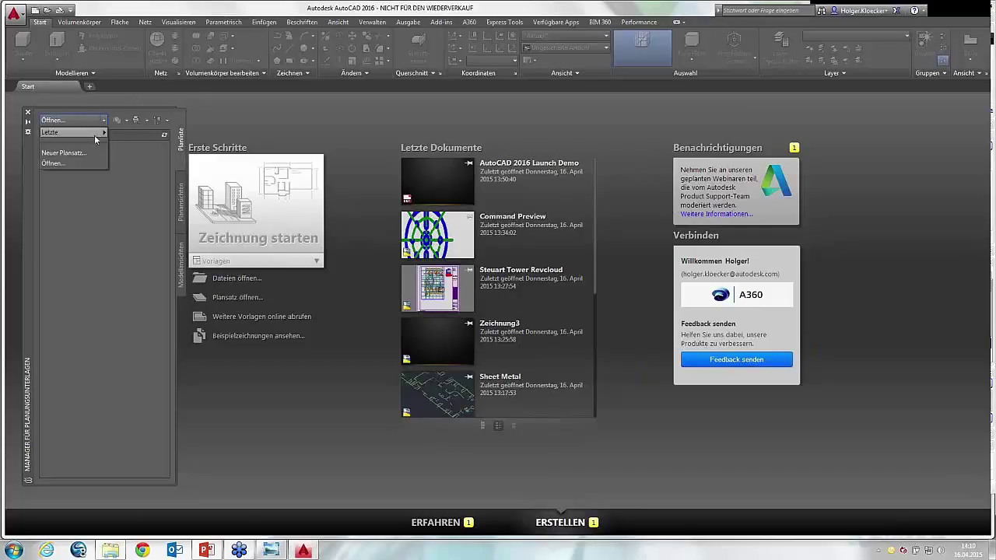
pyautogui.moveTo(72, 132)
pyautogui.click(122, 136)
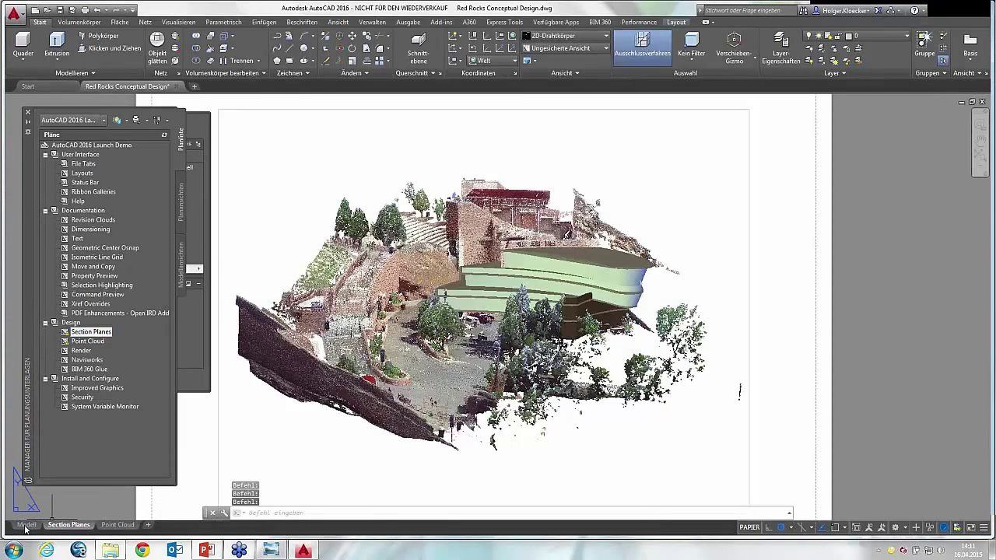
pyautogui.click(27, 525)
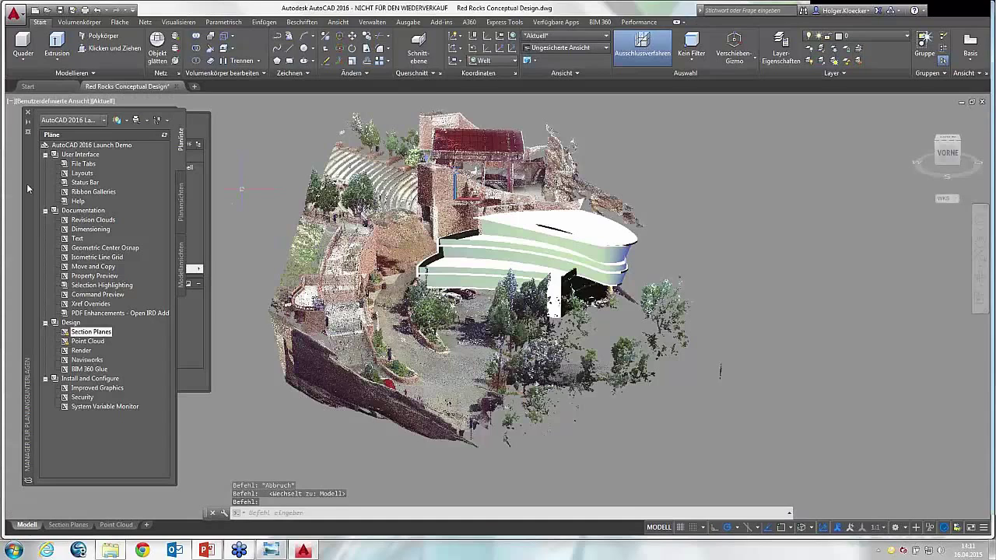
pyautogui.rightClick(27, 185)
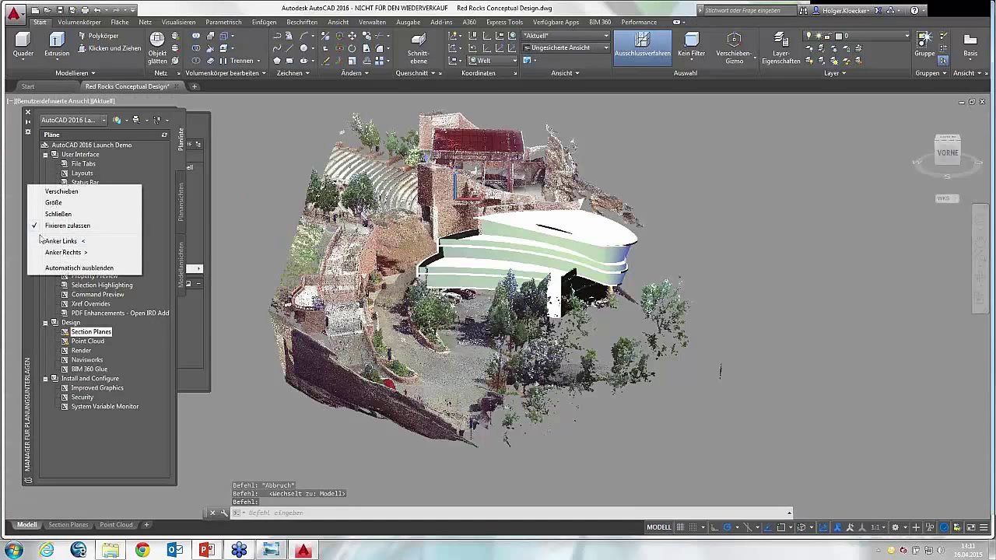
pyautogui.click(111, 268)
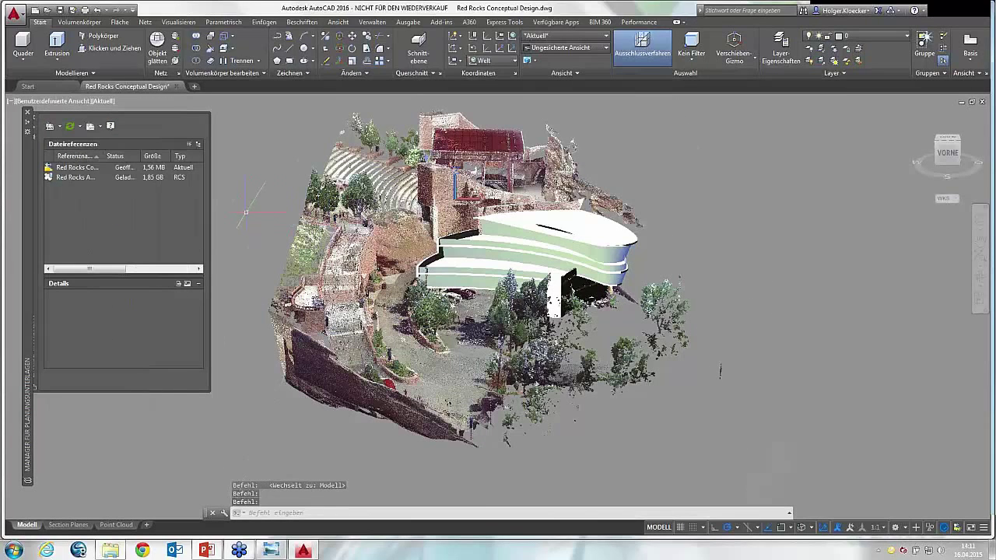
# Orbit and zoom around the Red Rocks point cloud, then bring up the Red Rocks Theatre.jpg photo
pyautogui.keyDown('shift'); pyautogui.moveTo(245, 211); pyautogui.dragTo(209, 225, button='middle'); pyautogui.keyUp('shift')
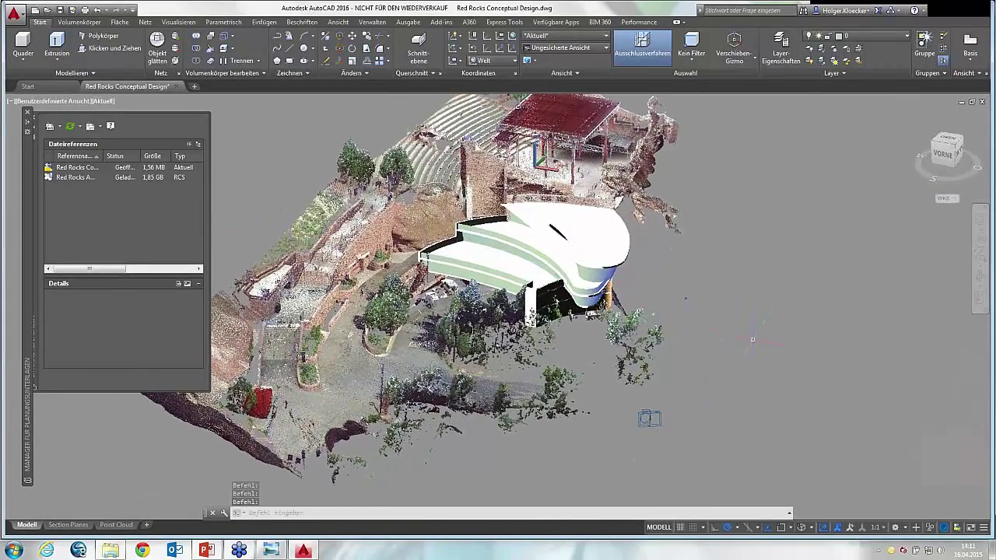
pyautogui.moveTo(752, 339)
pyautogui.keyDown('shift'); pyautogui.mouseDown(button='middle')
pyautogui.moveTo(728, 350)
pyautogui.moveTo(801, 338)
pyautogui.moveTo(743, 348)
pyautogui.moveTo(507, 256)
pyautogui.mouseUp(button='middle'); pyautogui.keyUp('shift')
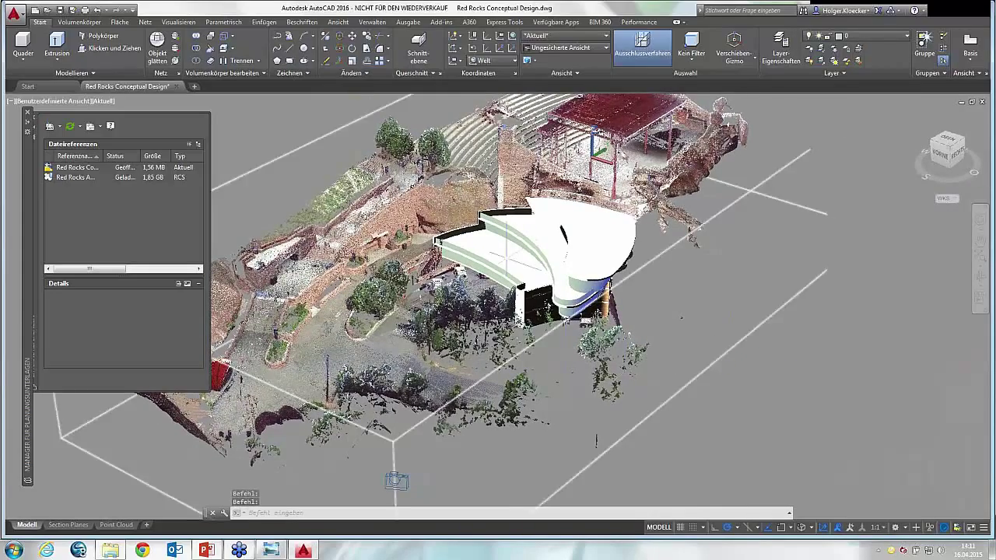
pyautogui.scroll(2, 507, 257)
pyautogui.moveTo(507, 257)
pyautogui.keyDown('shift'); pyautogui.mouseDown(button='middle')
pyautogui.moveTo(408, 232)
pyautogui.moveTo(335, 157)
pyautogui.moveTo(464, 168)
pyautogui.moveTo(620, 140)
pyautogui.moveTo(544, 233)
pyautogui.mouseUp(button='middle'); pyautogui.keyUp('shift')
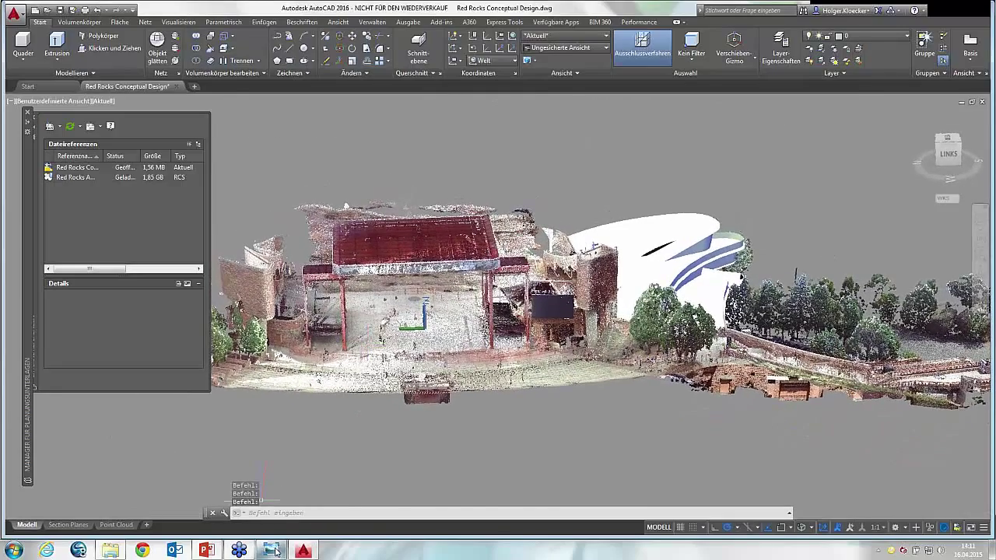
pyautogui.click(274, 551)
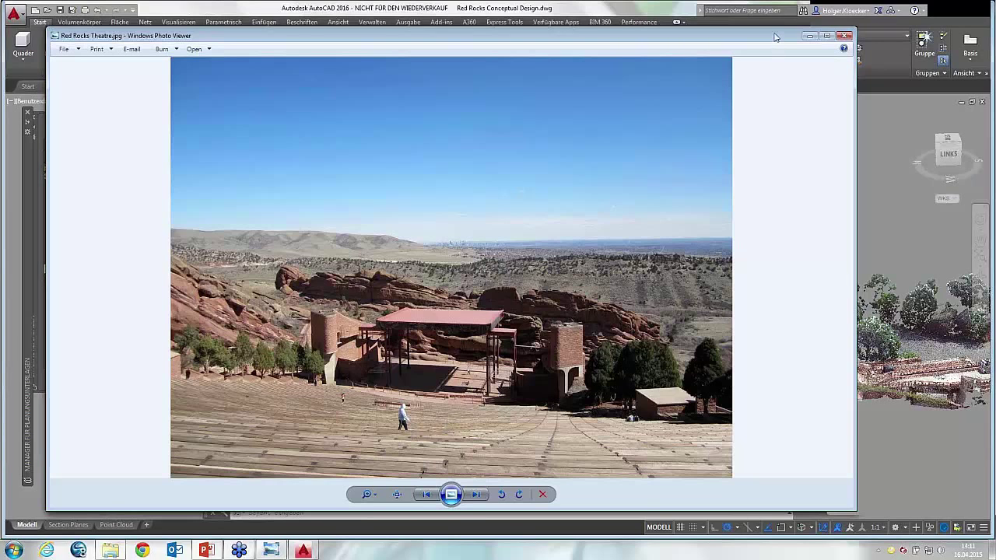
# Move and minimise the Red Rocks Theatre photo, then orbit the point cloud toward the stage
pyautogui.moveTo(774, 36); pyautogui.dragTo(749, 23)
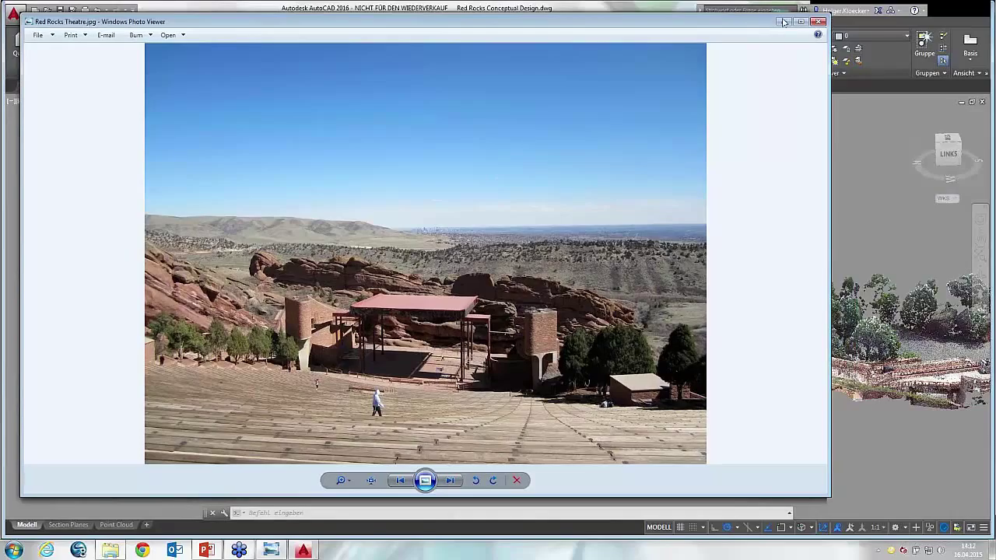
pyautogui.click(784, 22)
pyautogui.moveTo(661, 247)
pyautogui.keyDown('shift'); pyautogui.mouseDown(button='middle')
pyautogui.moveTo(702, 245)
pyautogui.moveTo(669, 243)
pyautogui.mouseUp(button='middle'); pyautogui.keyUp('shift')
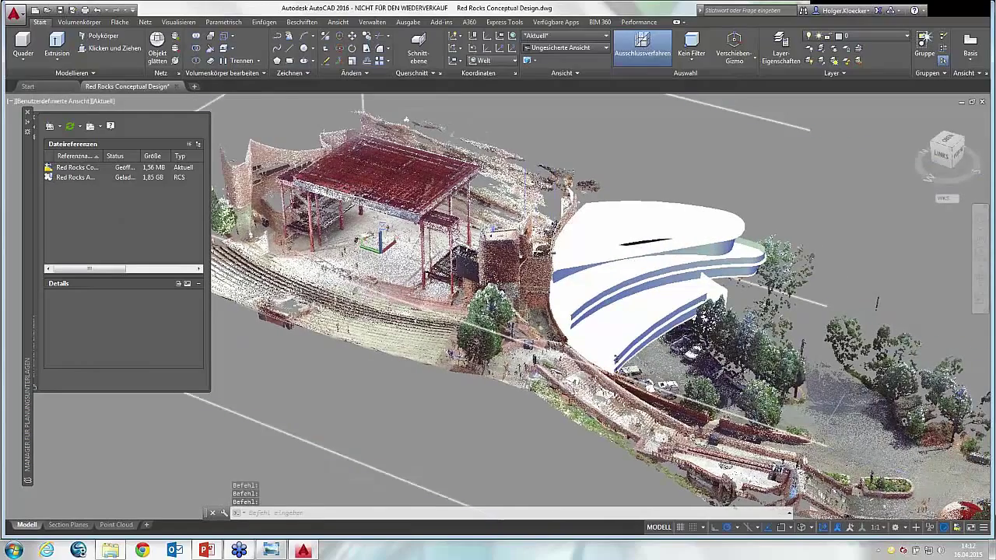
# Isolate the Red Rocks point cloud to hide the white building model, then orbit to a new angle
pyautogui.click(630, 276)
pyautogui.rightClick(526, 199)
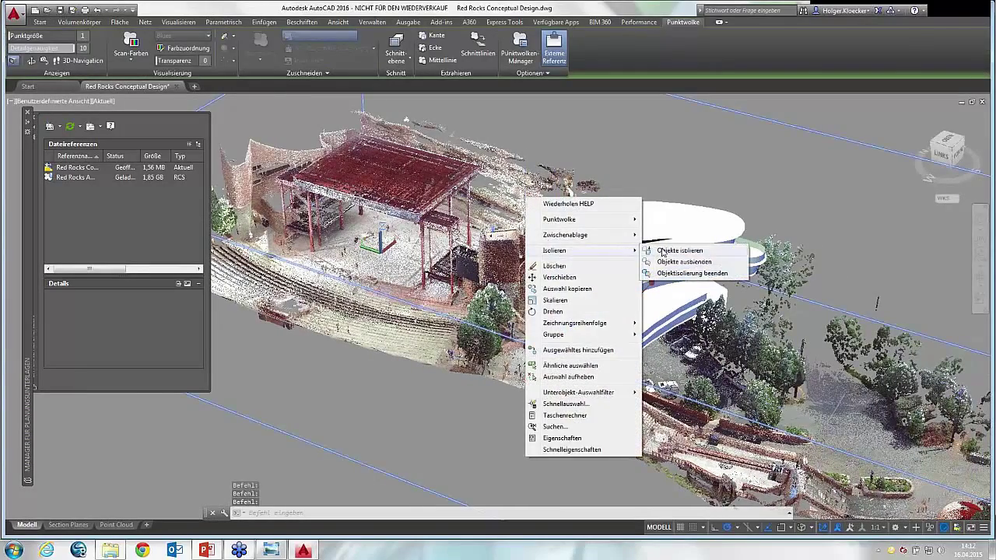
pyautogui.click(662, 251)
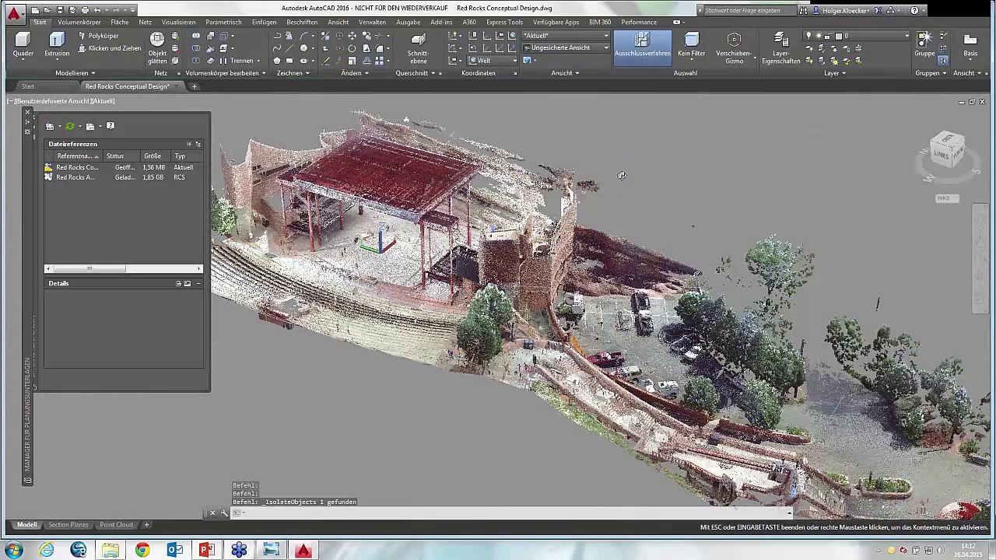
pyautogui.keyDown('shift'); pyautogui.moveTo(621, 175); pyautogui.dragTo(745, 266, button='middle'); pyautogui.keyUp('shift')
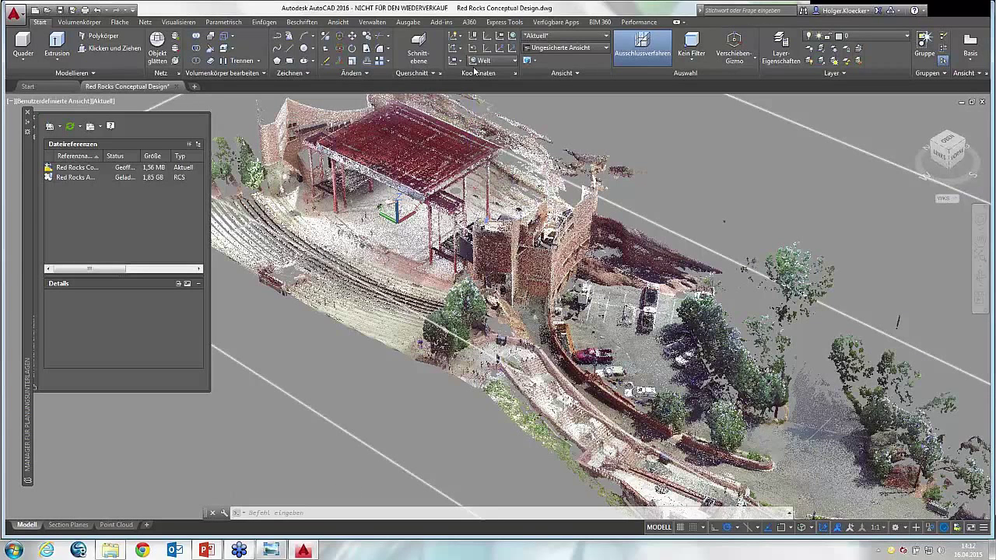
# Create an orthogonal section plane aligned to Oben (top) through the point cloud, then adjust the view
pyautogui.click(420, 42)
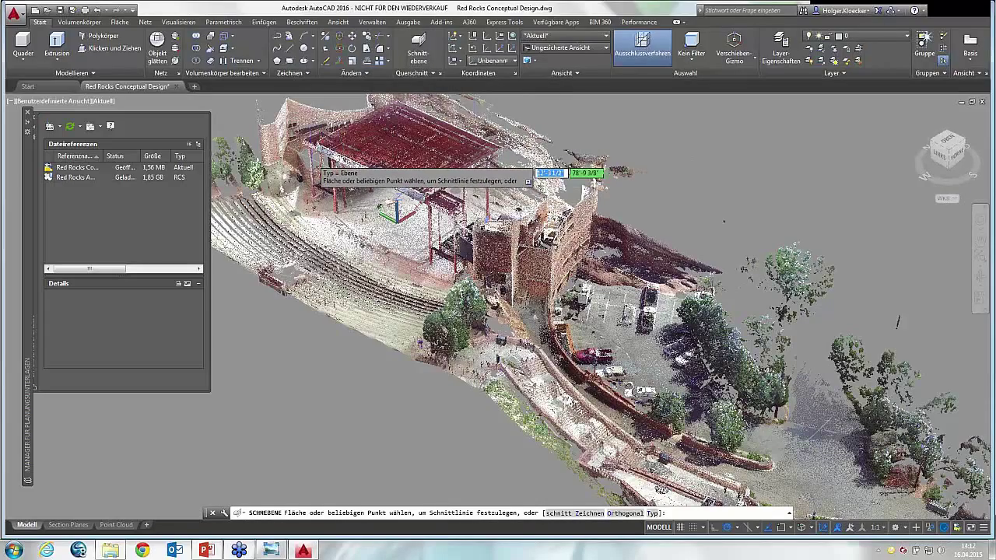
pyautogui.keyDown('shift'); pyautogui.moveTo(321, 171); pyautogui.dragTo(387, 230, button='middle'); pyautogui.keyUp('shift')
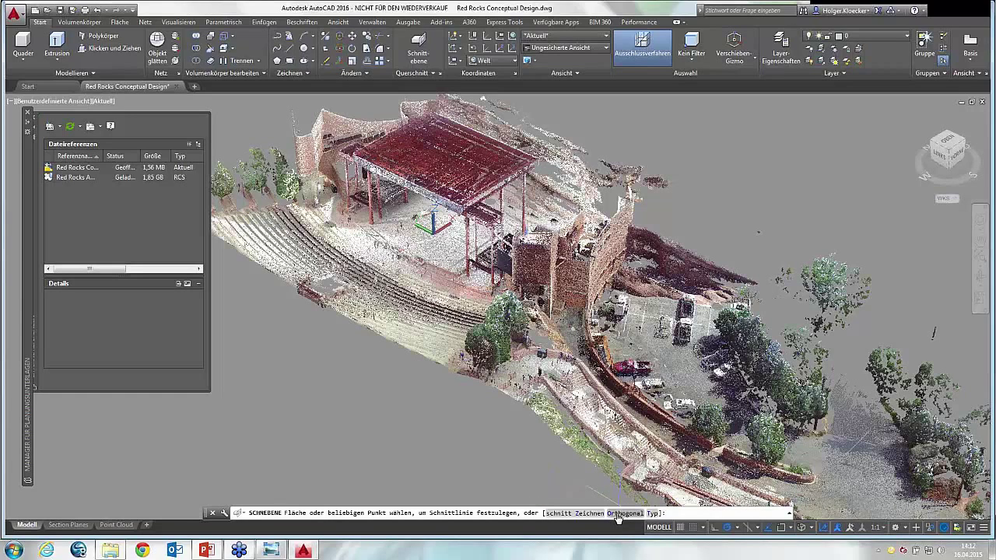
pyautogui.click(617, 514)
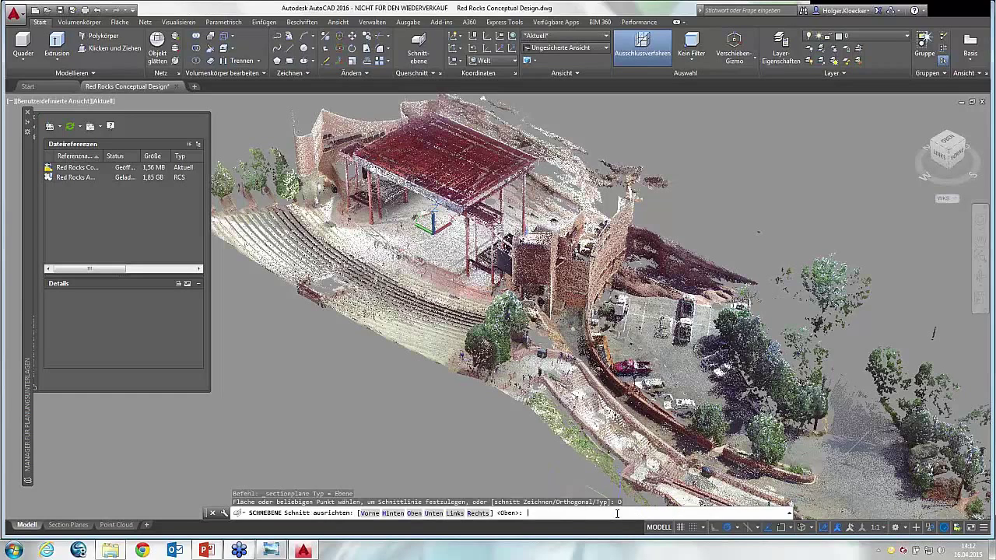
pyautogui.press('Down')
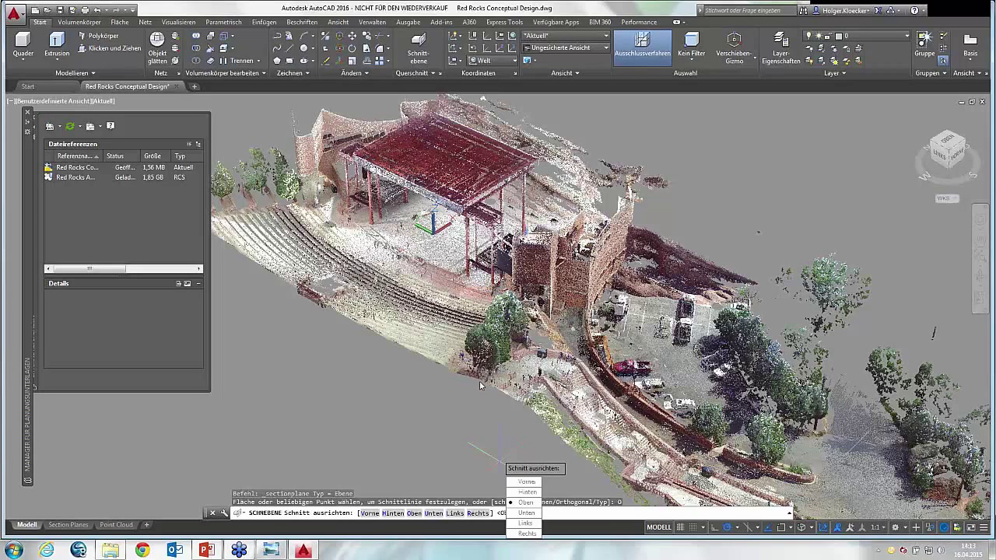
pyautogui.press('Return')
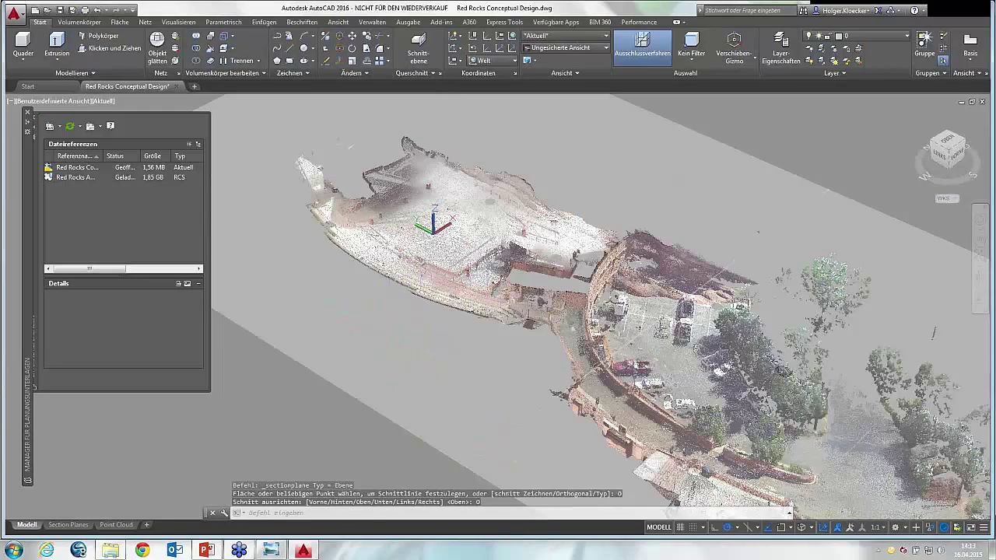
pyautogui.moveTo(399, 370); pyautogui.dragTo(374, 293, button='middle')
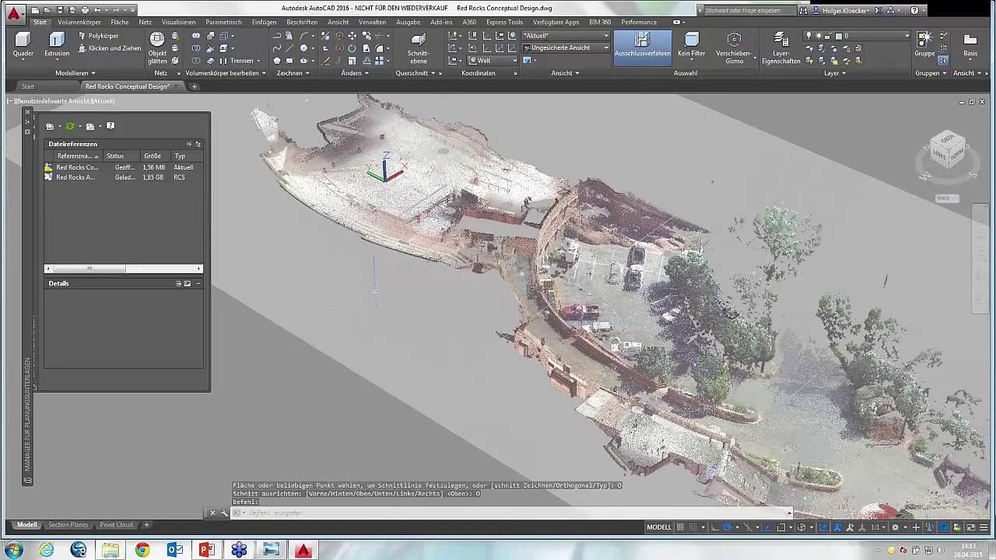
pyautogui.moveTo(390, 301)
pyautogui.keyDown('shift'); pyautogui.mouseDown(button='middle')
pyautogui.moveTo(412, 294)
pyautogui.moveTo(431, 233)
pyautogui.moveTo(407, 248)
pyautogui.mouseUp(button='middle'); pyautogui.keyUp('shift')
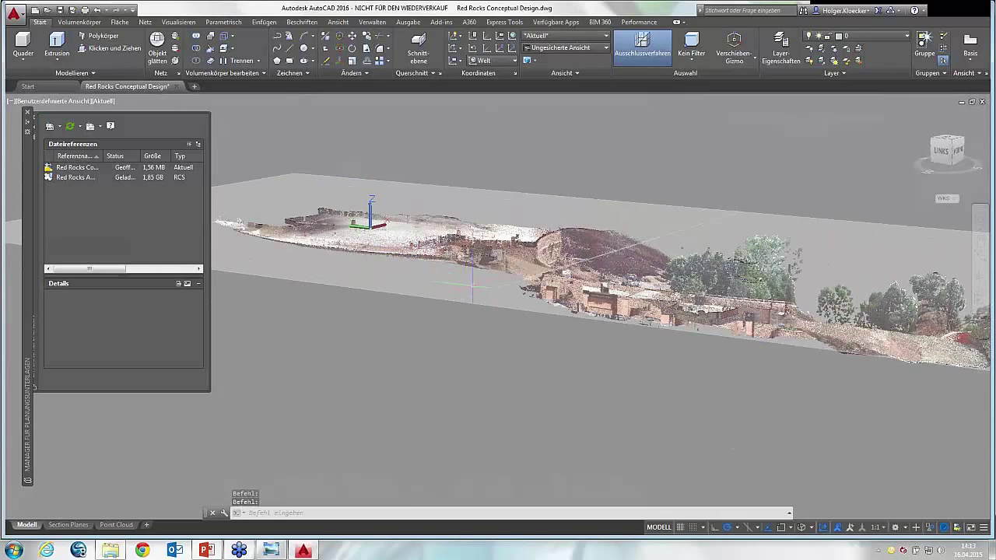
# Select the section plane and toggle Live-Schnitt off and back on
pyautogui.click(477, 294)
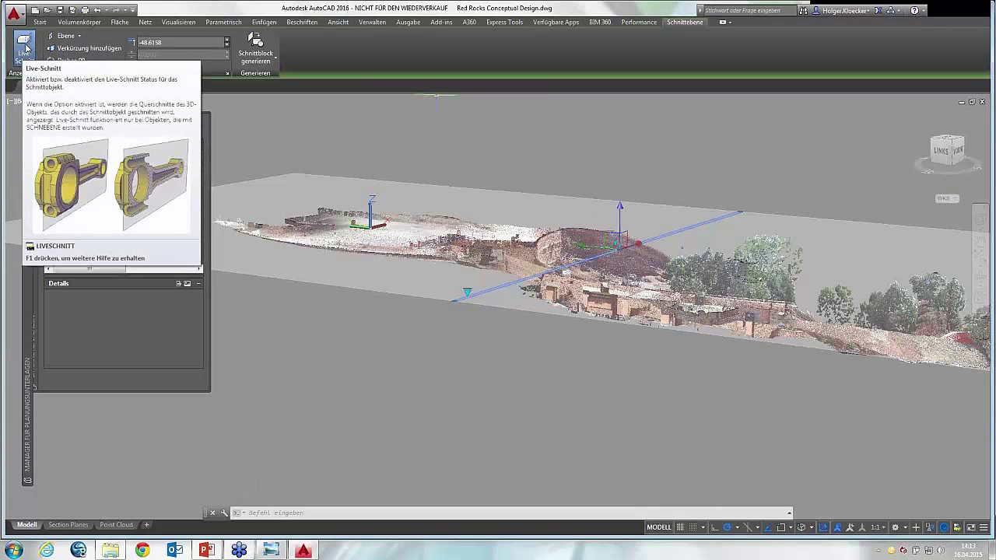
pyautogui.click(26, 48)
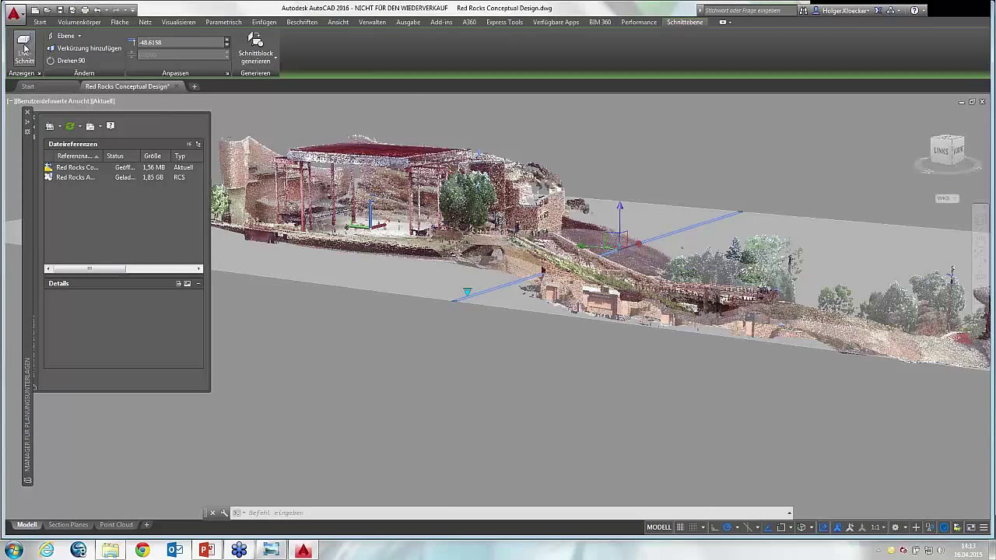
pyautogui.click(24, 48)
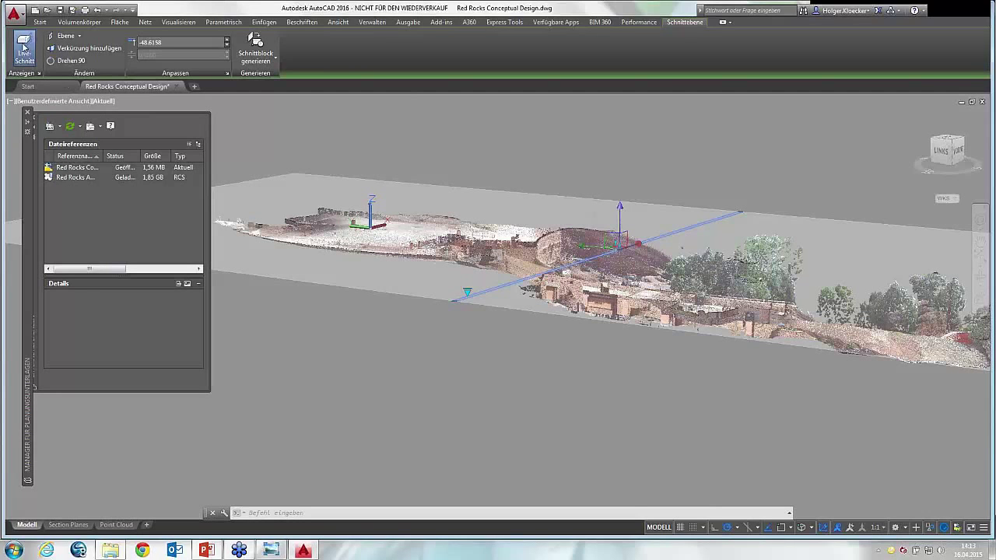
pyautogui.moveTo(404, 330); pyautogui.dragTo(306, 364, button='middle')
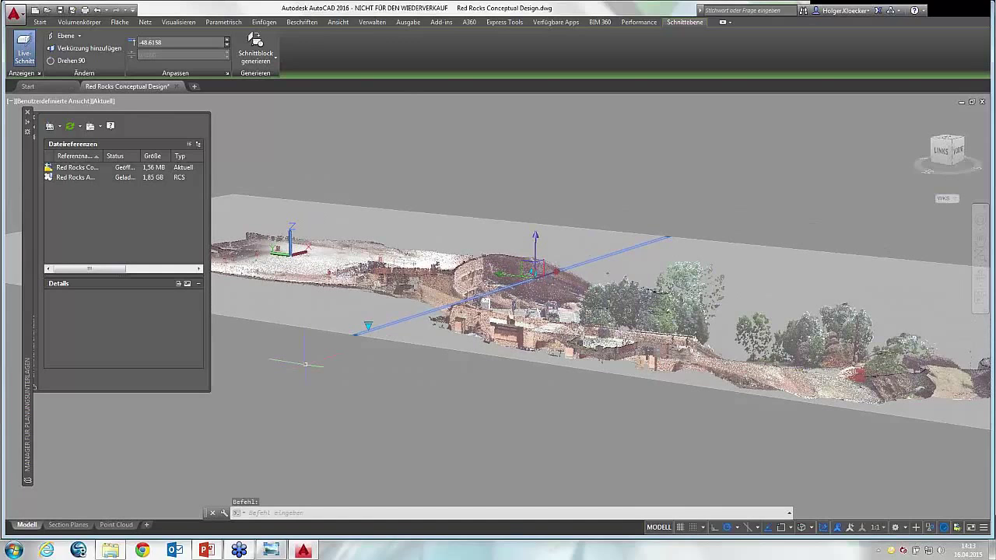
# Raise the section plane through offsets 72.1763, 218.1517 and 307.8572, then lower it to 123.6533
pyautogui.click(532, 269)
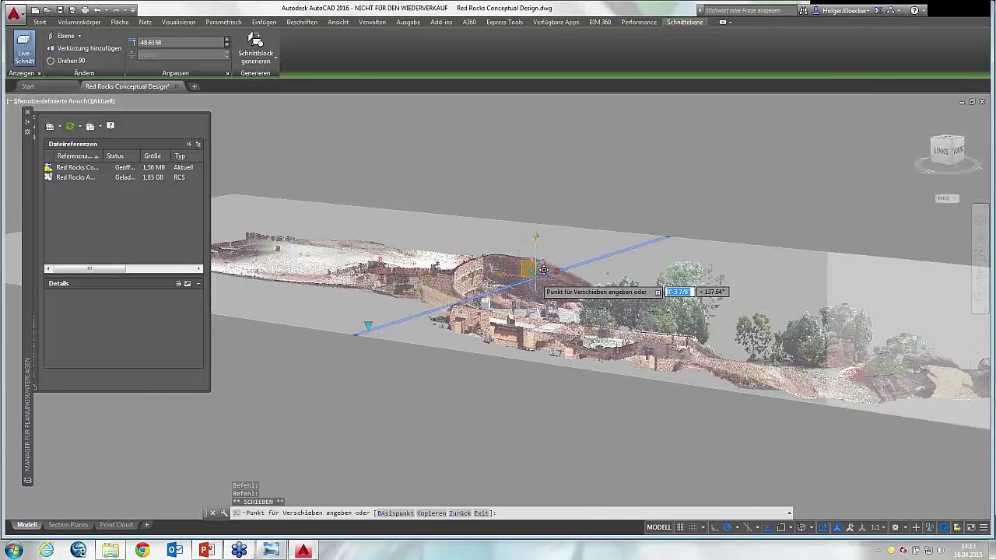
pyautogui.click(540, 259)
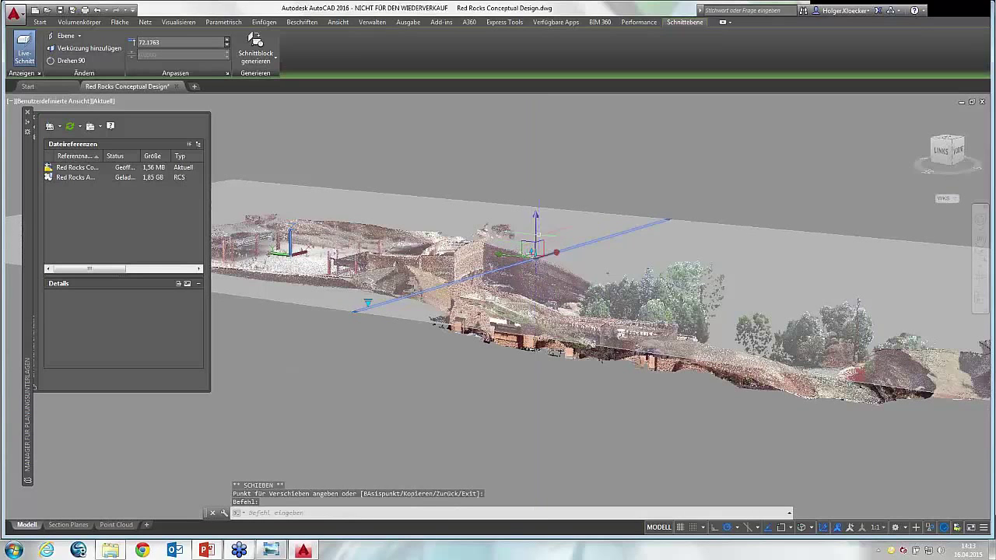
pyautogui.click(534, 250)
pyautogui.click(535, 231)
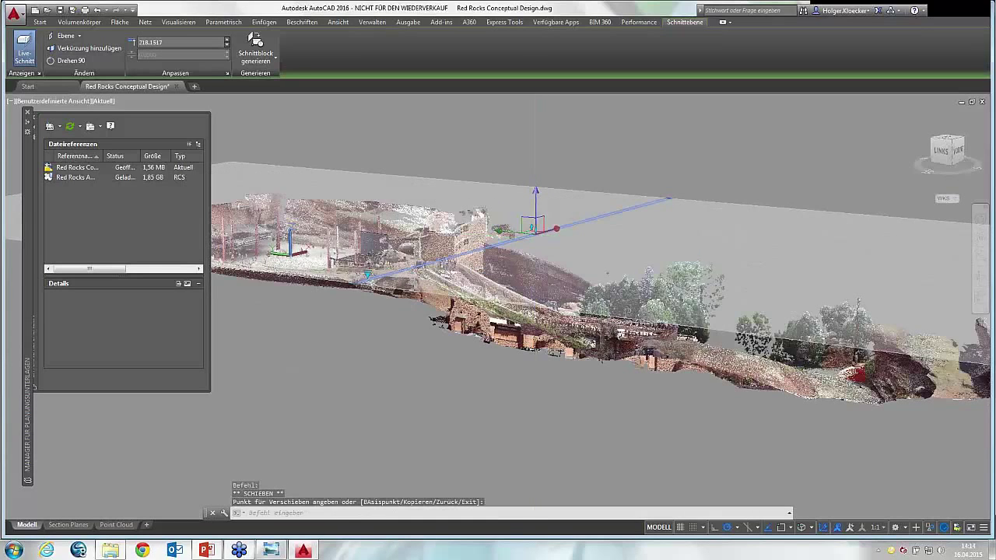
pyautogui.moveTo(535, 227)
pyautogui.mouseDown(button='middle')
pyautogui.moveTo(561, 257)
pyautogui.moveTo(594, 257)
pyautogui.mouseUp(button='middle')
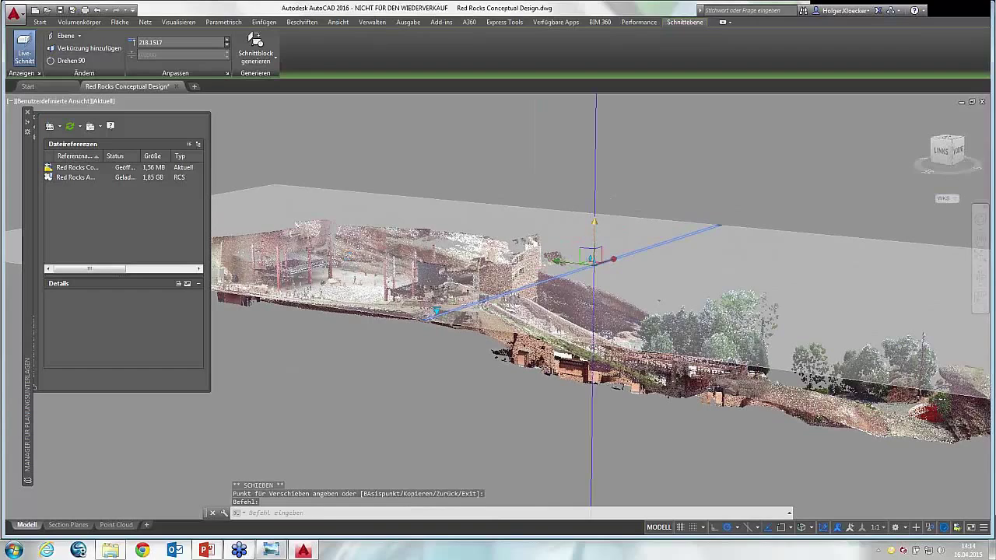
pyautogui.click(595, 257)
pyautogui.click(595, 246)
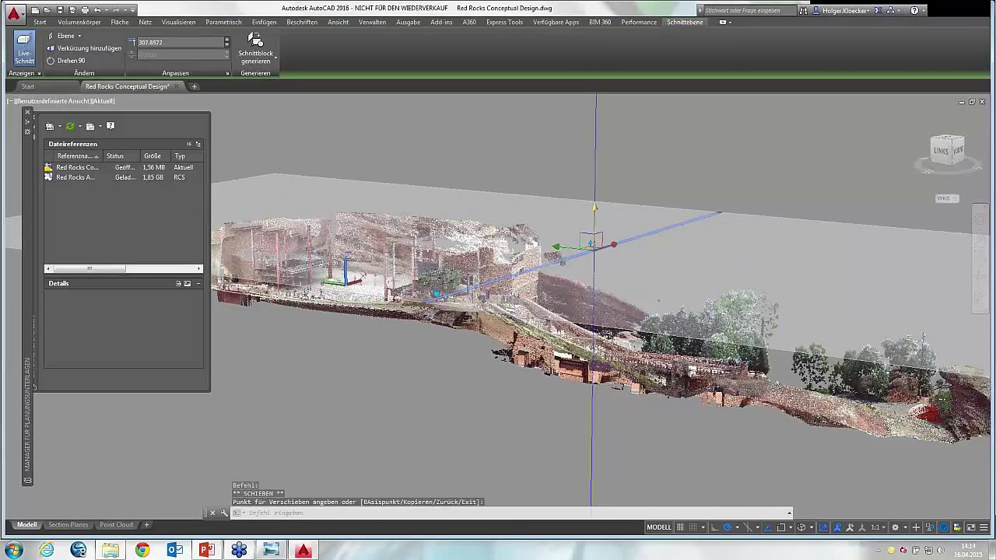
pyautogui.click(591, 246)
pyautogui.click(591, 272)
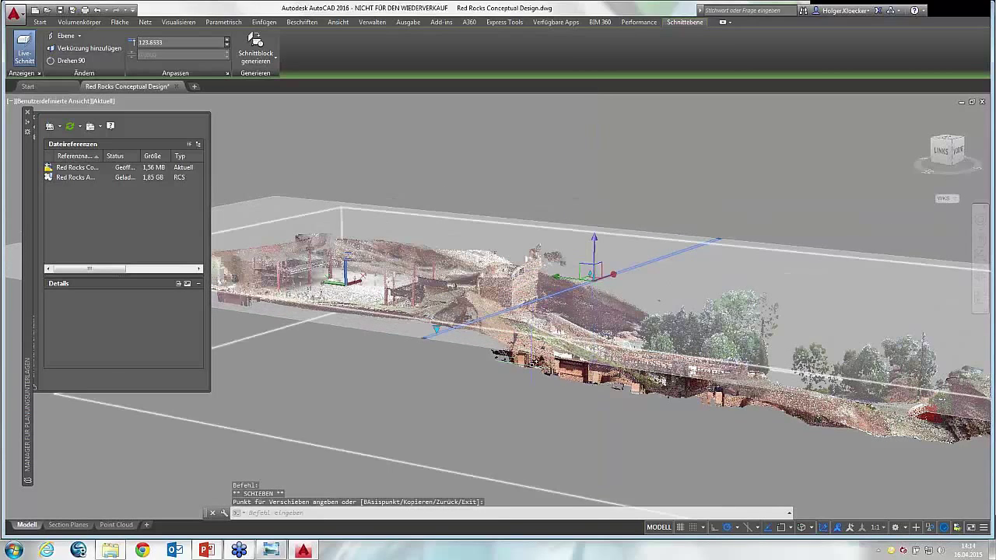
pyautogui.keyDown('shift'); pyautogui.moveTo(591, 272); pyautogui.dragTo(467, 389, button='middle'); pyautogui.keyUp('shift')
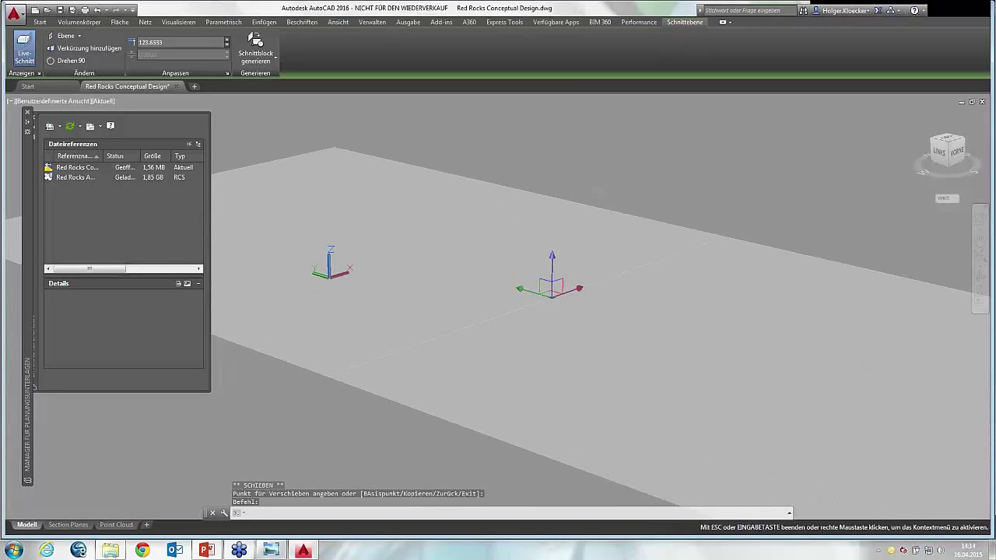
pyautogui.press('Escape')
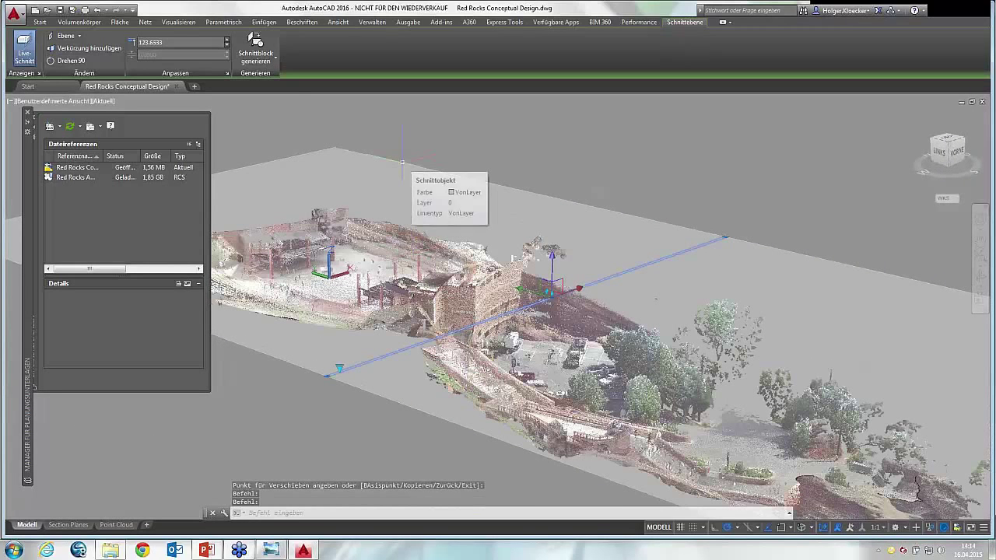
# Rotate the section plane 90° into a vertical cut across the point cloud
pyautogui.click(80, 63)
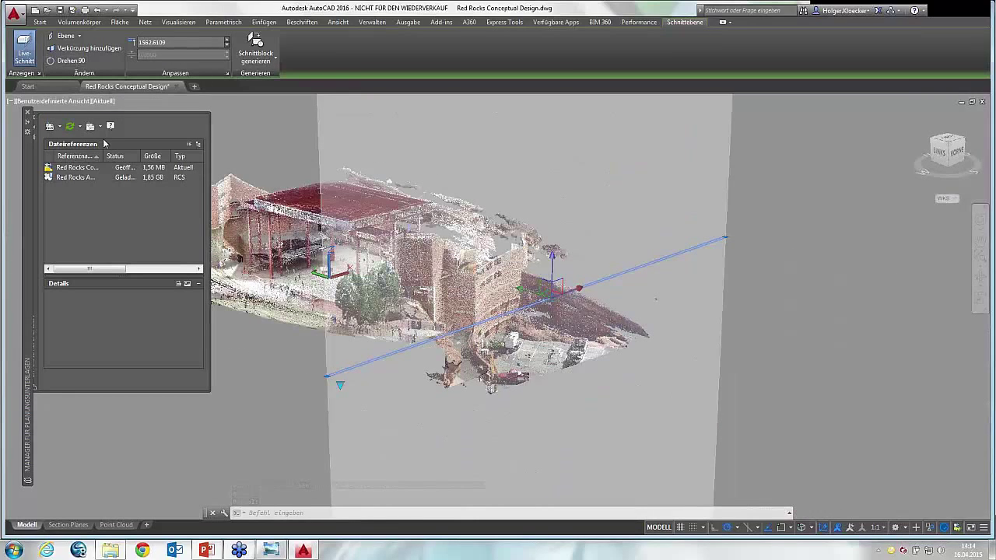
pyautogui.keyDown('shift'); pyautogui.moveTo(265, 373); pyautogui.dragTo(357, 372, button='middle'); pyautogui.keyUp('shift')
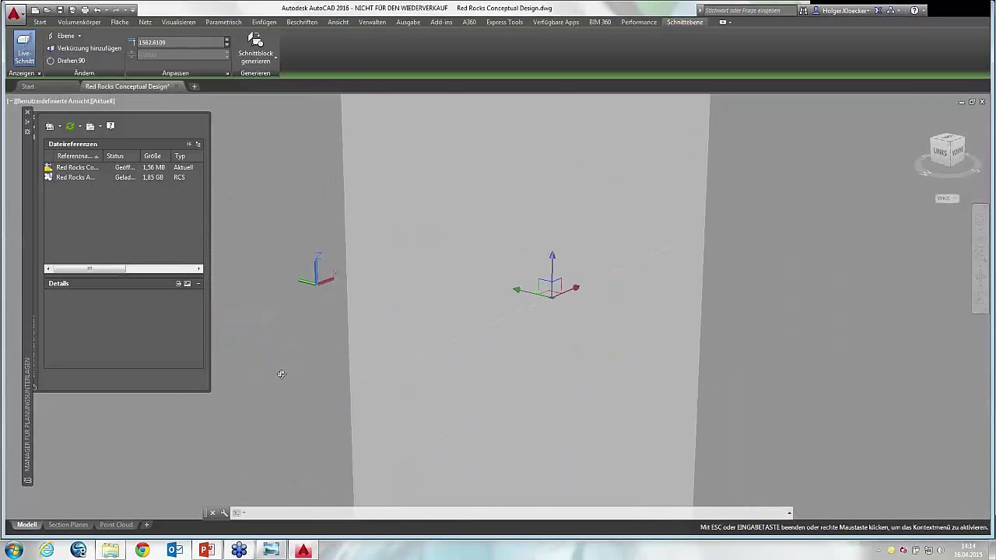
pyautogui.keyDown('shift'); pyautogui.moveTo(338, 375); pyautogui.dragTo(374, 370, button='middle'); pyautogui.keyUp('shift')
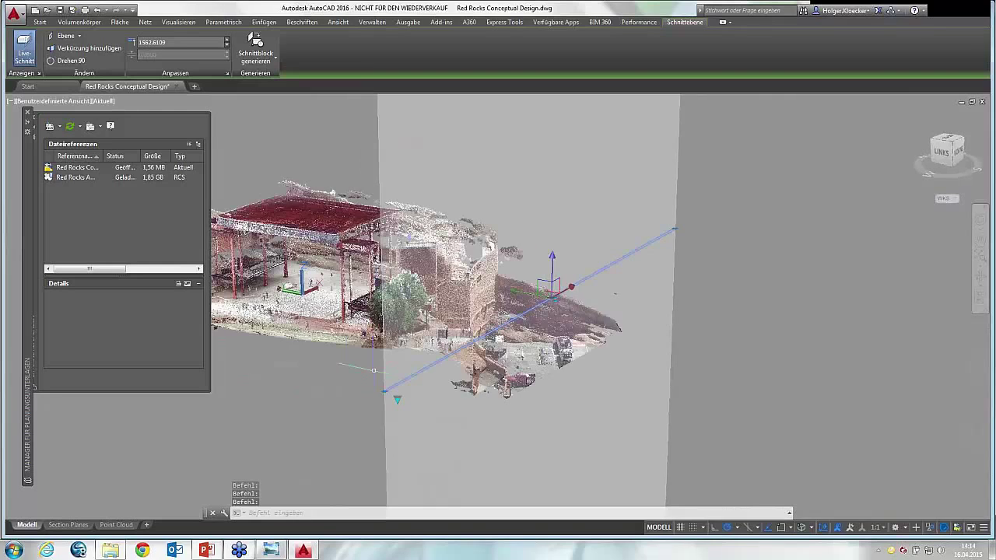
# Slide the vertical section plane left, then right across the buildings, and rotate it back to horizontal
pyautogui.click(548, 291)
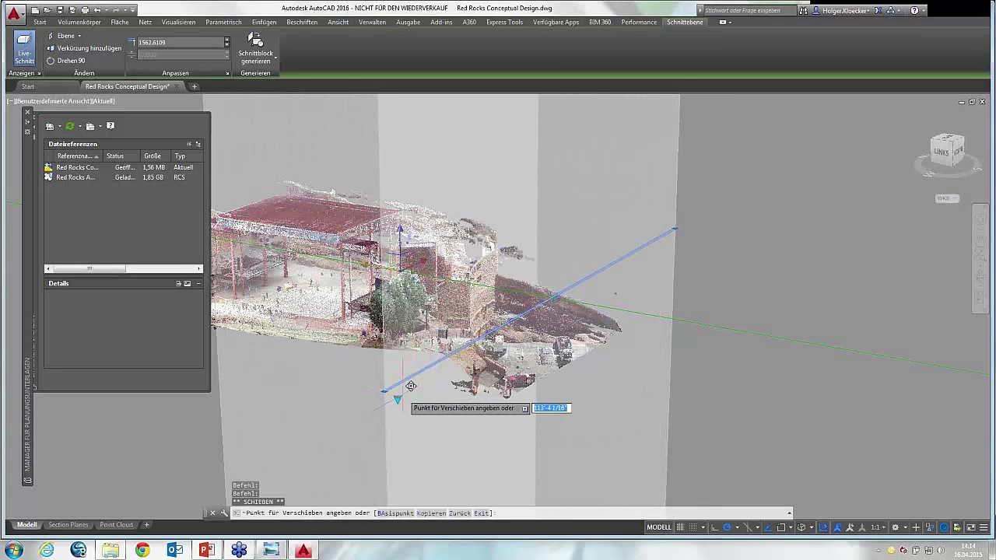
pyautogui.click(389, 358)
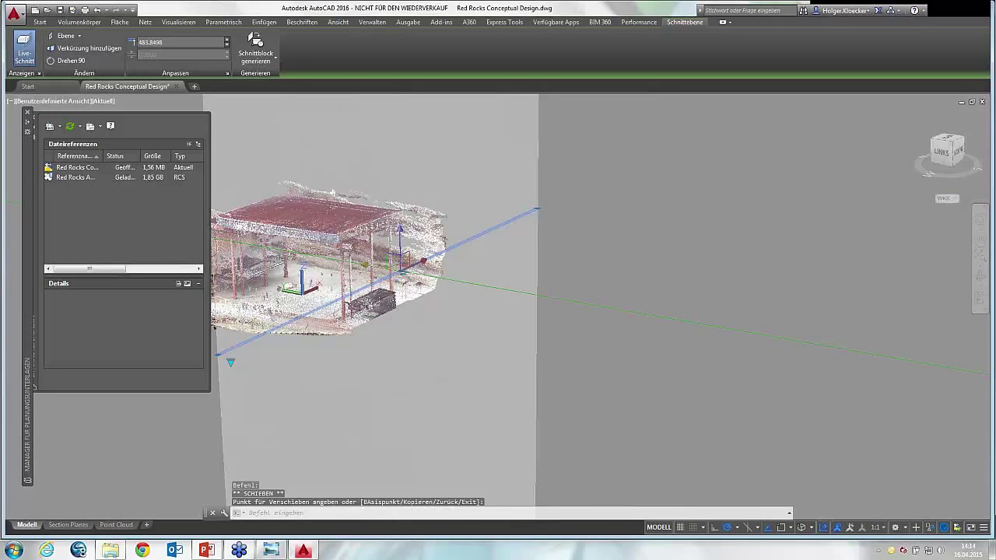
pyautogui.click(434, 281)
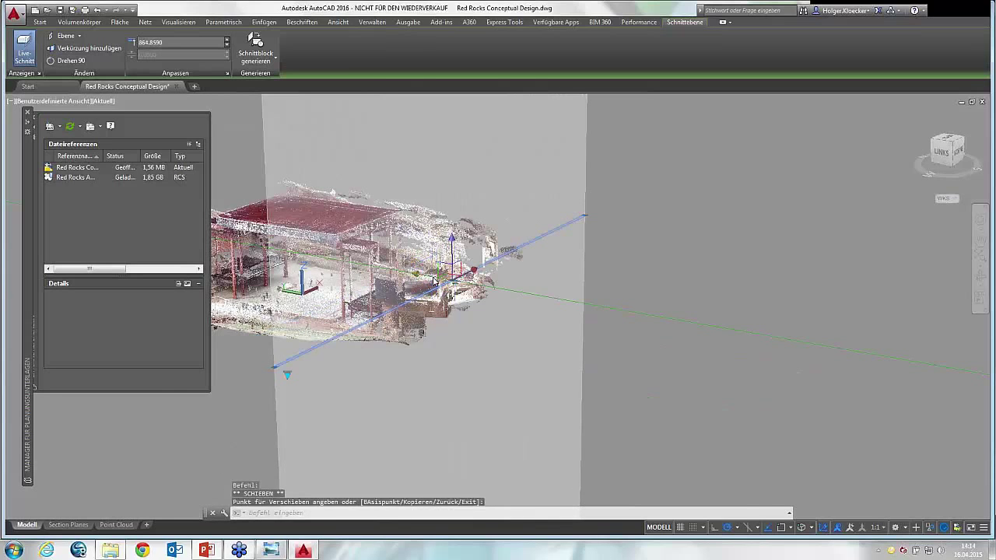
pyautogui.moveTo(433, 282); pyautogui.dragTo(502, 280)
pyautogui.click(502, 280)
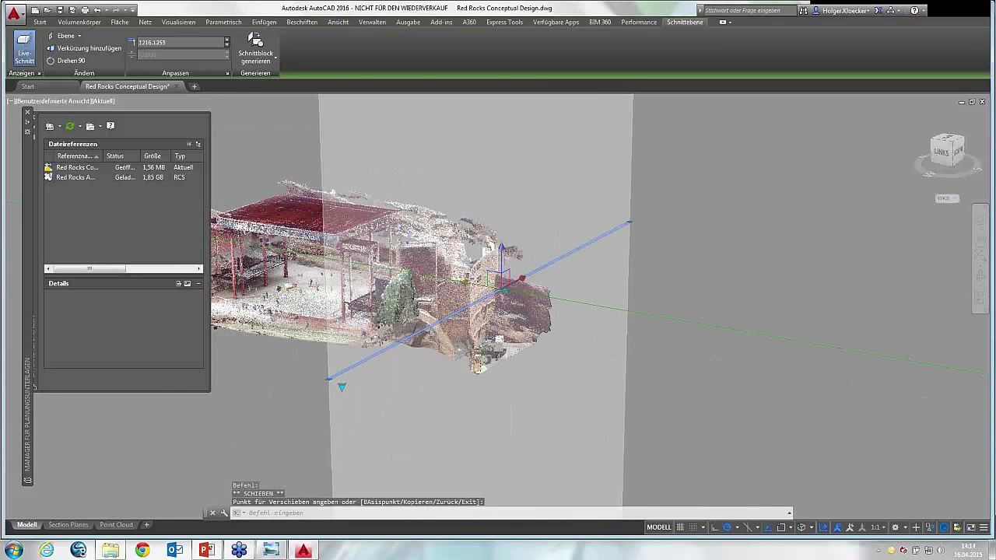
pyautogui.click(547, 290)
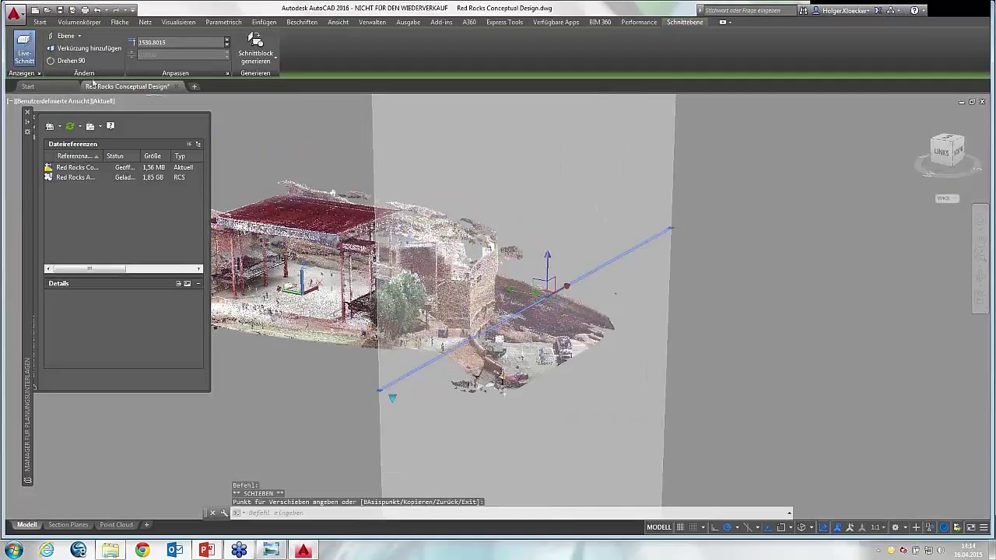
pyautogui.click(63, 62)
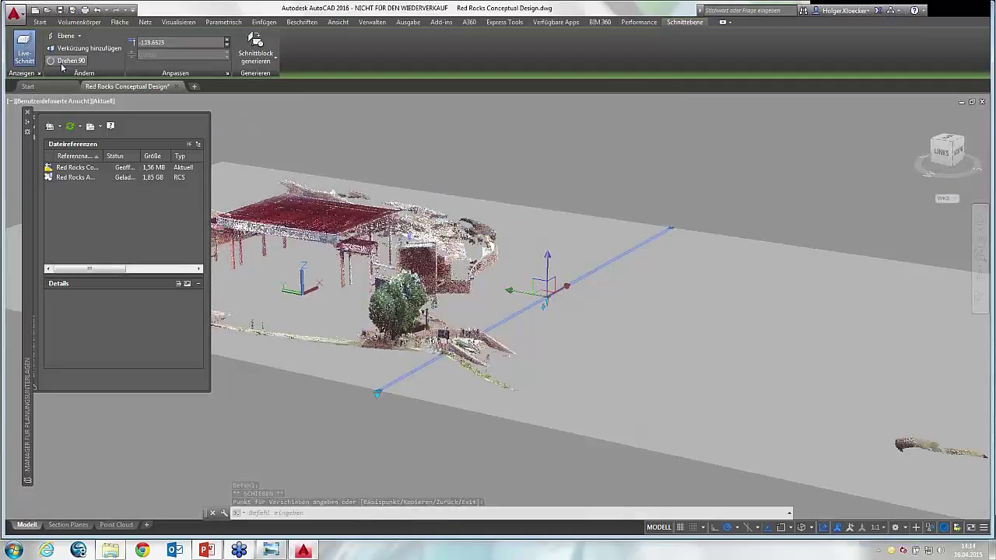
# Rotate the section plane twice more by 90°, then move it up and down to a new height
pyautogui.click(62, 65)
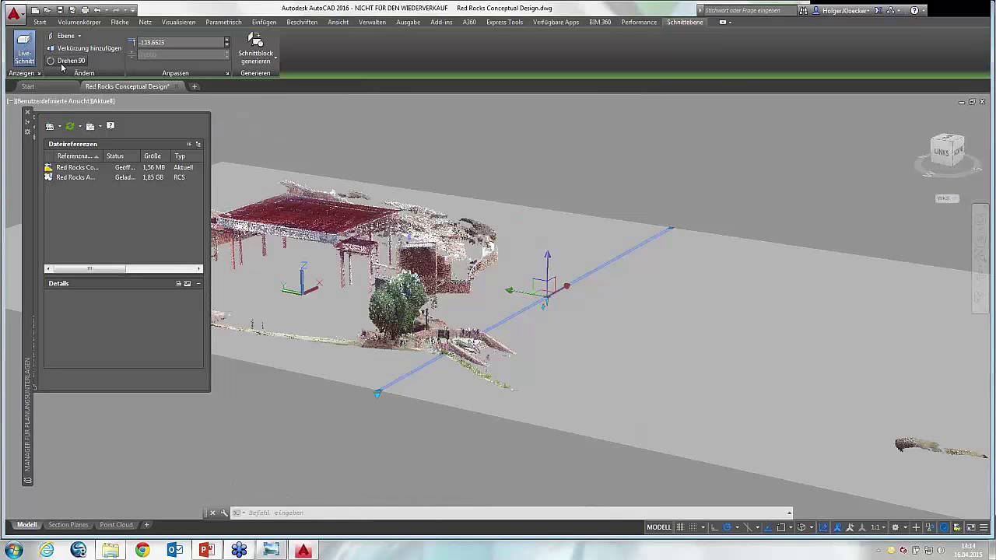
pyautogui.click(62, 65)
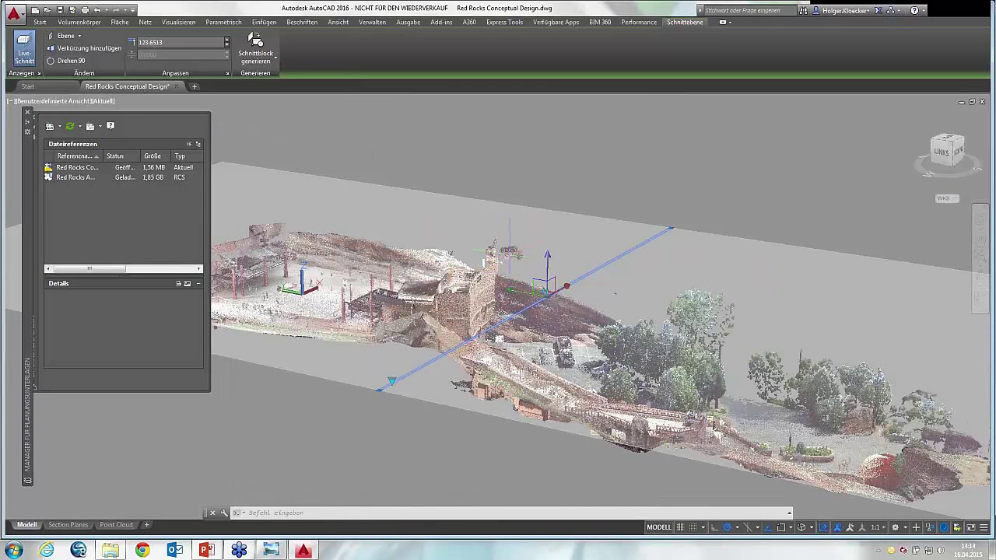
pyautogui.click(510, 281)
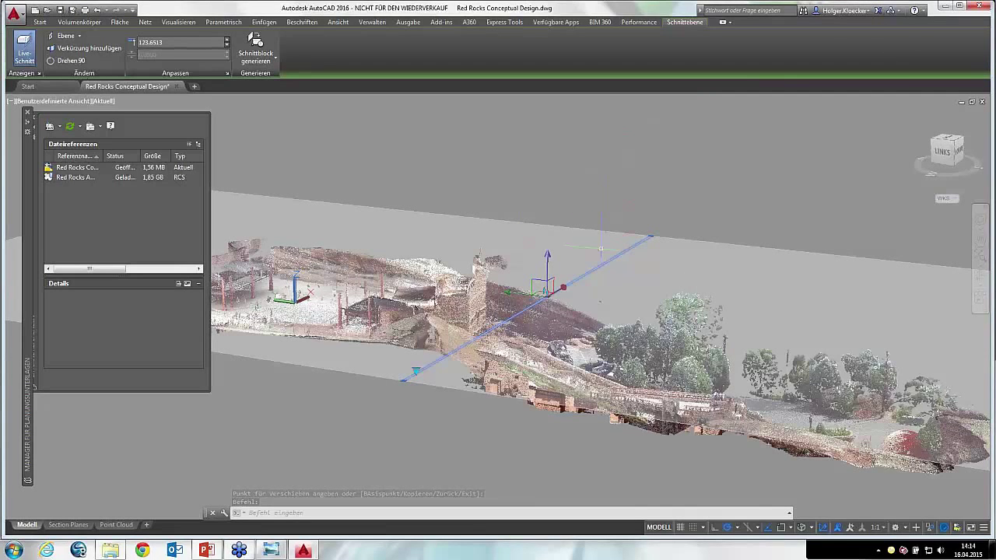
pyautogui.keyDown('shift'); pyautogui.moveTo(601, 249); pyautogui.dragTo(526, 151, button='middle'); pyautogui.keyUp('shift')
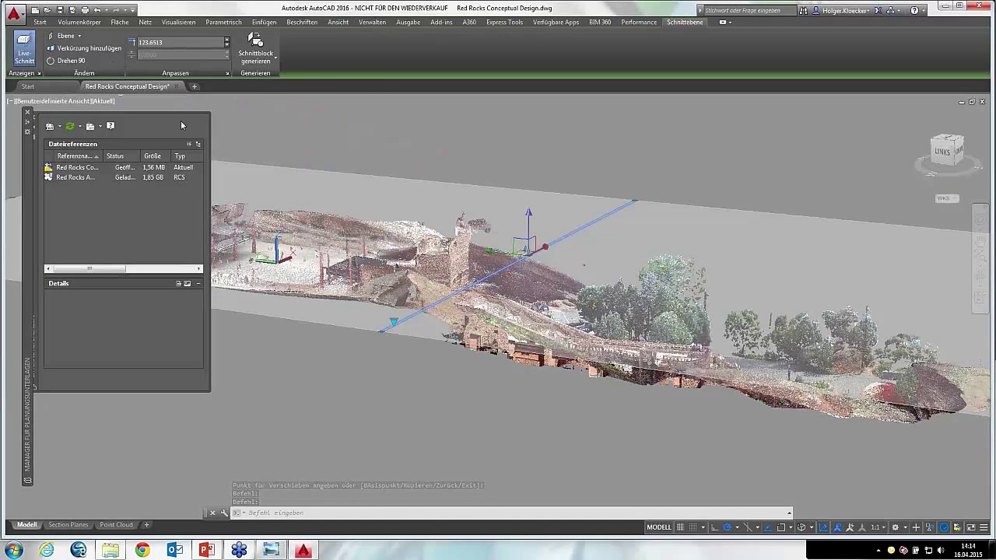
pyautogui.click(536, 248)
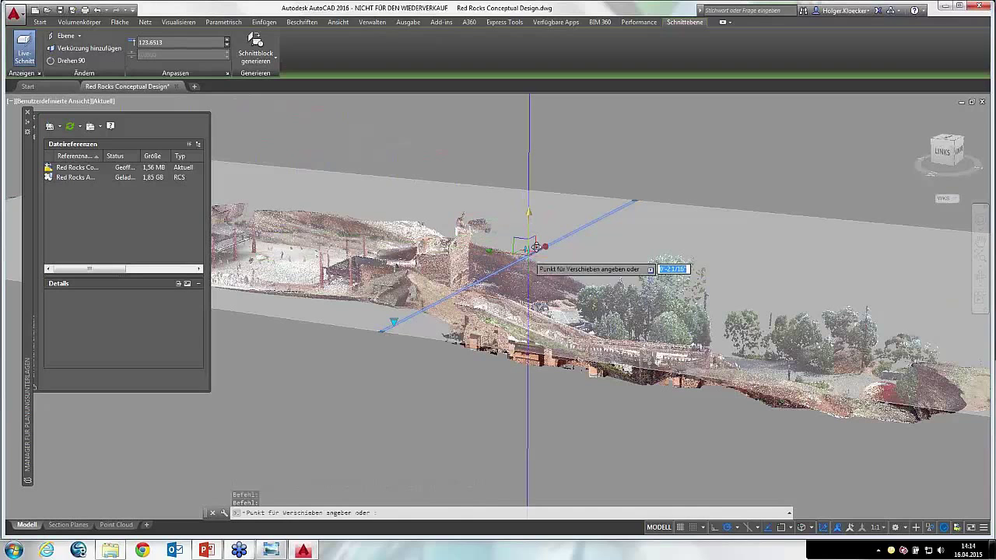
pyautogui.click(529, 233)
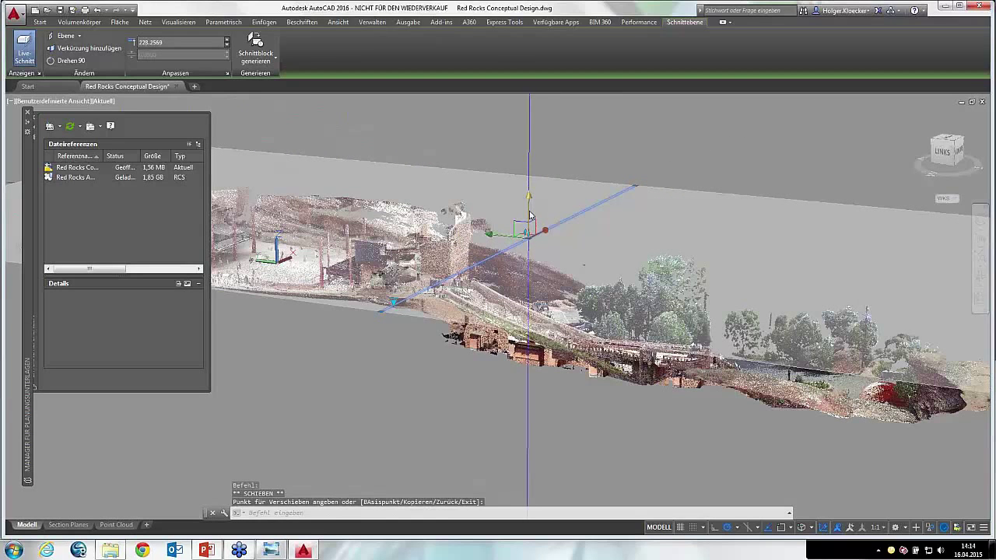
pyautogui.click(527, 238)
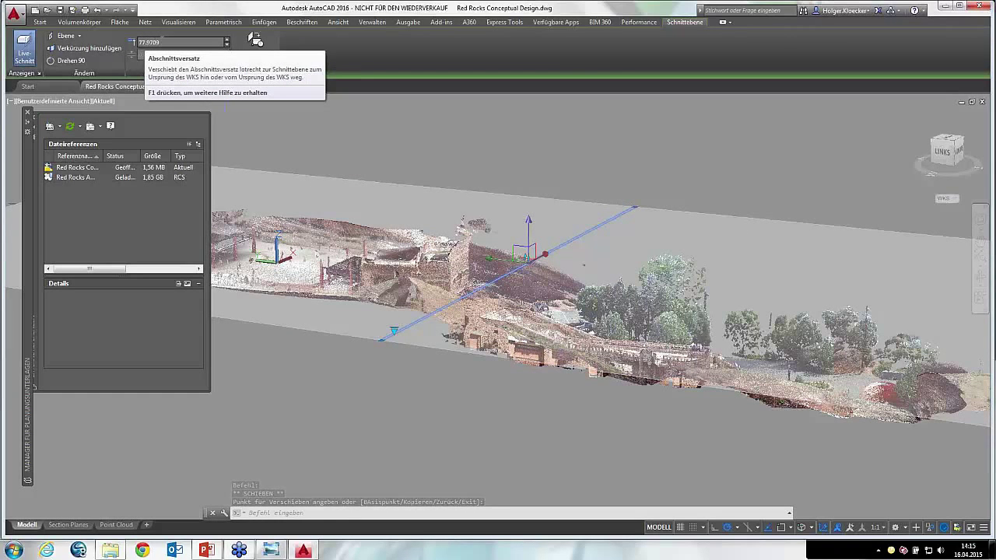
# Set the section plane's Abschnittsversatz (offset) to 100 after cancelling a stray command-line entry
pyautogui.click(166, 42)
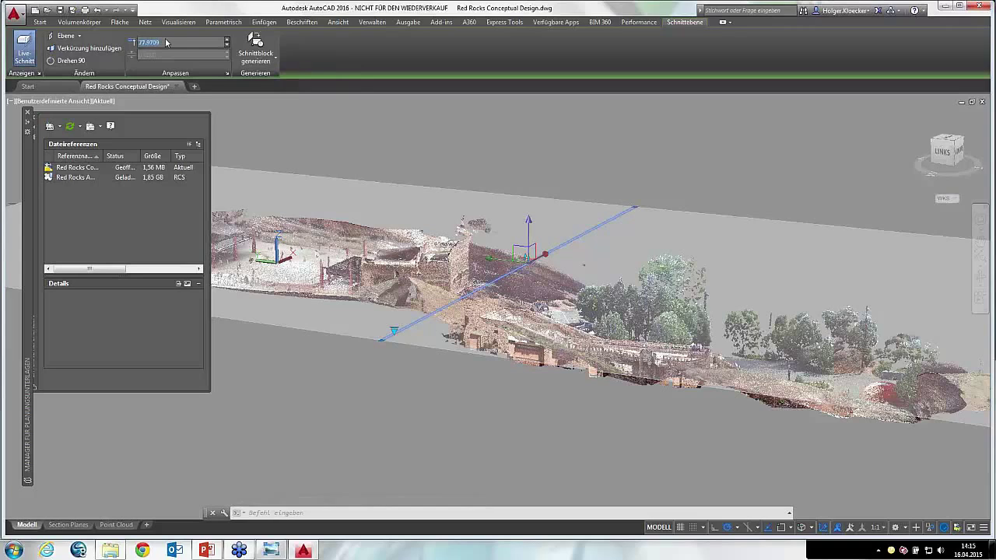
pyautogui.write('100')
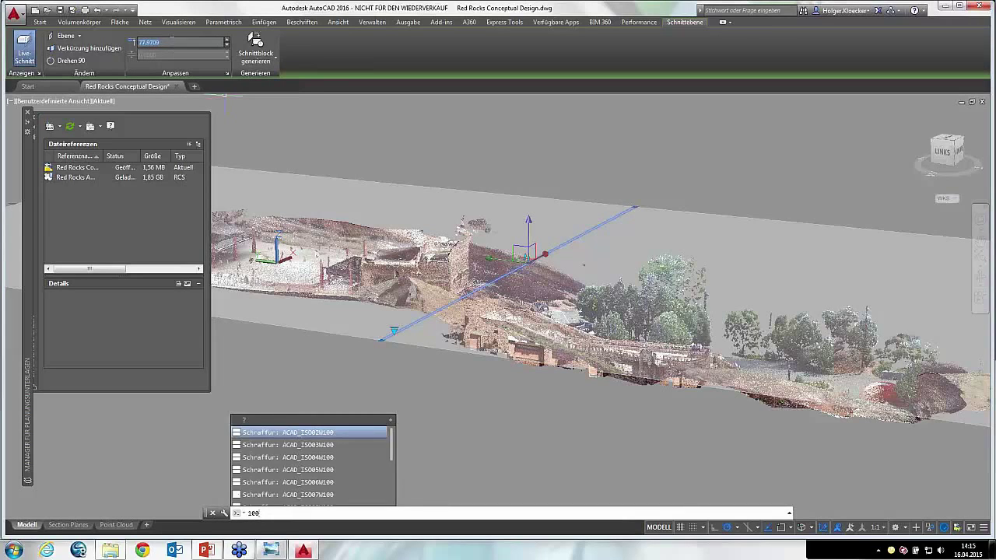
pyautogui.write('100')
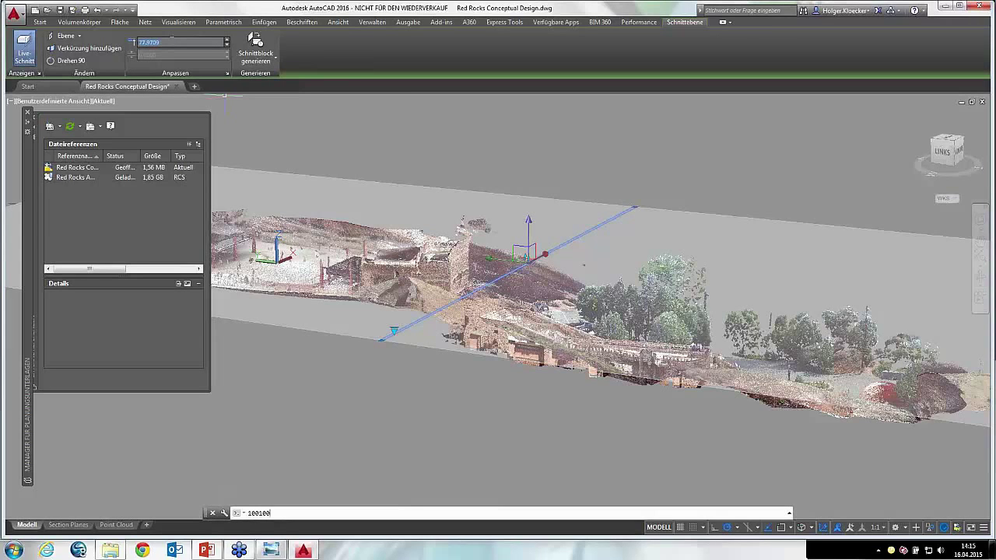
pyautogui.press('Escape')
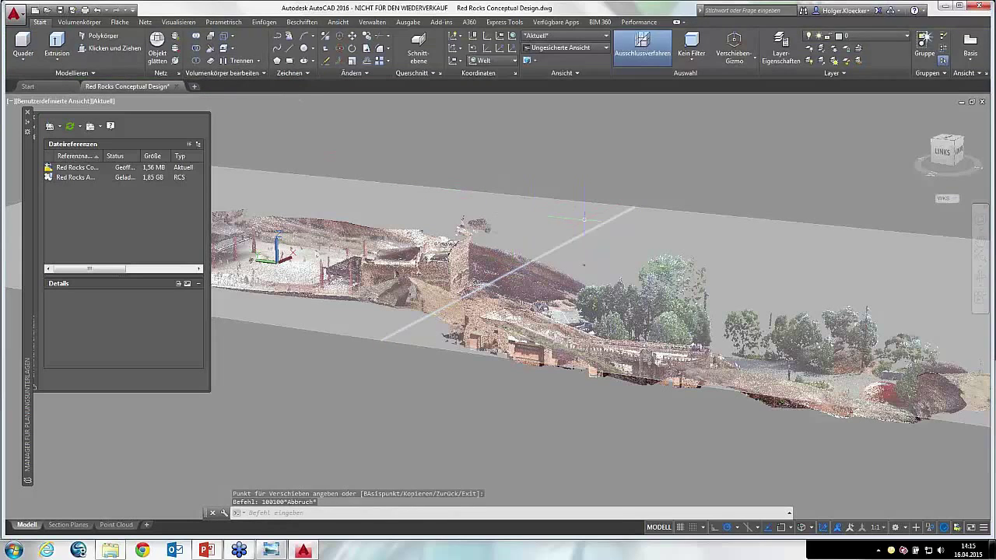
pyautogui.click(604, 223)
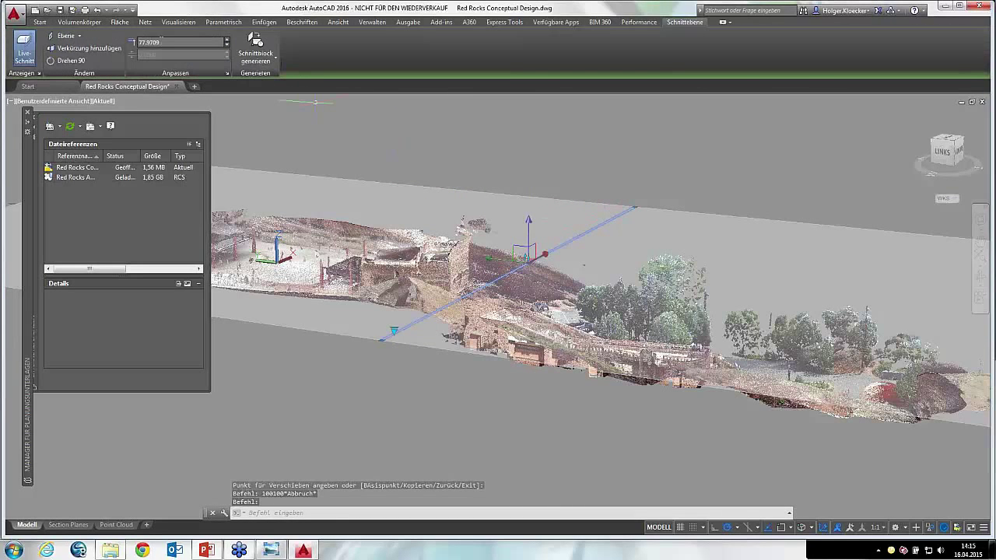
pyautogui.press('Return')
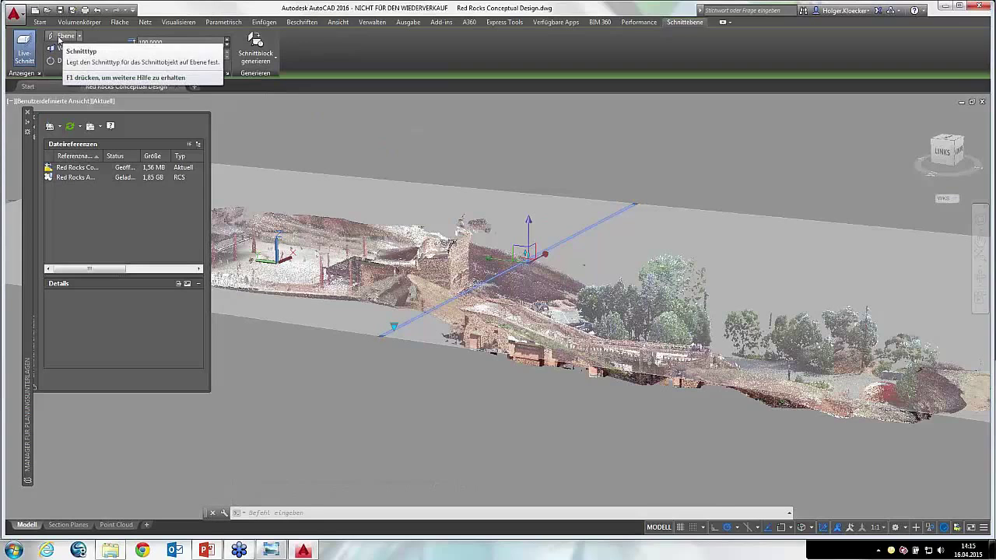
# Change the section type to Kappen (slice) and orbit to see the slice edge-on
pyautogui.click(79, 36)
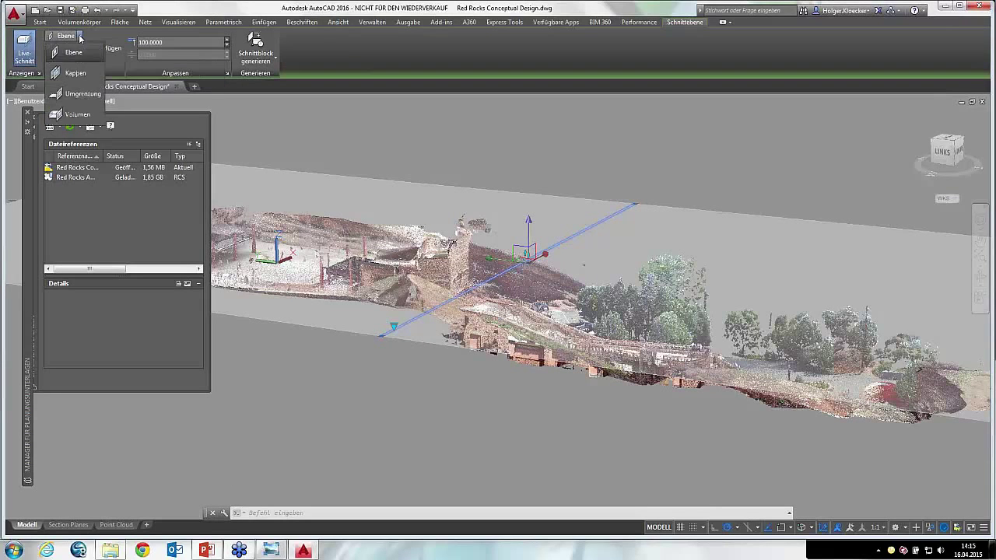
pyautogui.click(69, 75)
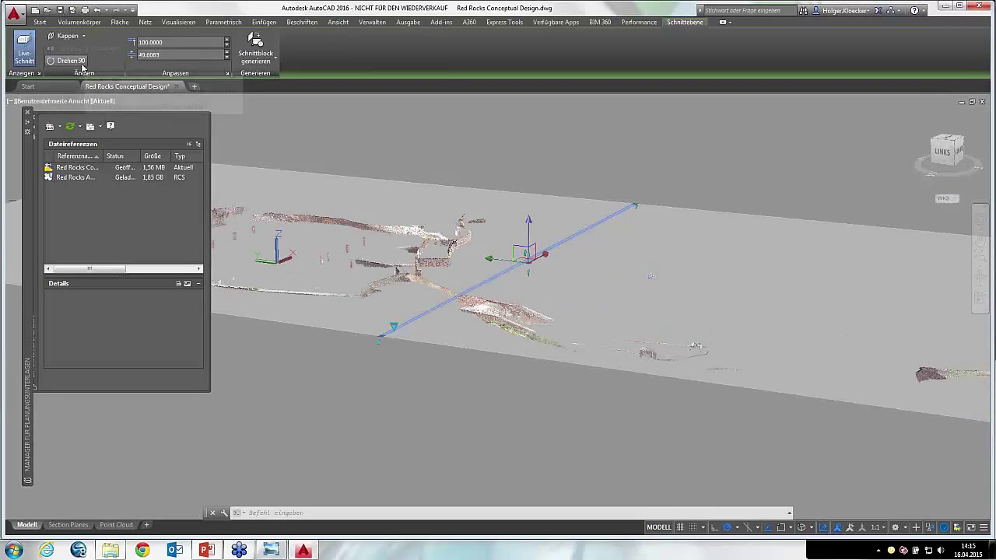
pyautogui.press('Escape')
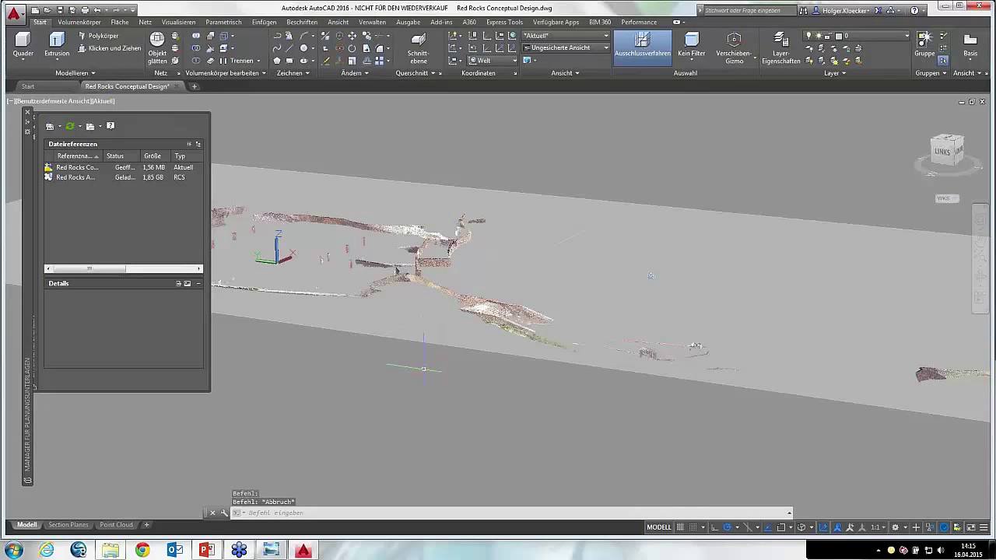
pyautogui.moveTo(423, 369)
pyautogui.keyDown('shift'); pyautogui.mouseDown(button='middle')
pyautogui.moveTo(427, 339)
pyautogui.moveTo(429, 373)
pyautogui.mouseUp(button='middle'); pyautogui.keyUp('shift')
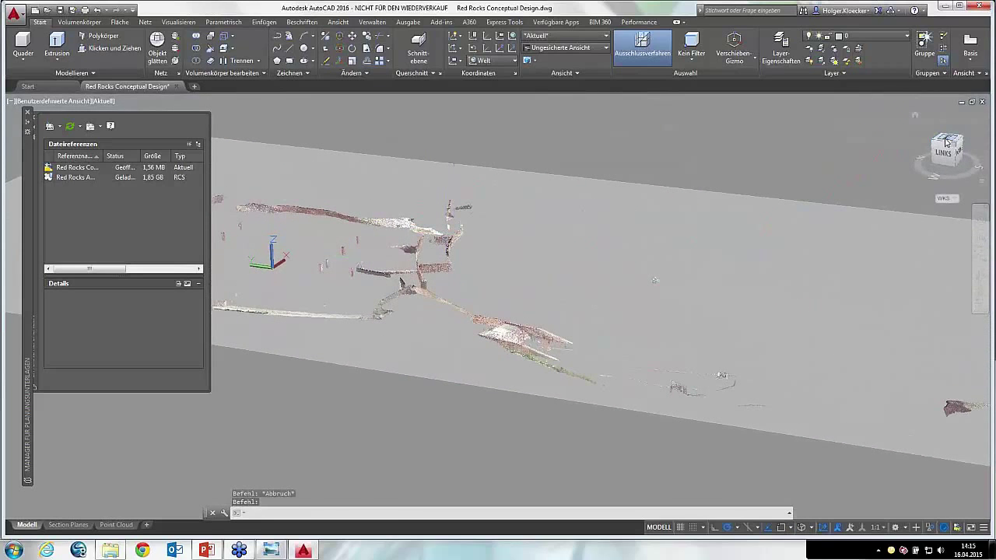
# Switch to the ViewCube top view, zoom to fit the scene, and select the section plane
pyautogui.click(946, 142)
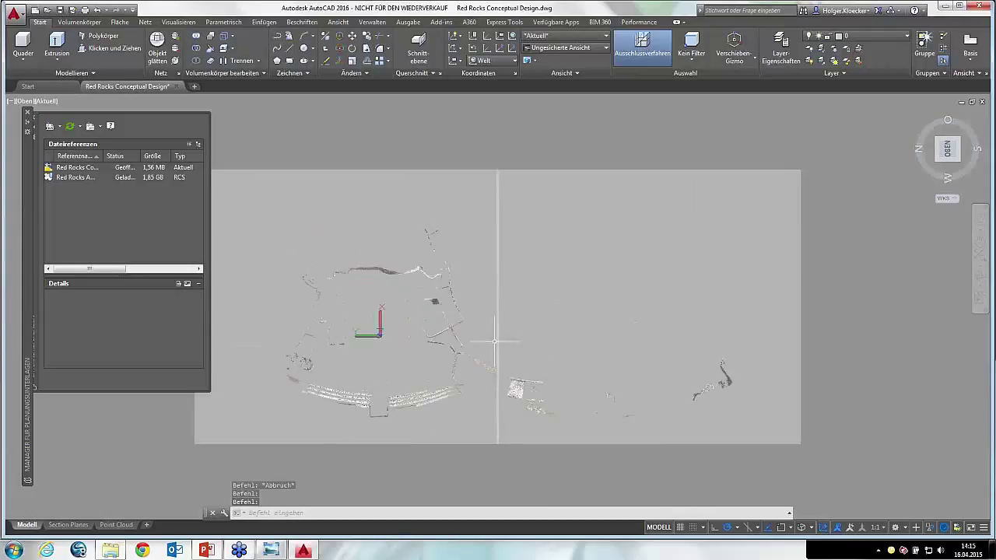
pyautogui.scroll(1, 495, 341)
pyautogui.scroll(1, 495, 340)
pyautogui.scroll(1, 495, 341)
pyautogui.scroll(1, 494, 340)
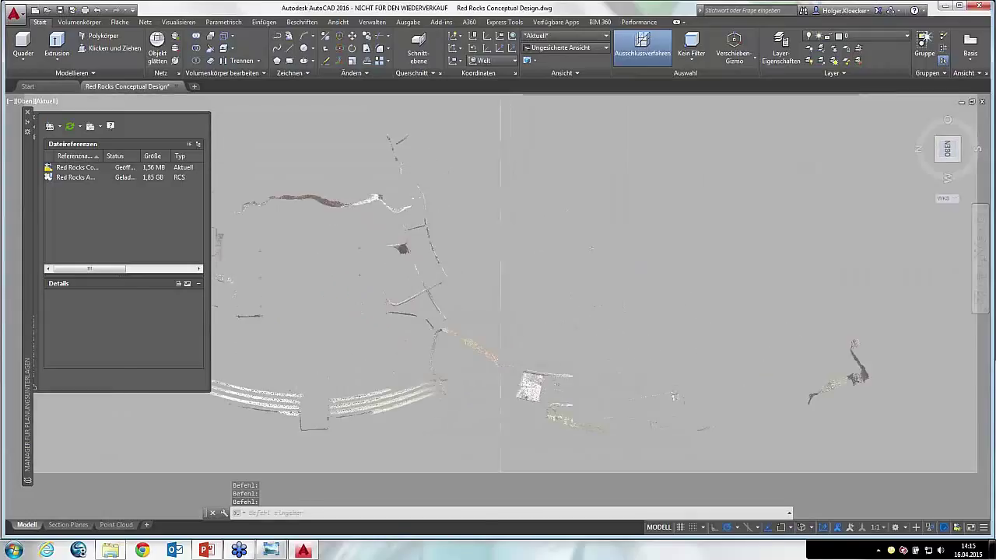
pyautogui.scroll(-2, 442, 254)
pyautogui.scroll(1, 442, 254)
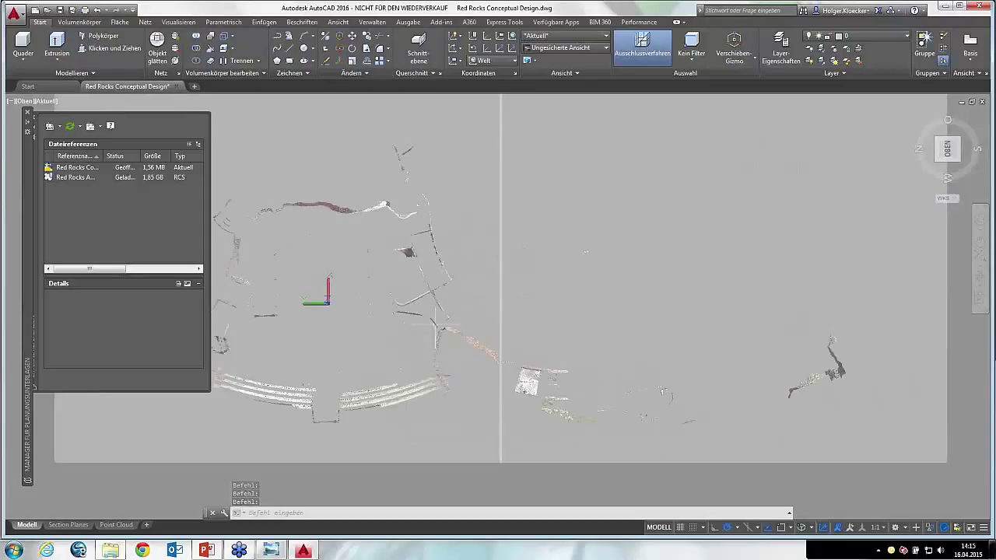
pyautogui.scroll(-1, 467, 304)
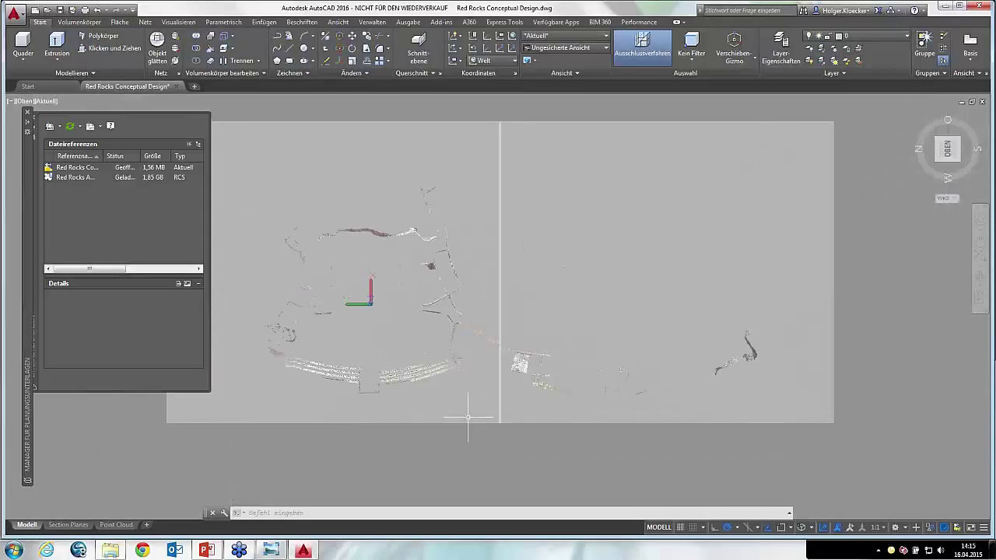
pyautogui.click(499, 412)
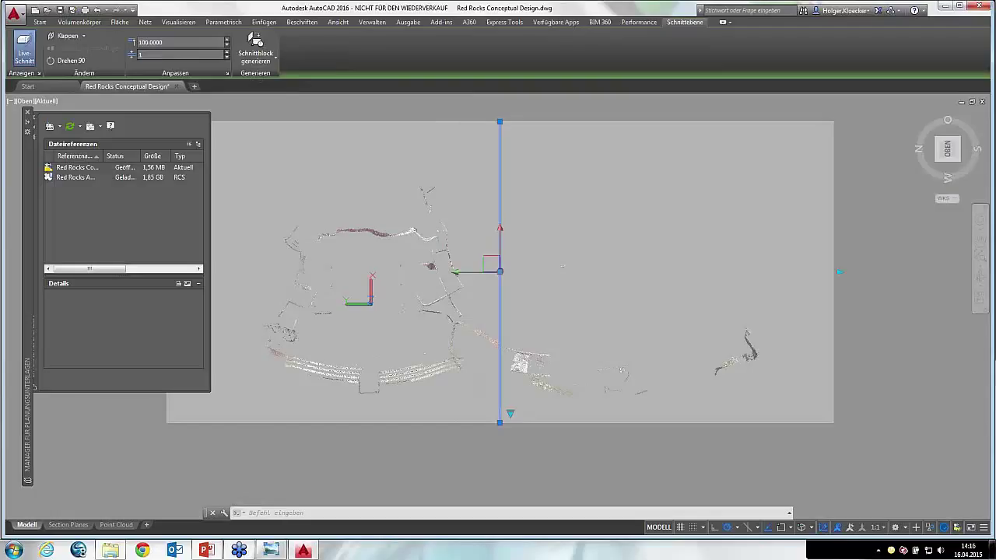
# Apply a slice thickness of 10, then zoom and pan the plan to inspect the thin wall outline
pyautogui.press('Return')
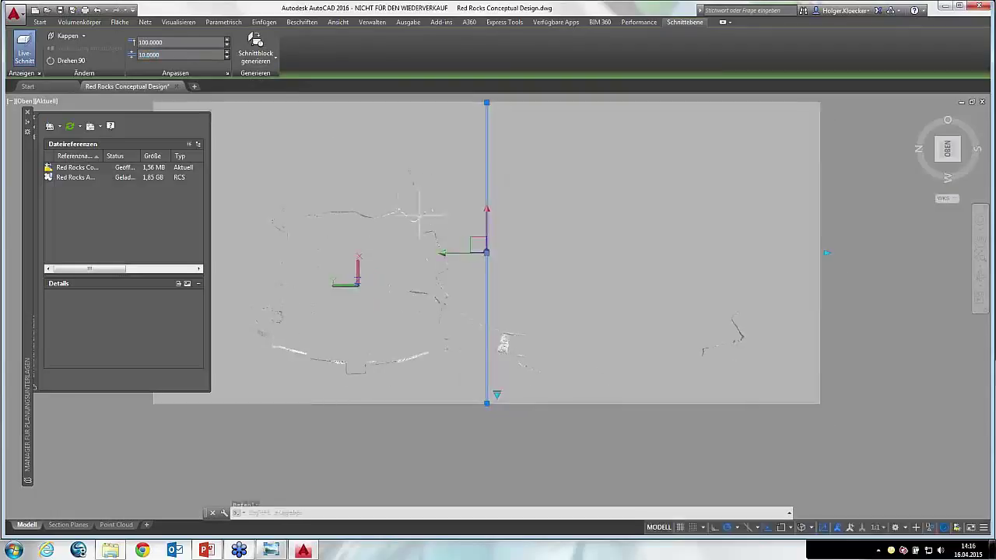
pyautogui.click(413, 433)
pyautogui.press('Escape')
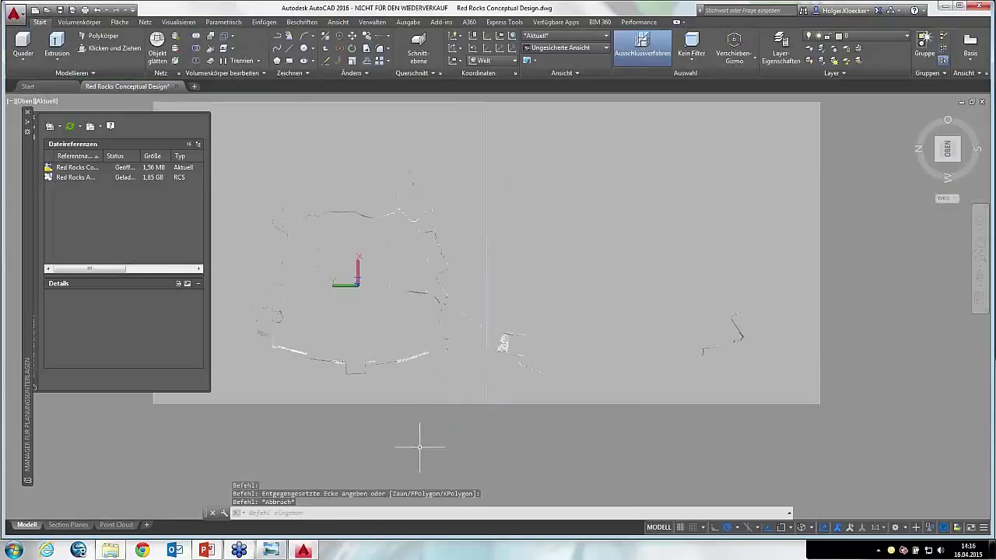
pyautogui.scroll(1, 422, 440)
pyautogui.scroll(1, 456, 425)
pyautogui.scroll(1, 447, 412)
pyautogui.scroll(1, 444, 414)
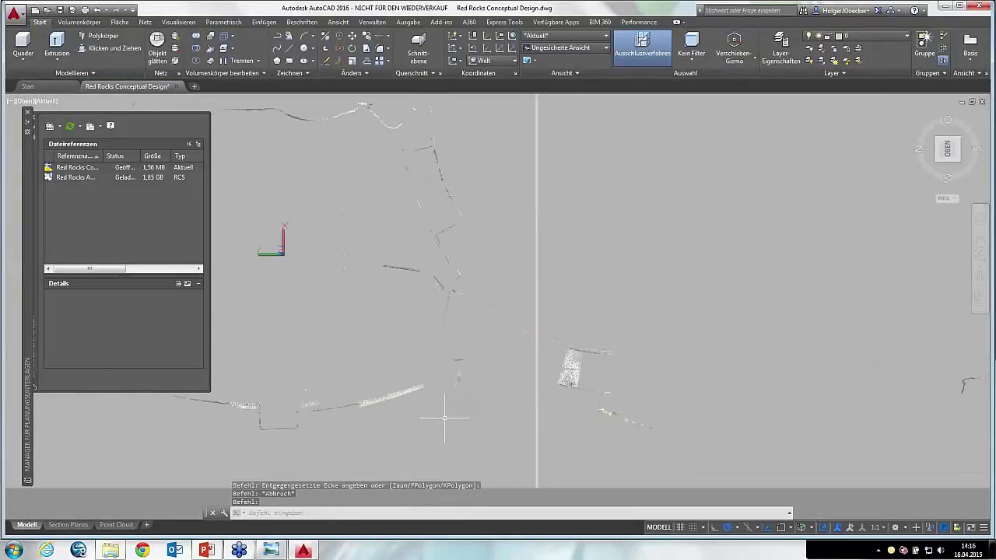
pyautogui.moveTo(448, 351); pyautogui.dragTo(447, 186, button='middle')
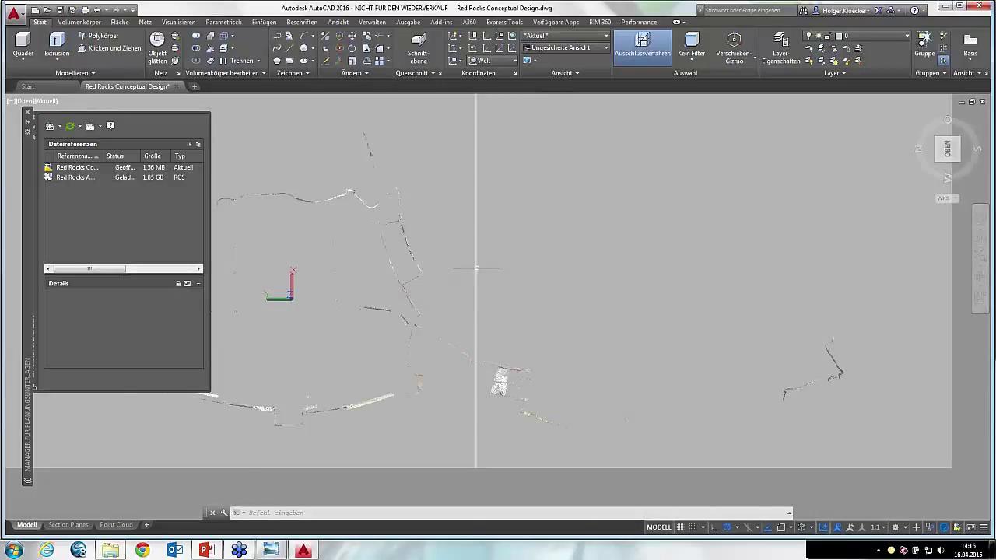
pyautogui.scroll(-2, 432, 250)
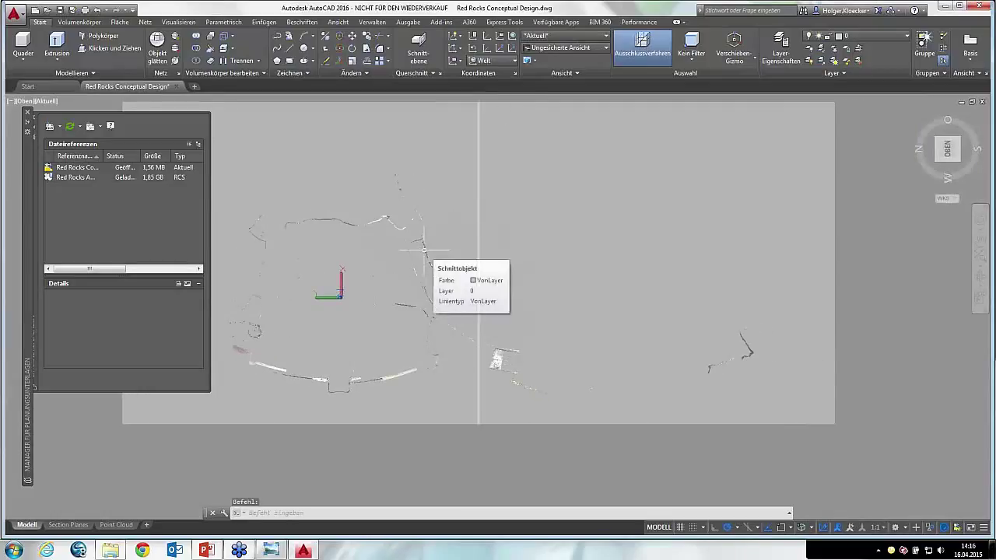
pyautogui.click(478, 124)
pyautogui.moveTo(322, 166); pyautogui.dragTo(329, 194, button='middle')
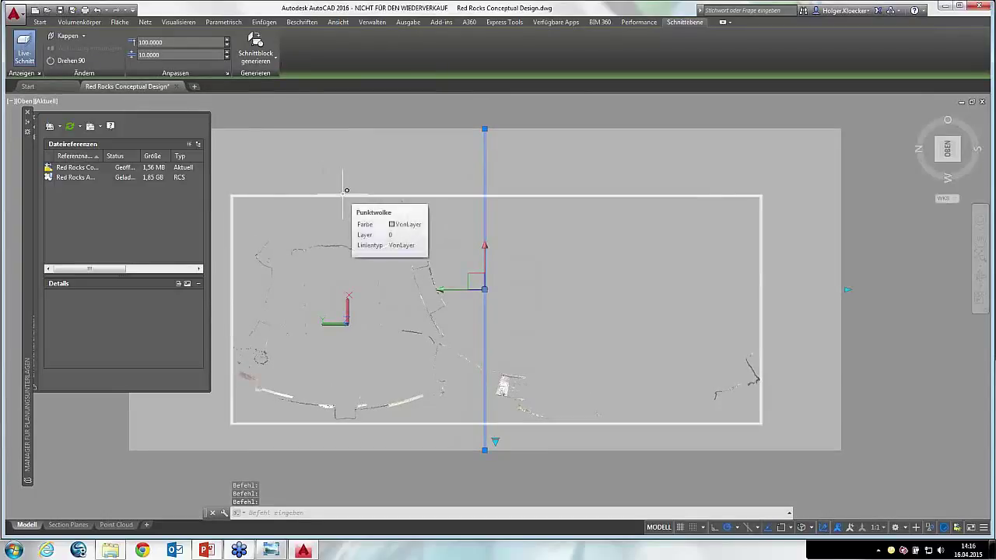
# Leave the section type unchanged and orbit from plan into a tilted 3D view
pyautogui.click(85, 37)
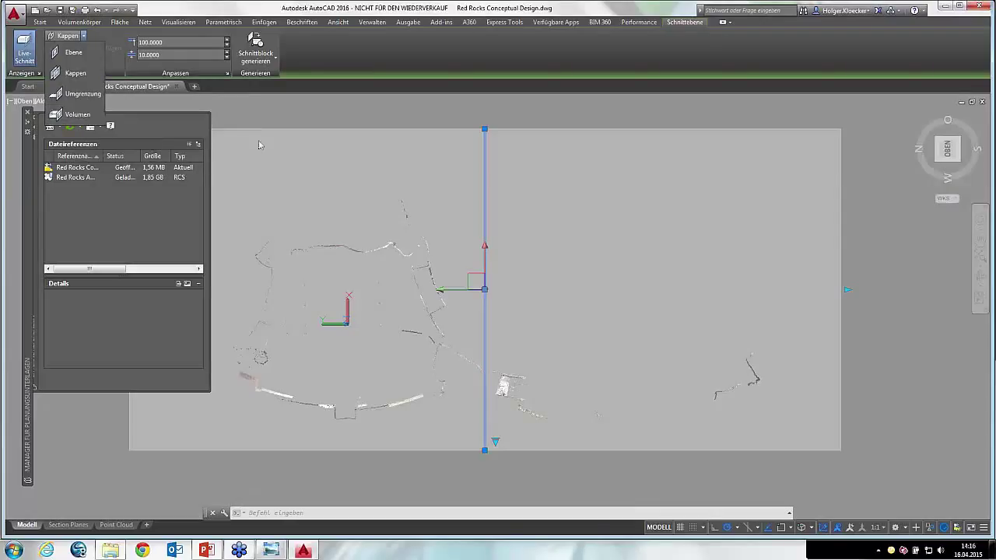
pyautogui.click(302, 117)
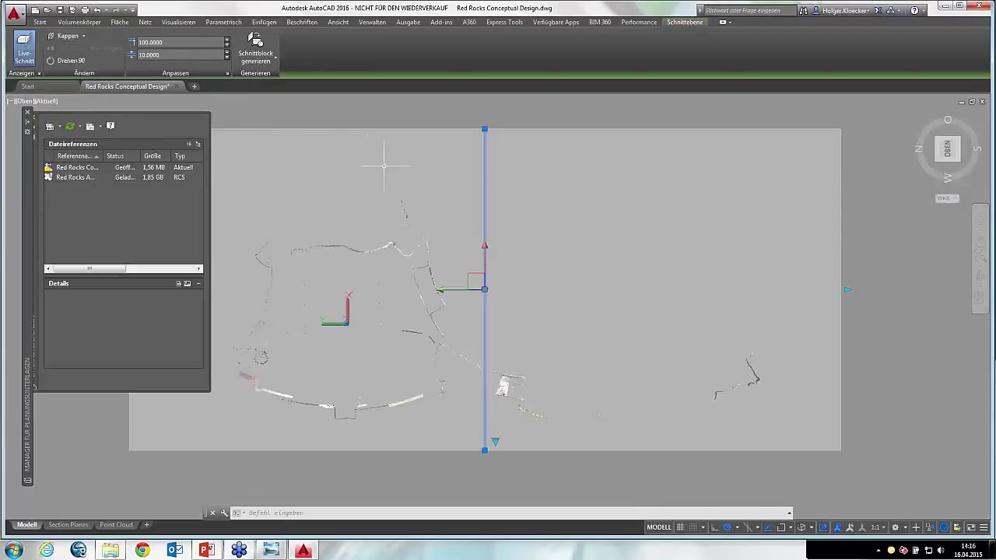
pyautogui.press('Escape')
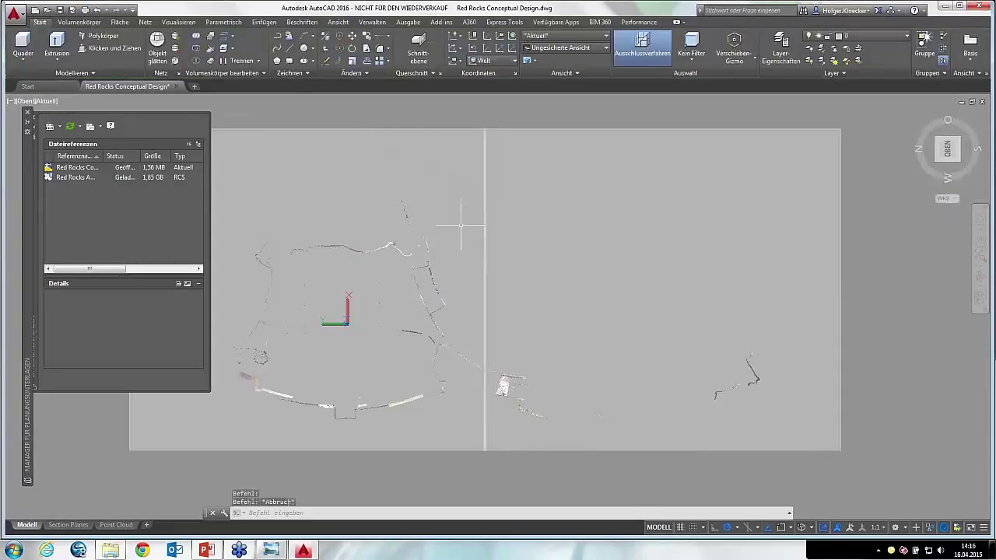
pyautogui.keyDown('shift'); pyautogui.moveTo(462, 235); pyautogui.dragTo(462, 201, button='middle'); pyautogui.keyUp('shift')
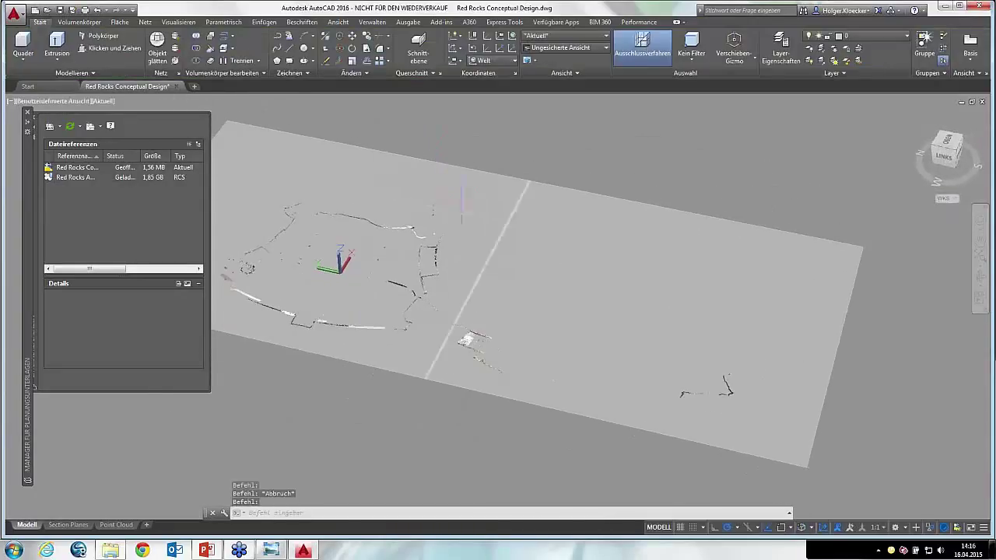
# Erase the section plane so the full, unclipped Red Rocks point cloud shows again
pyautogui.click(503, 225)
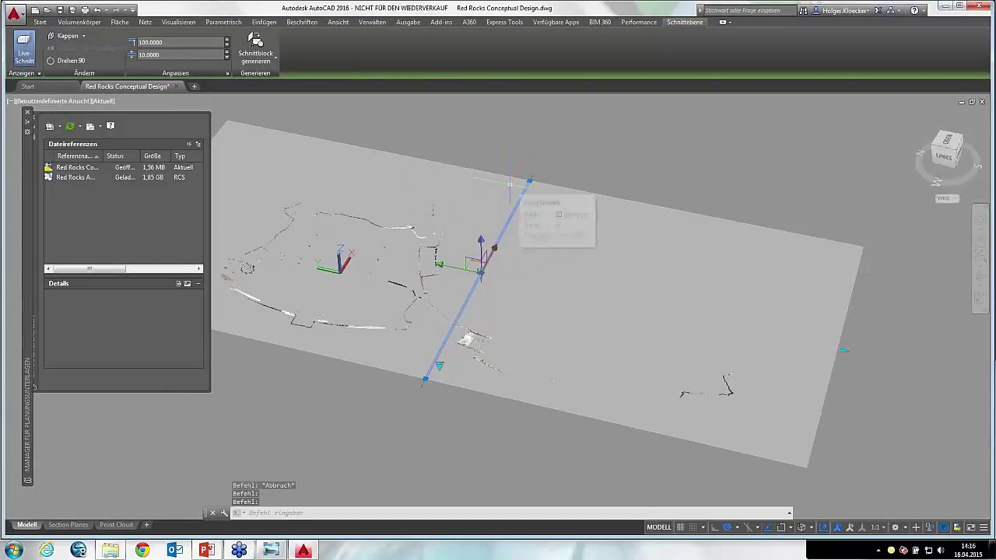
pyautogui.press('Escape')
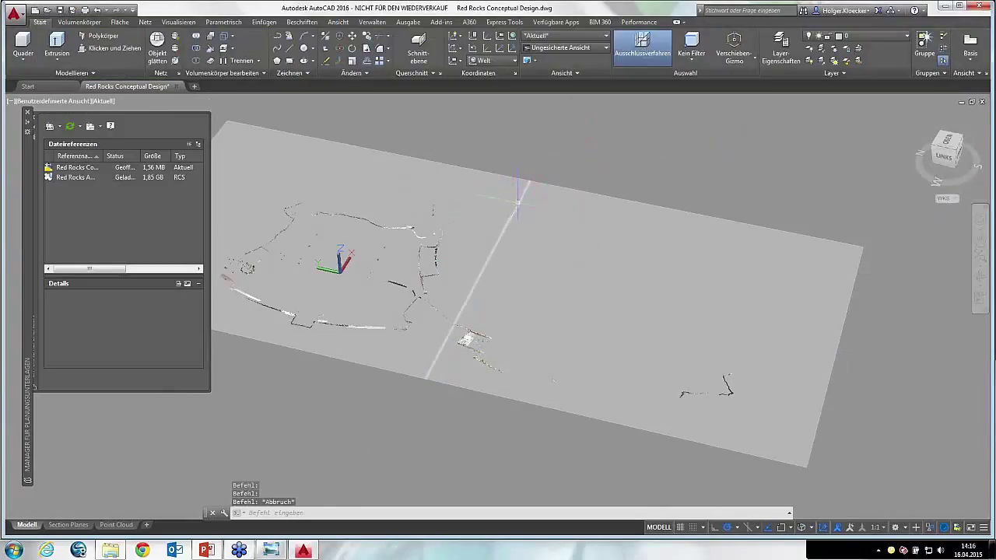
pyautogui.click(516, 203)
pyautogui.press('Delete')
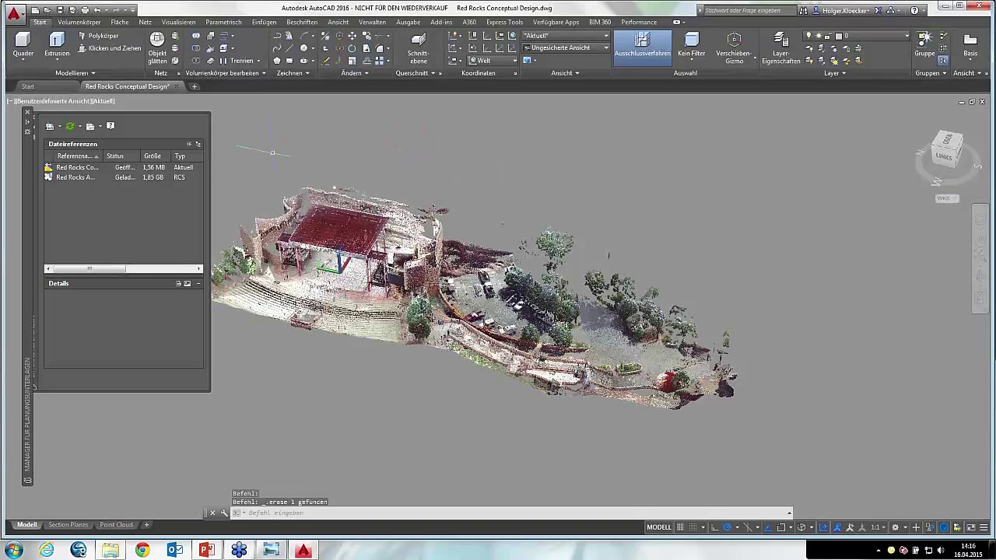
# Save and close Red Rocks Conceptual Design.dwg, then return to model space and select the point cloud
pyautogui.click(176, 86)
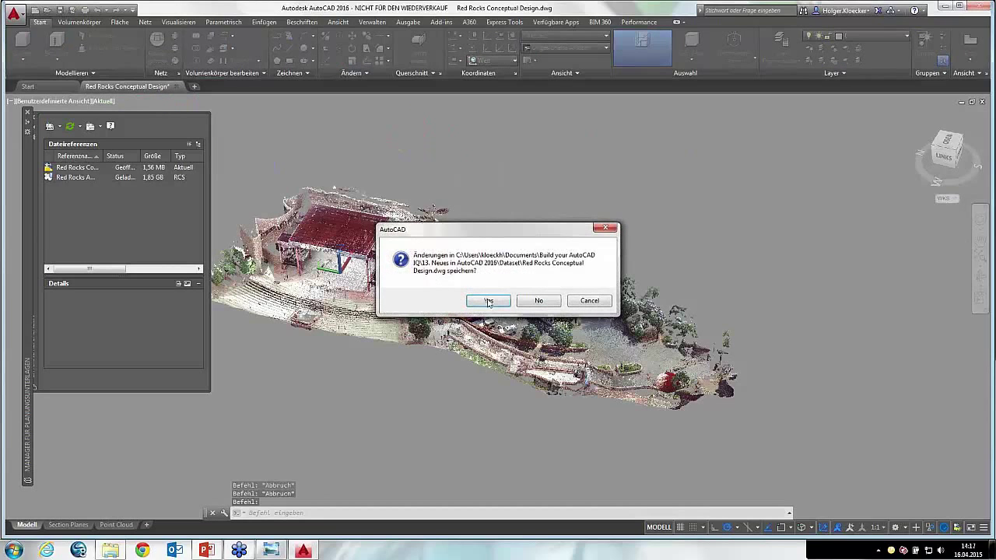
pyautogui.click(535, 301)
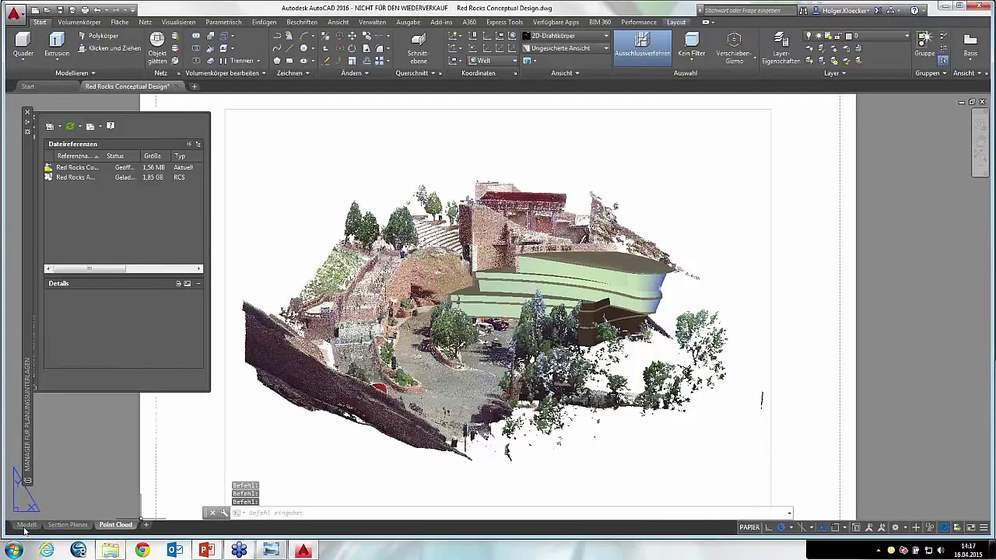
pyautogui.click(27, 524)
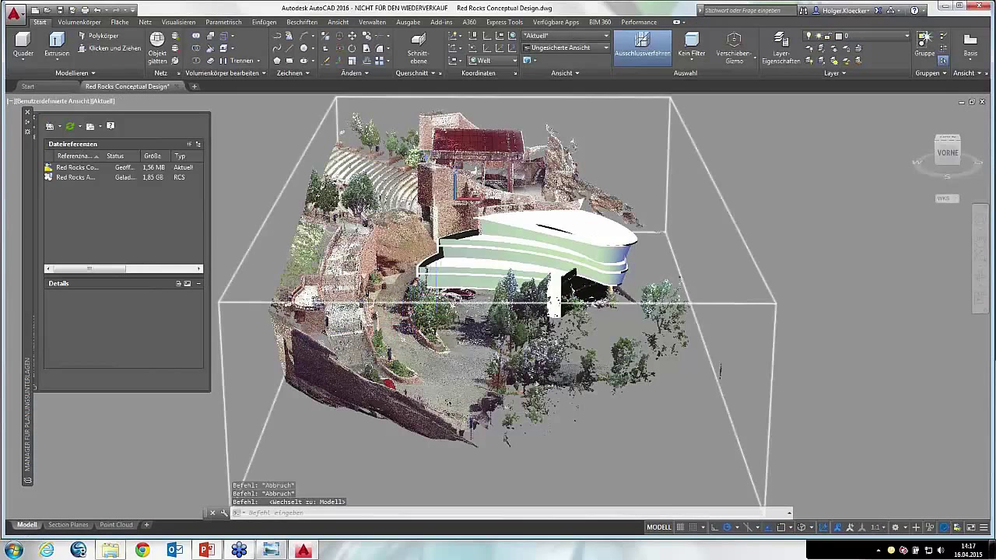
pyautogui.click(430, 184)
# Set the point cloud's point size to 2
pyautogui.rightClick(434, 183)
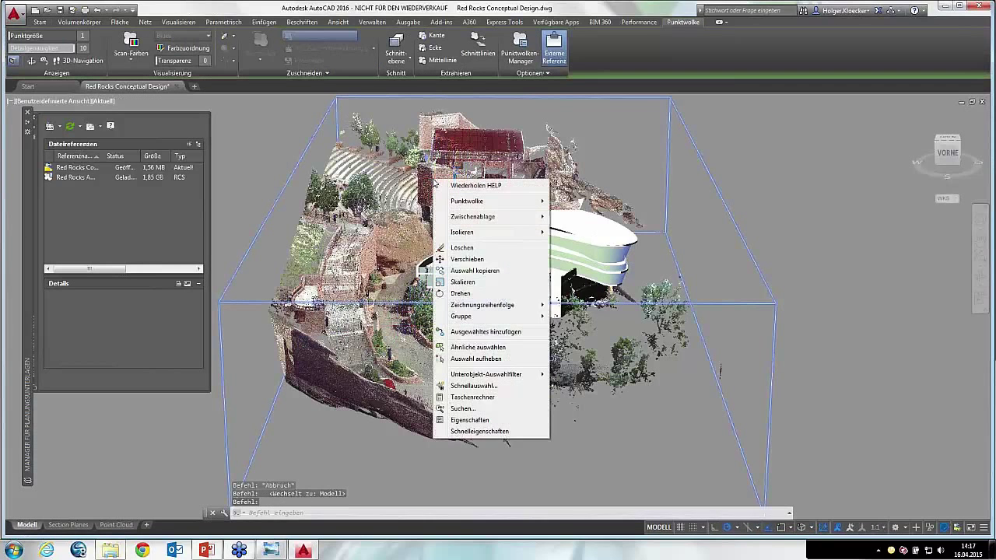
pyautogui.click(396, 233)
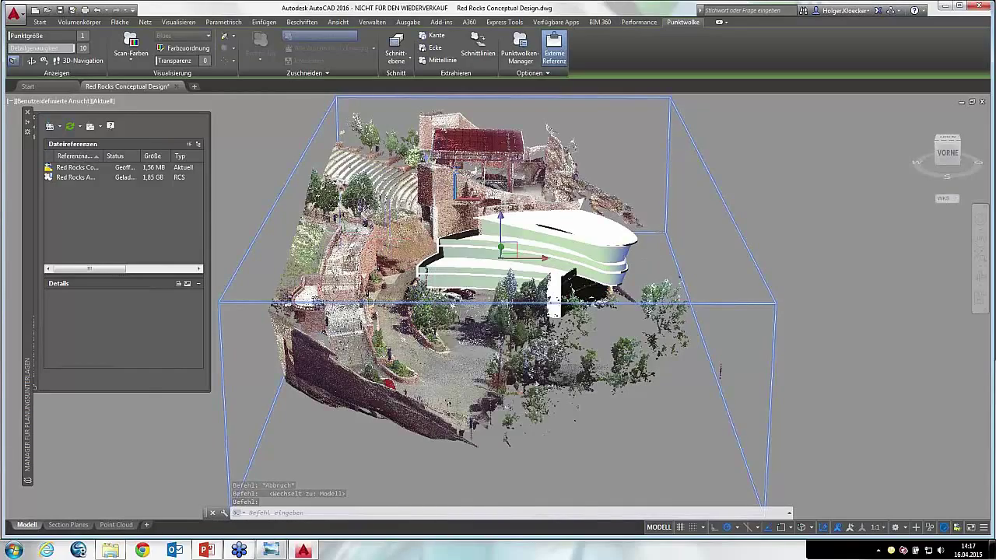
pyautogui.scroll(1, 387, 178)
pyautogui.scroll(1, 388, 177)
pyautogui.scroll(1, 388, 178)
pyautogui.scroll(1, 387, 178)
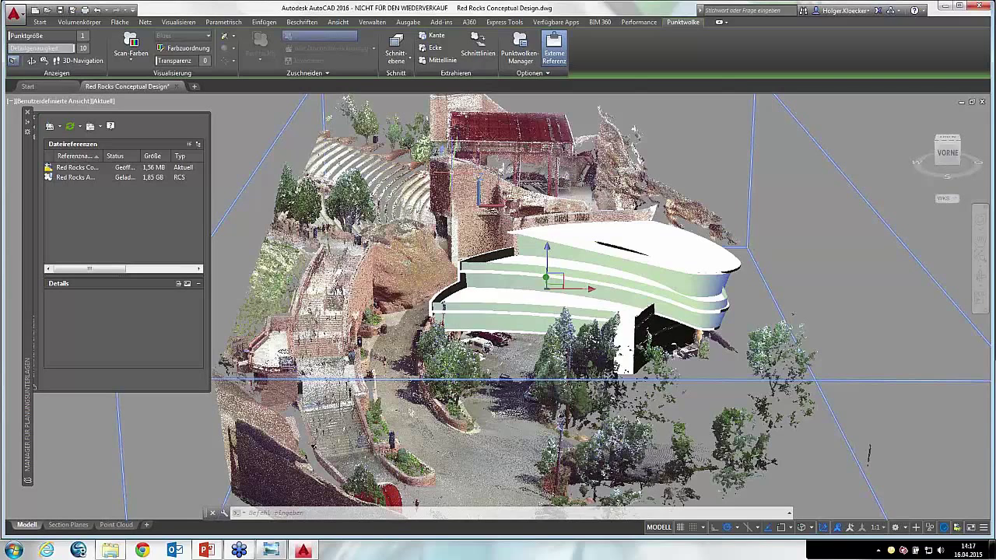
pyautogui.press('Escape')
# Zoom, orbit and pan in close on the stepped model beside the brick building
pyautogui.scroll(1, 448, 216)
pyautogui.scroll(1, 449, 216)
pyautogui.scroll(1, 449, 217)
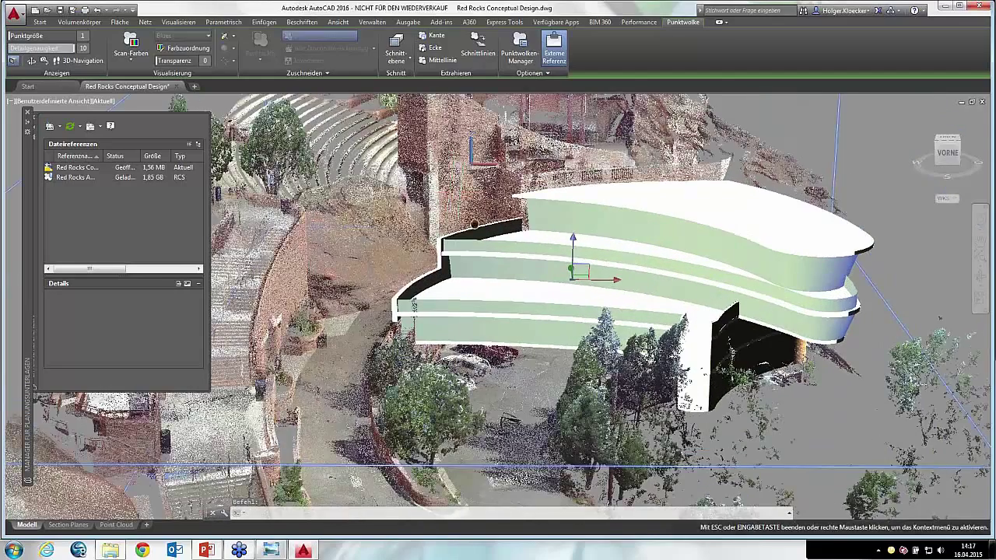
pyautogui.scroll(1, 449, 216)
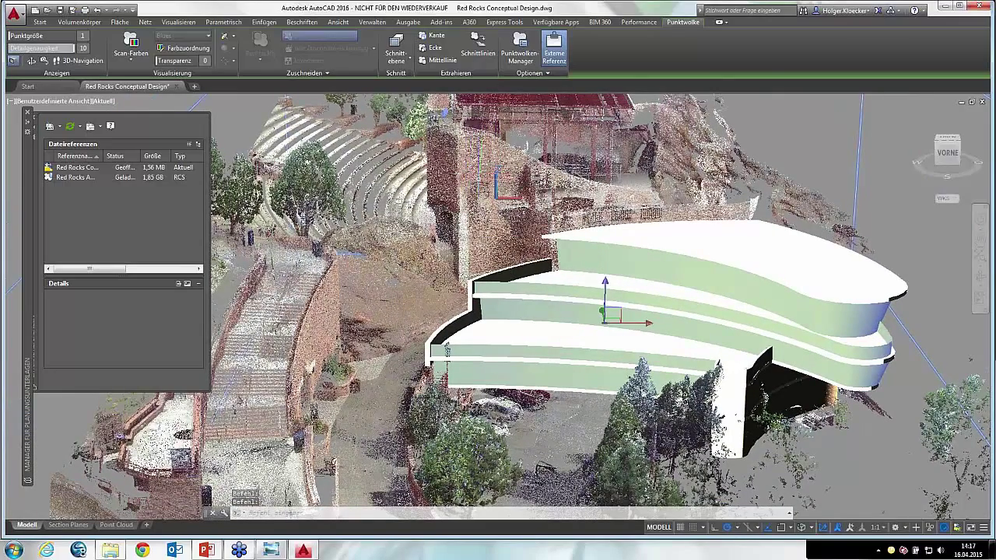
pyautogui.keyDown('shift'); pyautogui.moveTo(498, 280); pyautogui.dragTo(467, 350, button='middle'); pyautogui.keyUp('shift')
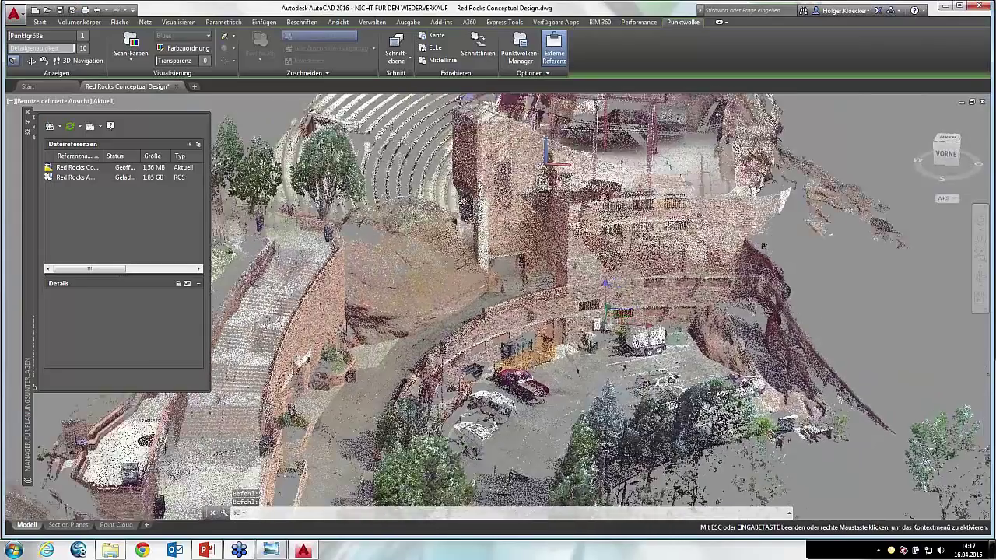
pyautogui.scroll(1, 500, 249)
pyautogui.scroll(1, 501, 249)
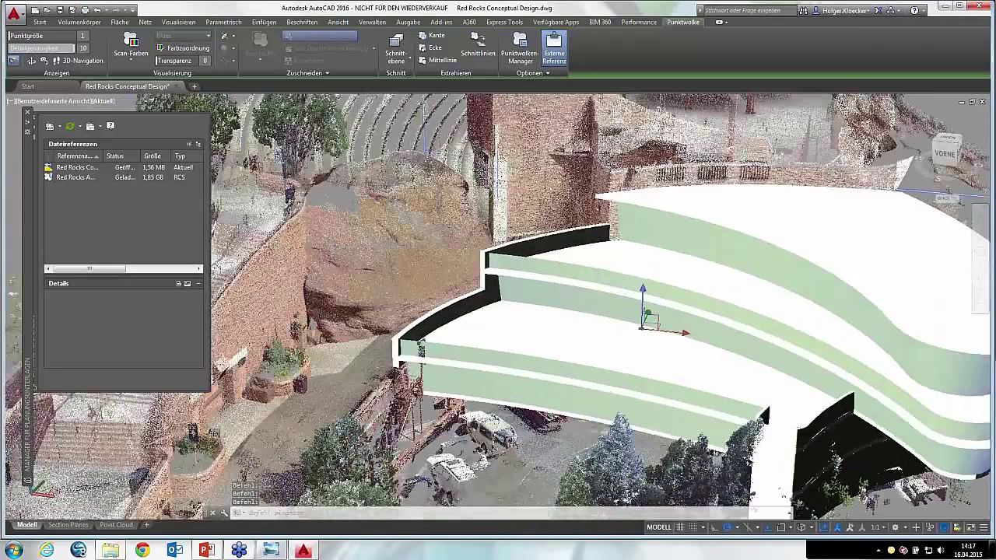
pyautogui.scroll(1, 500, 249)
pyautogui.scroll(1, 502, 237)
pyautogui.scroll(1, 508, 214)
pyautogui.scroll(1, 512, 193)
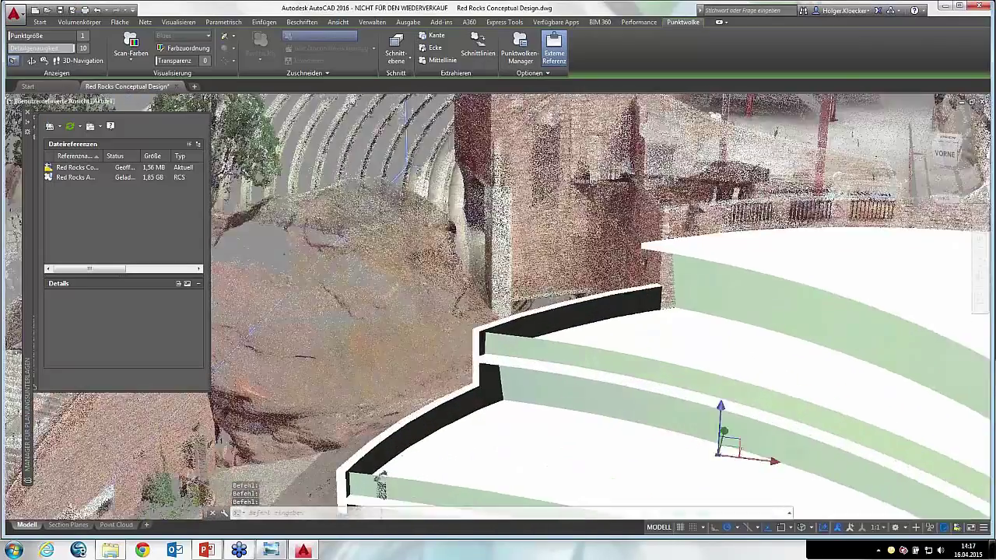
pyautogui.moveTo(514, 181); pyautogui.dragTo(447, 369, button='middle')
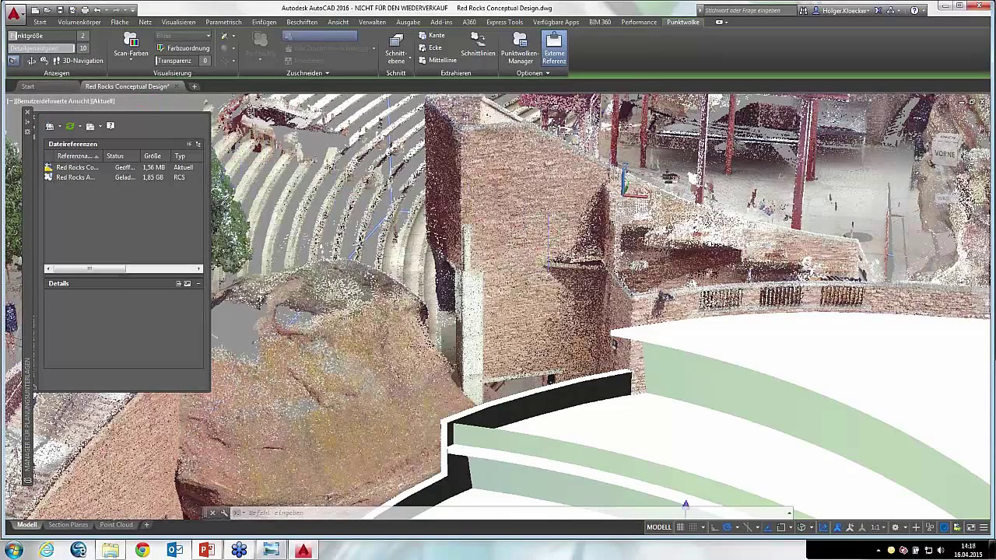
pyautogui.keyDown('shift'); pyautogui.moveTo(568, 259); pyautogui.dragTo(583, 262, button='middle'); pyautogui.keyUp('shift')
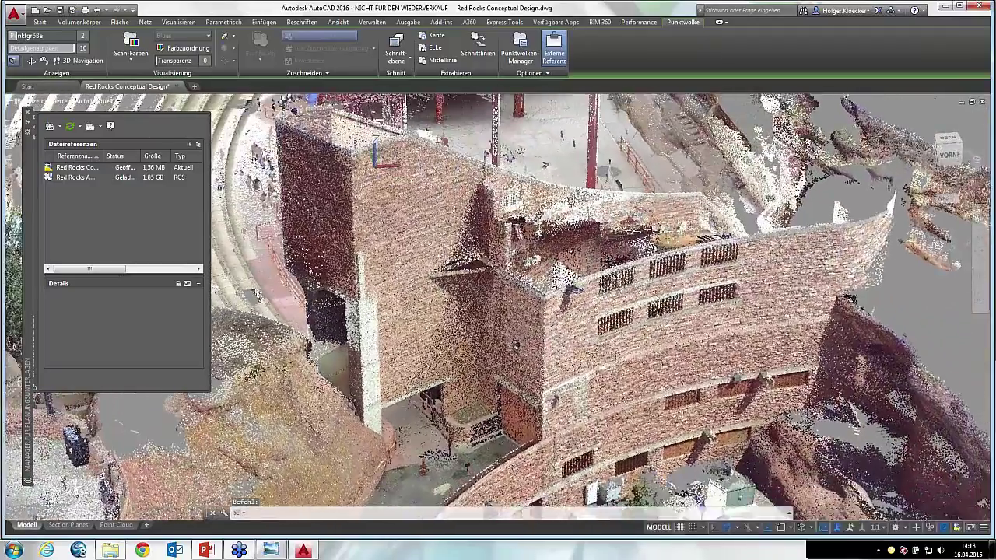
pyautogui.moveTo(672, 184)
pyautogui.mouseDown(button='middle')
pyautogui.moveTo(687, 155)
pyautogui.moveTo(697, 159)
pyautogui.mouseUp(button='middle')
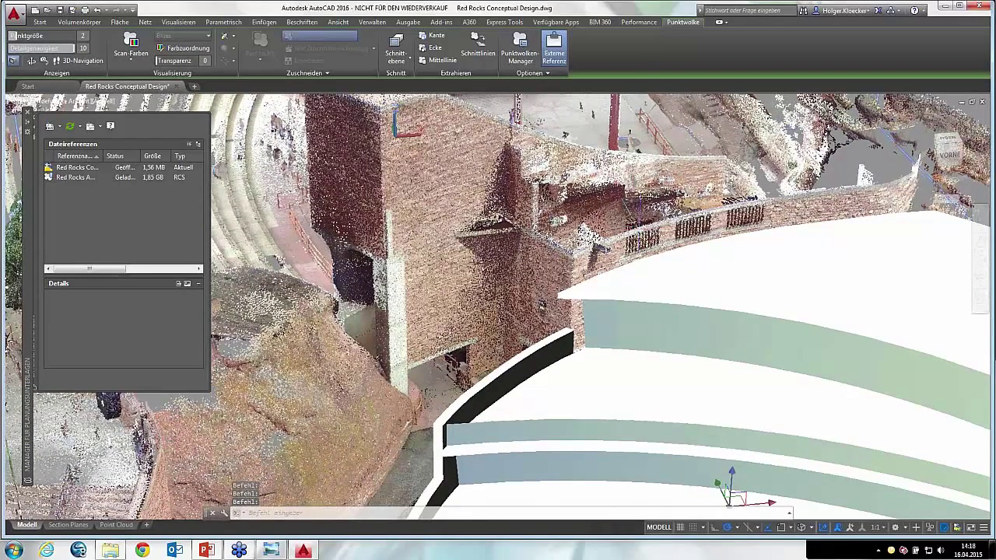
# Isolate the point cloud so the white stepped model is hidden
pyautogui.rightClick(641, 234)
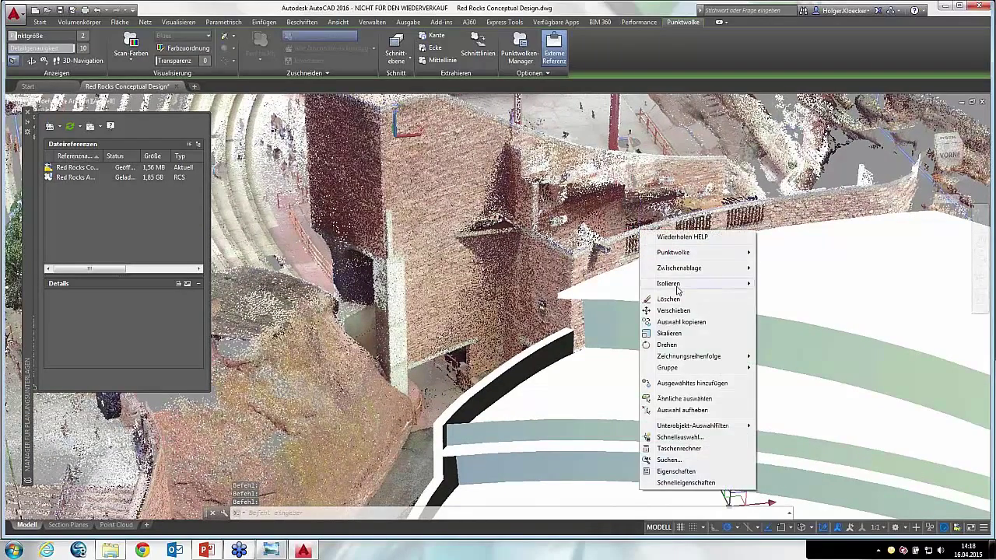
pyautogui.click(787, 284)
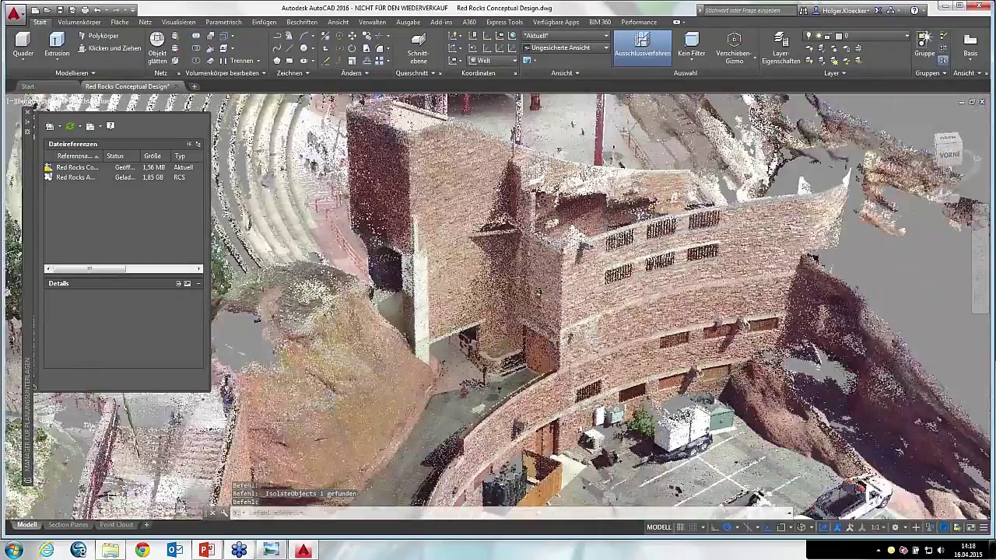
pyautogui.moveTo(871, 492)
pyautogui.keyDown('shift'); pyautogui.mouseDown(button='middle')
pyautogui.moveTo(924, 410)
pyautogui.moveTo(900, 323)
pyautogui.moveTo(759, 245)
pyautogui.moveTo(622, 101)
pyautogui.moveTo(585, 287)
pyautogui.moveTo(656, 237)
pyautogui.moveTo(910, 365)
pyautogui.mouseUp(button='middle'); pyautogui.keyUp('shift')
# Orbit around the brick tower and bring up the status-bar Customization menu
pyautogui.scroll(3, 585, 286)
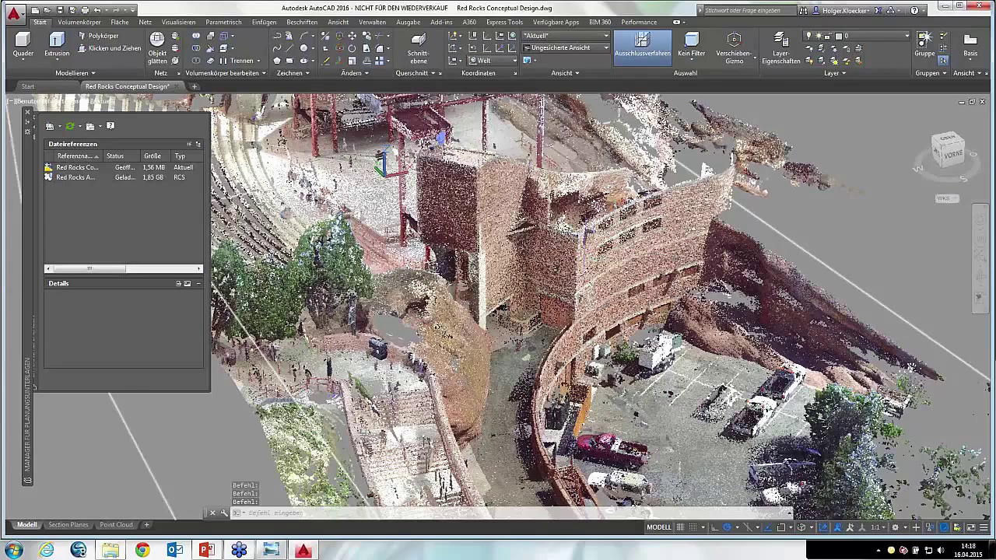
pyautogui.moveTo(545, 302)
pyautogui.keyDown('shift'); pyautogui.mouseDown(button='middle')
pyautogui.moveTo(550, 285)
pyautogui.moveTo(896, 365)
pyautogui.mouseUp(button='middle'); pyautogui.keyUp('shift')
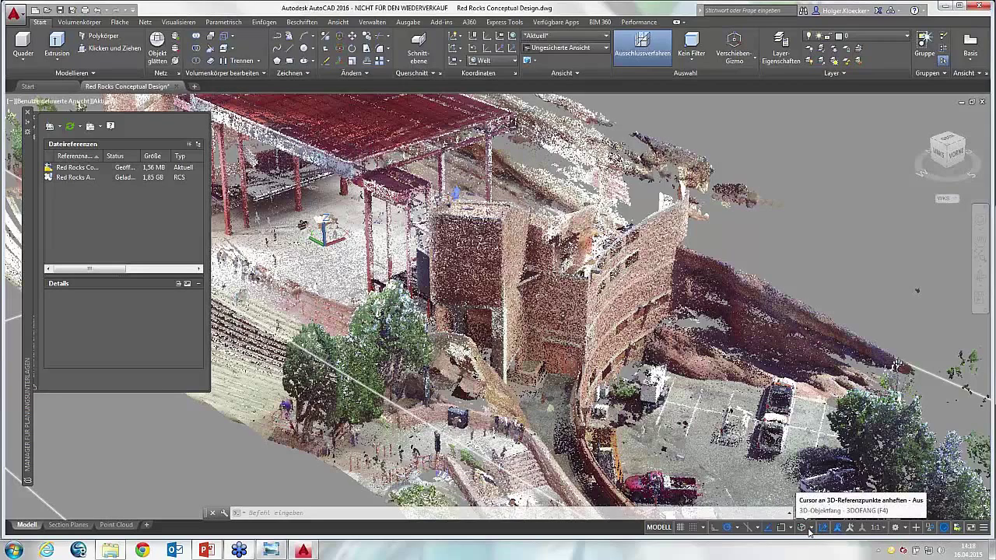
pyautogui.click(984, 529)
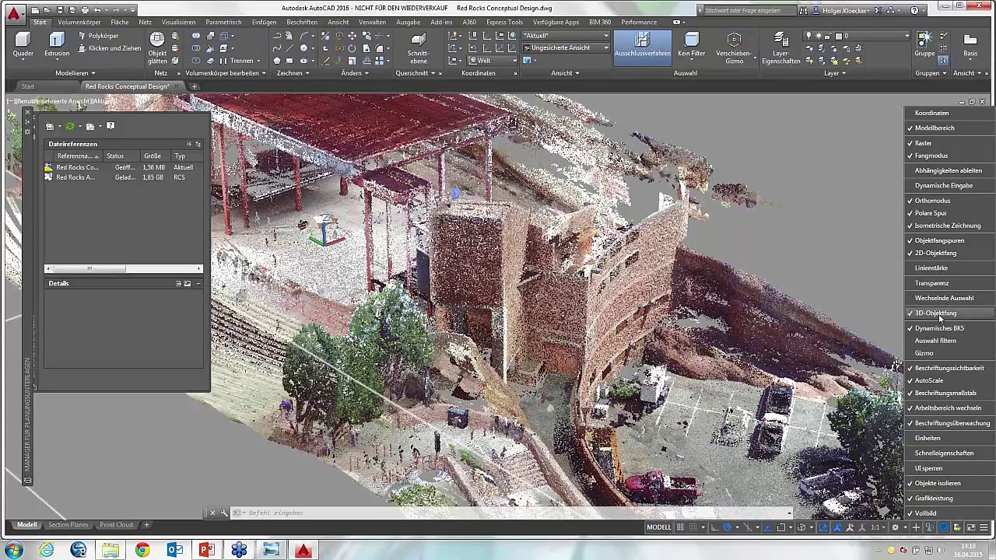
# Enable 3D Object Snap, frame the brick tower, and start the CIRCLE command
pyautogui.click(711, 534)
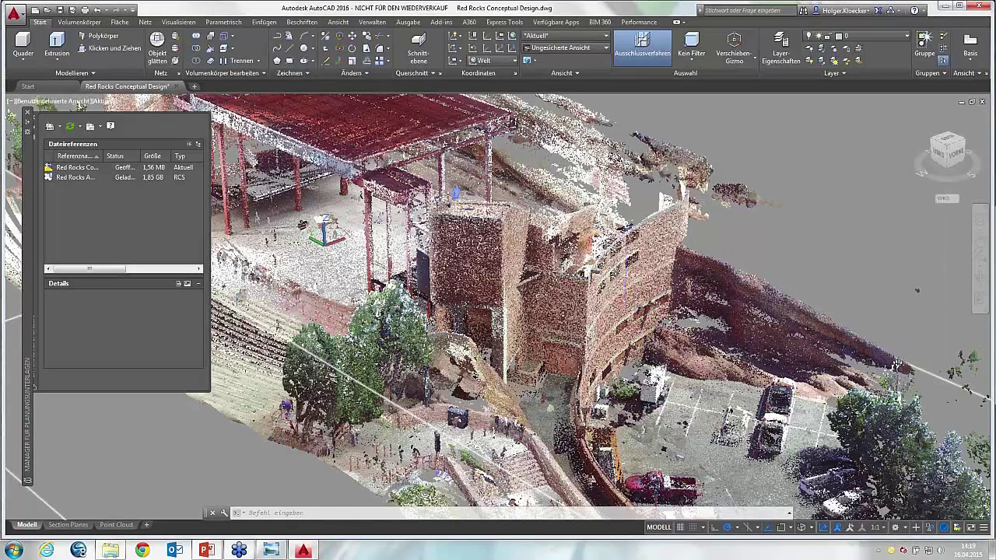
pyautogui.moveTo(896, 365)
pyautogui.keyDown('shift'); pyautogui.mouseDown(button='middle')
pyautogui.moveTo(956, 398)
pyautogui.moveTo(514, 262)
pyautogui.mouseUp(button='middle'); pyautogui.keyUp('shift')
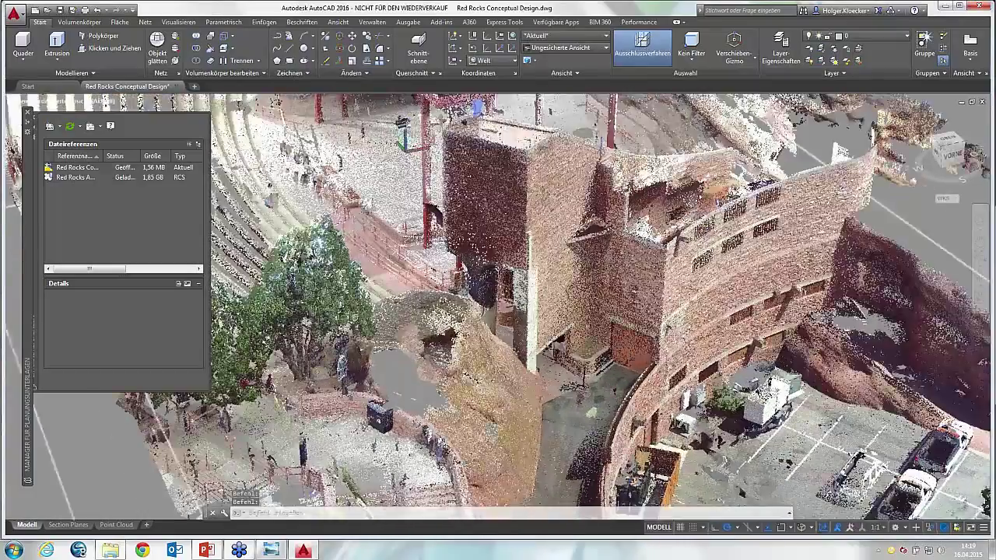
pyautogui.scroll(5, 514, 262)
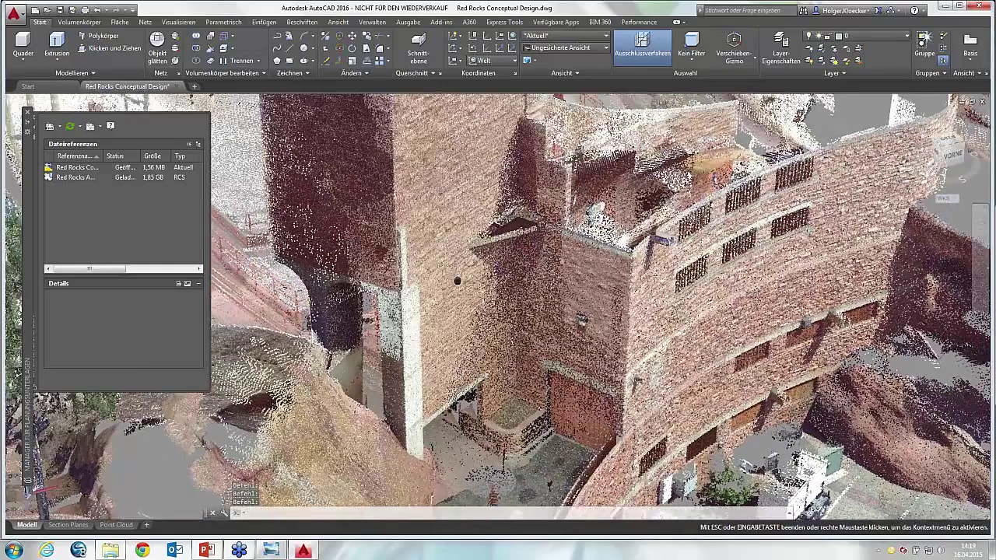
pyautogui.moveTo(529, 231); pyautogui.dragTo(494, 259, button='middle')
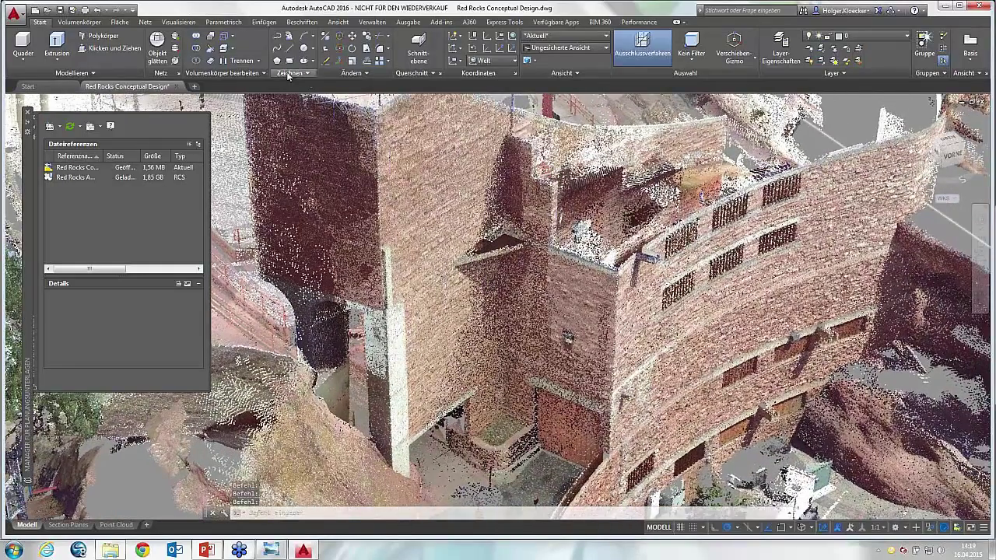
pyautogui.click(305, 48)
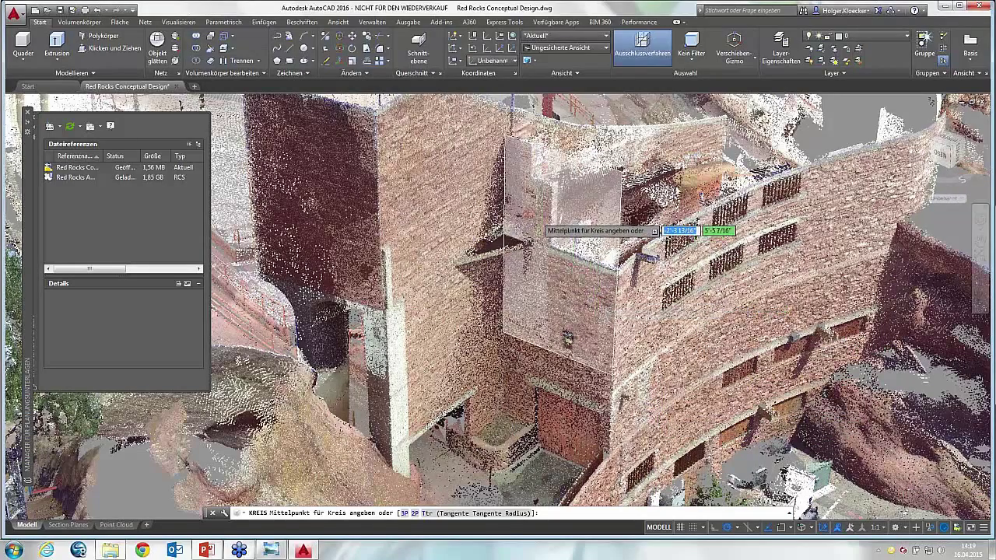
# Draw a circle on the tower's upper-left wall, picking centre and radius on the point cloud
pyautogui.moveTo(471, 191)
pyautogui.keyDown('shift'); pyautogui.mouseDown(button='middle')
pyautogui.moveTo(447, 217)
pyautogui.moveTo(415, 209)
pyautogui.moveTo(431, 199)
pyautogui.mouseUp(button='middle'); pyautogui.keyUp('shift')
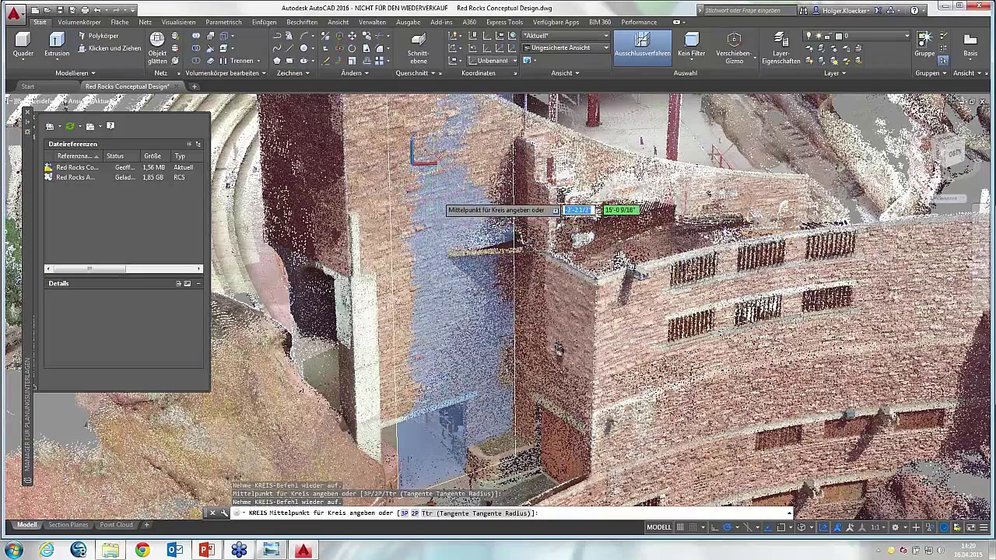
pyautogui.click(436, 189)
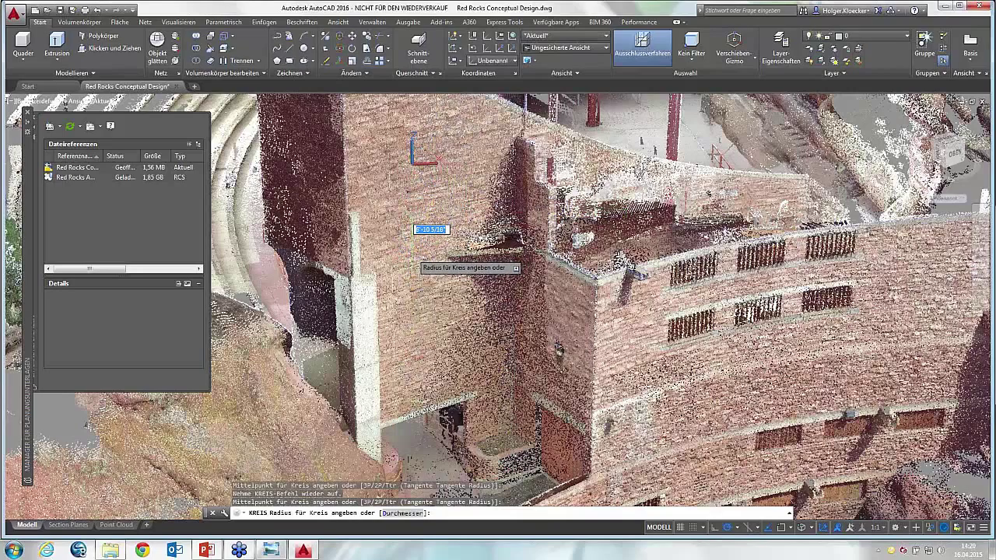
pyautogui.click(416, 234)
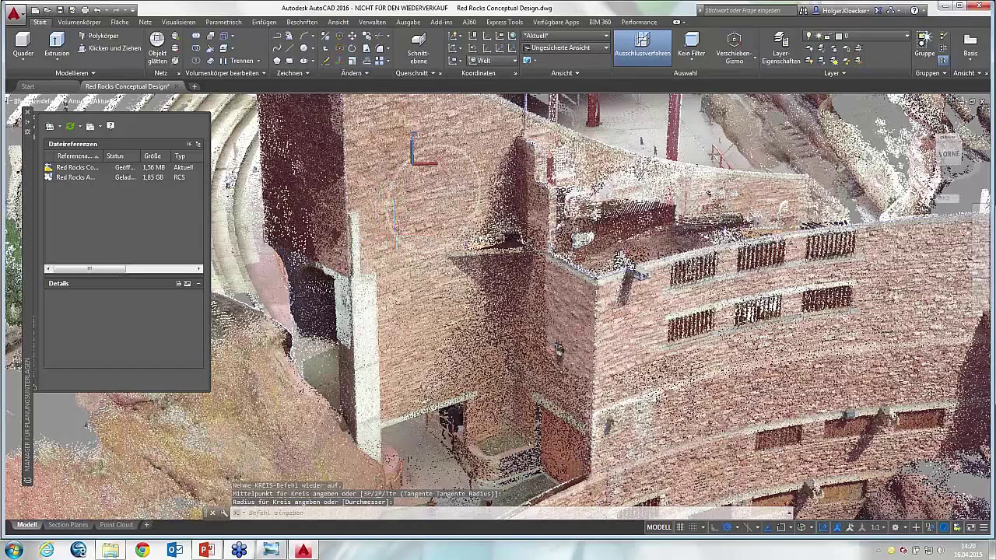
pyautogui.click(434, 251)
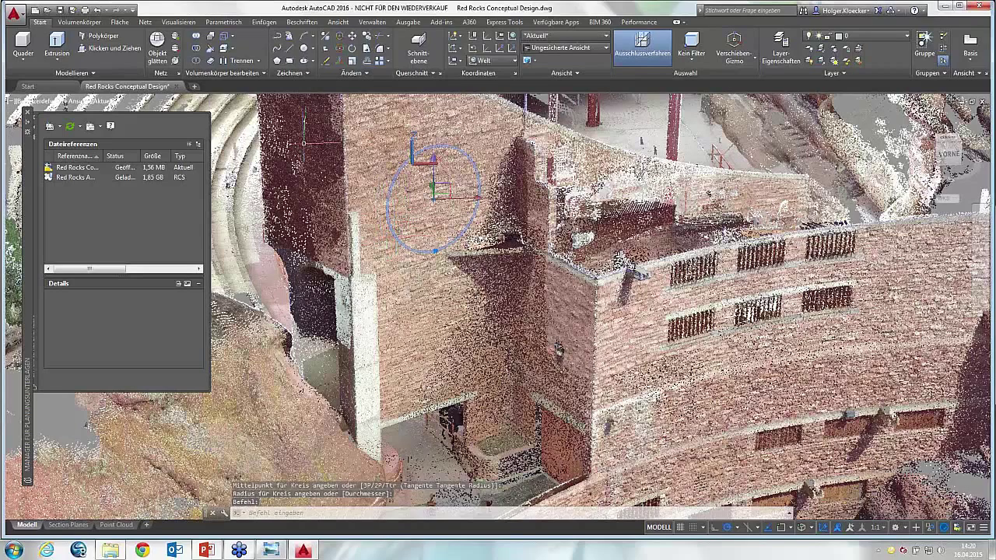
# Extrude the wall circle into a thin solid disc, cancelling a failed second extrusion
pyautogui.click(57, 46)
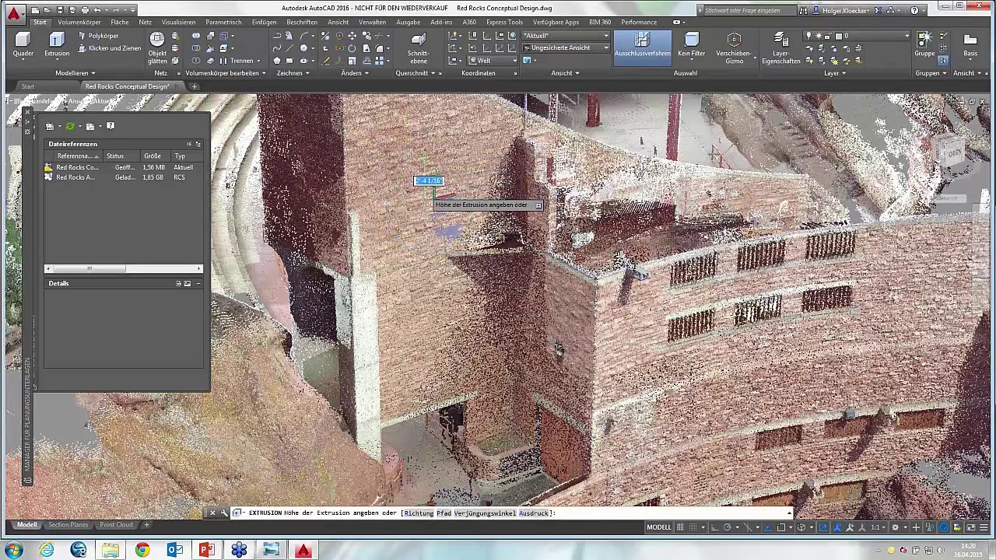
pyautogui.click(426, 183)
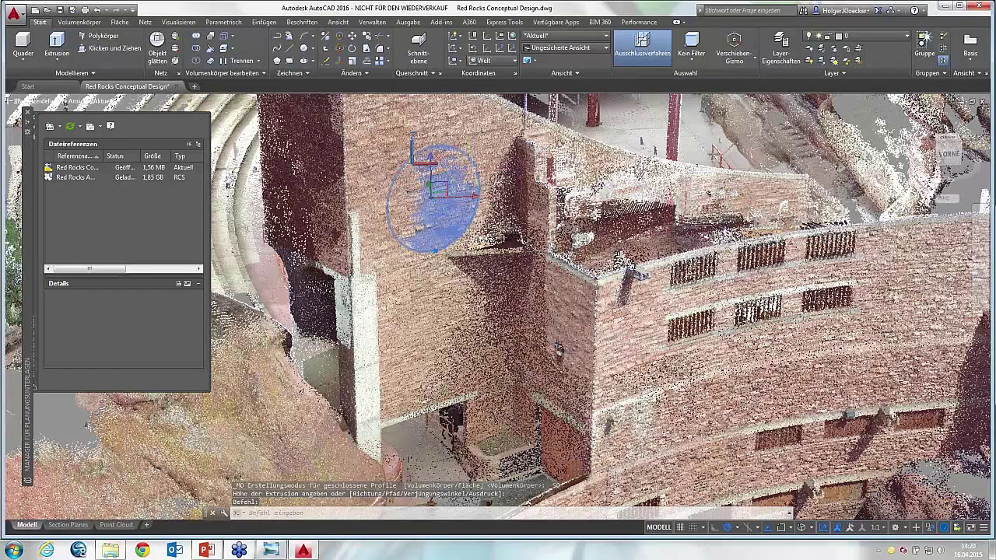
pyautogui.click(65, 47)
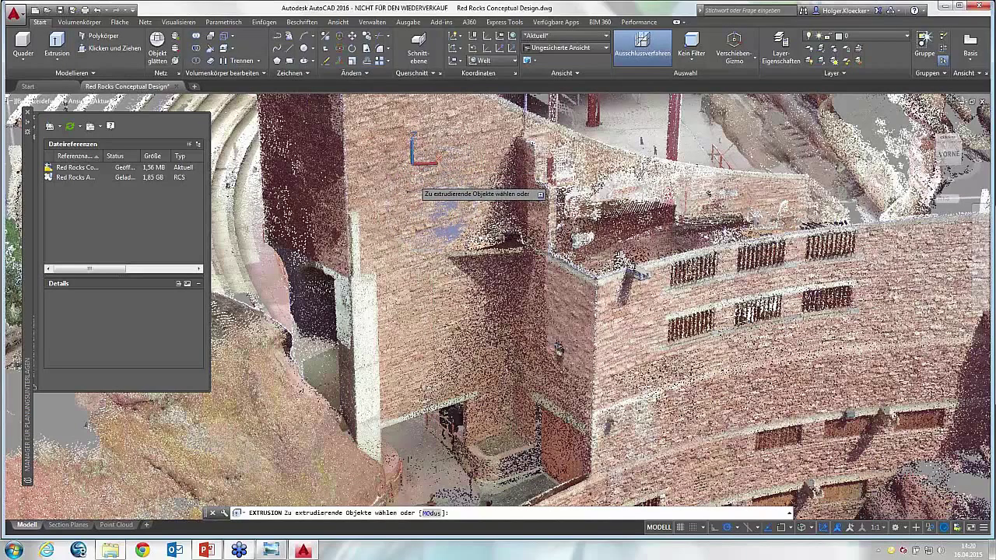
pyautogui.click(427, 193)
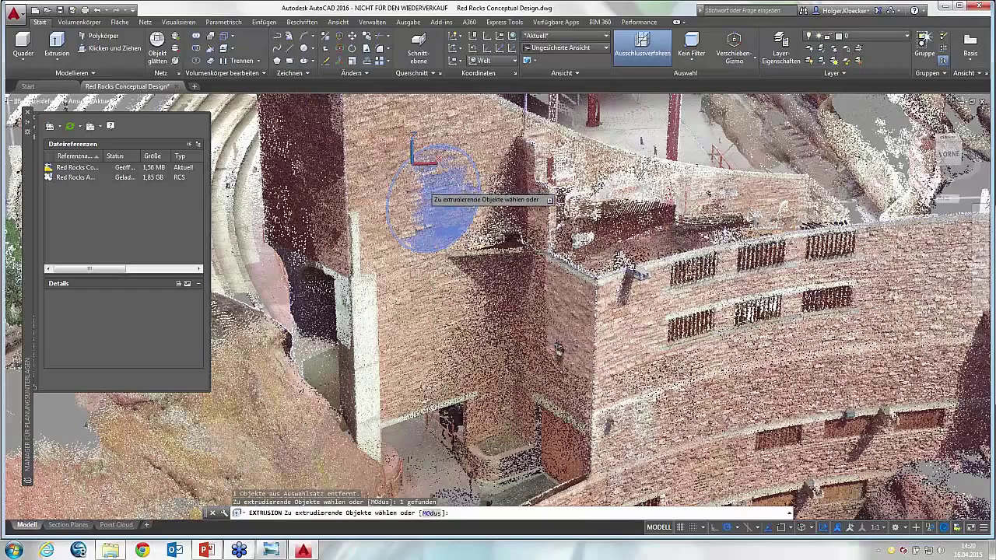
pyautogui.scroll(-1, 458, 212)
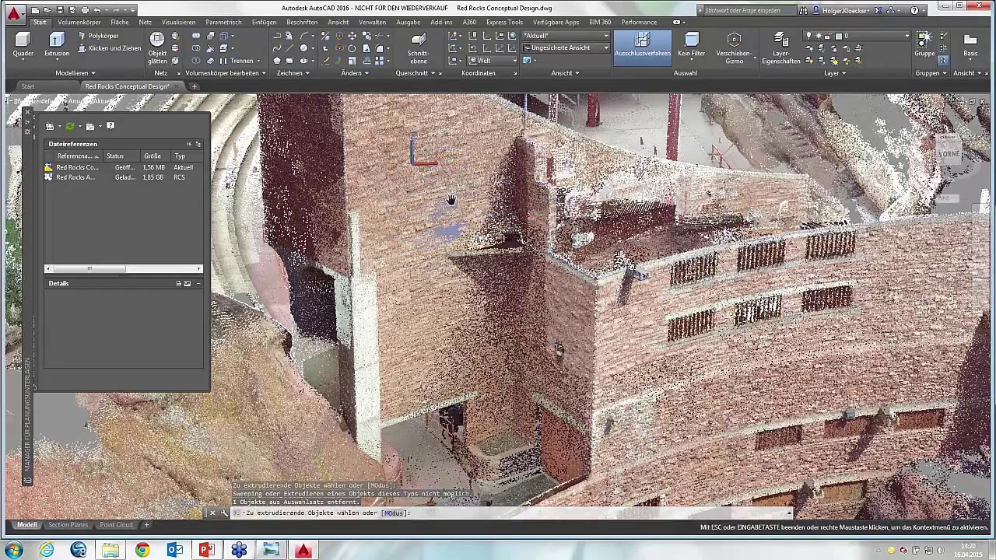
pyautogui.scroll(2, 459, 212)
pyautogui.scroll(2, 459, 212)
pyautogui.moveTo(459, 212)
pyautogui.mouseDown(button='middle')
pyautogui.moveTo(566, 356)
pyautogui.moveTo(560, 393)
pyautogui.mouseUp(button='middle')
pyautogui.scroll(1, 566, 356)
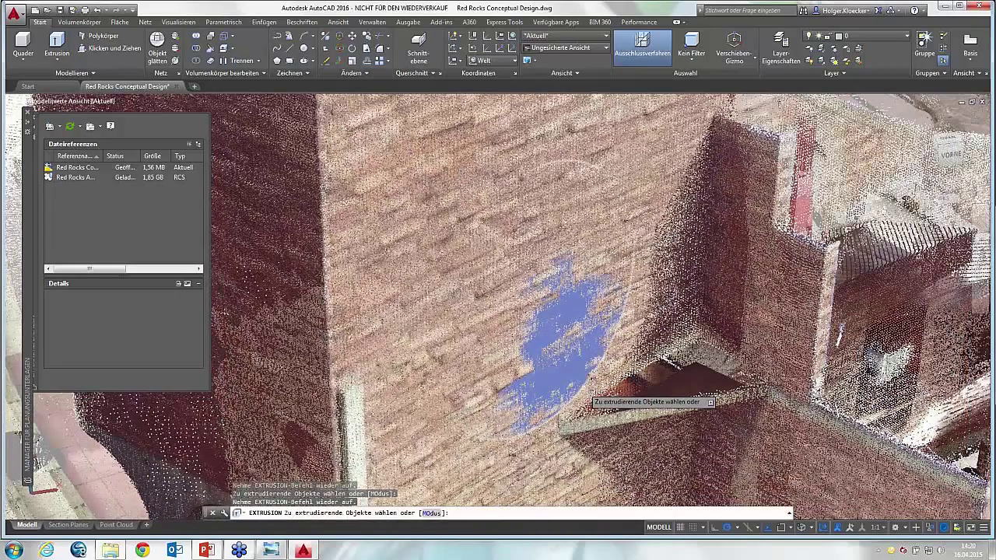
pyautogui.click(585, 391)
pyautogui.rightClick(589, 392)
pyautogui.click(603, 397)
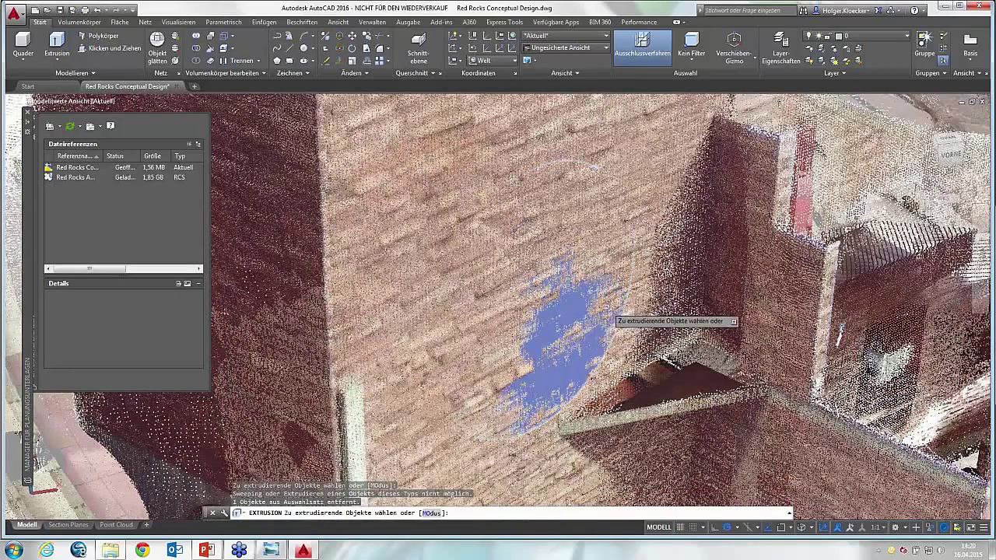
pyautogui.press('Escape')
# Select the disc solid and orbit around it to inspect it
pyautogui.click(575, 374)
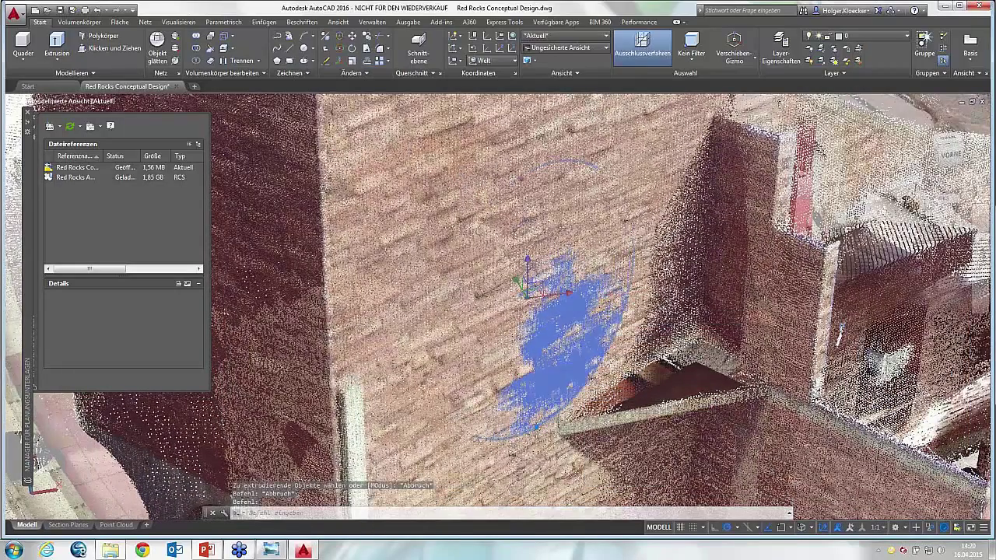
pyautogui.click(531, 291)
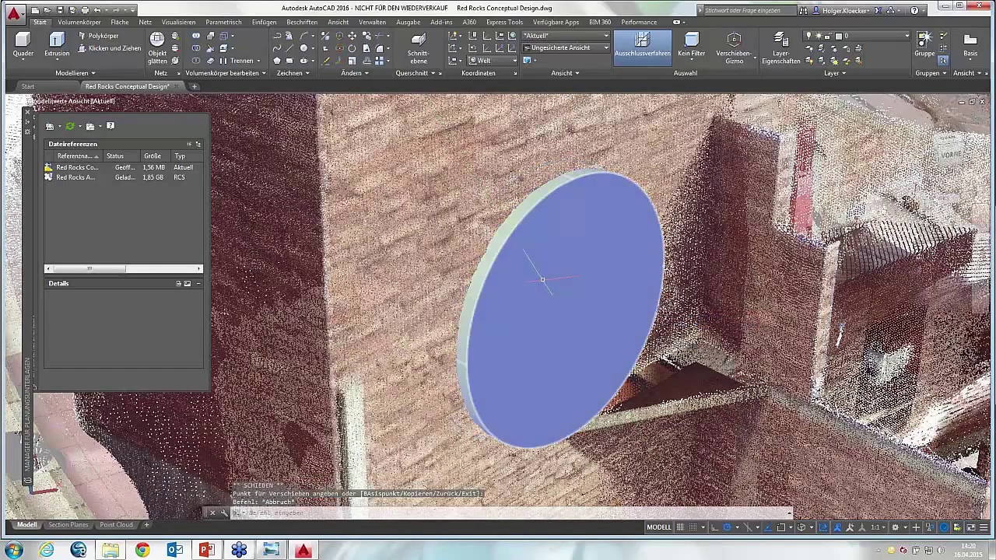
pyautogui.moveTo(544, 285)
pyautogui.keyDown('shift'); pyautogui.mouseDown(button='middle')
pyautogui.moveTo(460, 248)
pyautogui.moveTo(538, 249)
pyautogui.mouseUp(button='middle'); pyautogui.keyUp('shift')
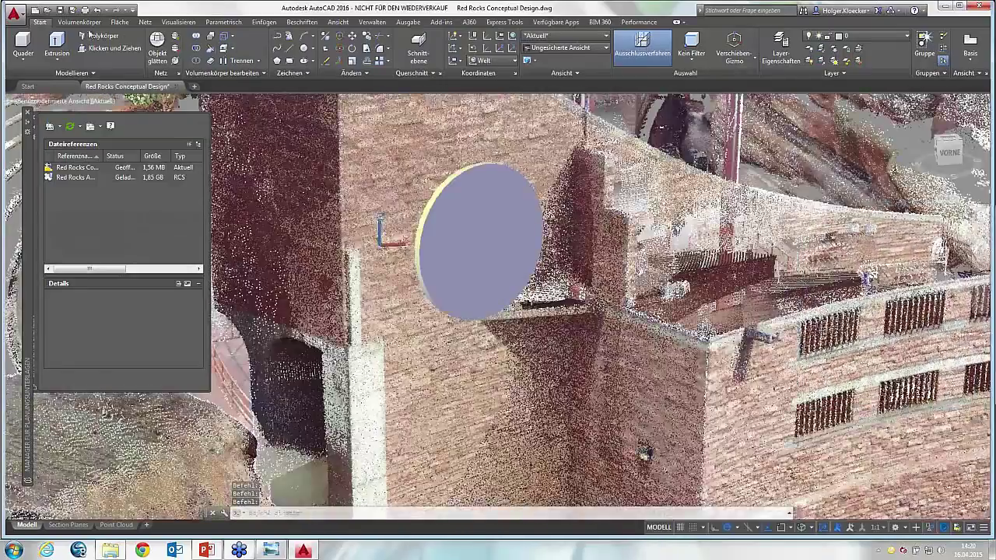
# Draw a second circle on the lower wall to the right
pyautogui.click(304, 47)
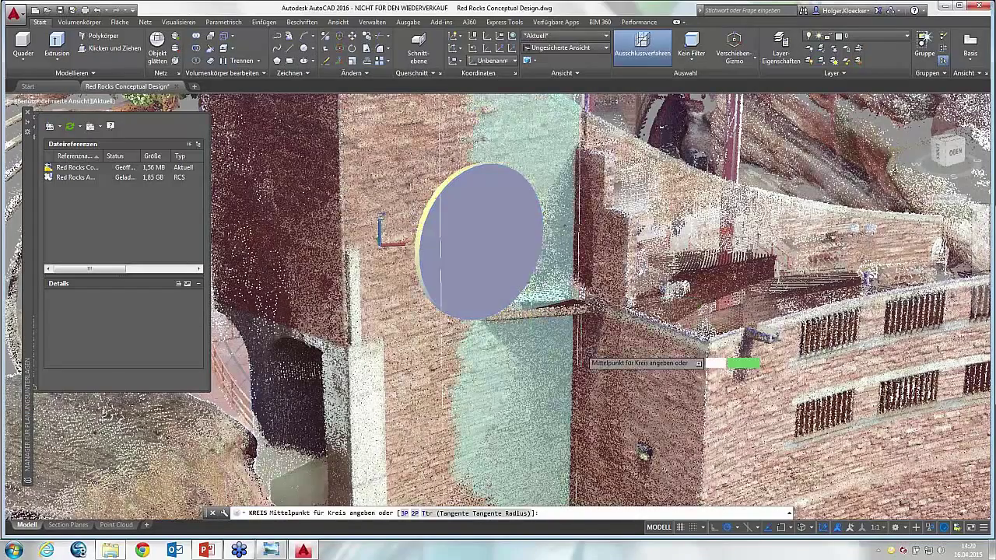
pyautogui.click(634, 344)
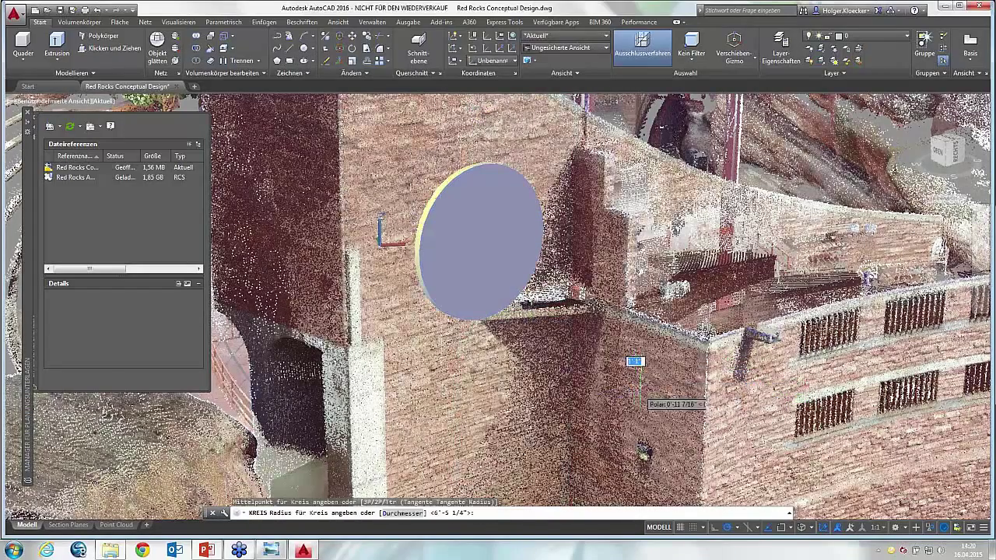
pyautogui.click(670, 411)
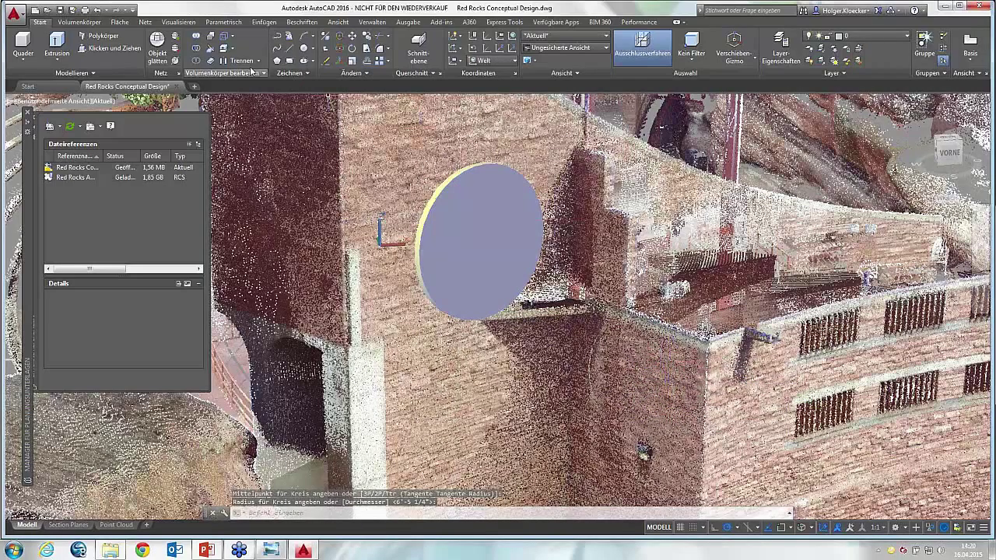
# Extrude the new circle into a second solid disc on the tower
pyautogui.click(62, 43)
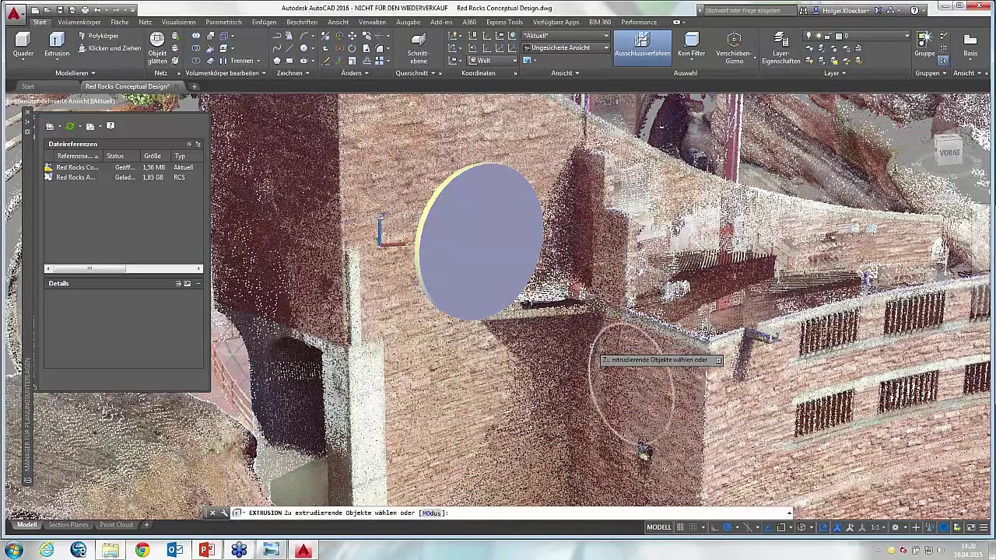
pyautogui.click(591, 346)
pyautogui.rightClick(608, 356)
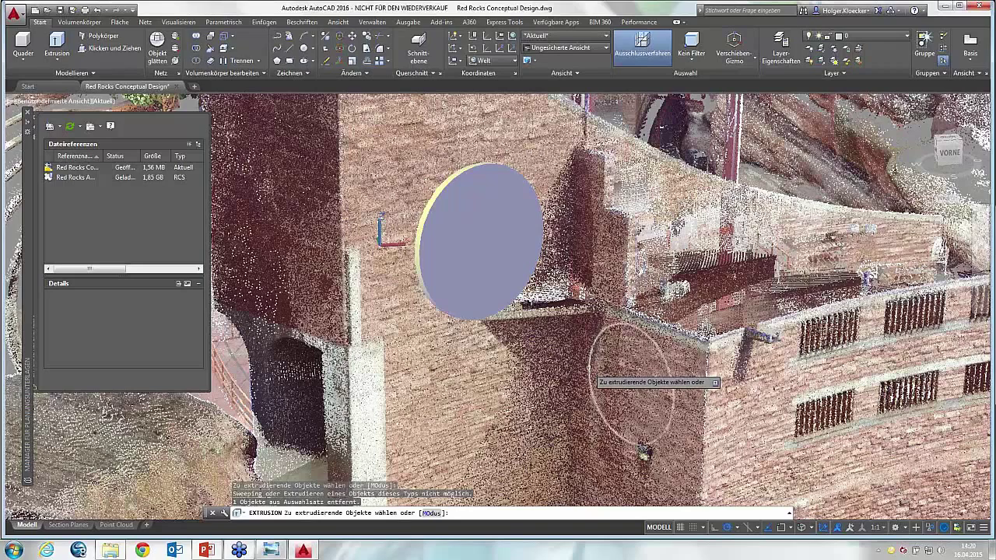
pyautogui.click(593, 378)
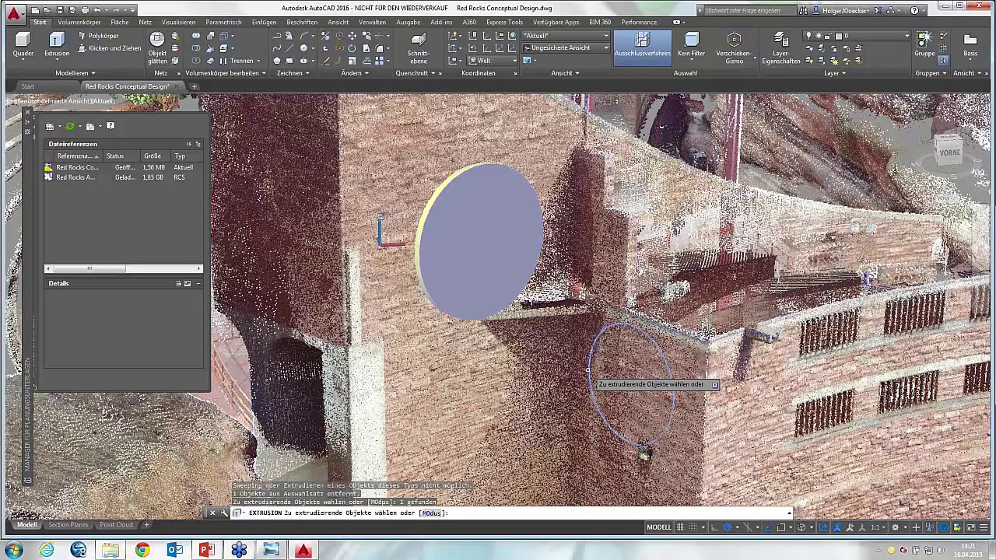
pyautogui.rightClick(600, 378)
pyautogui.click(609, 380)
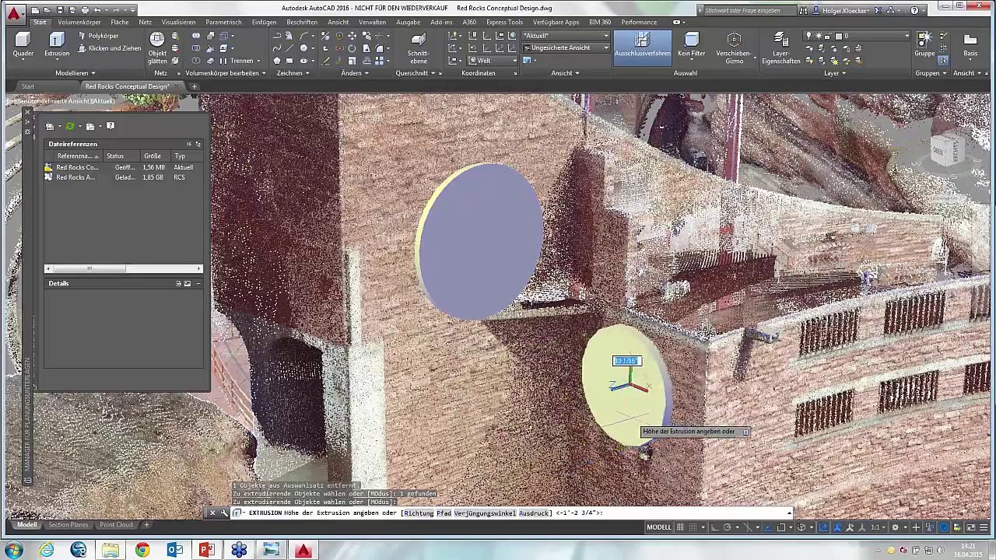
pyautogui.moveTo(543, 437)
pyautogui.keyDown('shift'); pyautogui.mouseDown(button='middle')
pyautogui.moveTo(613, 436)
pyautogui.moveTo(577, 373)
pyautogui.moveTo(580, 460)
pyautogui.moveTo(633, 403)
pyautogui.mouseUp(button='middle'); pyautogui.keyUp('shift')
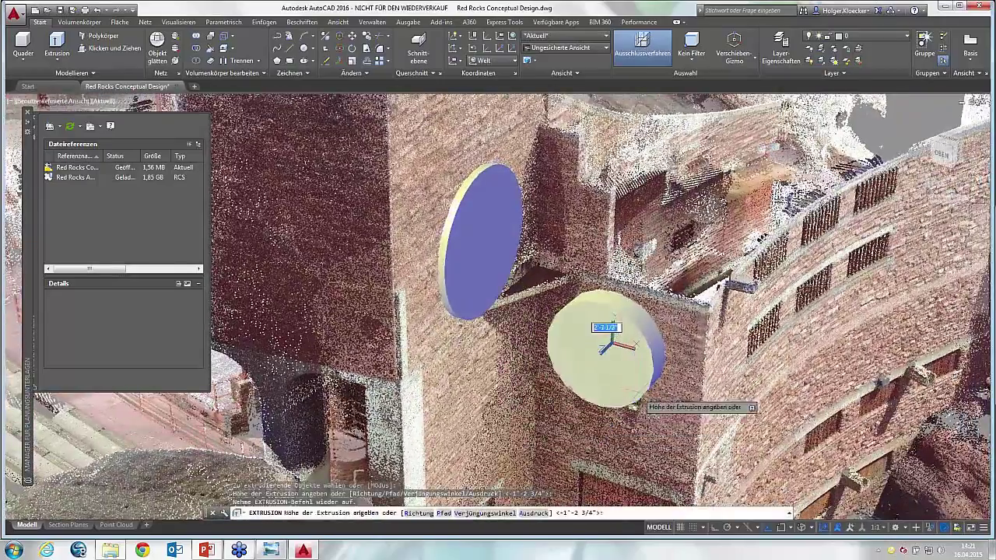
pyautogui.press('Escape')
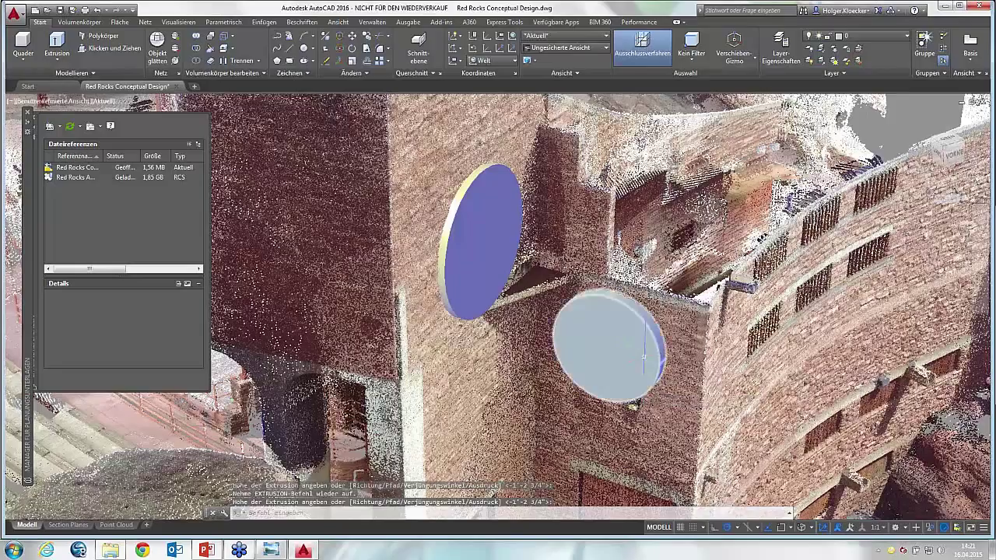
# Orbit out to a higher viewpoint showing the whole stage
pyautogui.keyDown('shift'); pyautogui.moveTo(632, 403); pyautogui.dragTo(592, 377, button='middle'); pyautogui.keyUp('shift')
pyautogui.moveTo(589, 216)
pyautogui.keyDown('shift'); pyautogui.mouseDown(button='middle')
pyautogui.moveTo(633, 213)
pyautogui.moveTo(620, 248)
pyautogui.mouseUp(button='middle'); pyautogui.keyUp('shift')
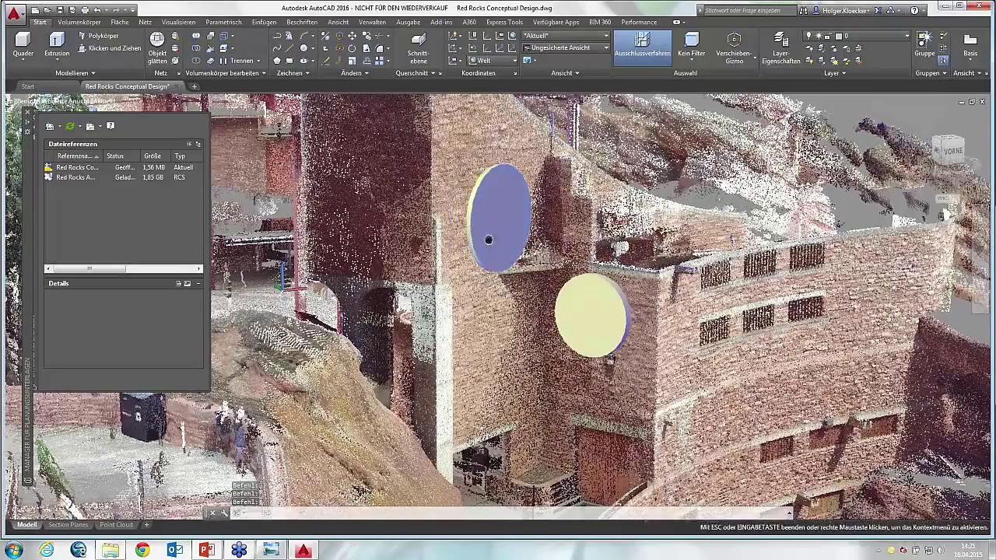
pyautogui.keyDown('shift'); pyautogui.moveTo(473, 240); pyautogui.dragTo(529, 250, button='middle'); pyautogui.keyUp('shift')
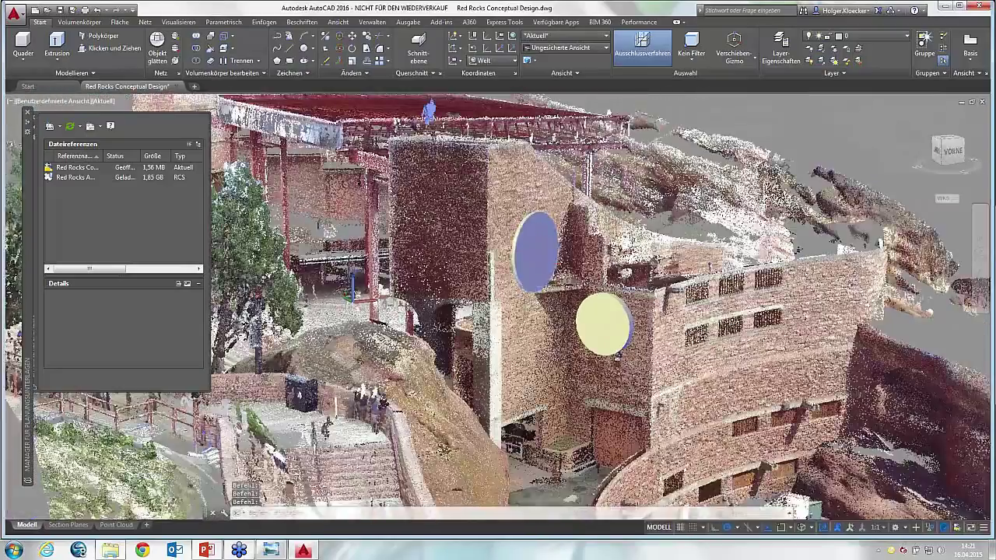
pyautogui.moveTo(567, 302)
pyautogui.keyDown('shift'); pyautogui.mouseDown(button='middle')
pyautogui.moveTo(405, 222)
pyautogui.moveTo(945, 302)
pyautogui.moveTo(855, 265)
pyautogui.mouseUp(button='middle'); pyautogui.keyUp('shift')
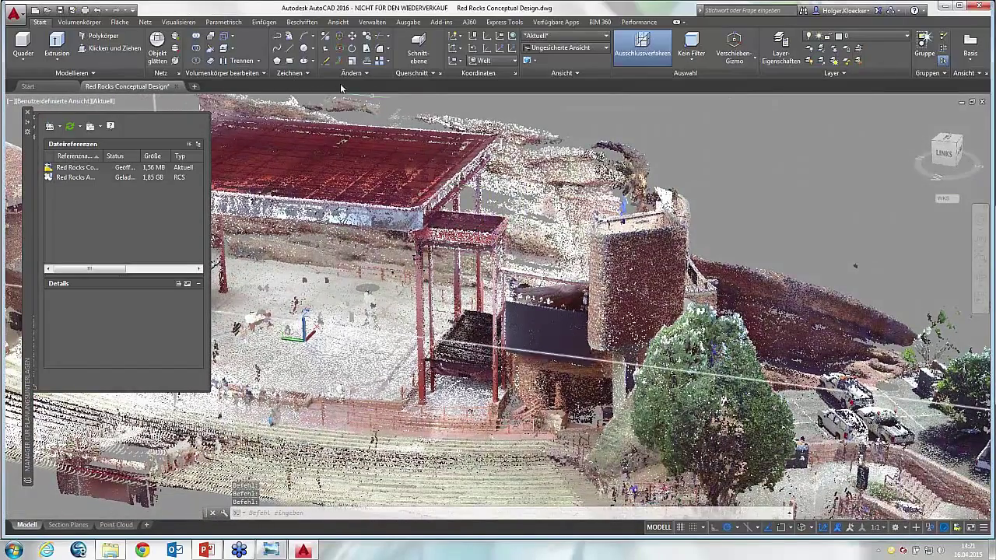
# Place a section plane through the point cloud across the stage and frame the cut area
pyautogui.click(418, 41)
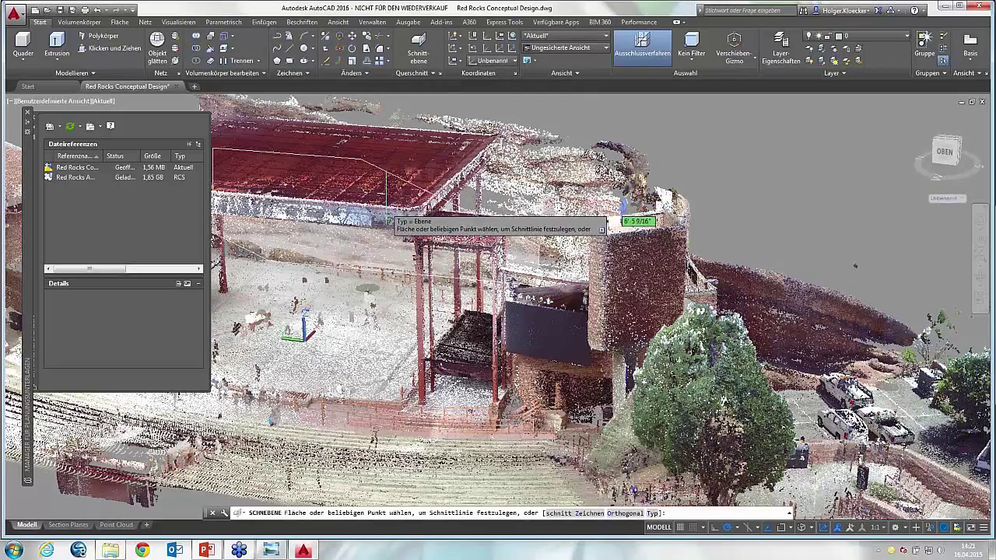
pyautogui.scroll(3, 365, 187)
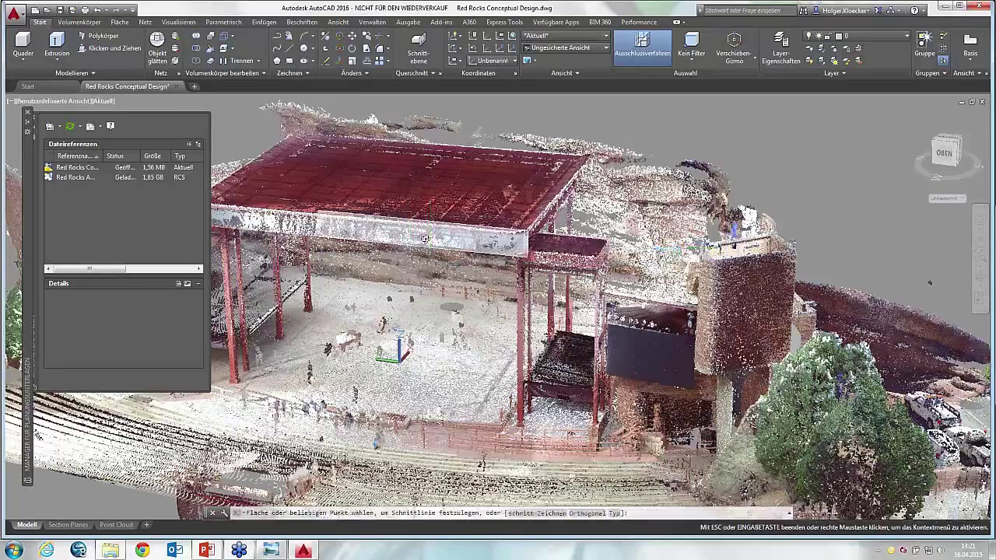
pyautogui.moveTo(428, 243)
pyautogui.keyDown('shift'); pyautogui.mouseDown(button='middle')
pyautogui.moveTo(366, 233)
pyautogui.moveTo(427, 148)
pyautogui.mouseUp(button='middle'); pyautogui.keyUp('shift')
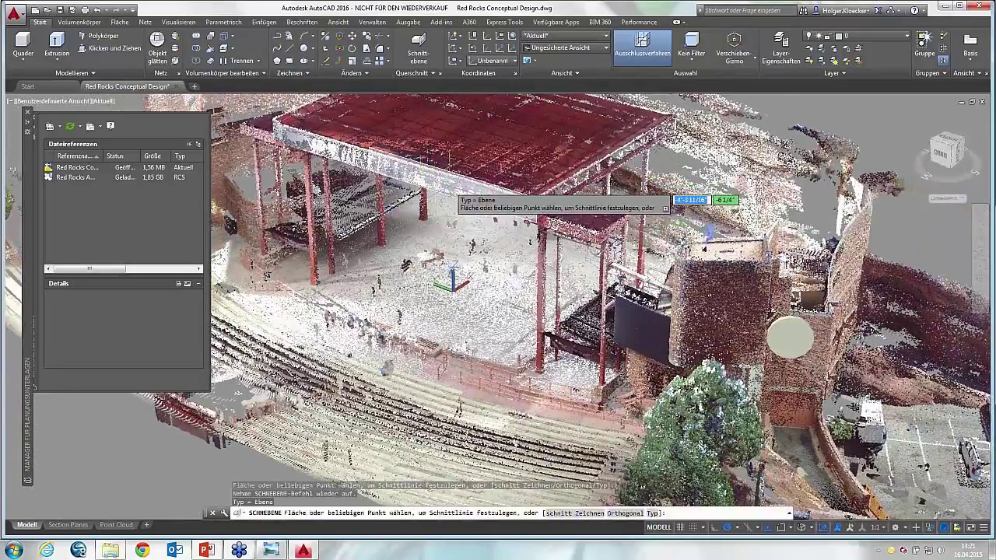
pyautogui.click(448, 188)
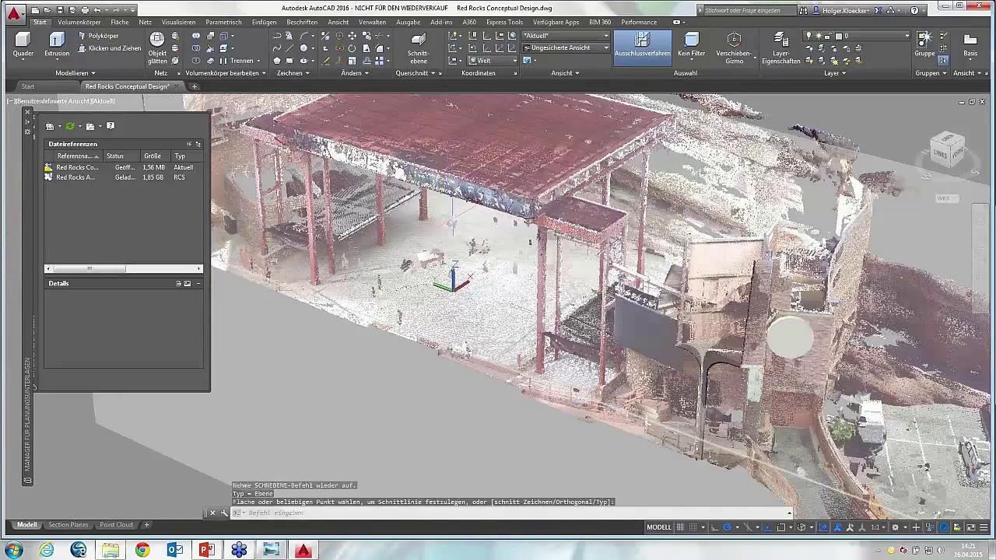
pyautogui.moveTo(453, 274)
pyautogui.keyDown('shift'); pyautogui.mouseDown(button='middle')
pyautogui.moveTo(388, 244)
pyautogui.moveTo(368, 208)
pyautogui.moveTo(329, 207)
pyautogui.moveTo(344, 240)
pyautogui.moveTo(414, 239)
pyautogui.moveTo(411, 329)
pyautogui.moveTo(451, 366)
pyautogui.moveTo(454, 255)
pyautogui.mouseUp(button='middle'); pyautogui.keyUp('shift')
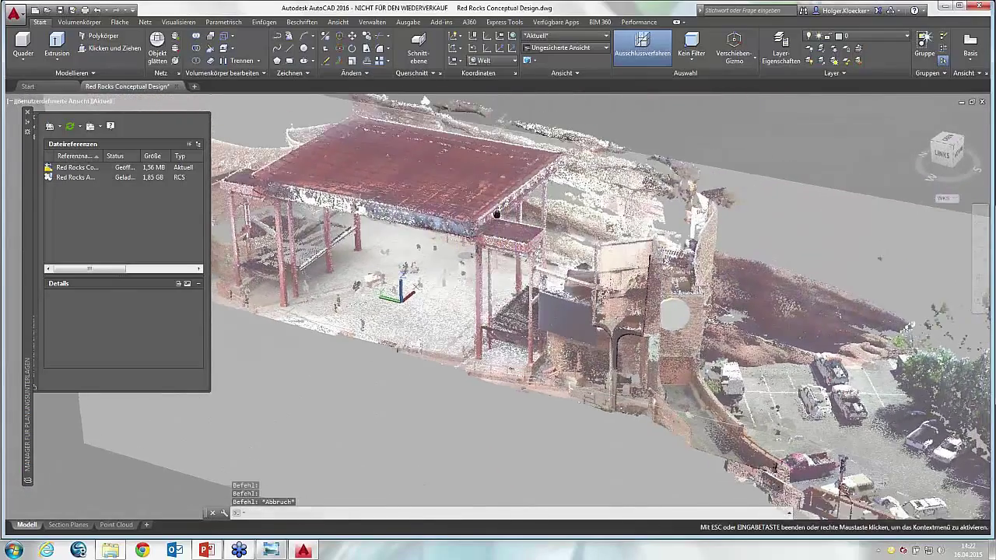
pyautogui.scroll(-3, 487, 225)
pyautogui.moveTo(487, 213); pyautogui.dragTo(453, 195, button='middle')
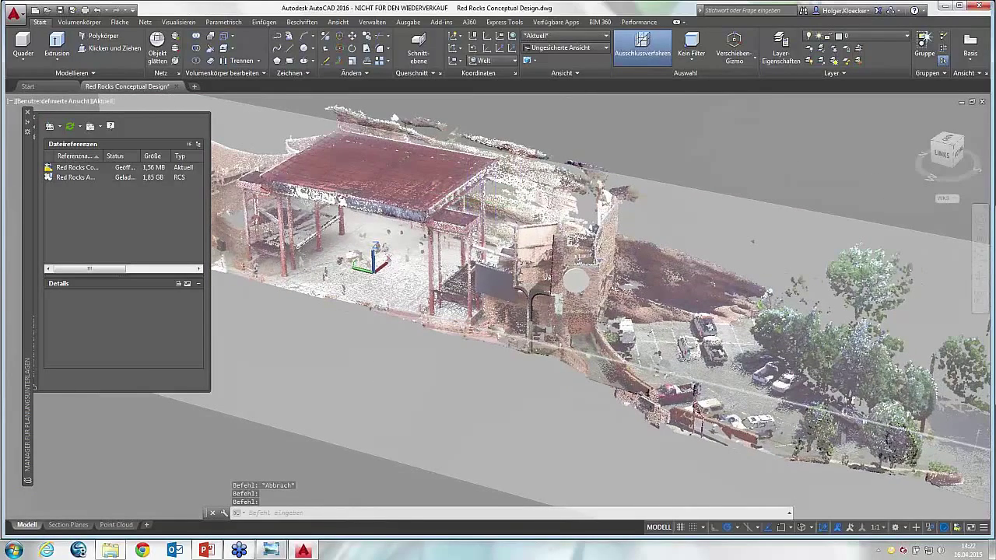
pyautogui.moveTo(633, 177)
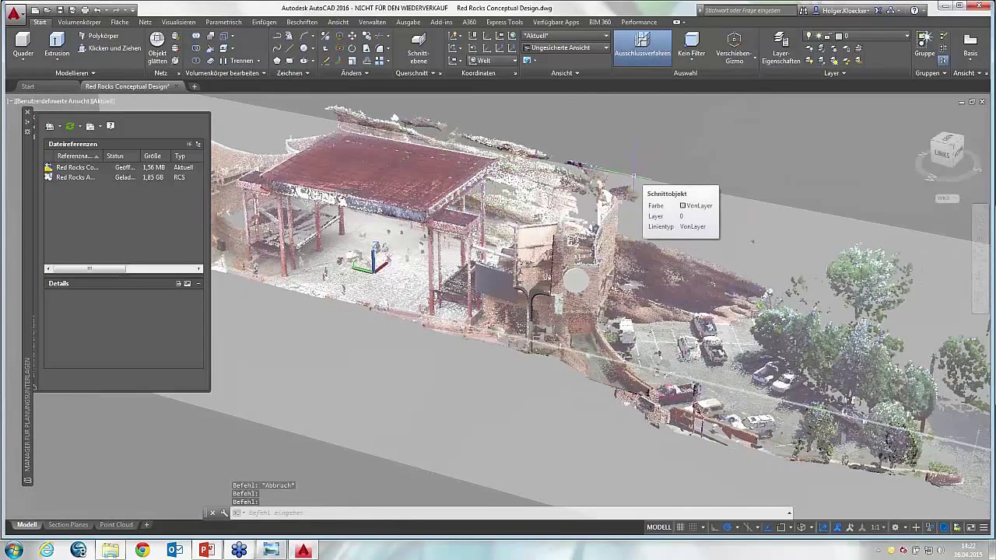
# Select the section plane and open the Schnittblock generieren dropdown
pyautogui.click(645, 183)
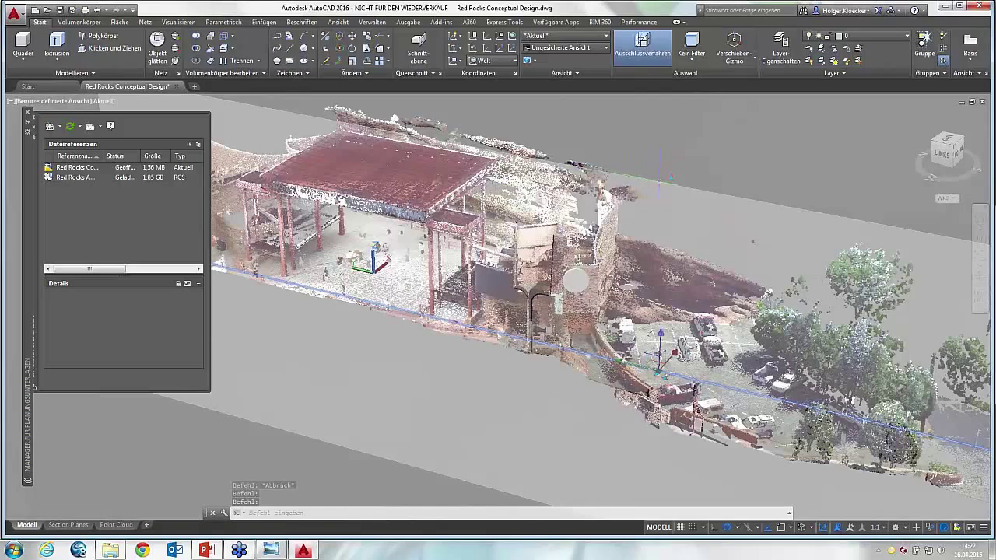
pyautogui.scroll(-2, 249, 179)
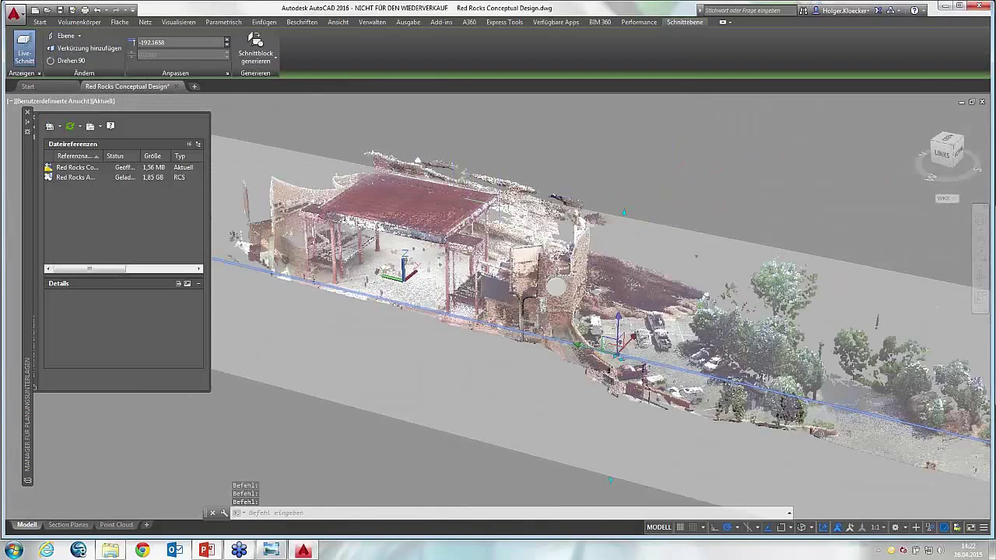
pyautogui.scroll(-2, 249, 179)
pyautogui.click(259, 56)
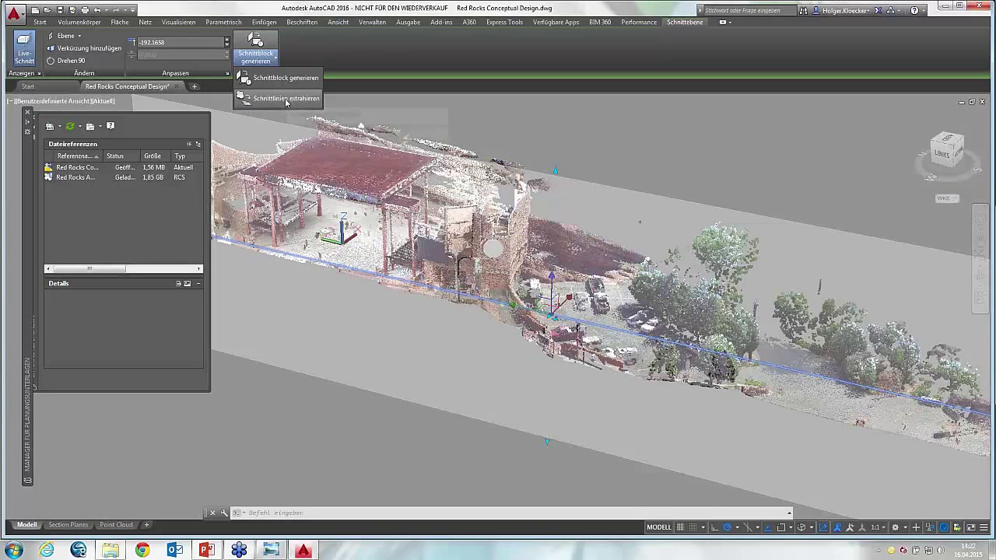
# Run Schnittlinien extrahieren on the point cloud with 228321 max points and 2" minimum line length
pyautogui.click(268, 99)
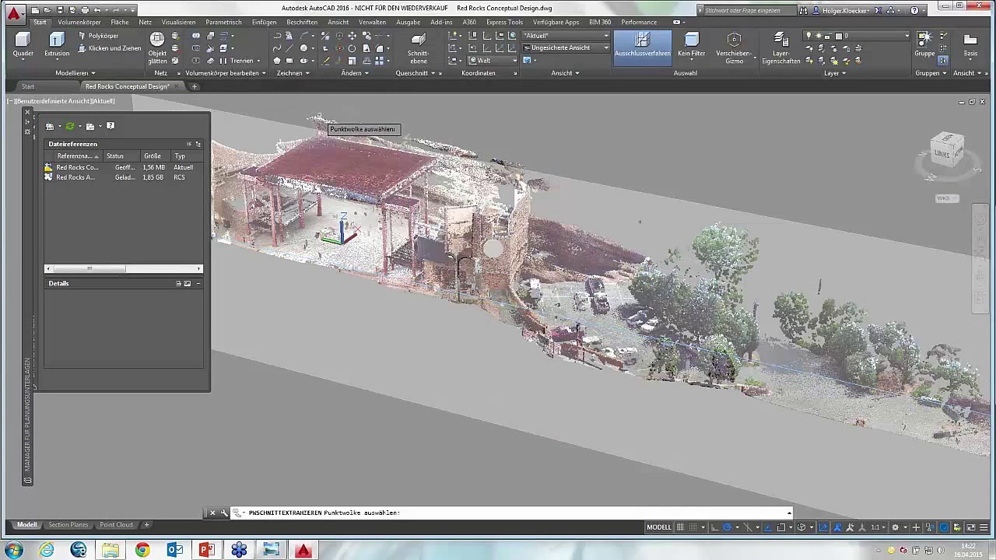
pyautogui.click(308, 121)
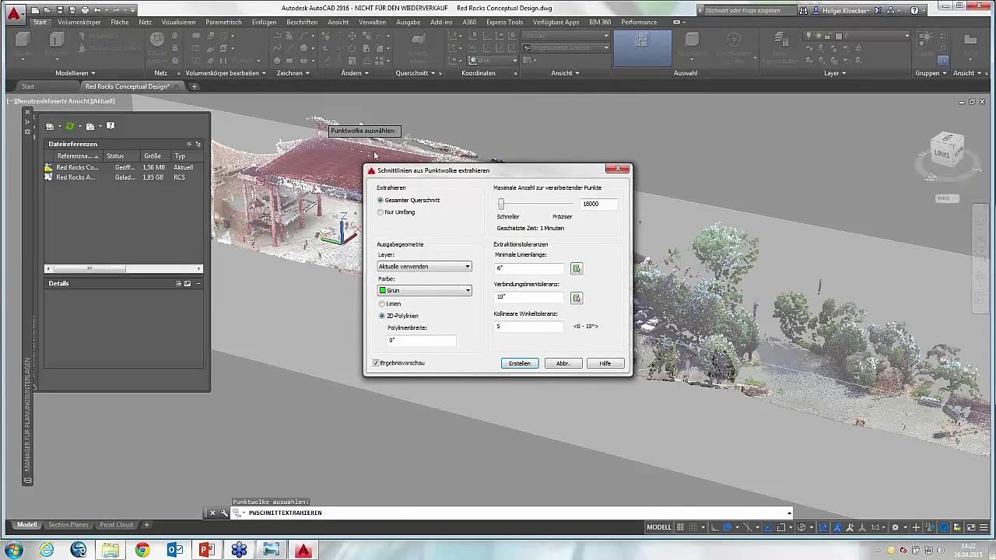
pyautogui.moveTo(400, 176); pyautogui.dragTo(405, 165)
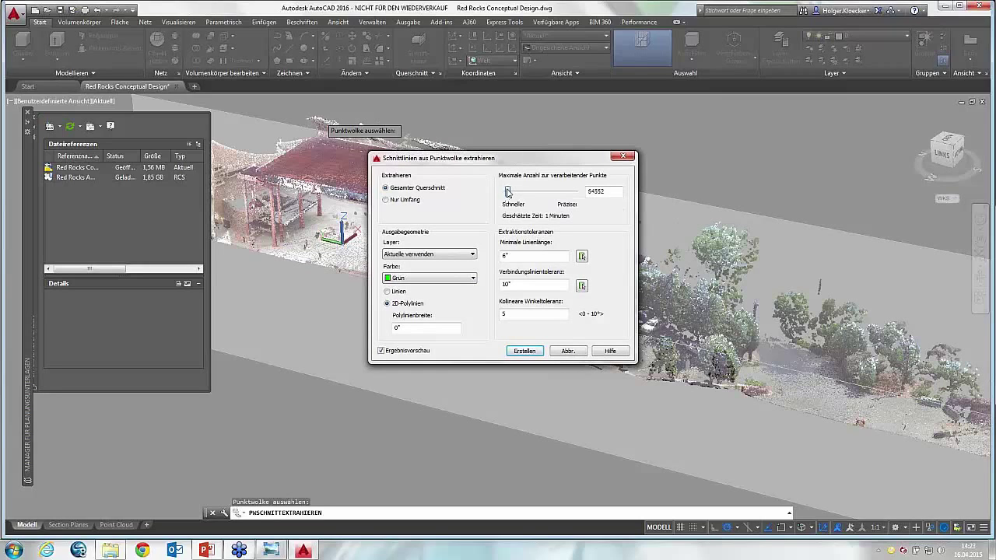
pyautogui.moveTo(508, 192); pyautogui.dragTo(510, 195)
pyautogui.moveTo(511, 196); pyautogui.dragTo(514, 197)
pyautogui.moveTo(557, 201)
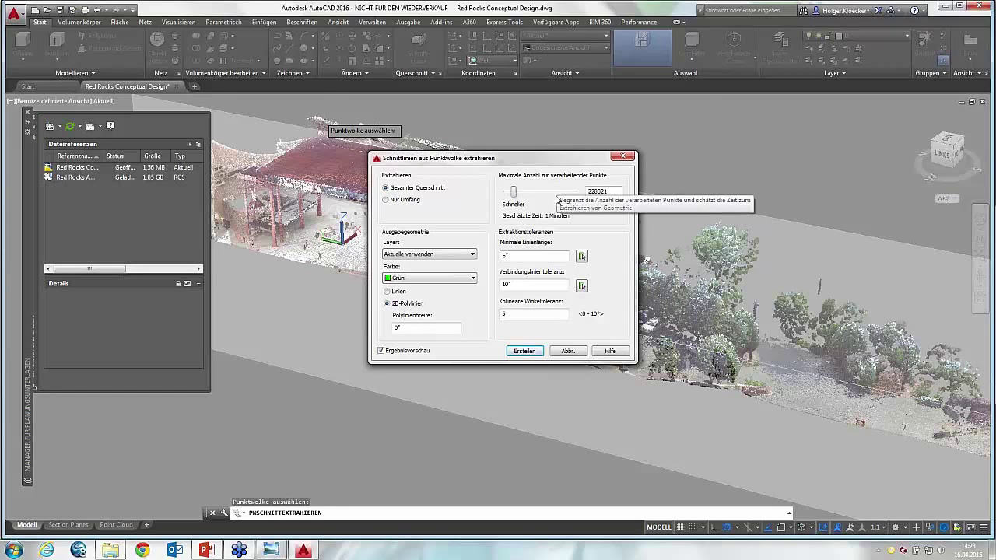
pyautogui.click(547, 259)
pyautogui.write('2')
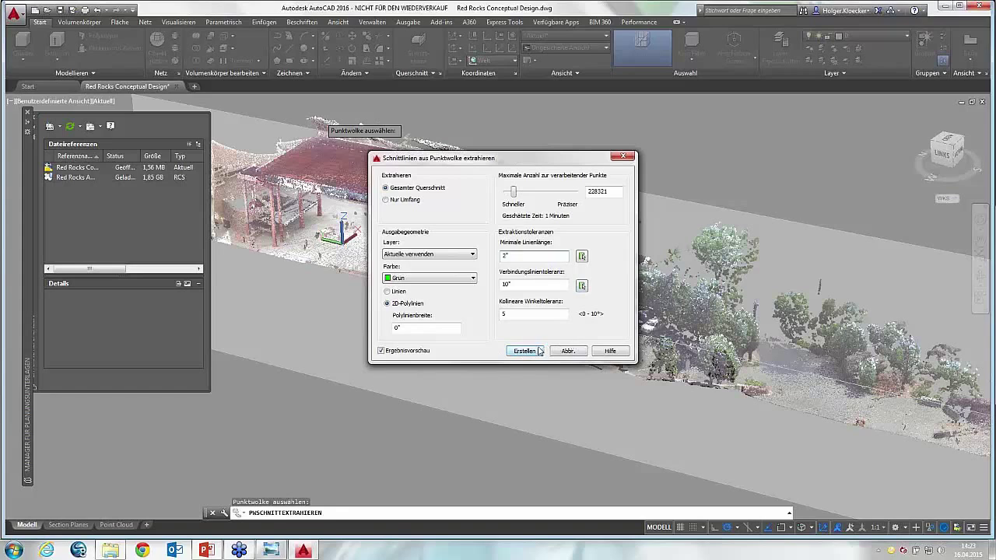
pyautogui.click(525, 351)
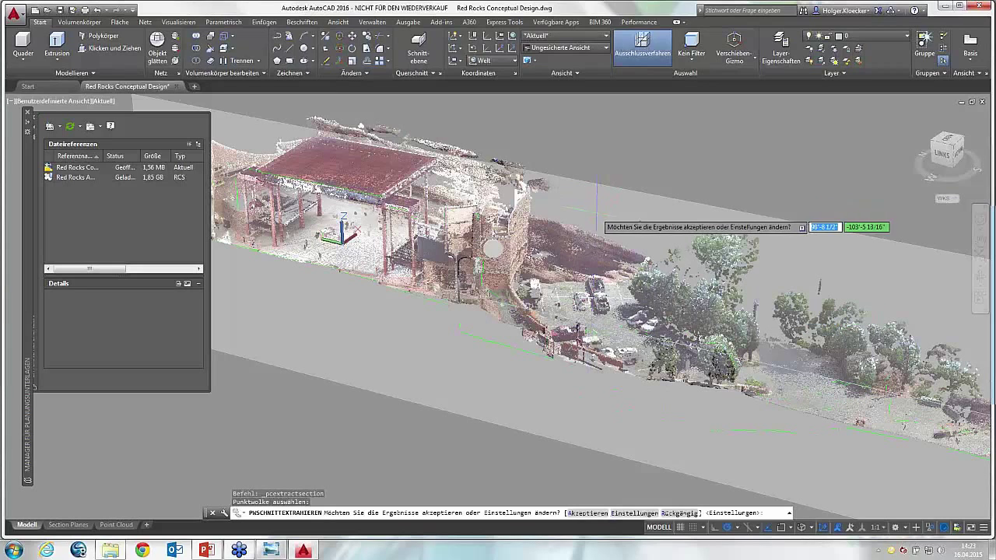
# Check the green section lines from the left view, then end the extraction prompt, keeping the lines
pyautogui.moveTo(599, 215)
pyautogui.keyDown('shift'); pyautogui.mouseDown(button='middle')
pyautogui.moveTo(638, 219)
pyautogui.moveTo(642, 202)
pyautogui.mouseUp(button='middle'); pyautogui.keyUp('shift')
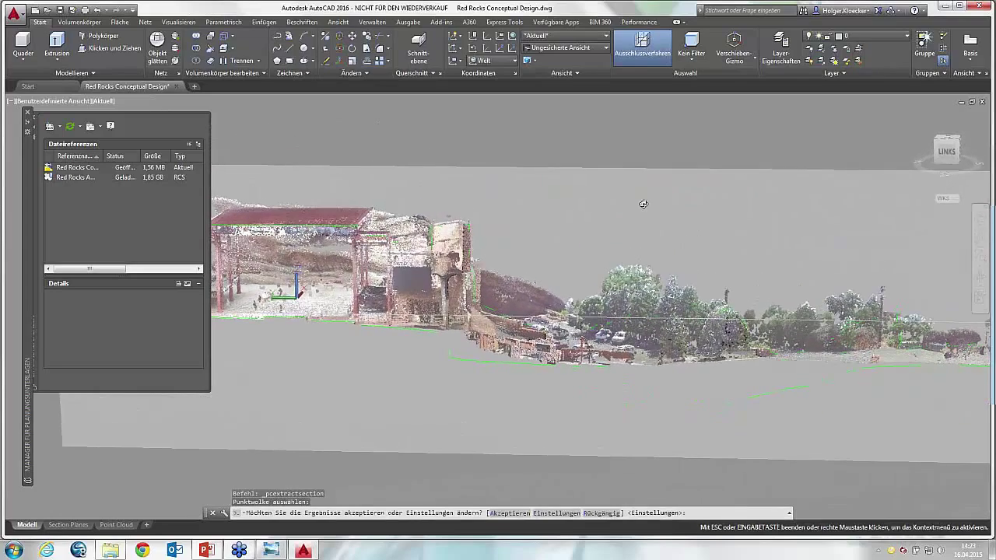
pyautogui.click(949, 153)
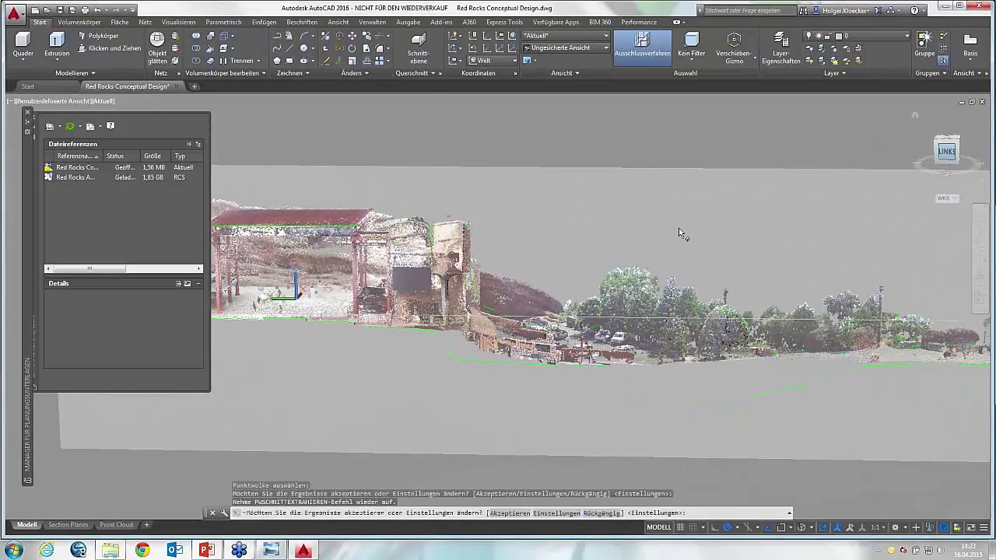
pyautogui.press('Escape')
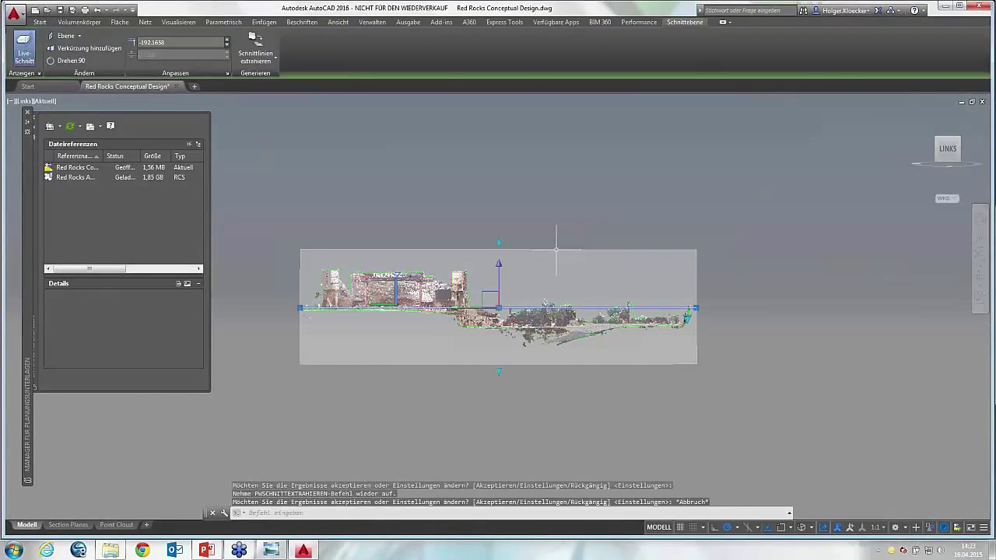
pyautogui.press('Escape')
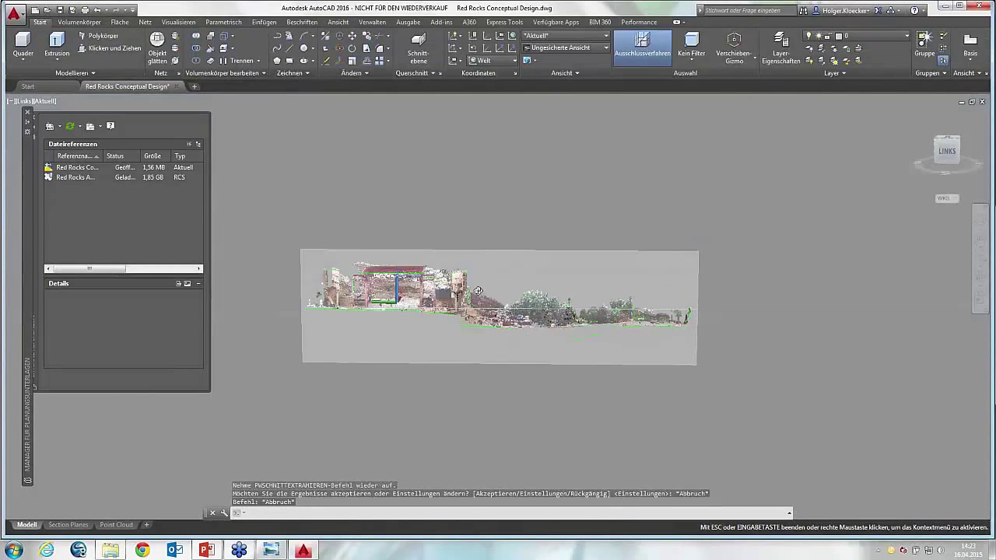
pyautogui.keyDown('shift'); pyautogui.moveTo(488, 263); pyautogui.dragTo(456, 245, button='middle'); pyautogui.keyUp('shift')
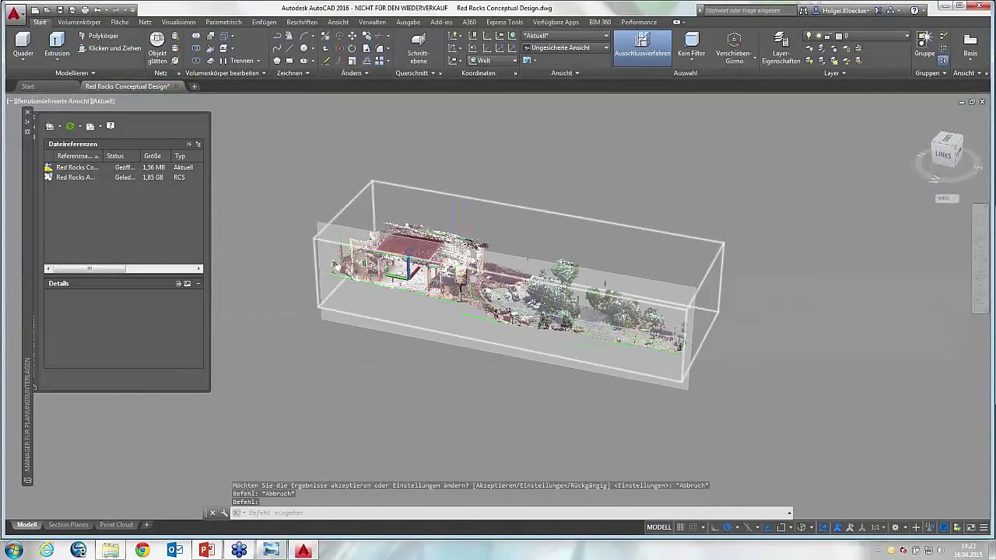
# Hide the point cloud through its Isolieren shortcut options
pyautogui.click(455, 238)
pyautogui.rightClick(455, 238)
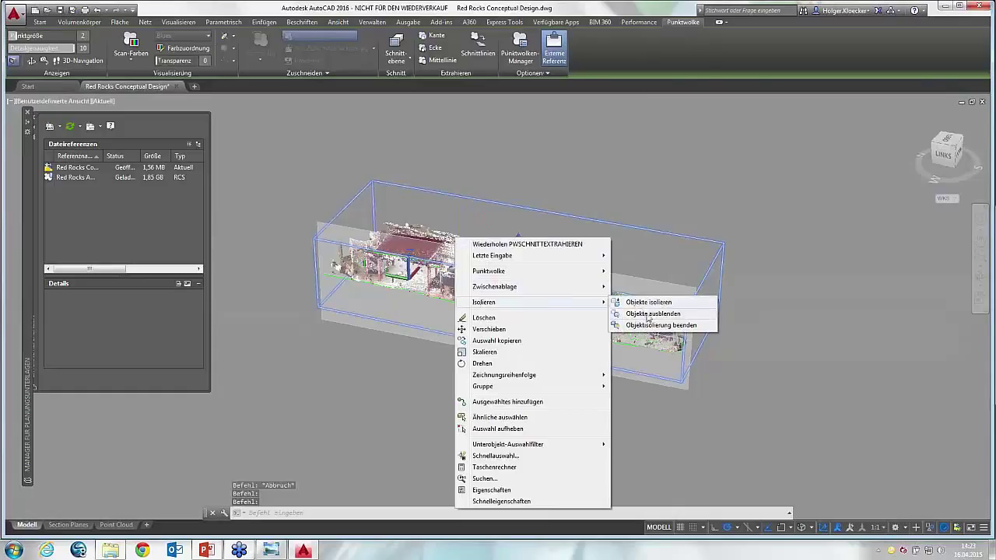
pyautogui.click(649, 313)
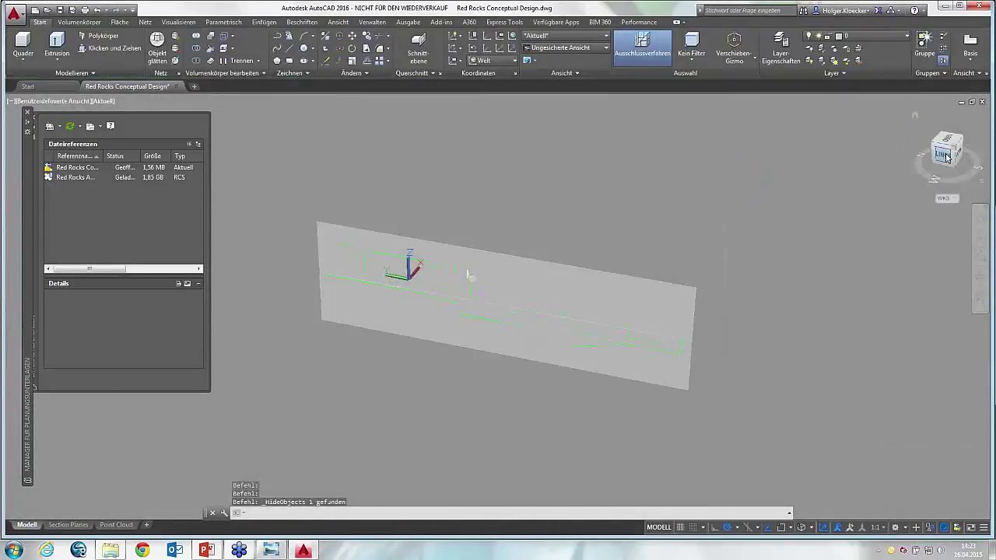
# Switch to the left view and delete the section plane
pyautogui.click(940, 155)
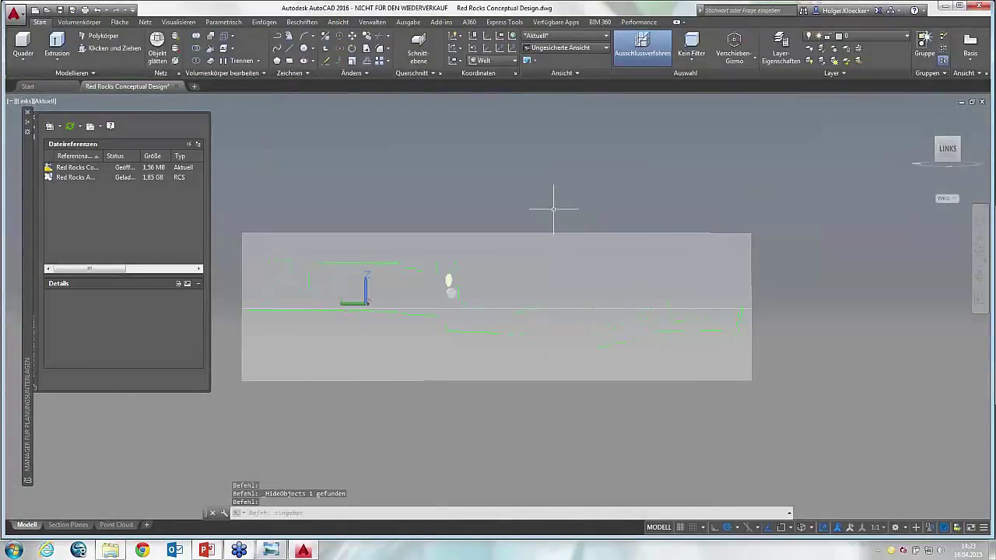
pyautogui.press('Escape')
pyautogui.click(553, 232)
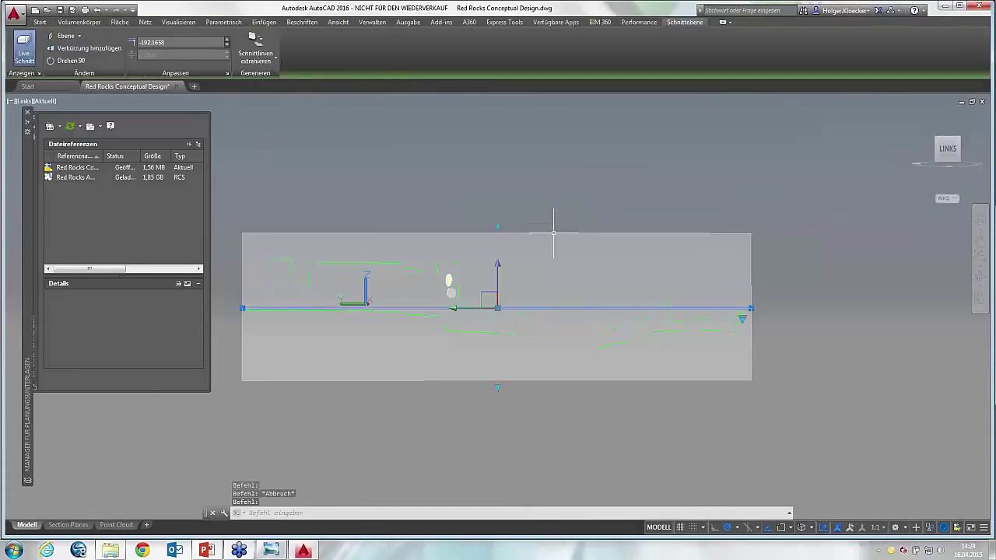
pyautogui.press('Delete')
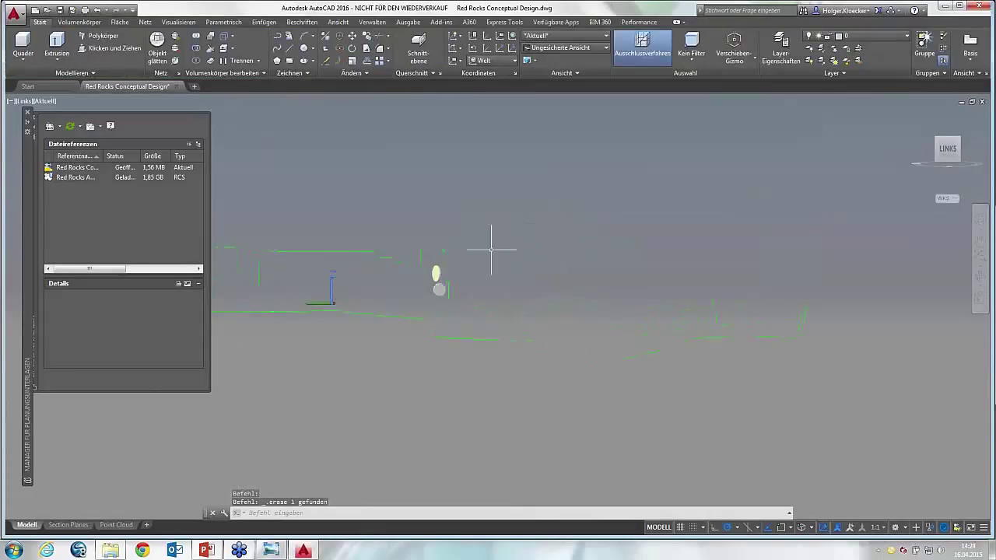
# Show the section lines in the 2D-Drahtkörper visual style
pyautogui.moveTo(491, 250); pyautogui.dragTo(513, 253, button='middle')
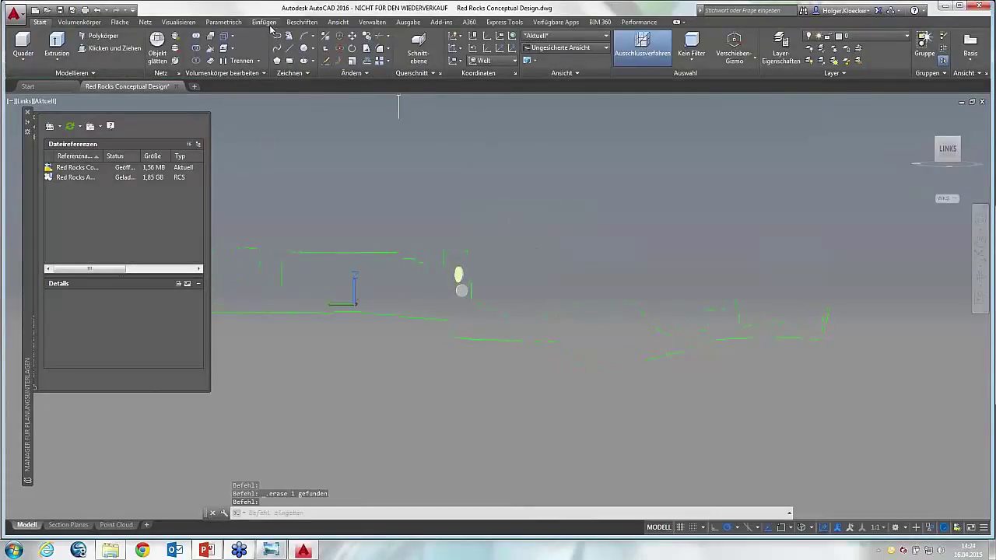
pyautogui.click(543, 41)
pyautogui.click(543, 58)
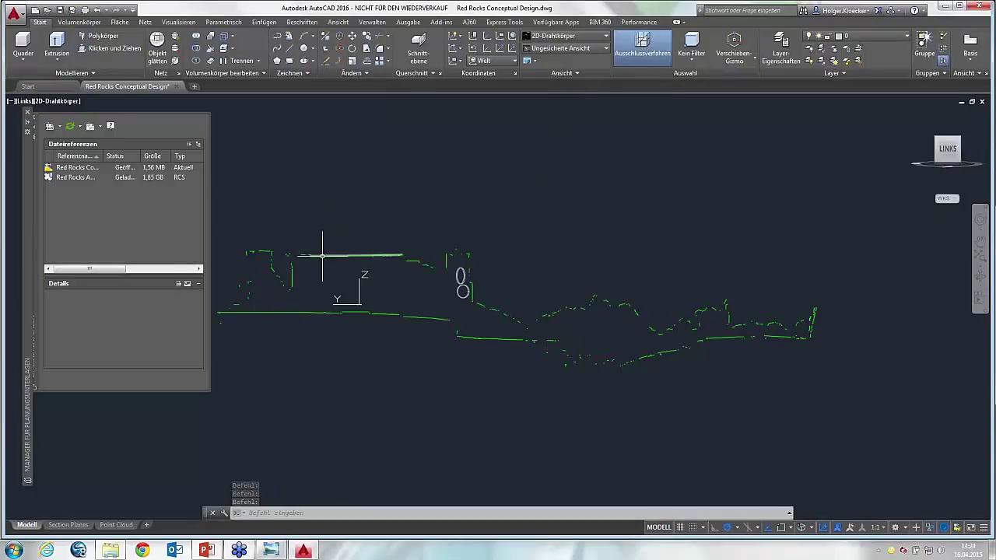
# Zoom, pan and orbit the section lines into a 3D view
pyautogui.scroll(2, 330, 257)
pyautogui.moveTo(455, 245); pyautogui.dragTo(323, 229, button='middle')
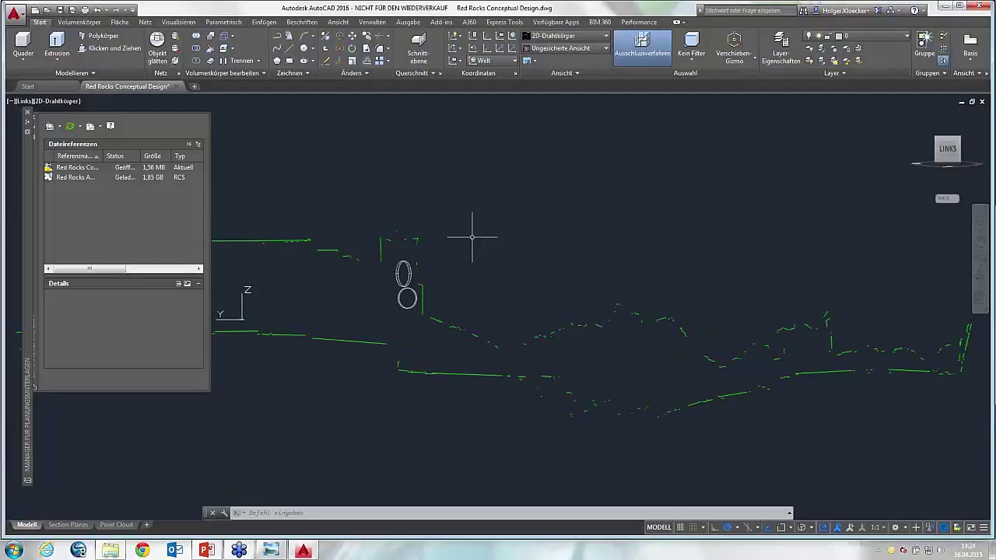
pyautogui.scroll(-2, 471, 236)
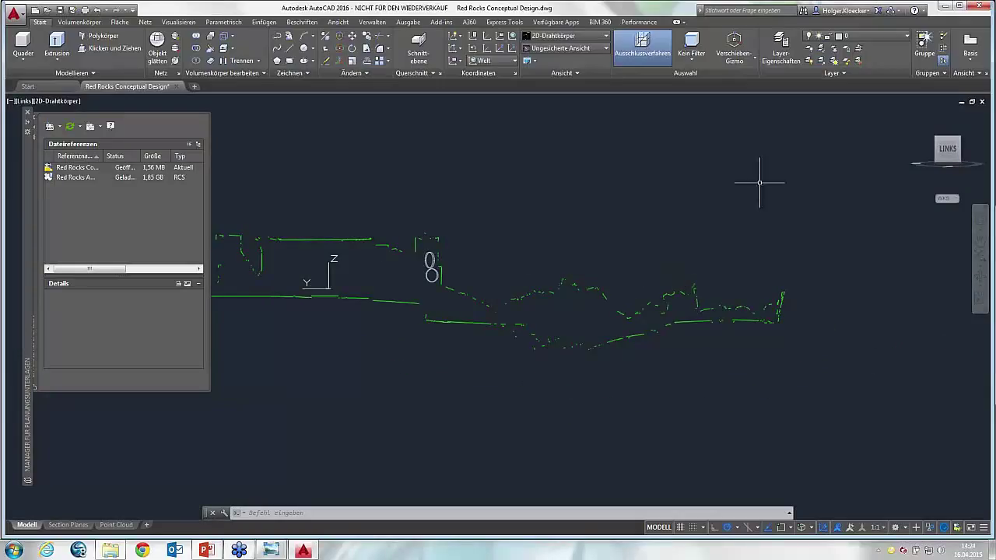
pyautogui.moveTo(583, 195)
pyautogui.keyDown('shift'); pyautogui.mouseDown(button='middle')
pyautogui.moveTo(547, 237)
pyautogui.moveTo(527, 205)
pyautogui.mouseUp(button='middle'); pyautogui.keyUp('shift')
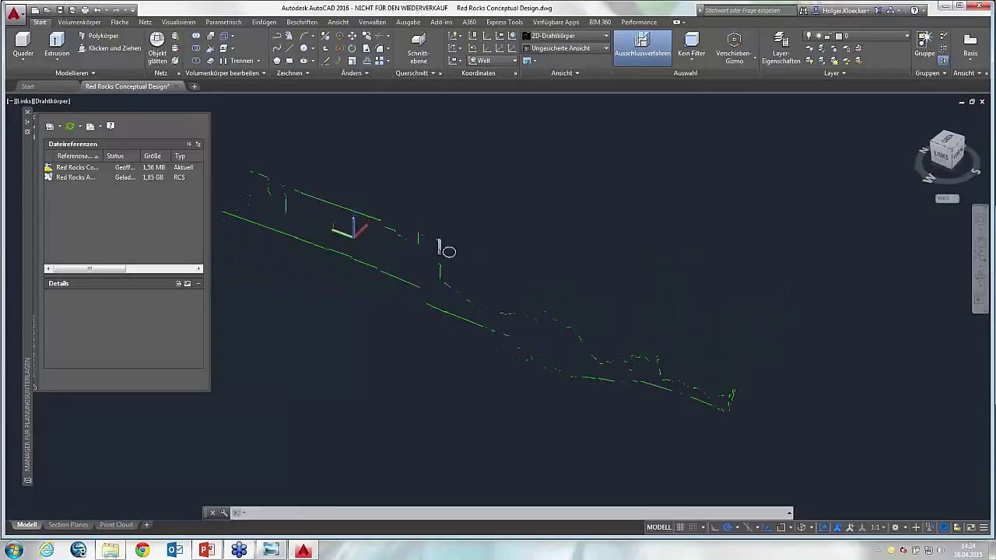
# Toggle object culling and switch the visual style to Konzeptuell
pyautogui.click(618, 54)
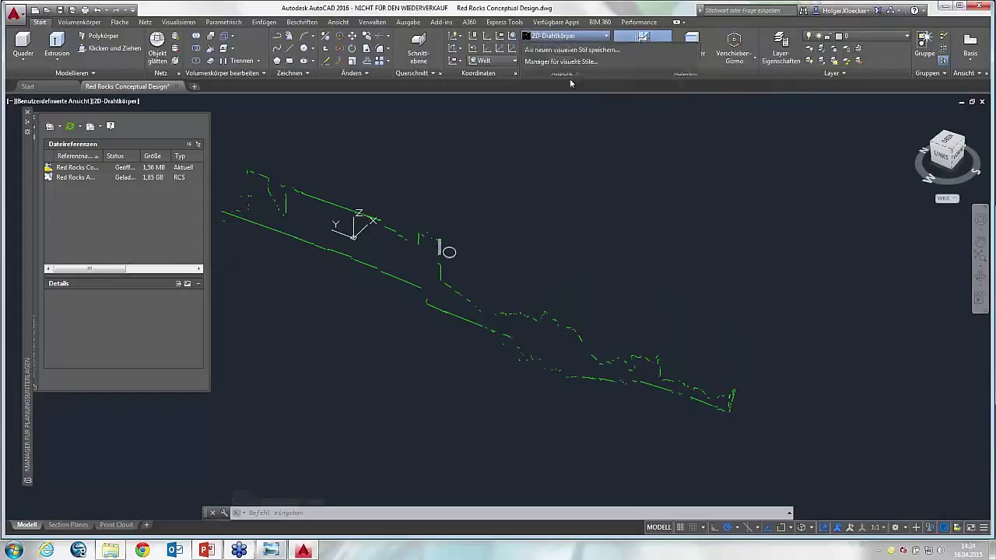
pyautogui.click(565, 39)
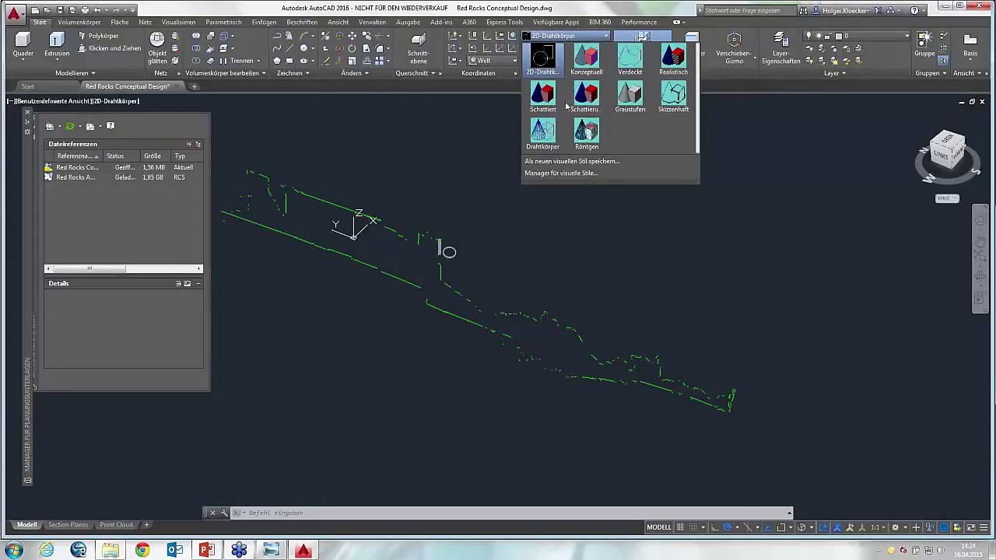
pyautogui.click(585, 58)
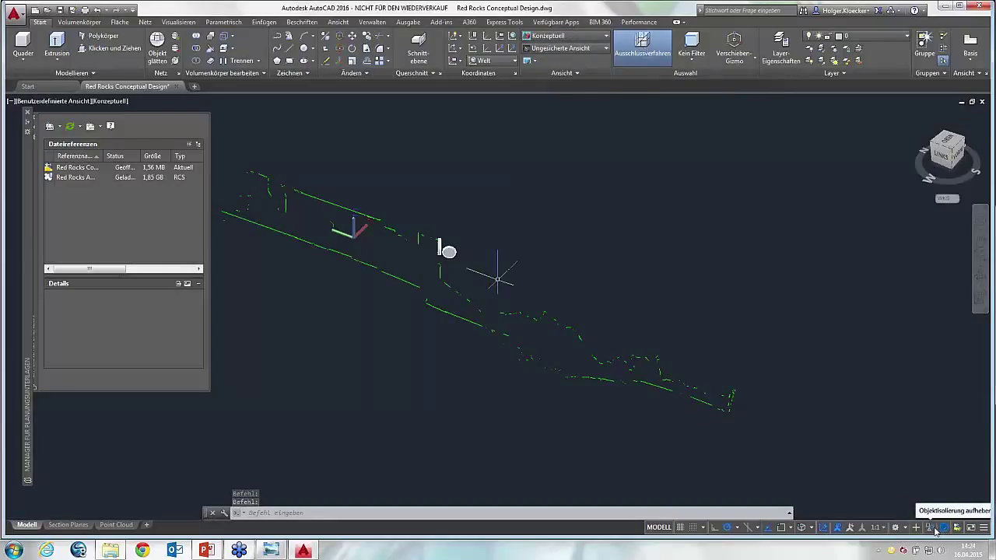
pyautogui.click(936, 529)
# End object isolation so the full point cloud and building model show again
pyautogui.click(939, 520)
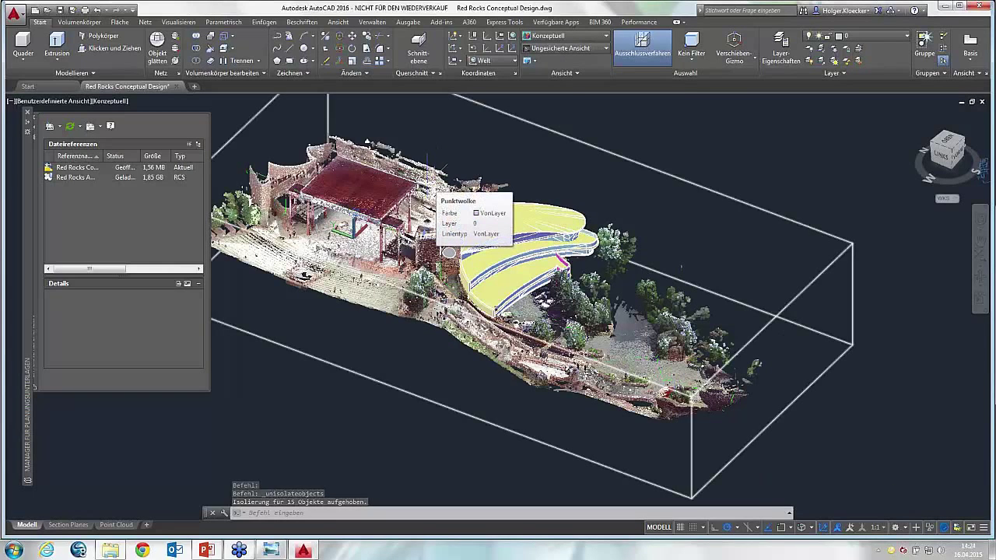
pyautogui.moveTo(449, 252)
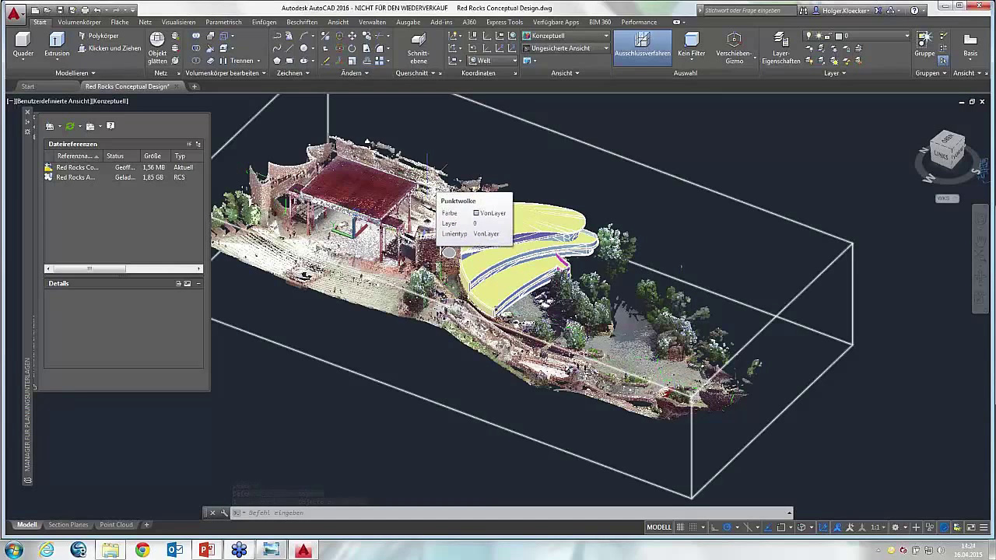
pyautogui.click(449, 252)
pyautogui.rightClick(428, 187)
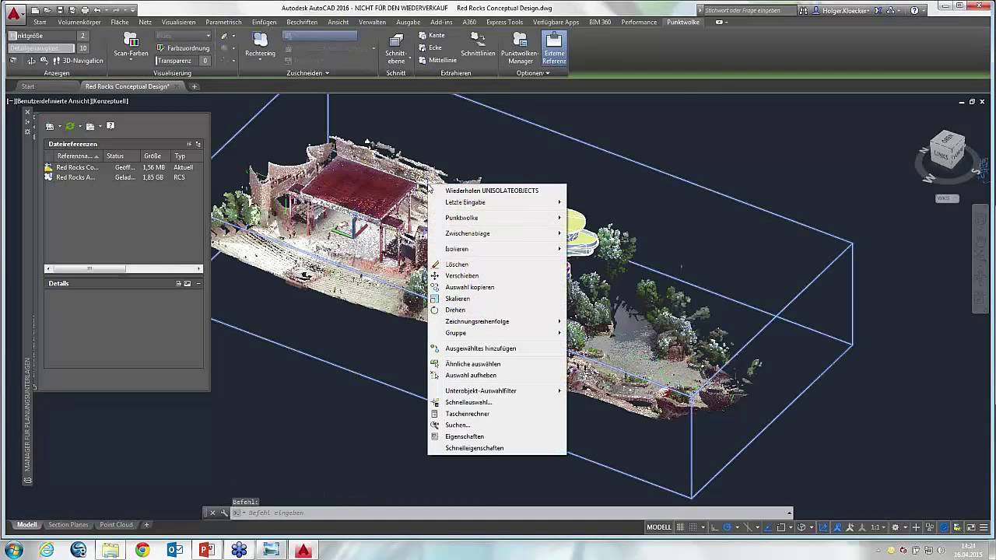
pyautogui.moveTo(498, 249)
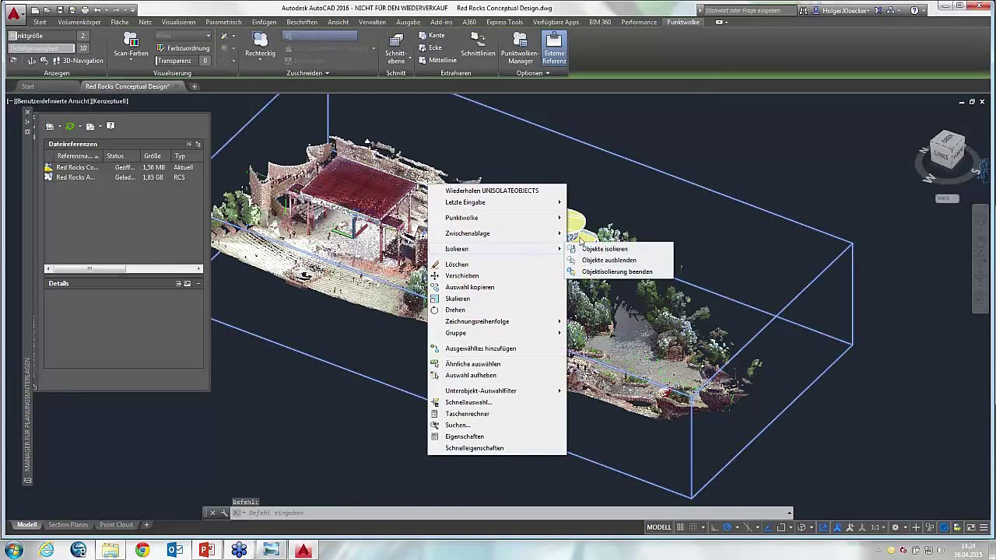
pyautogui.click(585, 248)
pyautogui.click(652, 167)
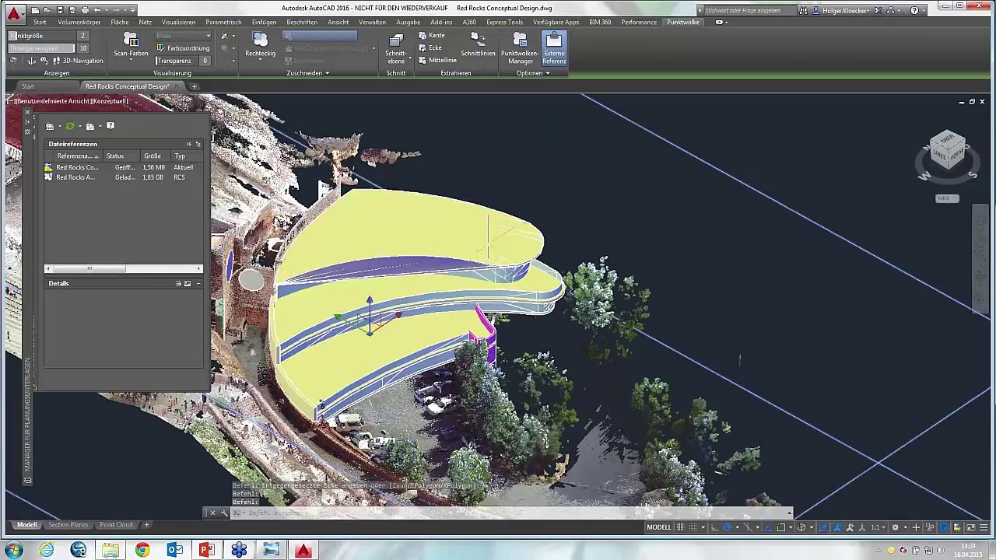
# Zoom and pan to frame the yellow building model
pyautogui.moveTo(527, 226); pyautogui.dragTo(567, 222, button='middle')
pyautogui.moveTo(567, 222); pyautogui.dragTo(583, 220)
pyautogui.press('Escape')
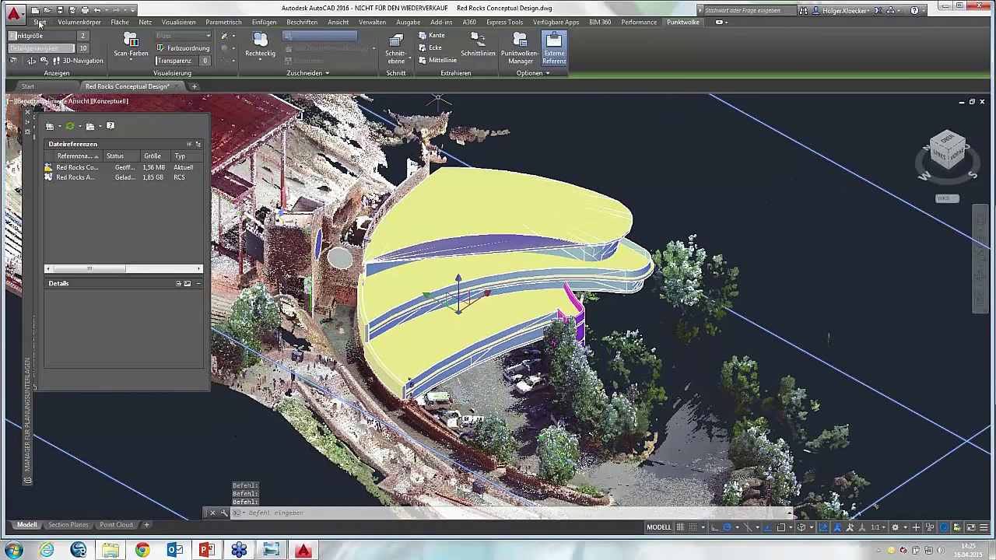
pyautogui.scroll(-3, 503, 250)
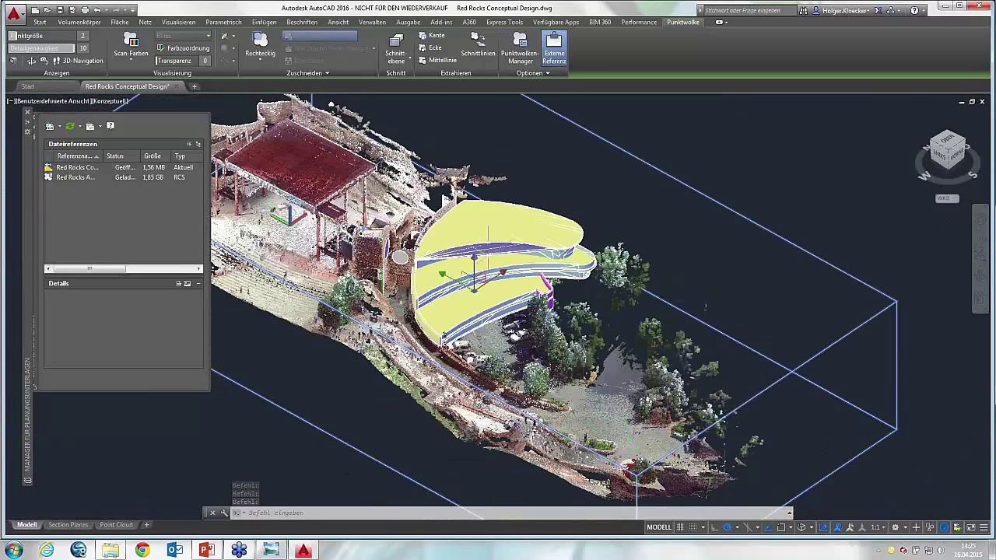
pyautogui.scroll(1, 541, 253)
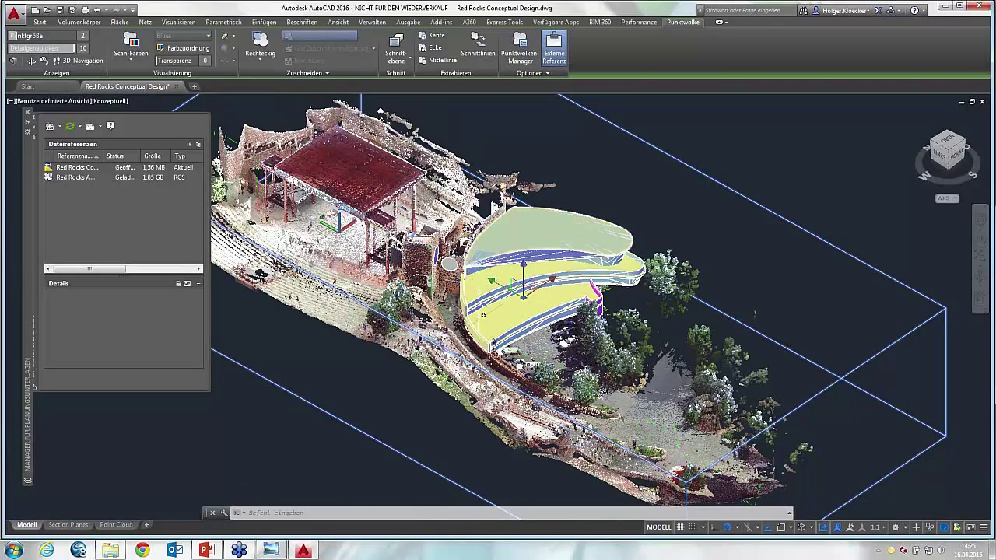
pyautogui.scroll(2, 487, 250)
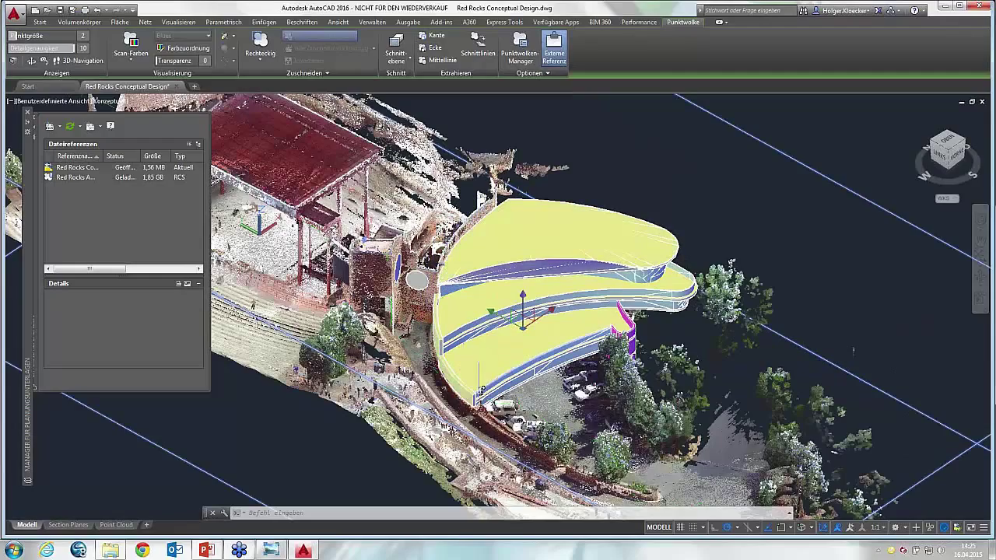
# Orbit around the yellow building into a close, angled view among the point cloud
pyautogui.keyDown('shift'); pyautogui.moveTo(504, 362); pyautogui.dragTo(850, 445, button='middle'); pyautogui.keyUp('shift')
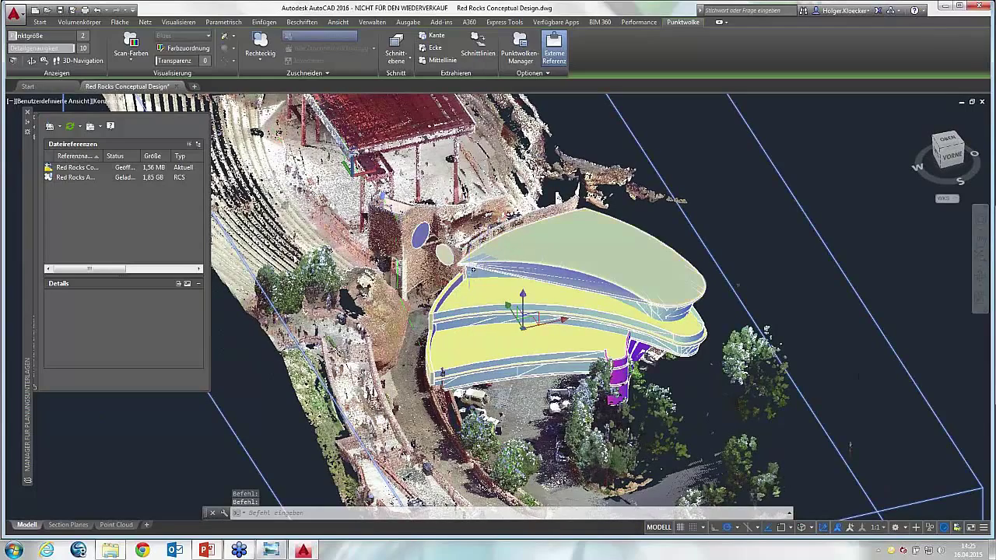
pyautogui.scroll(2, 472, 269)
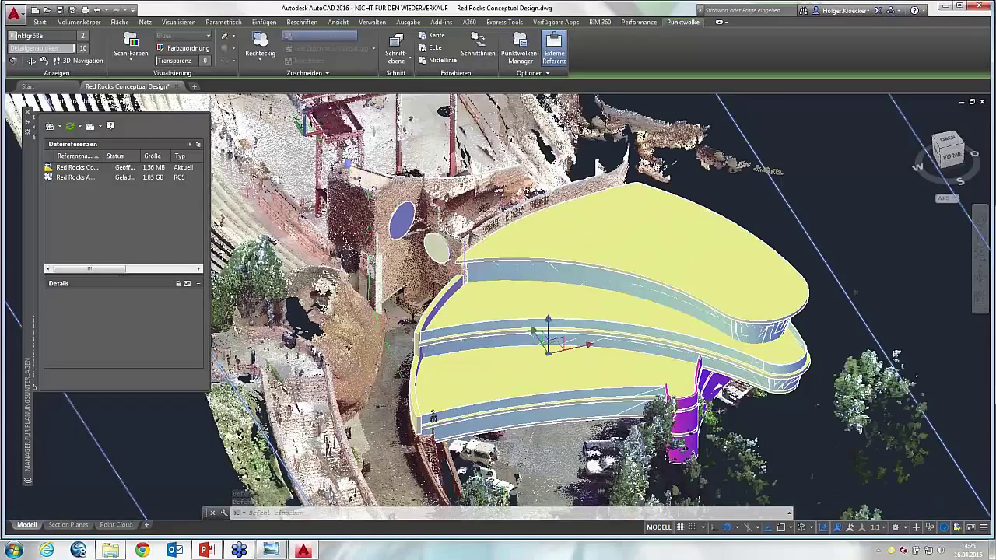
pyautogui.scroll(2, 470, 266)
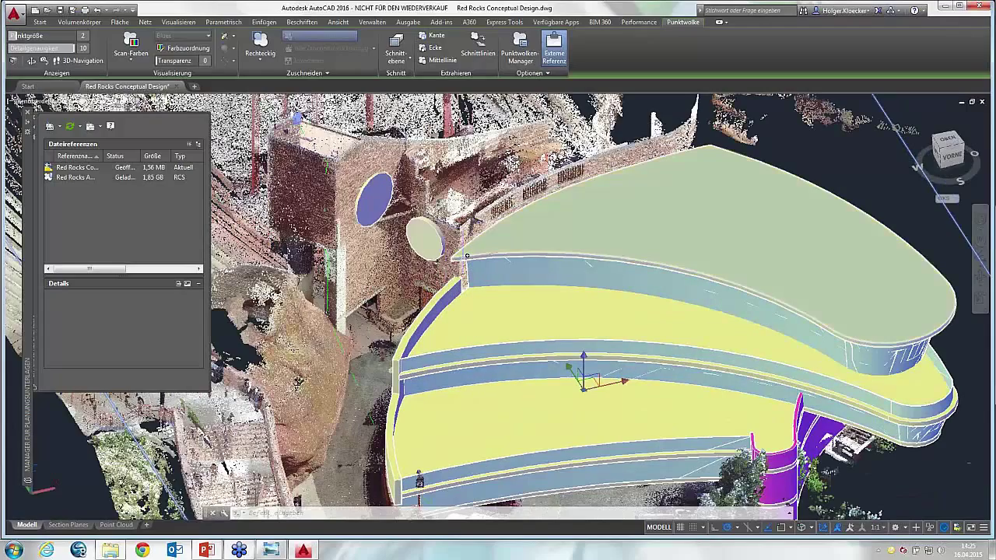
pyautogui.scroll(-3, 471, 260)
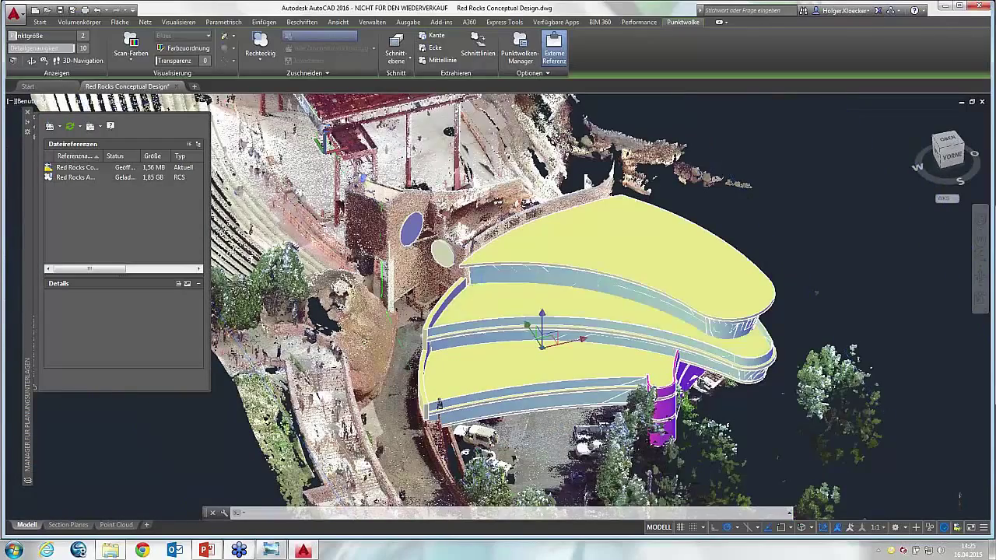
pyautogui.keyDown('shift'); pyautogui.moveTo(470, 261); pyautogui.dragTo(498, 280, button='middle'); pyautogui.keyUp('shift')
pyautogui.keyDown('shift'); pyautogui.moveTo(517, 313); pyautogui.dragTo(506, 305, button='middle'); pyautogui.keyUp('shift')
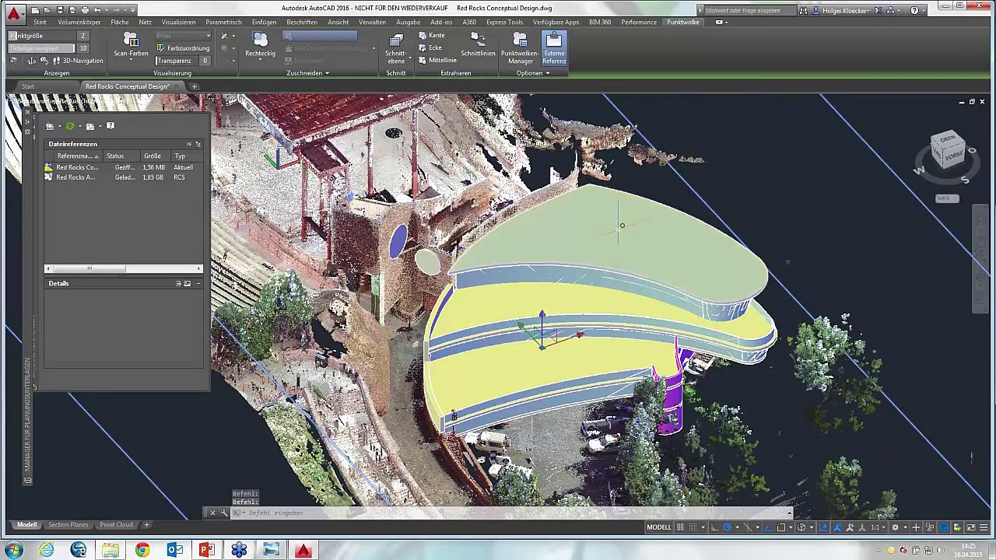
pyautogui.press('Escape')
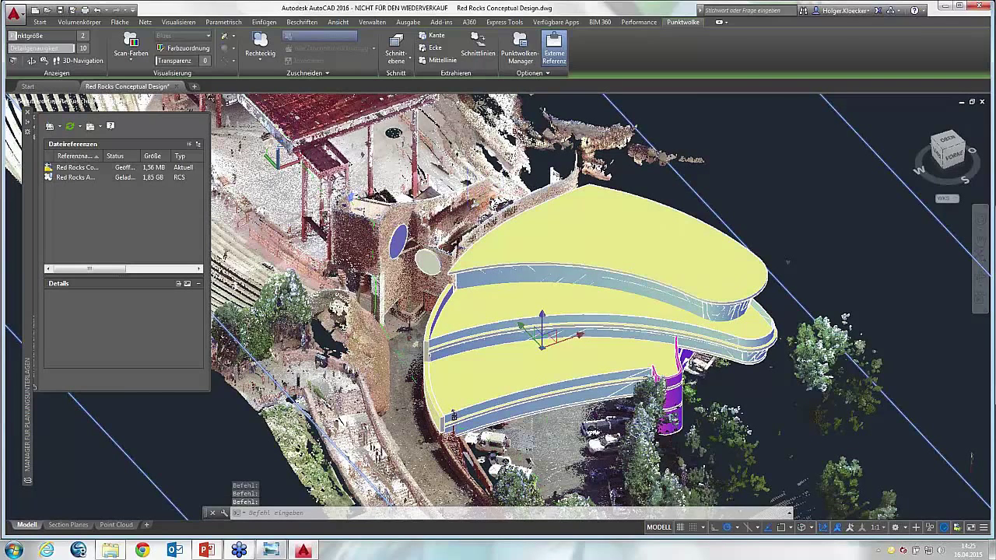
# Isolate the point cloud with Objekte isolieren, then orbit and zoom onto the curved brick wall
pyautogui.rightClick(467, 195)
pyautogui.moveTo(513, 260)
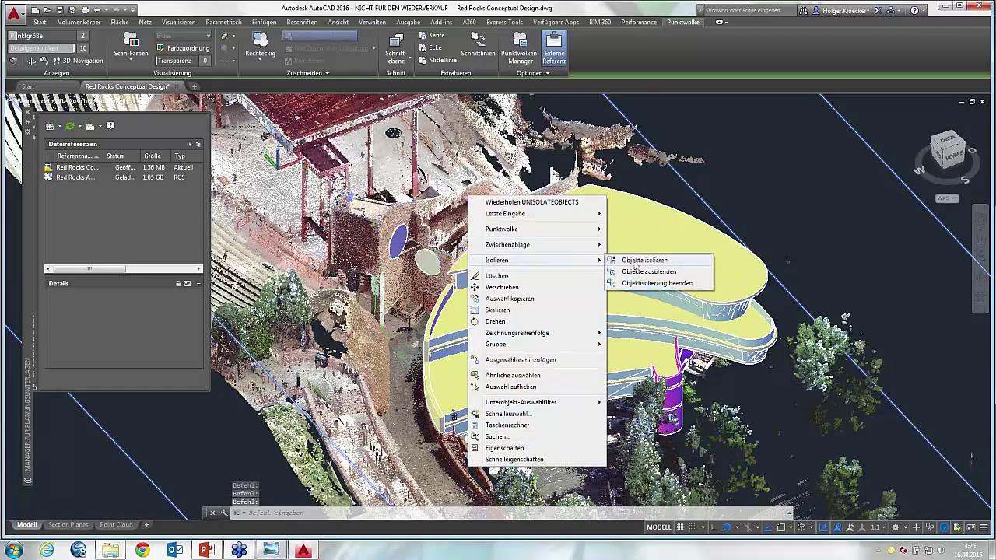
pyautogui.click(636, 261)
pyautogui.moveTo(580, 272)
pyautogui.keyDown('shift'); pyautogui.mouseDown(button='middle')
pyautogui.moveTo(504, 253)
pyautogui.moveTo(560, 255)
pyautogui.mouseUp(button='middle'); pyautogui.keyUp('shift')
pyautogui.scroll(3, 436, 217)
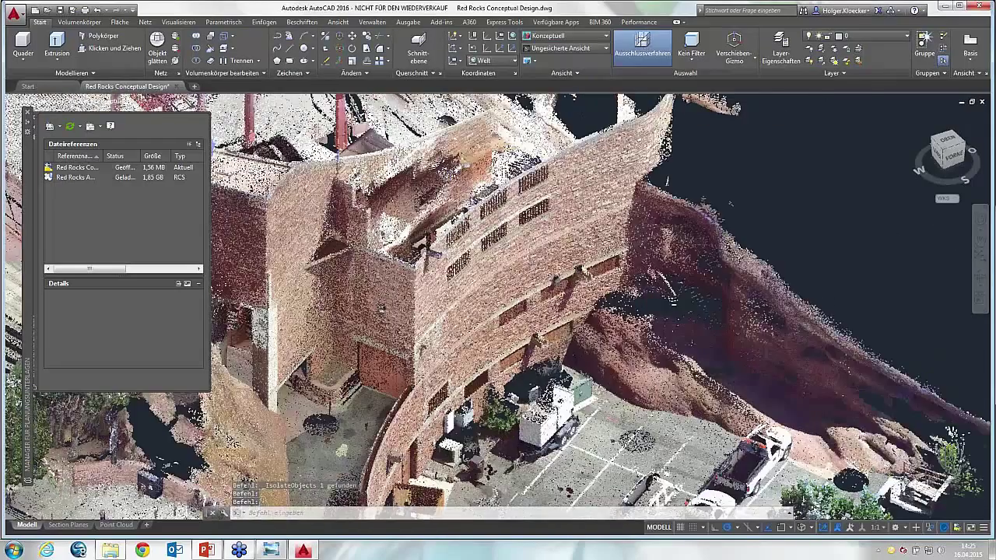
pyautogui.scroll(3, 436, 218)
pyautogui.keyDown('shift'); pyautogui.moveTo(436, 218); pyautogui.dragTo(801, 511, button='middle'); pyautogui.keyUp('shift')
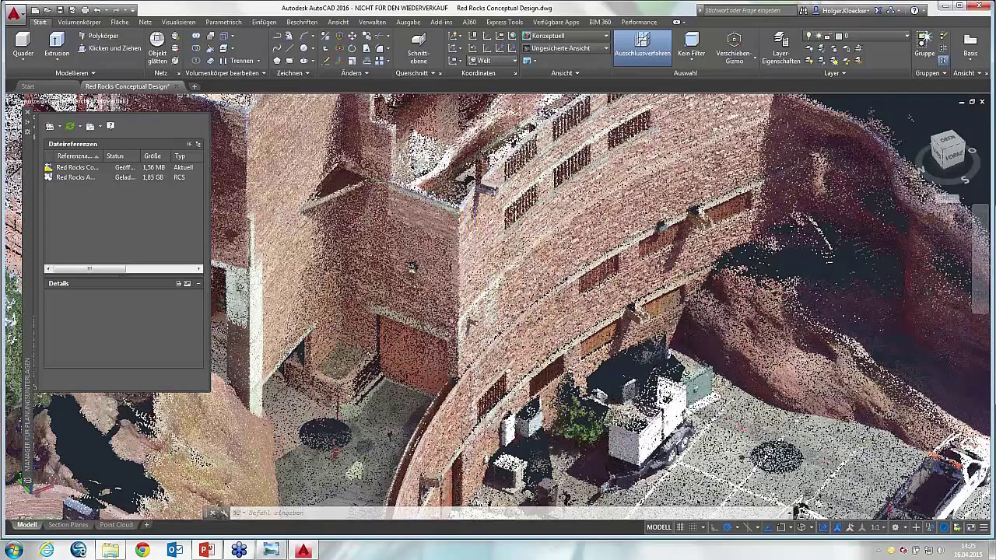
# Start the Linie command with the Punkt der Punktwolke 3D object snap unchecked
pyautogui.click(290, 49)
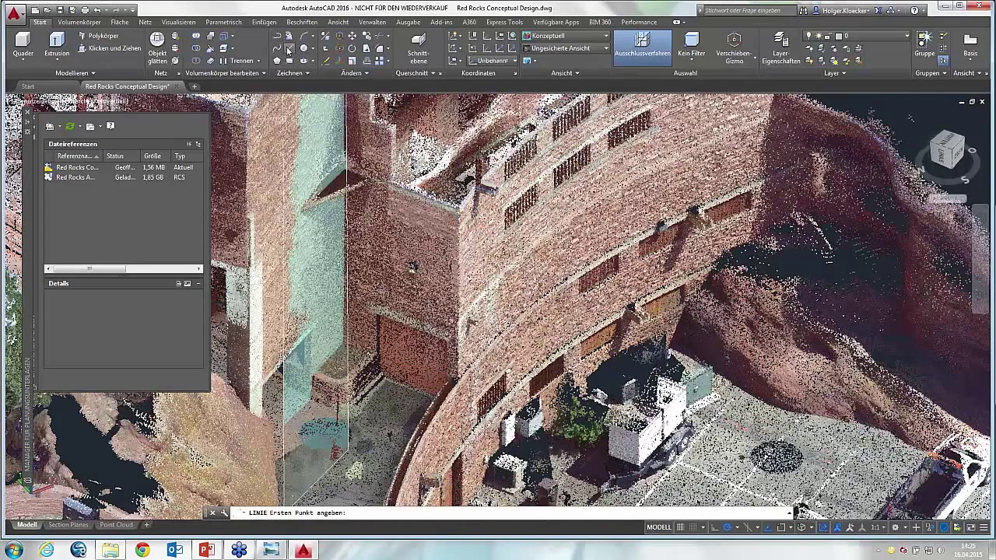
pyautogui.click(811, 529)
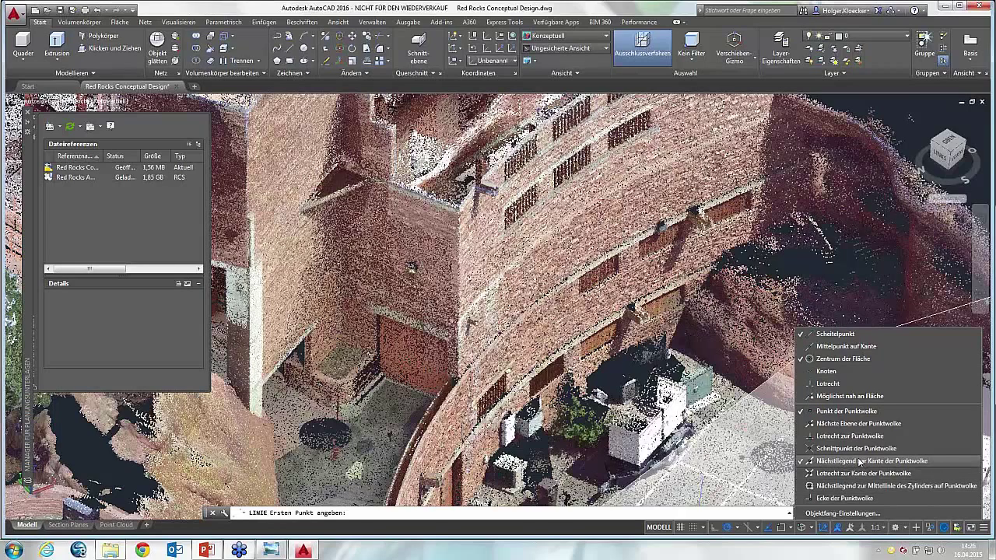
pyautogui.click(834, 415)
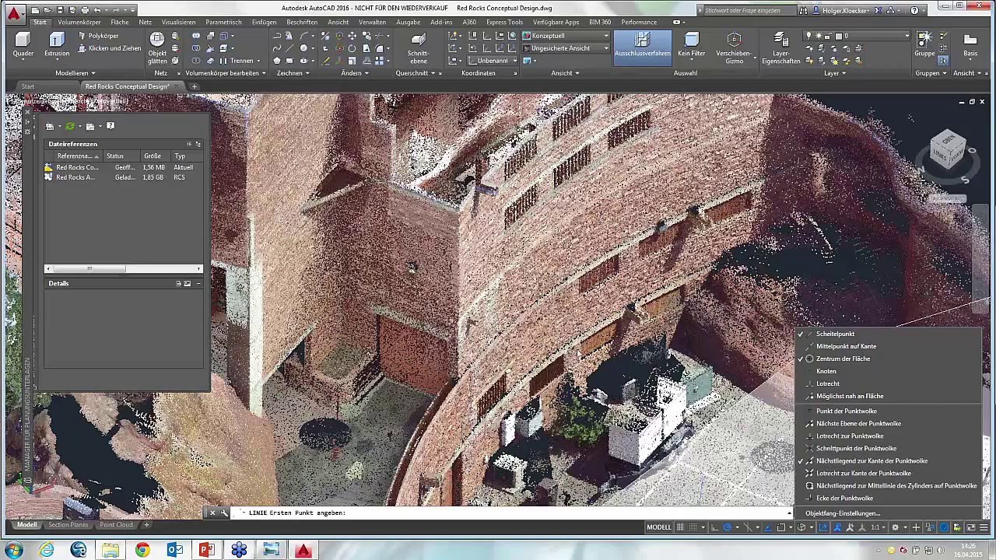
pyautogui.click(463, 272)
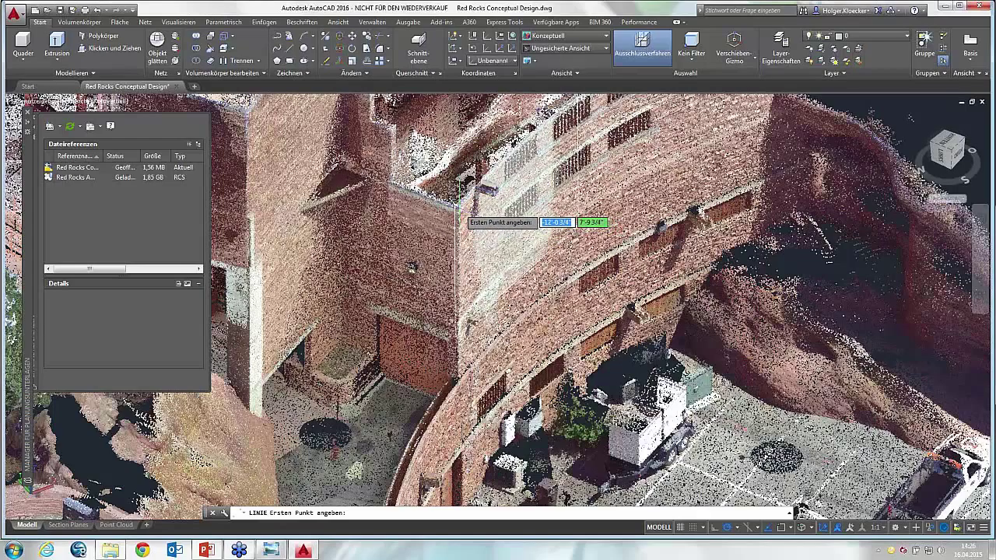
# Draw a line down the wall's vertical corner, its end snapped to the nearest point-cloud edge
pyautogui.click(458, 206)
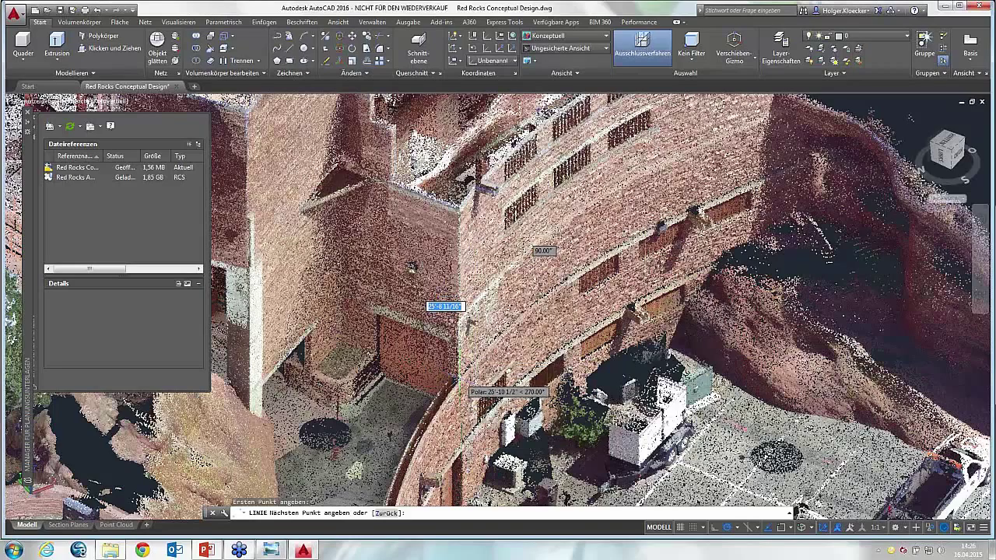
pyautogui.keyDown('shift'); pyautogui.rightClick(459, 381); pyautogui.keyUp('shift')
pyautogui.moveTo(518, 172)
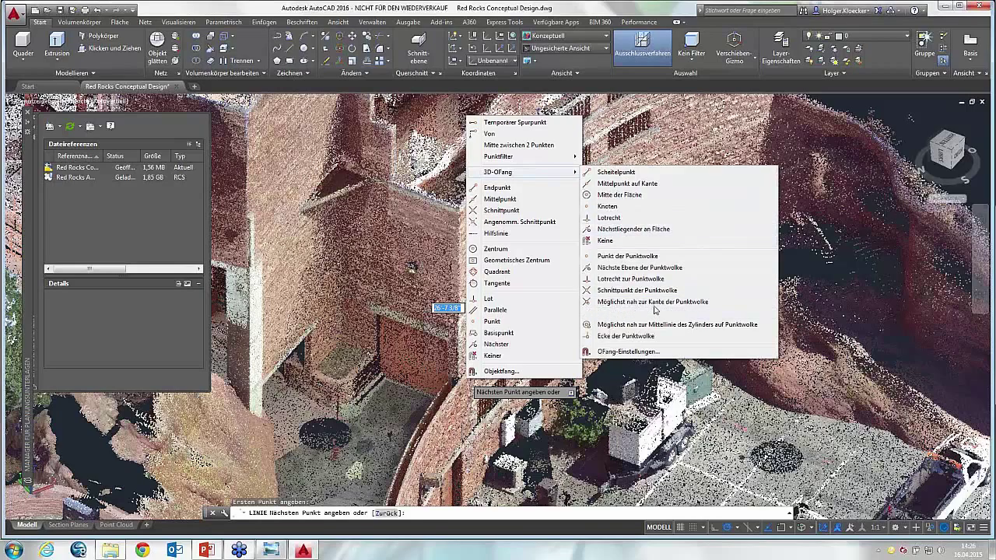
pyautogui.click(654, 303)
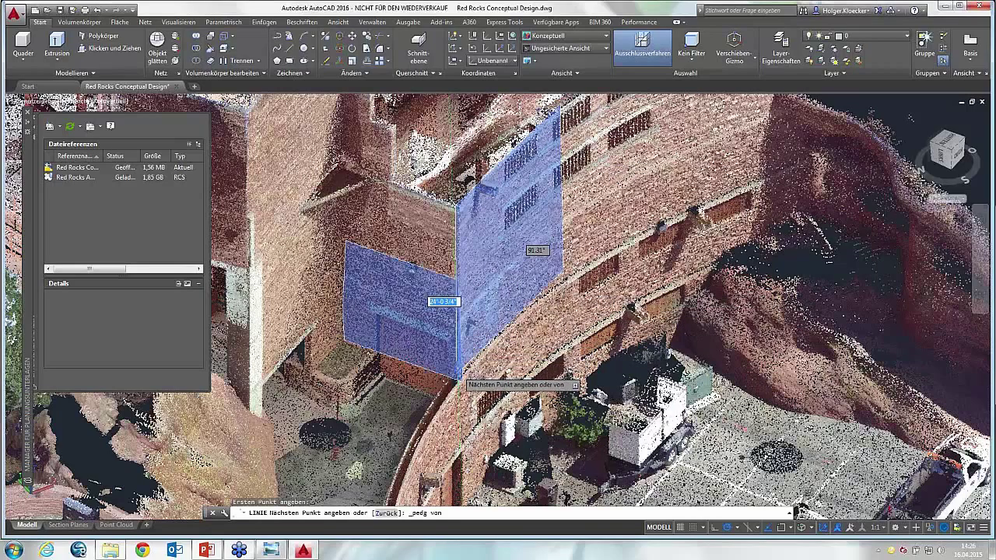
pyautogui.click(456, 380)
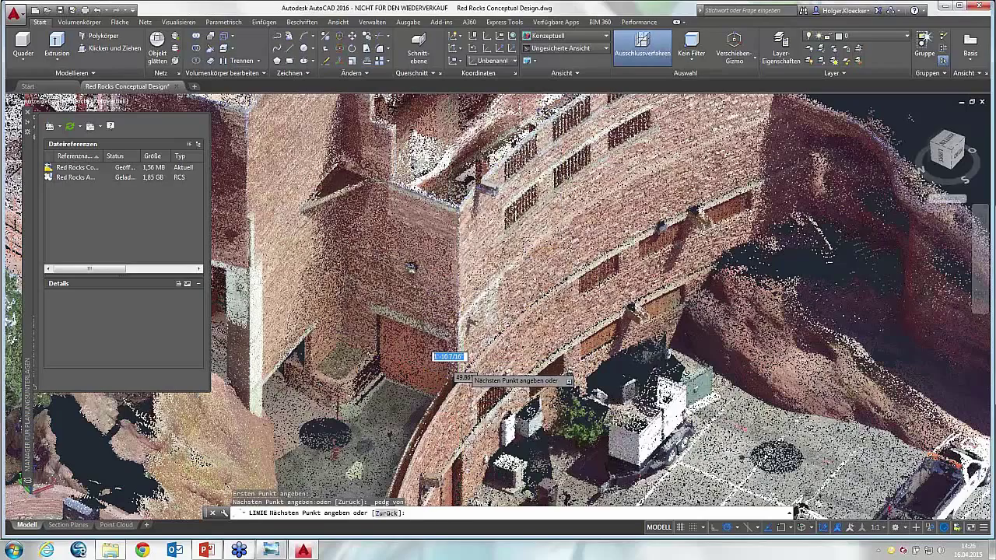
pyautogui.rightClick(449, 366)
pyautogui.click(476, 372)
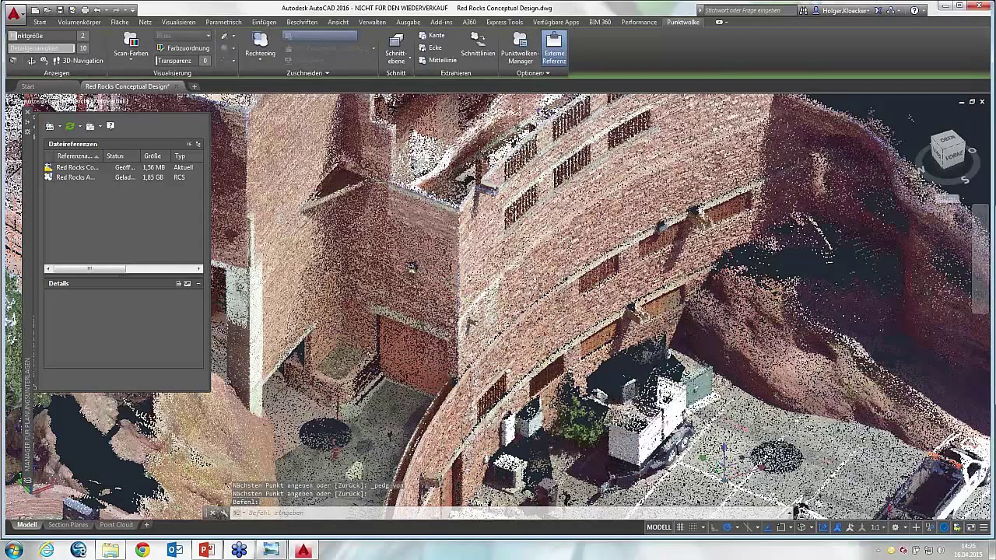
# Cancel the leftover prompt and orbit to face the wall's upper corner block
pyautogui.press('Escape')
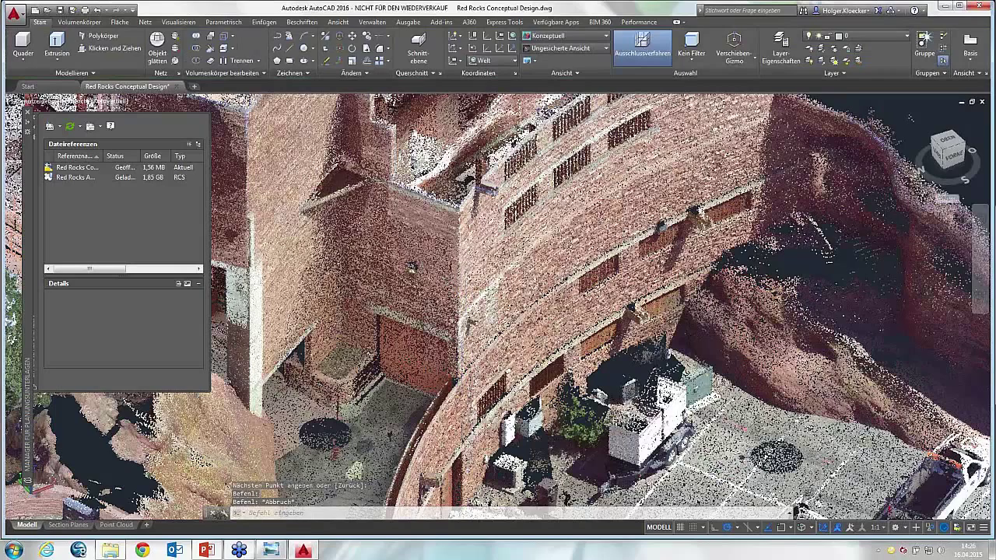
pyautogui.click(454, 365)
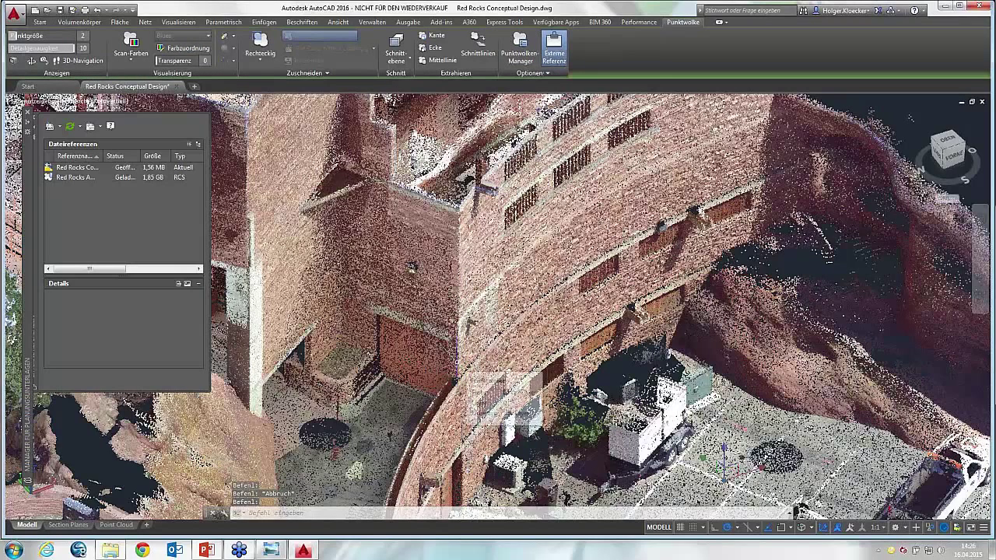
pyautogui.press('Escape')
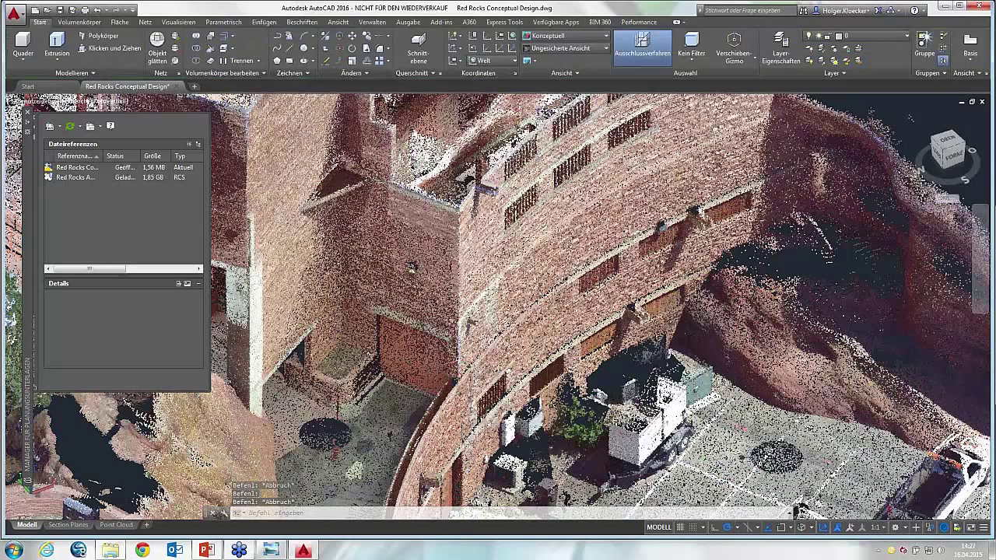
pyautogui.click(470, 320)
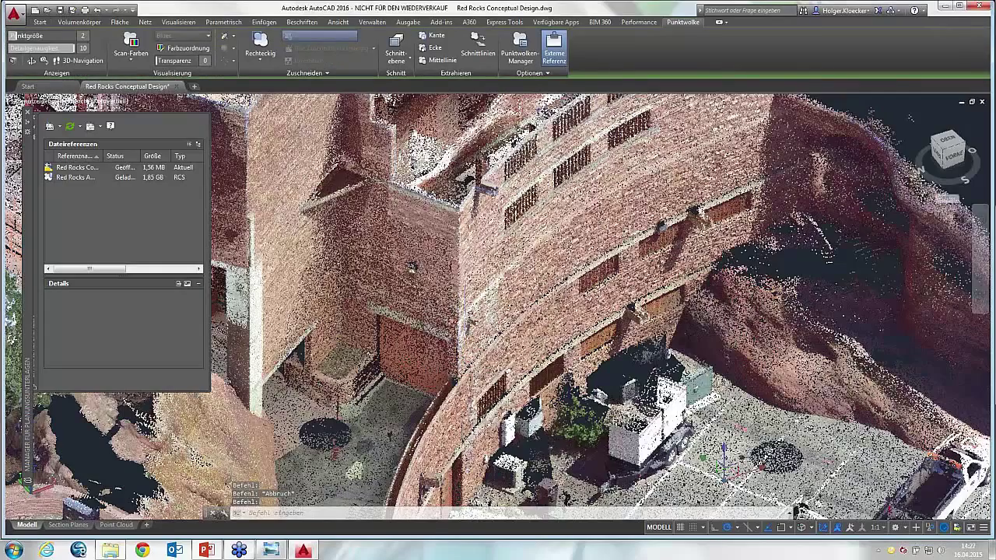
pyautogui.keyDown('shift'); pyautogui.moveTo(472, 319); pyautogui.dragTo(487, 322, button='middle'); pyautogui.keyUp('shift')
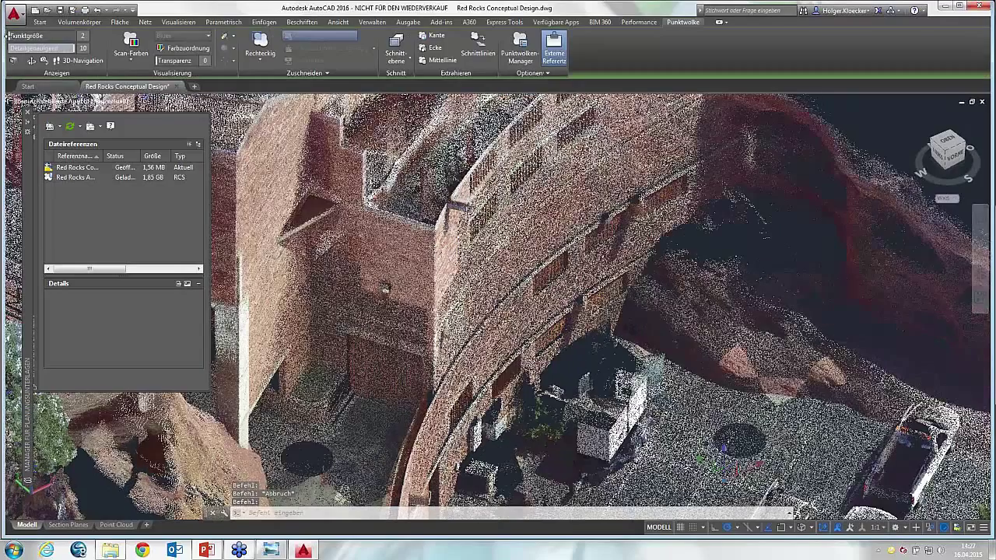
pyautogui.press('Escape')
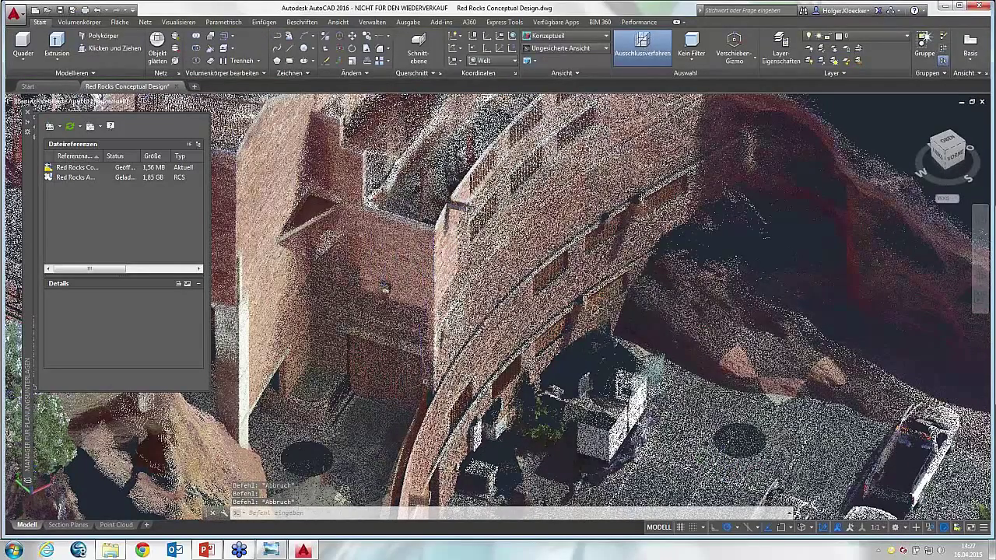
# Draw a vertical line up the tower corner, both ends snapped to the nearest point-cloud edge
pyautogui.click(290, 49)
pyautogui.keyDown('shift'); pyautogui.rightClick(443, 239); pyautogui.keyUp('shift')
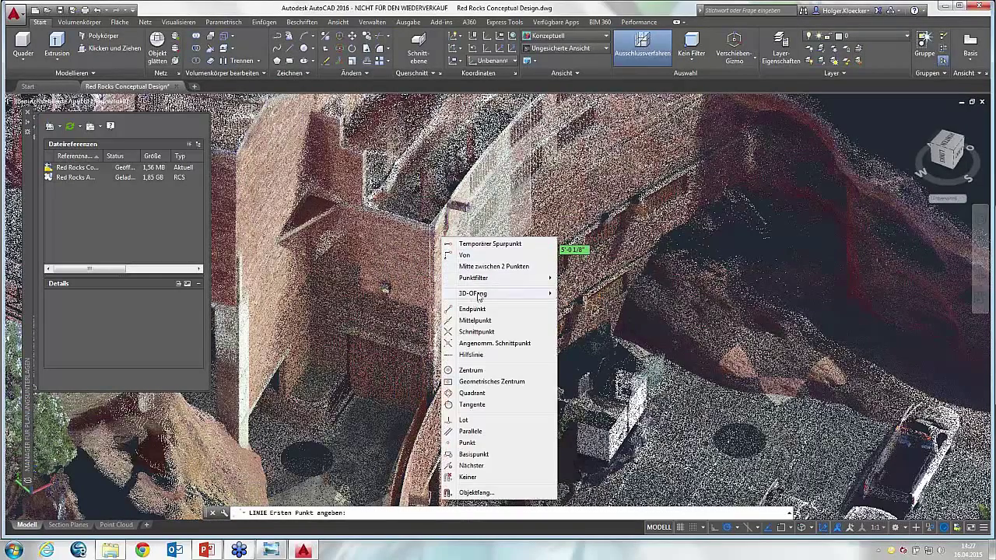
pyautogui.moveTo(498, 294)
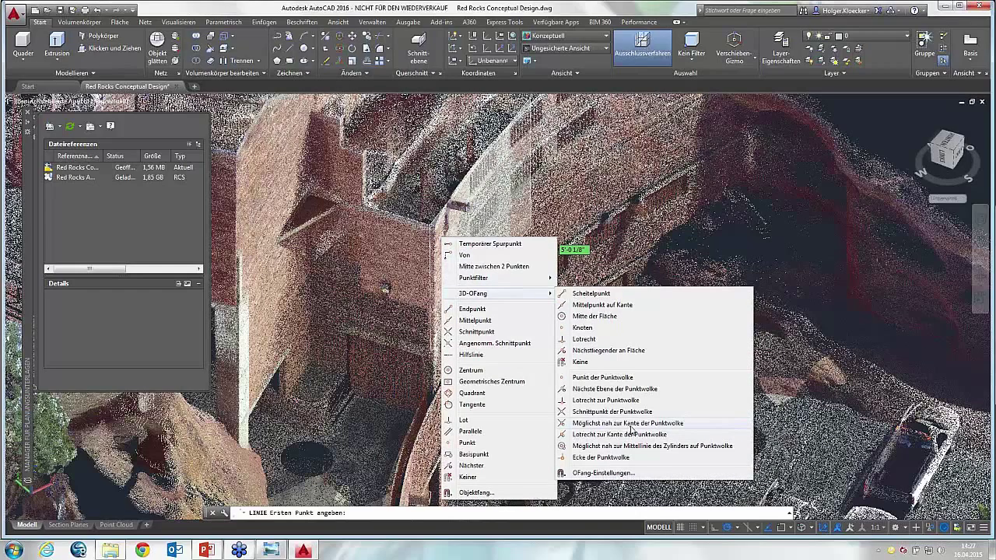
pyautogui.click(631, 424)
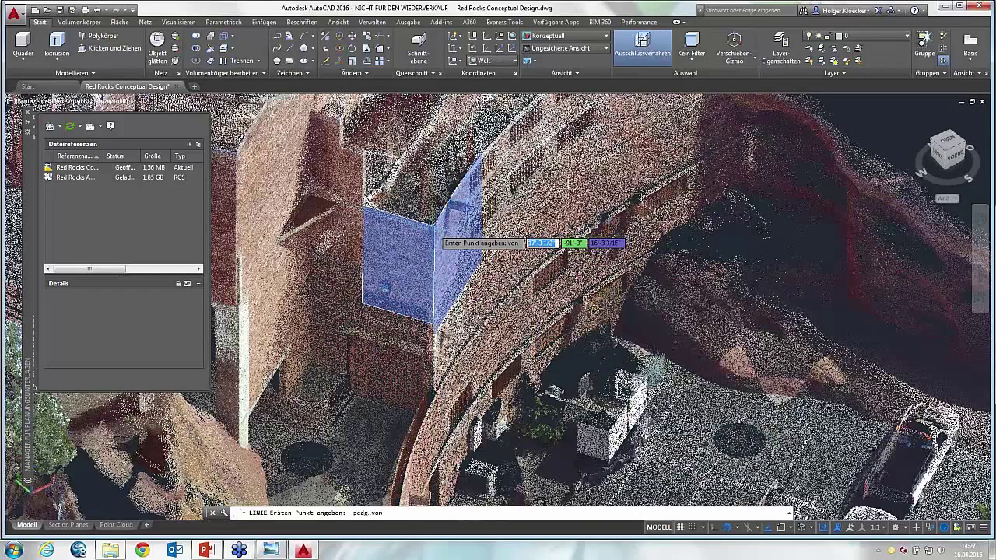
pyautogui.click(434, 237)
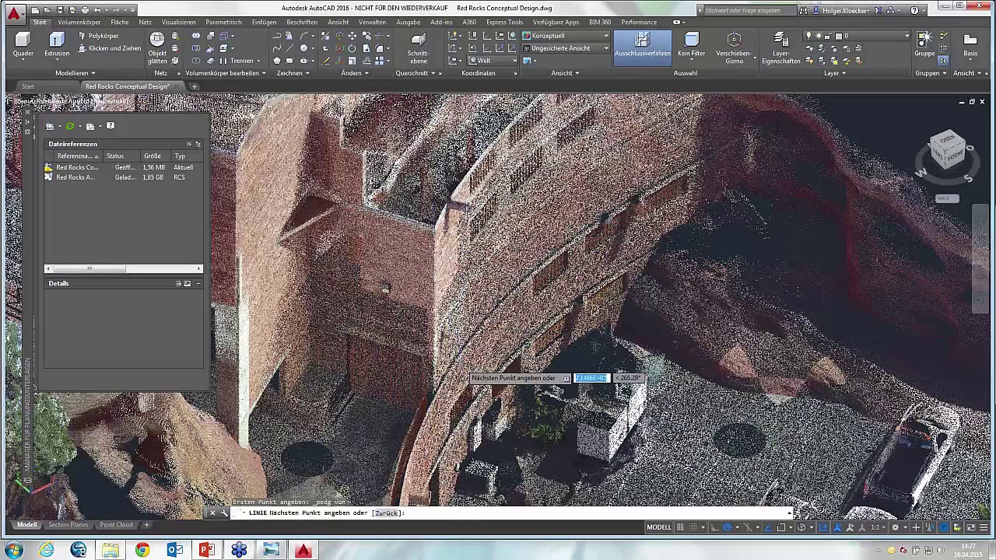
pyautogui.keyDown('shift'); pyautogui.rightClick(463, 369); pyautogui.keyUp('shift')
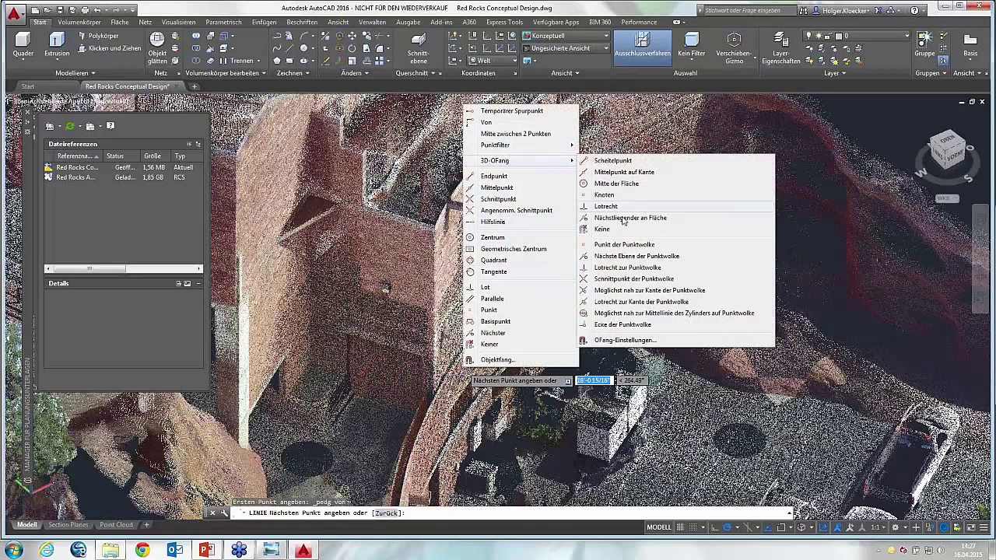
pyautogui.moveTo(494, 160)
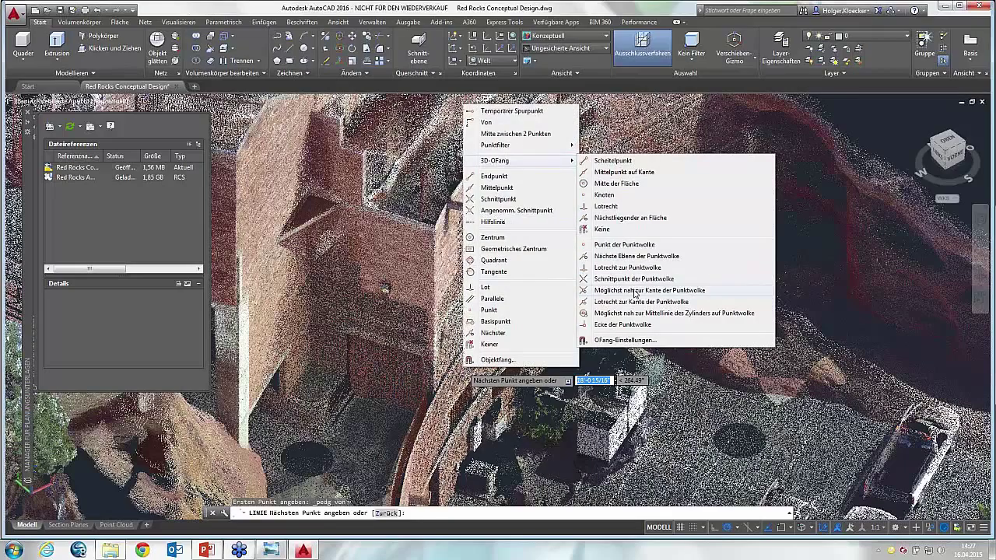
pyautogui.click(634, 290)
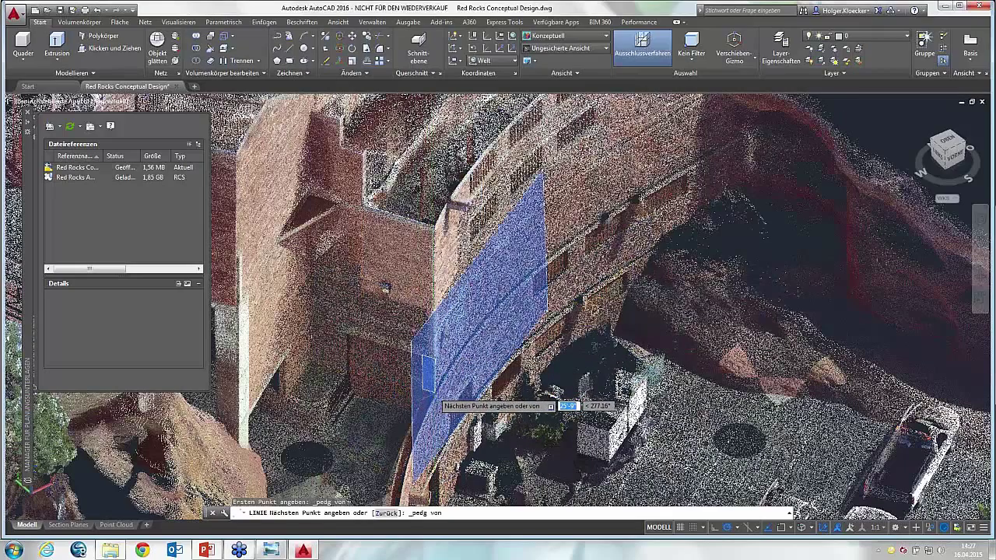
pyautogui.click(427, 381)
pyautogui.rightClick(443, 389)
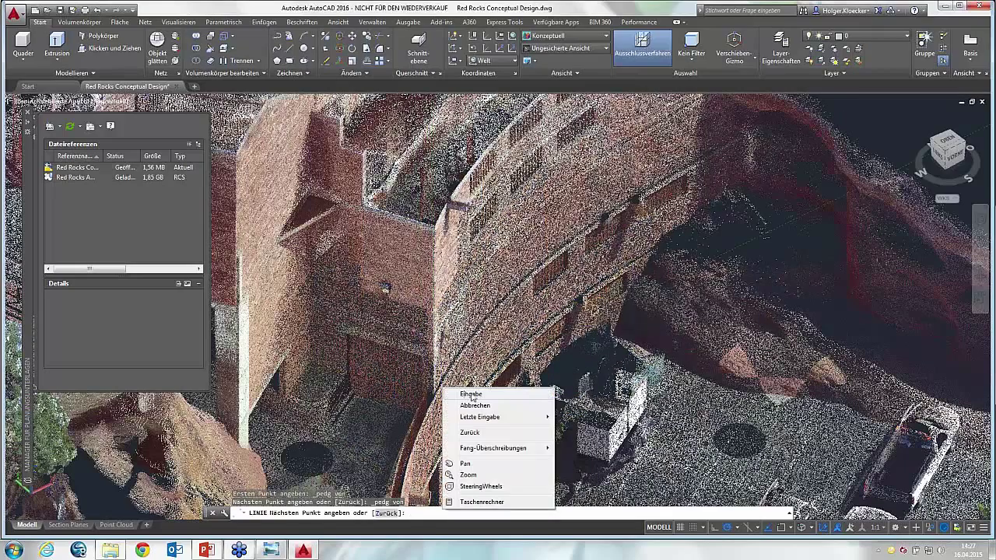
pyautogui.click(474, 398)
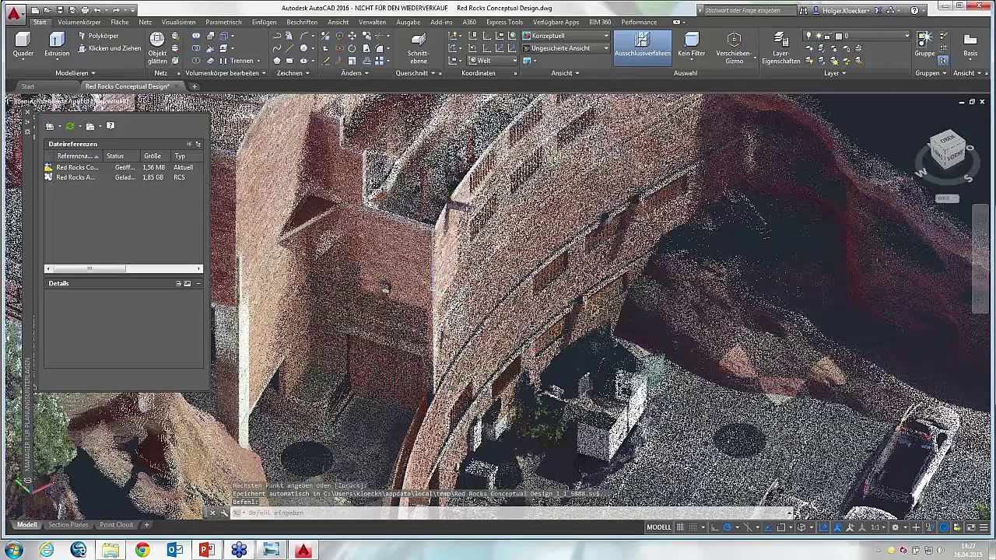
# Orbit and zoom until the large door beside the tower corner faces the view
pyautogui.keyDown('shift'); pyautogui.moveTo(464, 292); pyautogui.dragTo(441, 299, button='middle'); pyautogui.keyUp('shift')
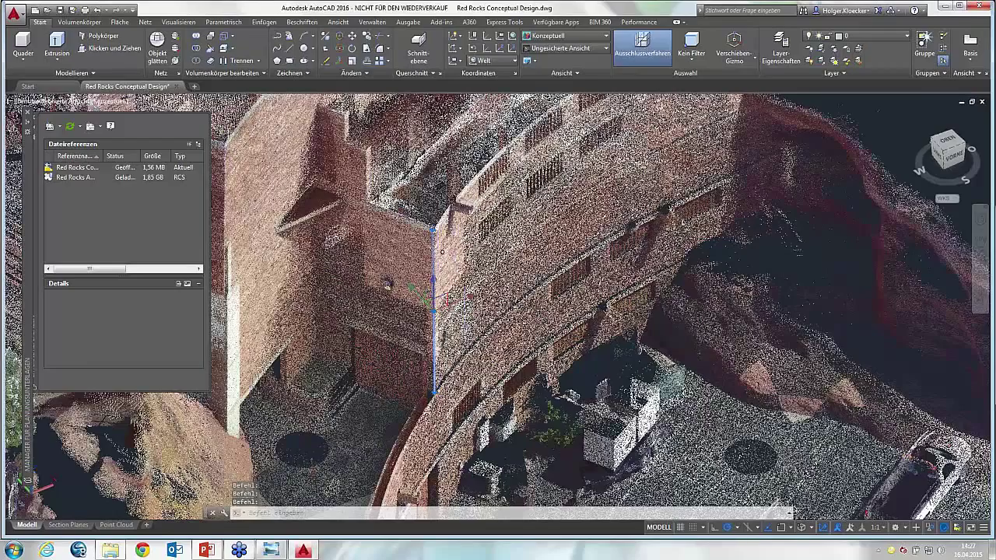
pyautogui.scroll(2, 432, 317)
pyautogui.scroll(1, 432, 317)
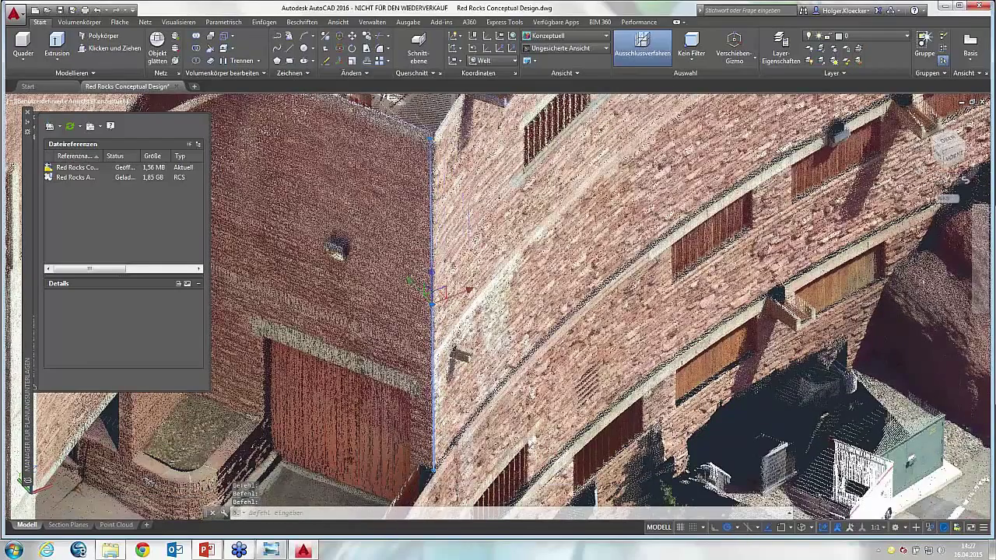
pyautogui.keyDown('shift'); pyautogui.moveTo(468, 234); pyautogui.dragTo(478, 262, button='middle'); pyautogui.keyUp('shift')
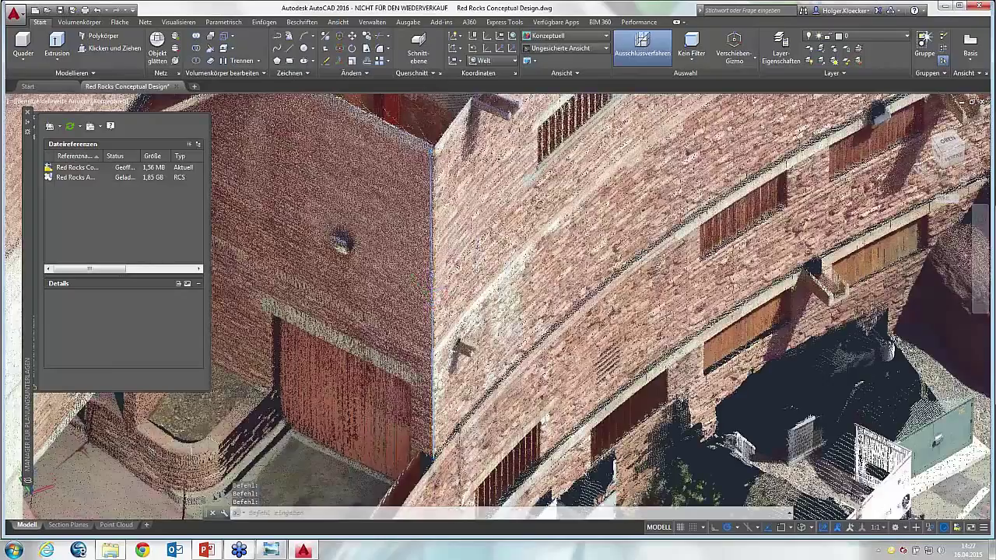
pyautogui.moveTo(385, 282)
pyautogui.keyDown('shift'); pyautogui.mouseDown(button='middle')
pyautogui.moveTo(496, 309)
pyautogui.moveTo(472, 331)
pyautogui.mouseUp(button='middle'); pyautogui.keyUp('shift')
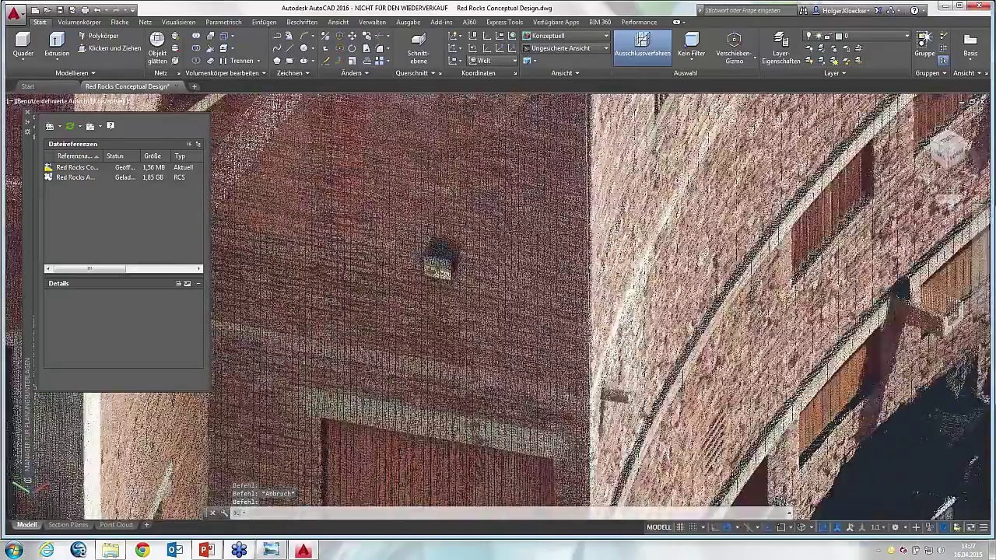
pyautogui.scroll(2, 472, 330)
pyautogui.scroll(2, 451, 328)
pyautogui.scroll(1, 422, 328)
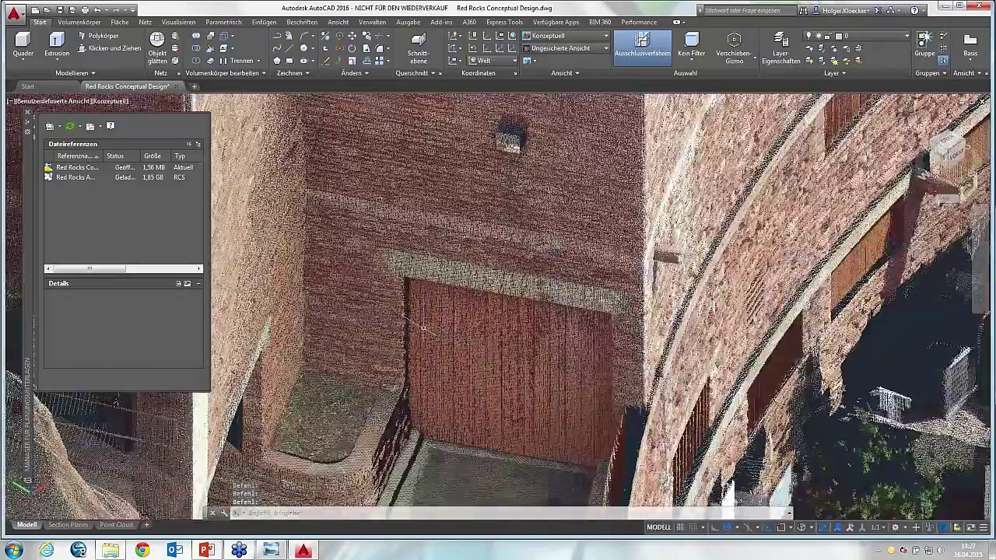
pyautogui.scroll(-1, 423, 328)
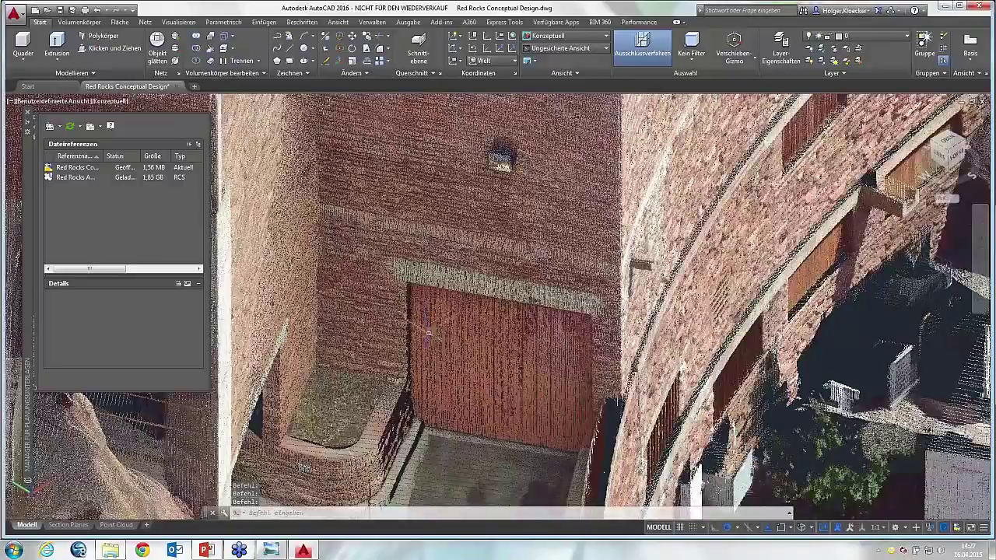
pyautogui.keyDown('shift'); pyautogui.moveTo(428, 333); pyautogui.dragTo(423, 301, button='middle'); pyautogui.keyUp('shift')
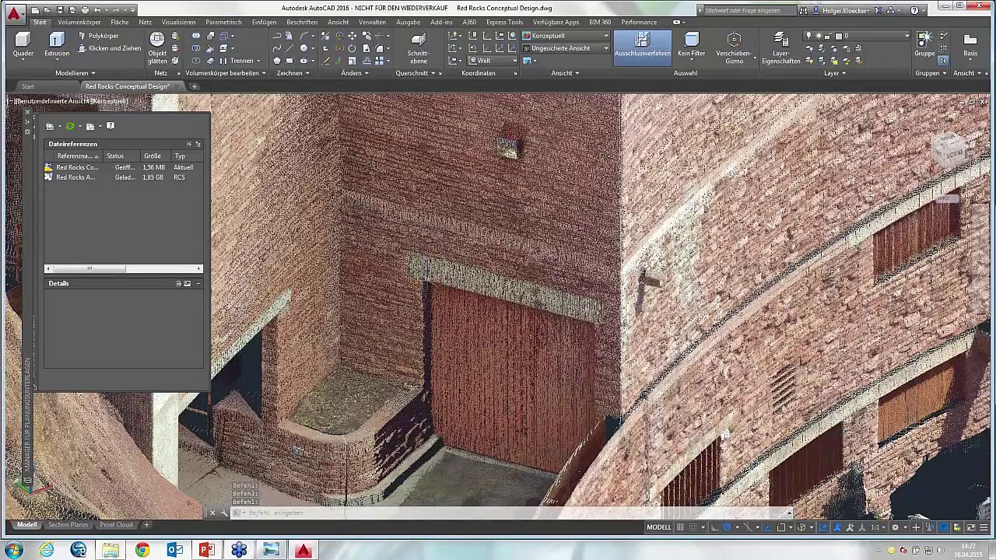
# Draw a line down the door's left jamb, snapping both ends to point-cloud corners
pyautogui.click(290, 51)
pyautogui.keyDown('shift'); pyautogui.rightClick(398, 246); pyautogui.keyUp('shift')
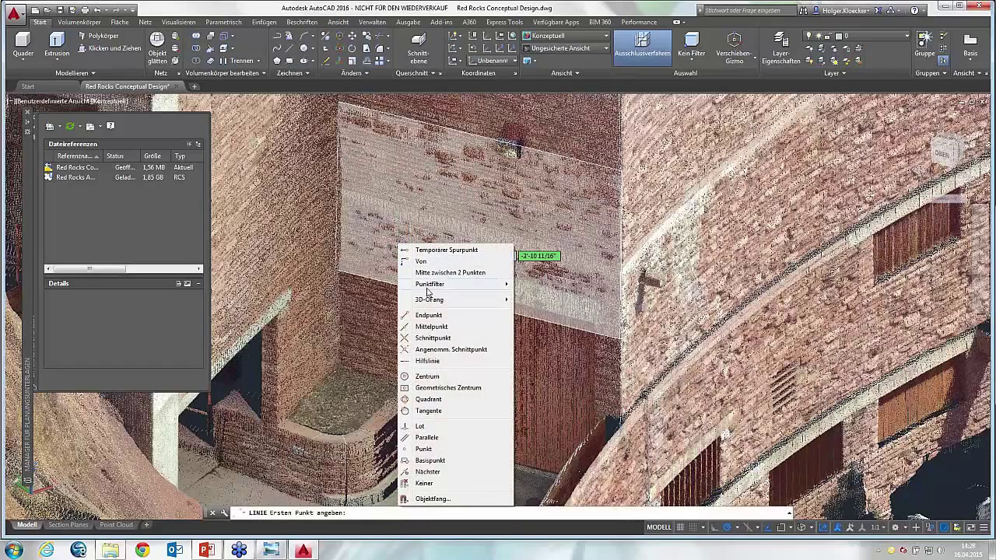
pyautogui.moveTo(429, 299)
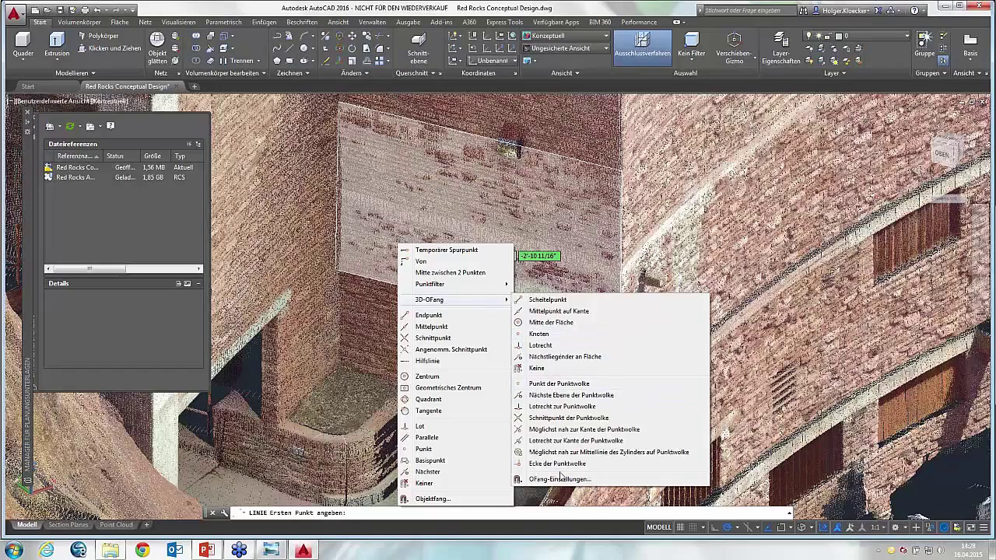
pyautogui.click(554, 464)
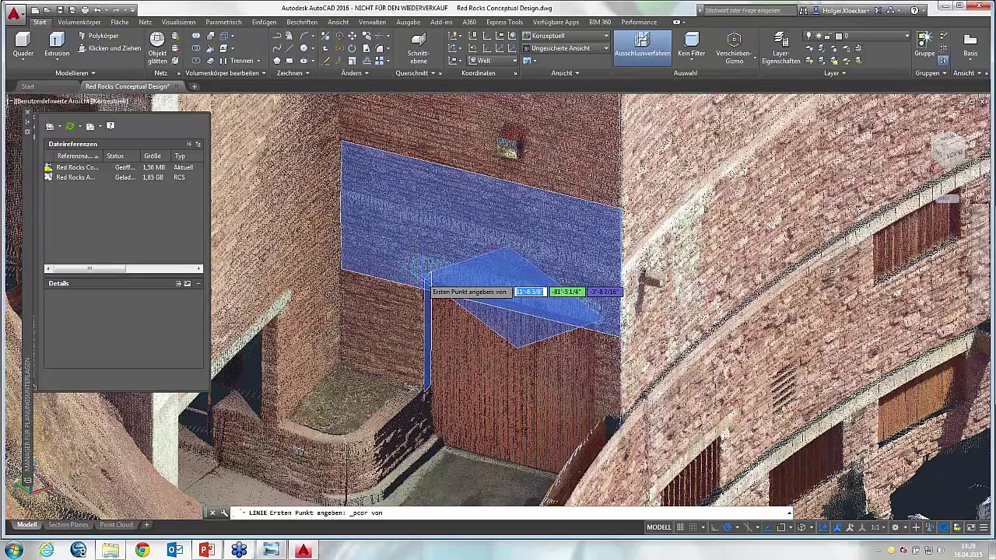
pyautogui.click(425, 282)
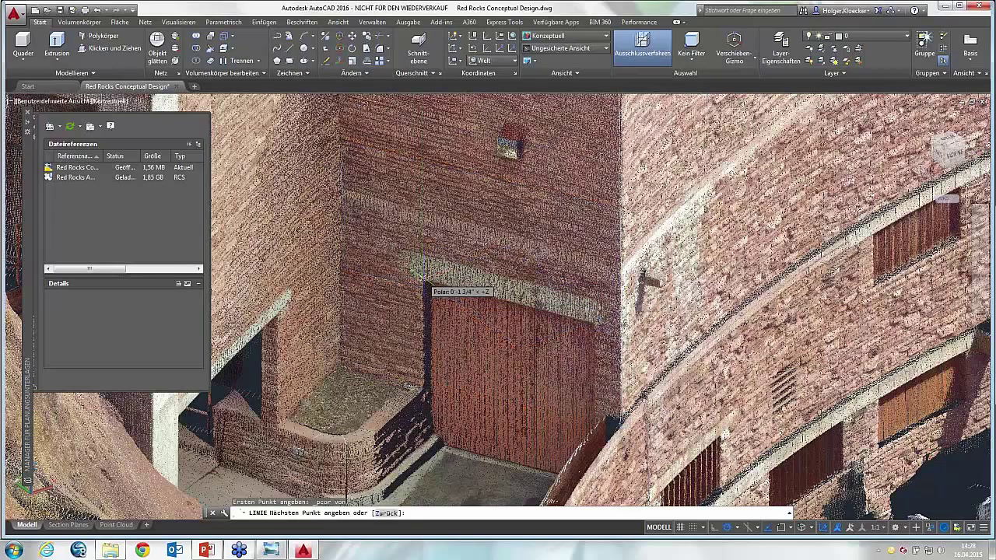
pyautogui.keyDown('shift'); pyautogui.rightClick(424, 387); pyautogui.keyUp('shift')
pyautogui.moveTo(455, 180)
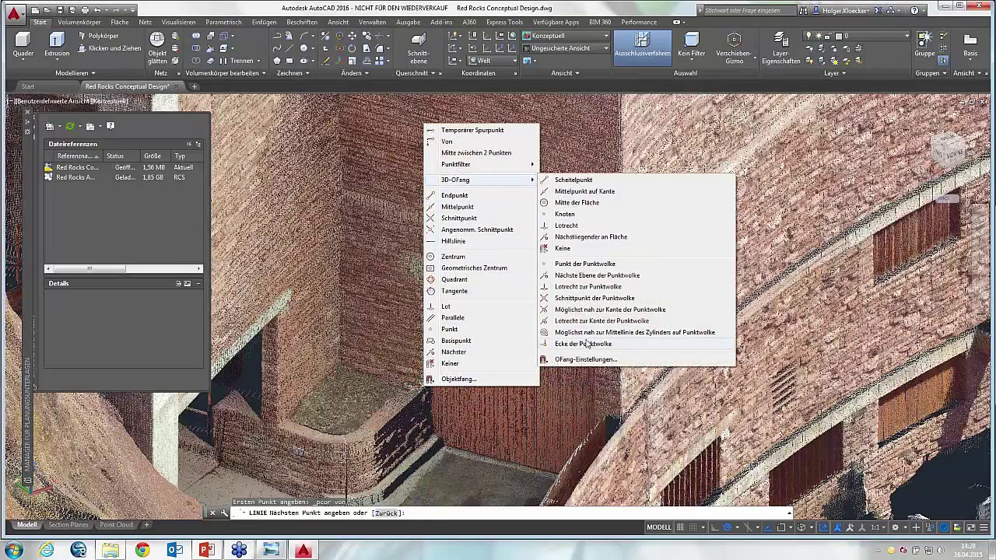
pyautogui.click(583, 343)
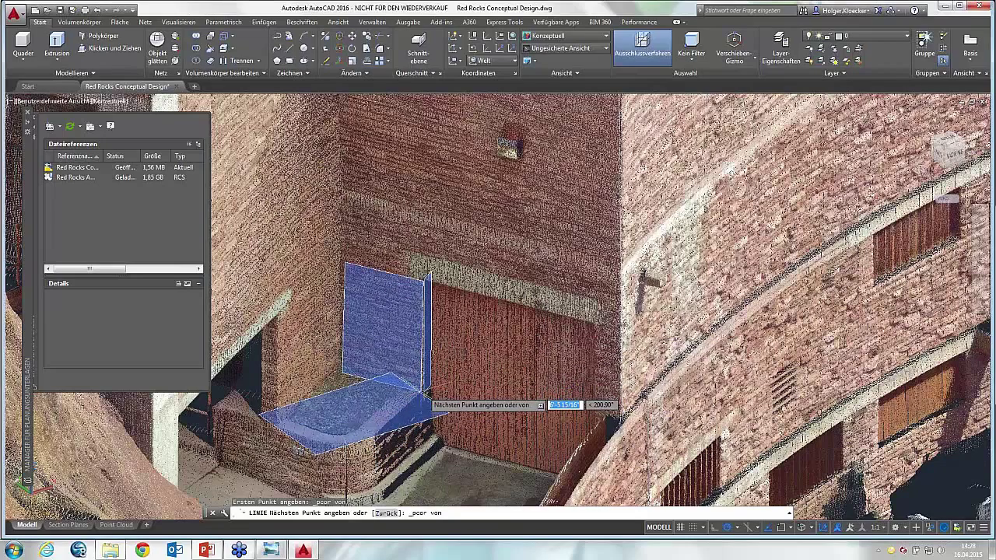
pyautogui.click(427, 391)
pyautogui.rightClick(430, 371)
pyautogui.click(455, 382)
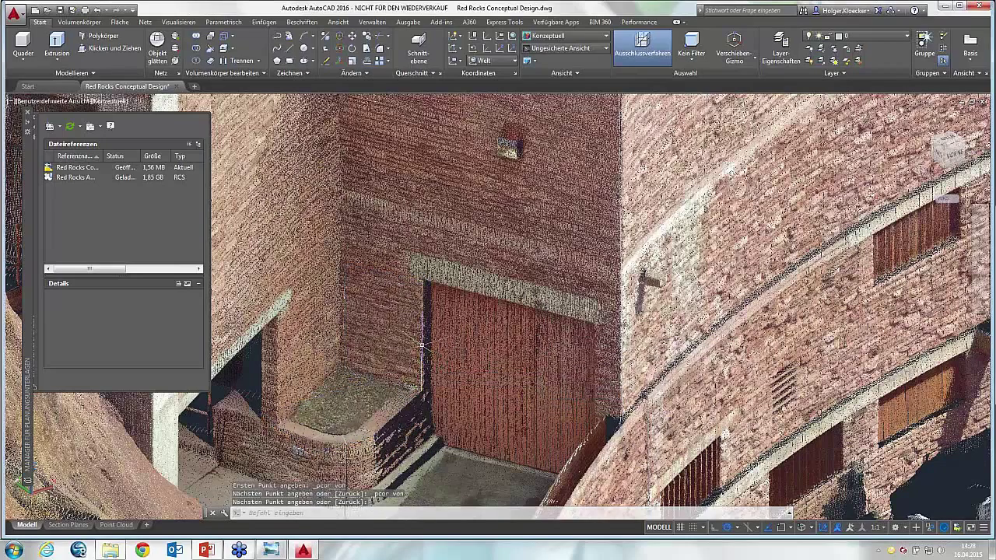
# Deselect the point cloud and zoom in to centre on the new door-edge line
pyautogui.click(421, 344)
pyautogui.press('Escape')
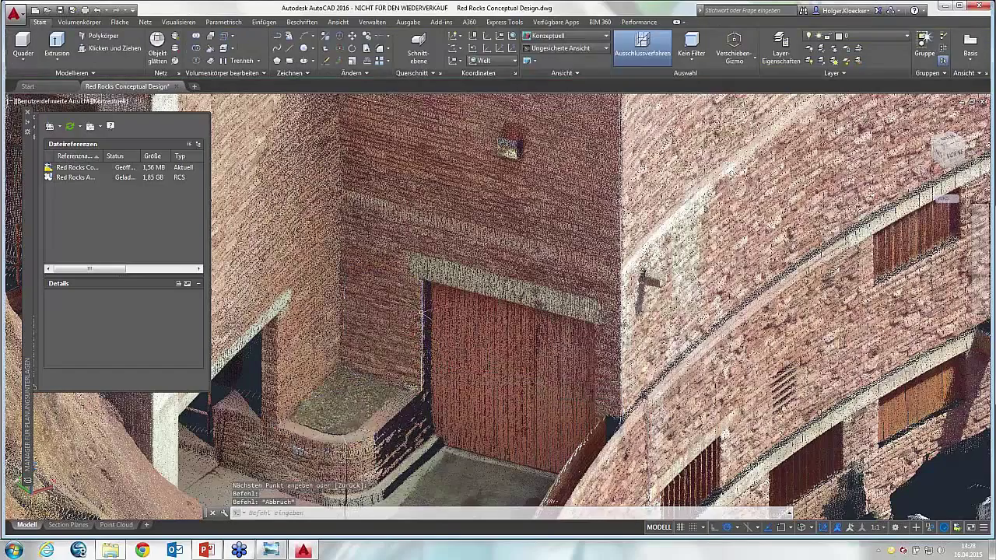
pyautogui.scroll(4, 424, 326)
pyautogui.moveTo(433, 332); pyautogui.dragTo(413, 293, button='middle')
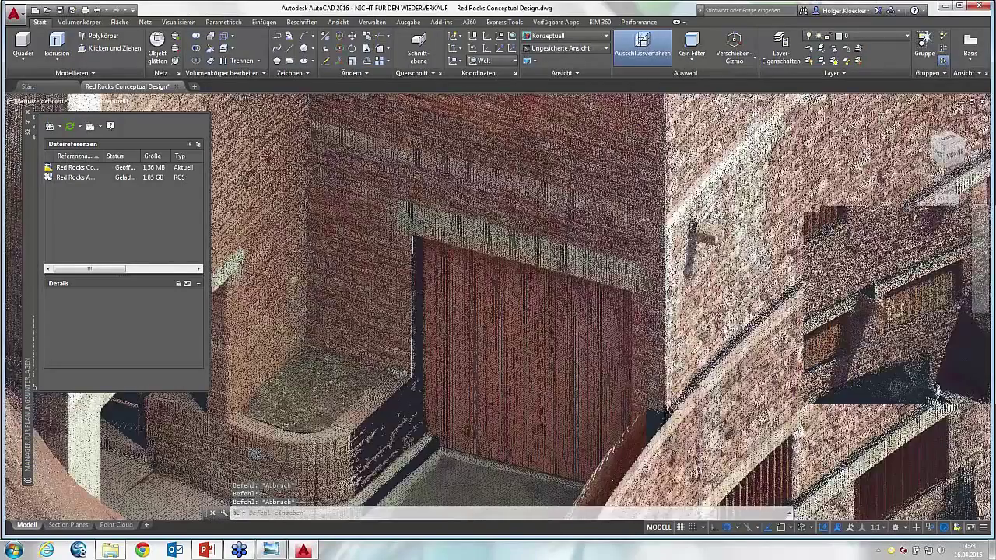
# Zoom out, go to the top view, then orbit to an oblique overview and start a new line
pyautogui.scroll(-3, 416, 276)
pyautogui.scroll(-3, 467, 312)
pyautogui.keyDown('shift'); pyautogui.moveTo(484, 307); pyautogui.dragTo(451, 225, button='middle'); pyautogui.keyUp('shift')
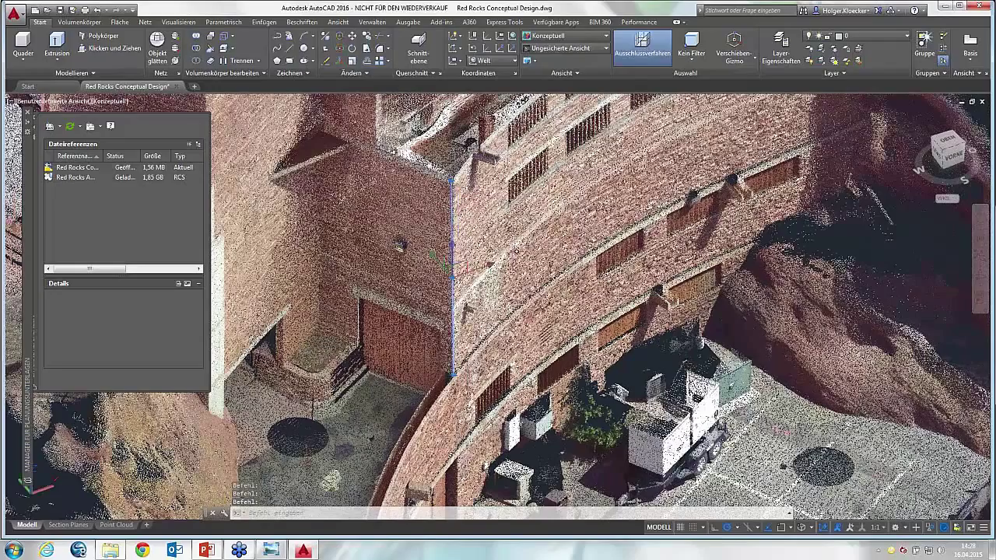
pyautogui.keyDown('shift'); pyautogui.moveTo(568, 285); pyautogui.dragTo(462, 282, button='middle'); pyautogui.keyUp('shift')
pyautogui.scroll(-2, 462, 282)
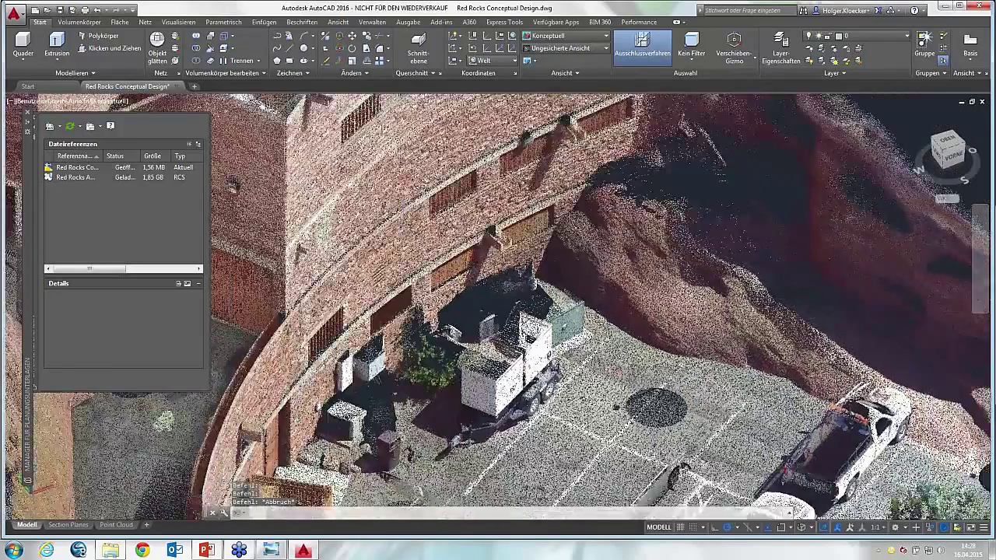
pyautogui.scroll(-2, 462, 282)
pyautogui.moveTo(406, 234); pyautogui.dragTo(406, 270, button='middle')
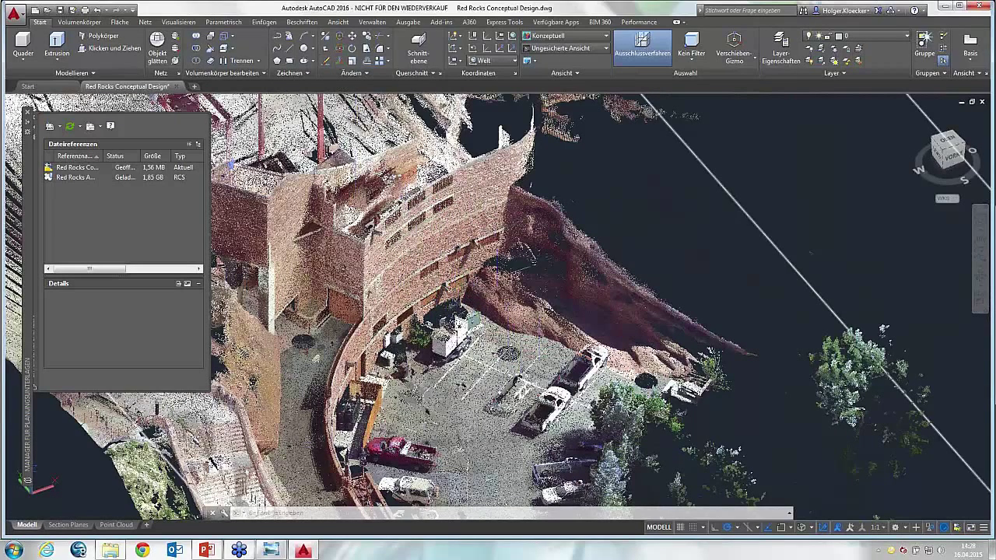
pyautogui.click(947, 147)
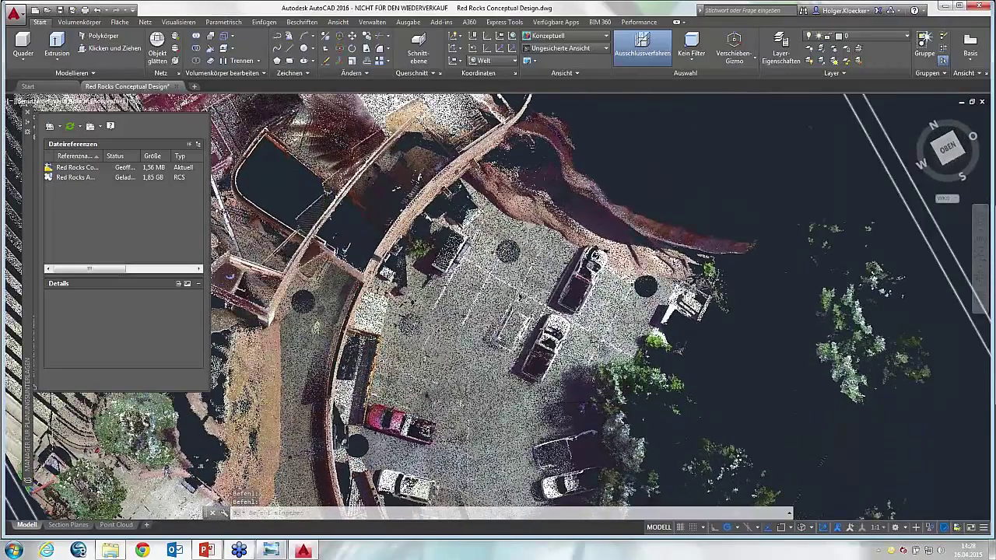
pyautogui.moveTo(421, 327)
pyautogui.keyDown('shift'); pyautogui.mouseDown(button='middle')
pyautogui.moveTo(424, 257)
pyautogui.moveTo(400, 225)
pyautogui.mouseUp(button='middle'); pyautogui.keyUp('shift')
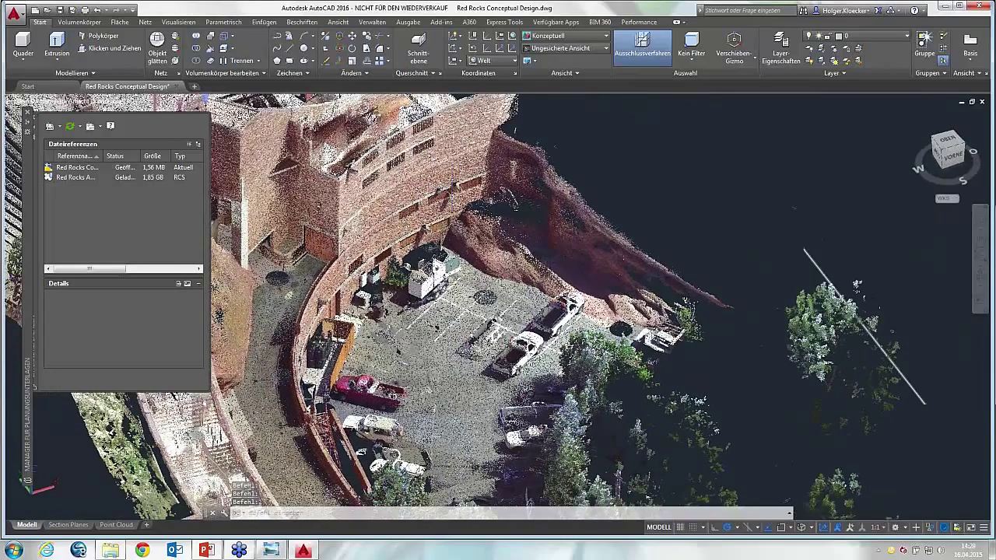
pyautogui.click(289, 48)
# Draw a vertical line at the curved wall's end, snapped to the point-cloud cylinder centreline
pyautogui.keyDown('shift'); pyautogui.rightClick(432, 190); pyautogui.keyUp('shift')
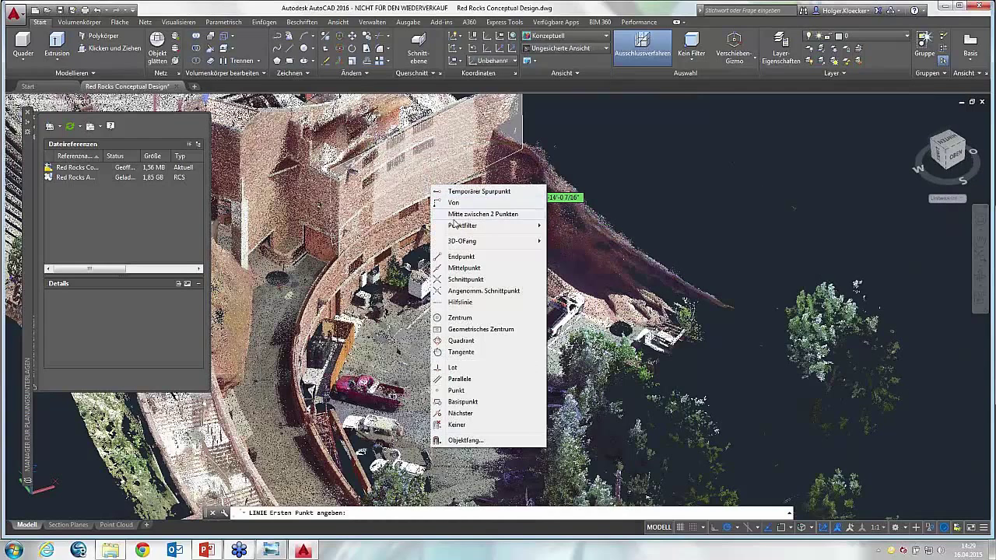
pyautogui.moveTo(462, 241)
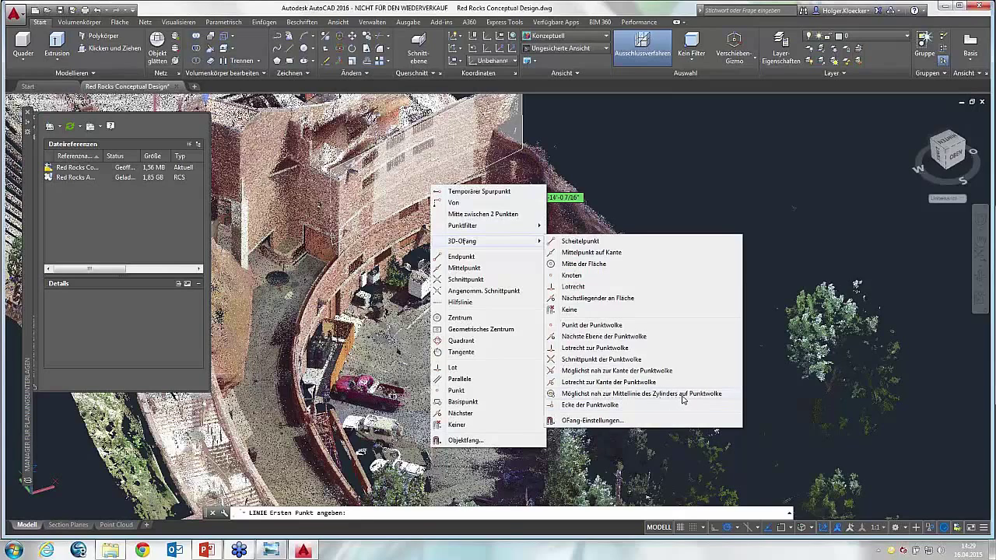
pyautogui.click(676, 393)
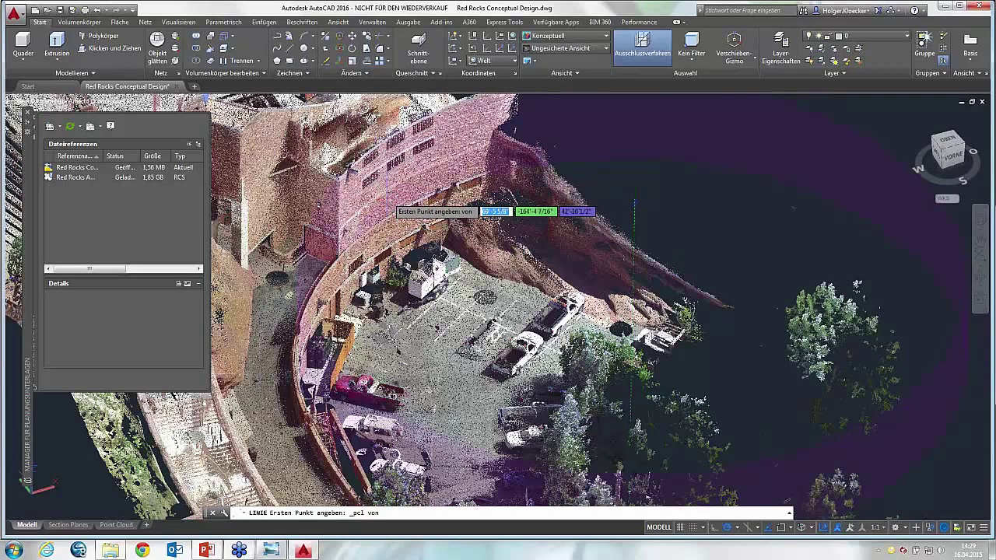
pyautogui.click(387, 194)
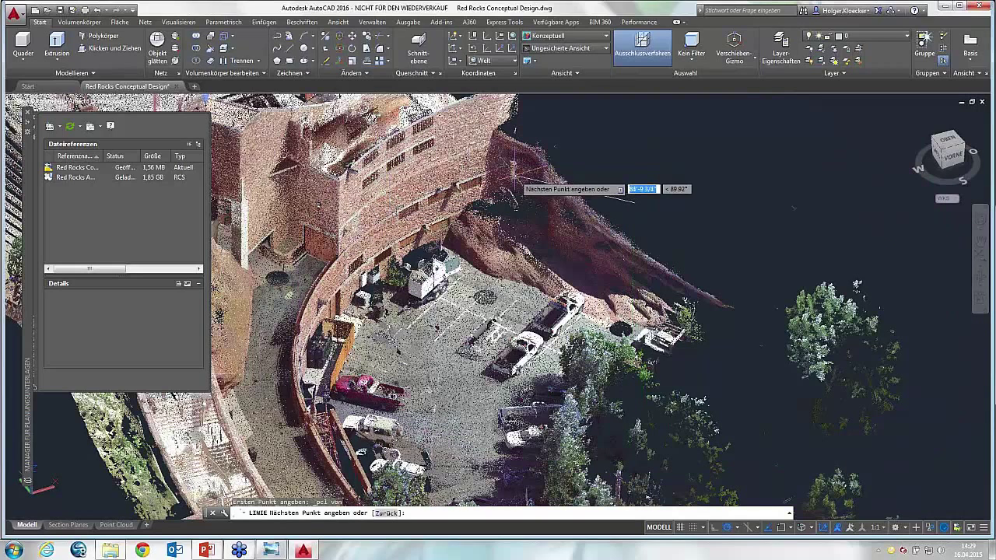
pyautogui.rightClick(643, 116)
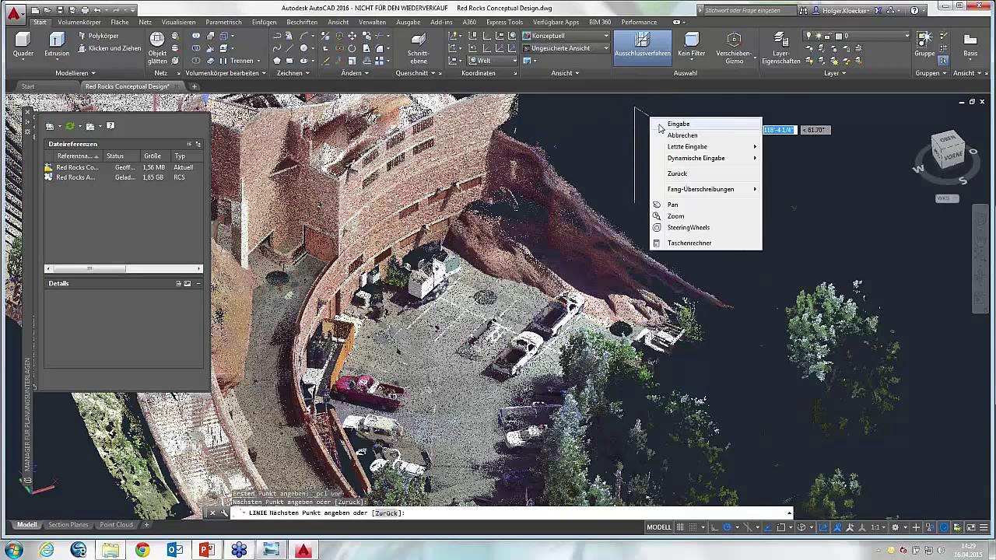
pyautogui.click(661, 123)
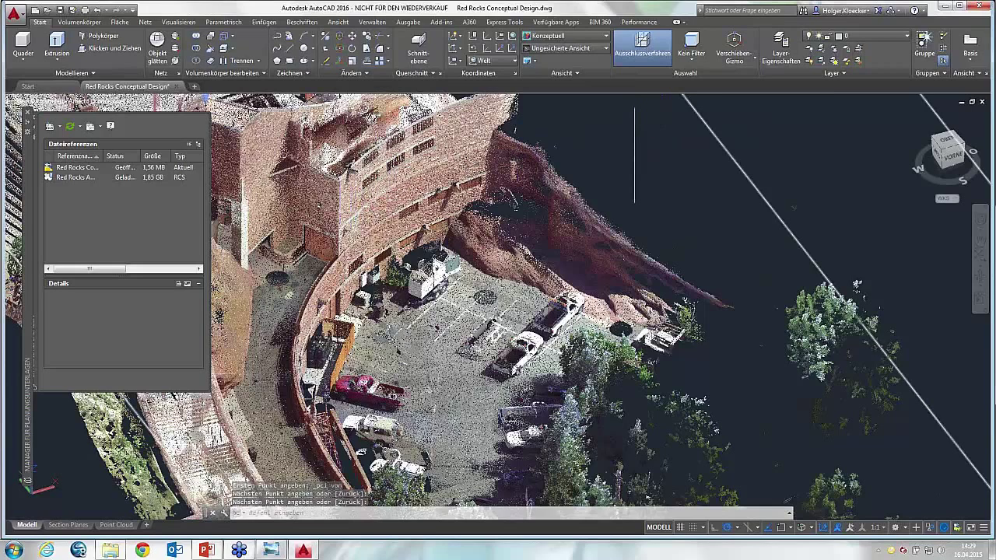
pyautogui.press('Escape')
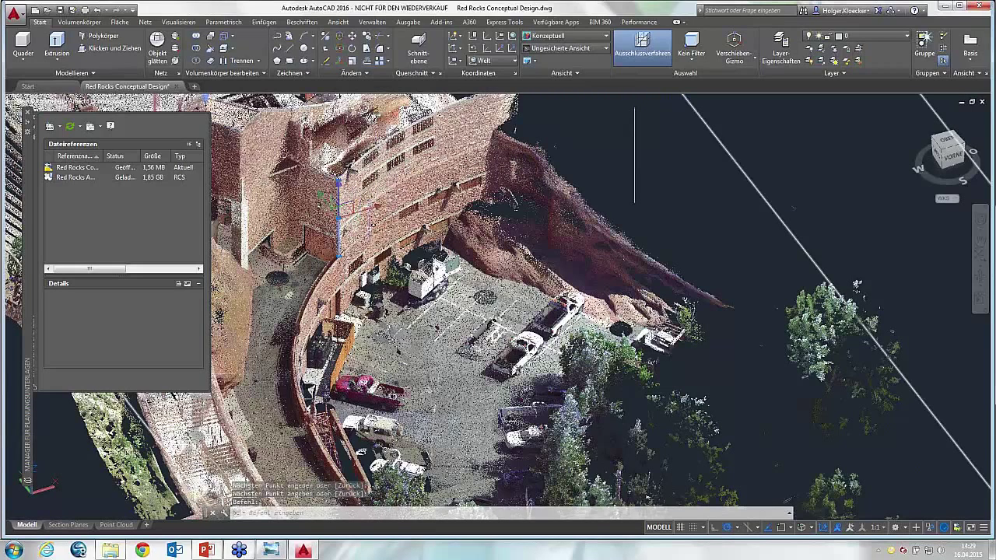
# Start a revolved surface with its axis snapped to the vertical line's two endpoints
pyautogui.click(119, 22)
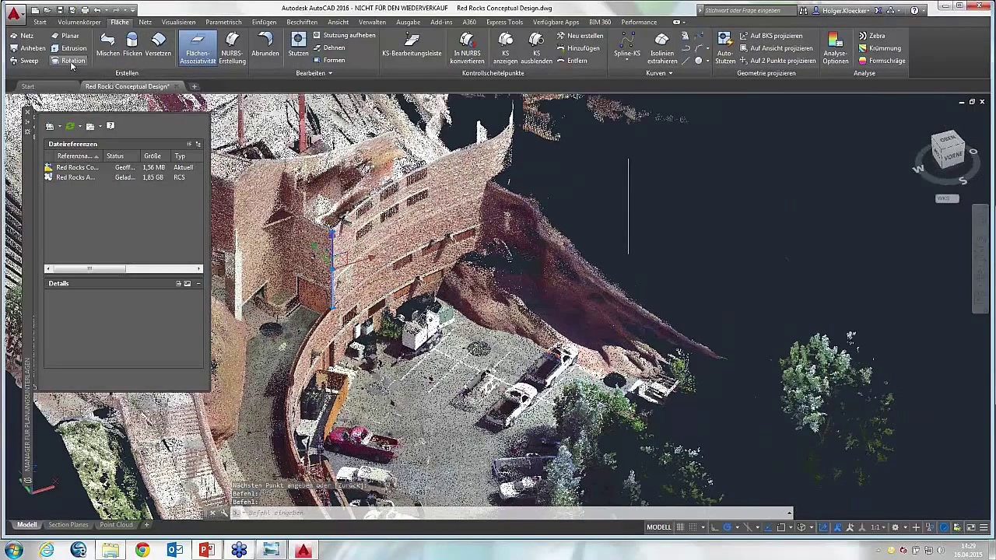
pyautogui.click(72, 60)
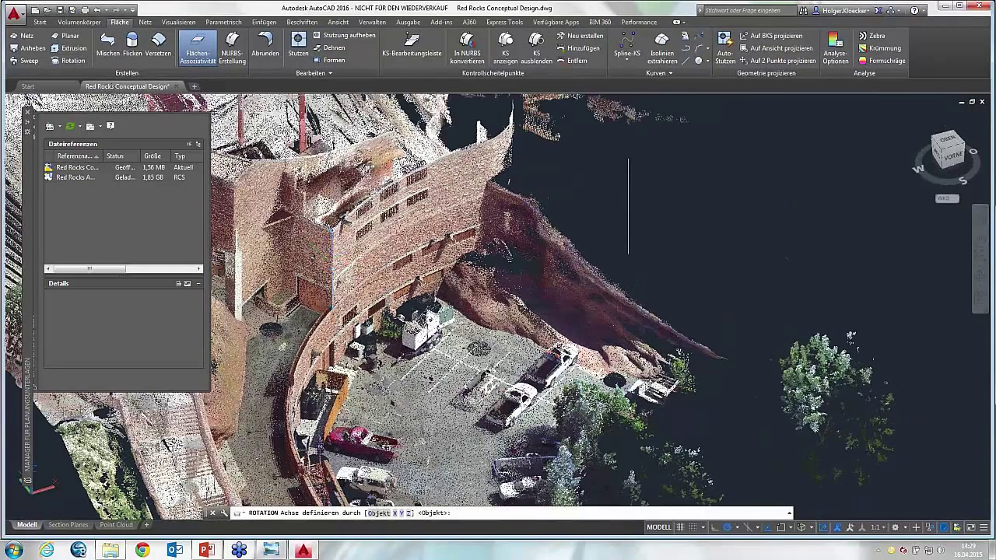
pyautogui.keyDown('shift'); pyautogui.rightClick(630, 260); pyautogui.keyUp('shift')
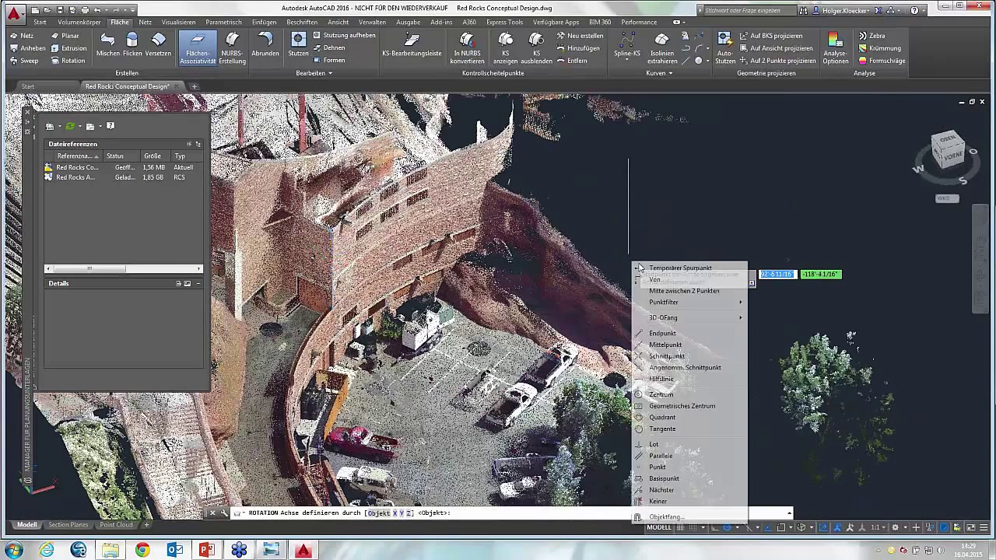
pyautogui.click(660, 336)
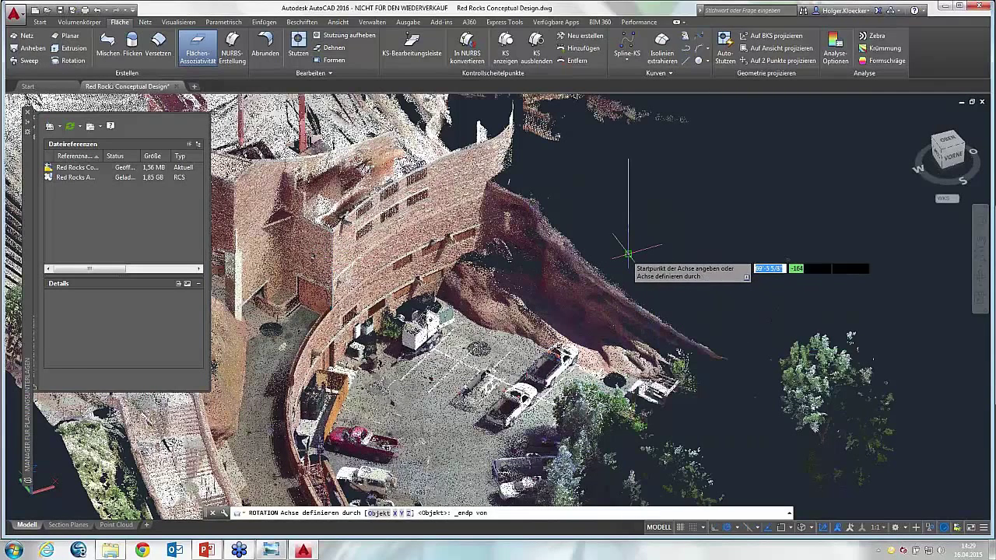
pyautogui.click(629, 264)
pyautogui.keyDown('shift'); pyautogui.rightClick(629, 173); pyautogui.keyUp('shift')
pyautogui.click(669, 244)
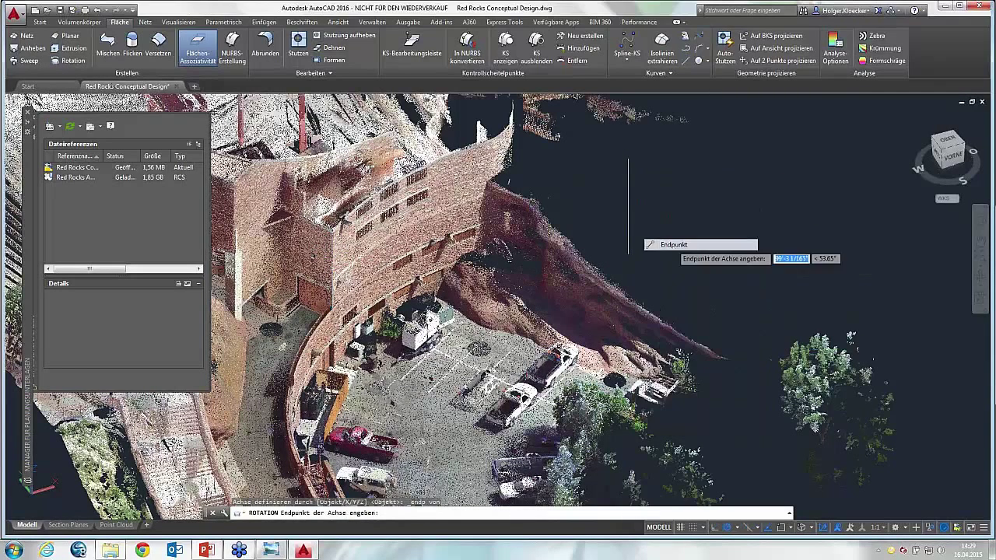
pyautogui.click(636, 177)
# Reverse the rotation direction and set the sweep angle to follow the curved wall
pyautogui.scroll(-3, 599, 180)
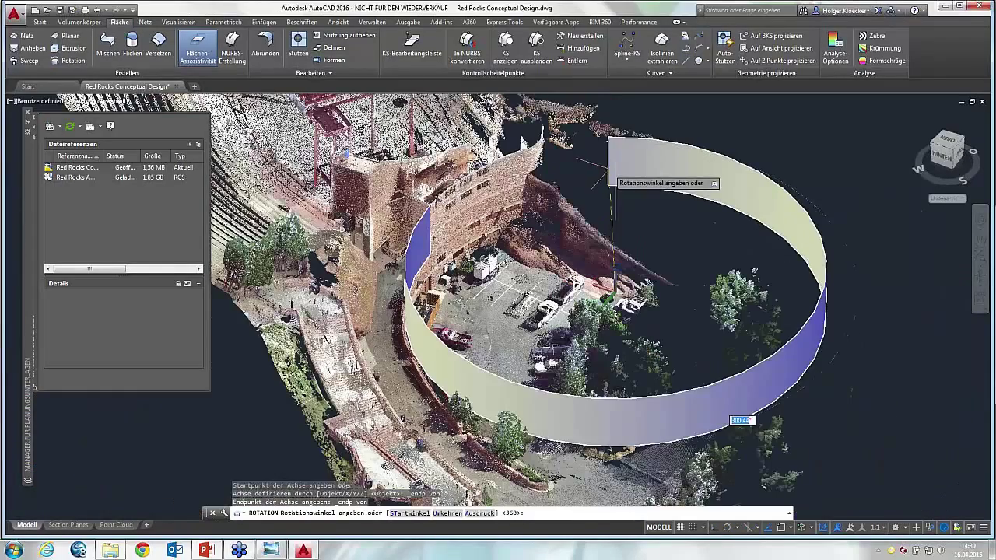
pyautogui.scroll(2, 599, 182)
pyautogui.moveTo(621, 187); pyautogui.dragTo(540, 165, button='middle')
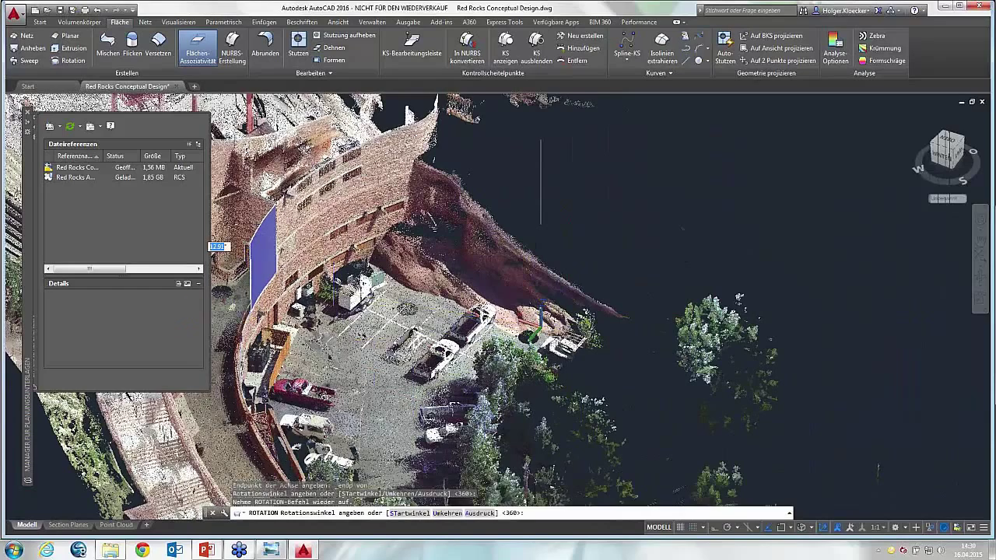
pyautogui.rightClick(482, 203)
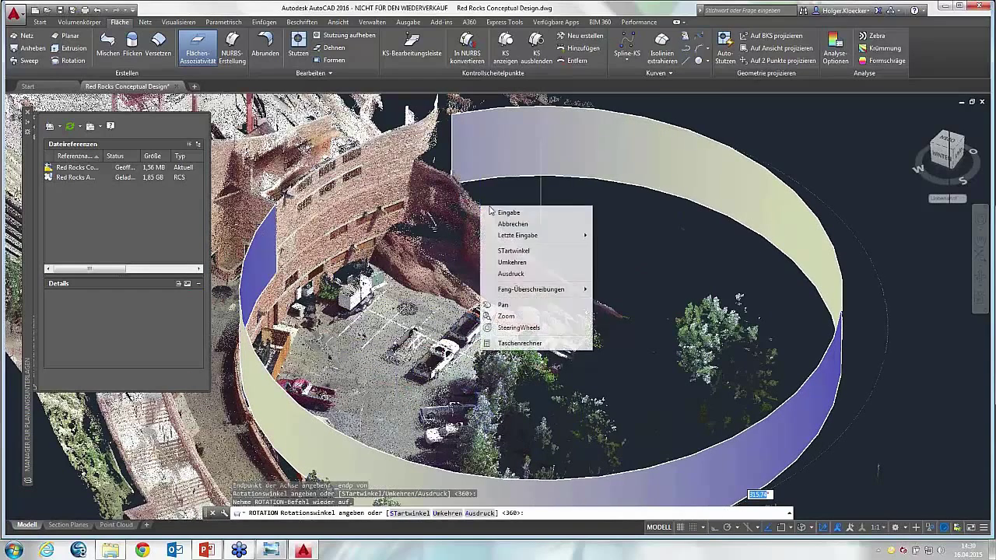
pyautogui.click(489, 211)
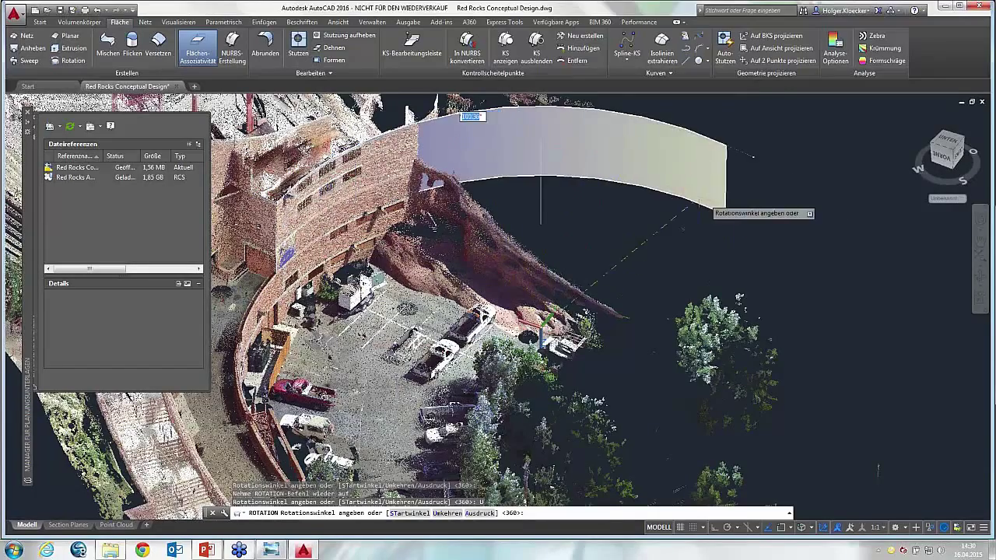
pyautogui.moveTo(540, 183); pyautogui.dragTo(668, 207, button='middle')
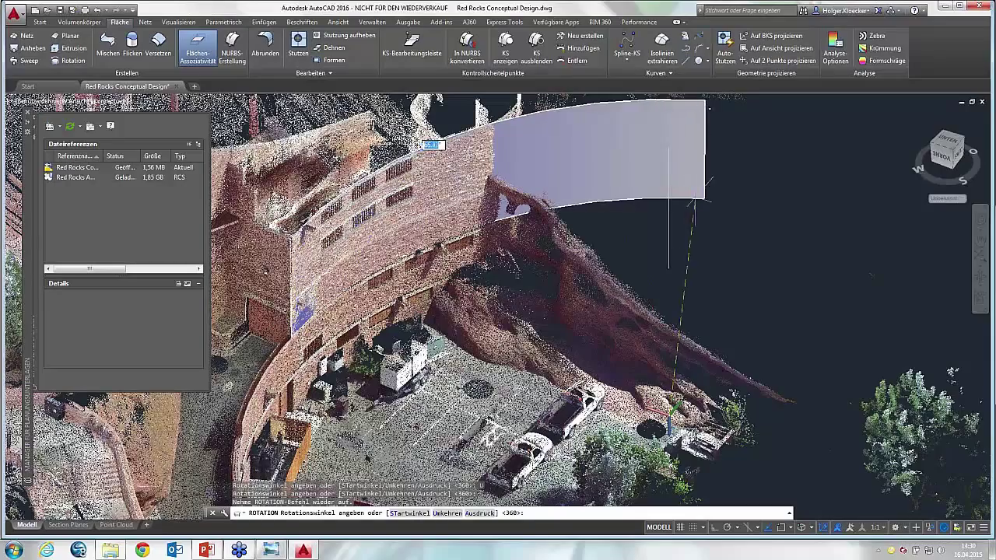
pyautogui.click(592, 189)
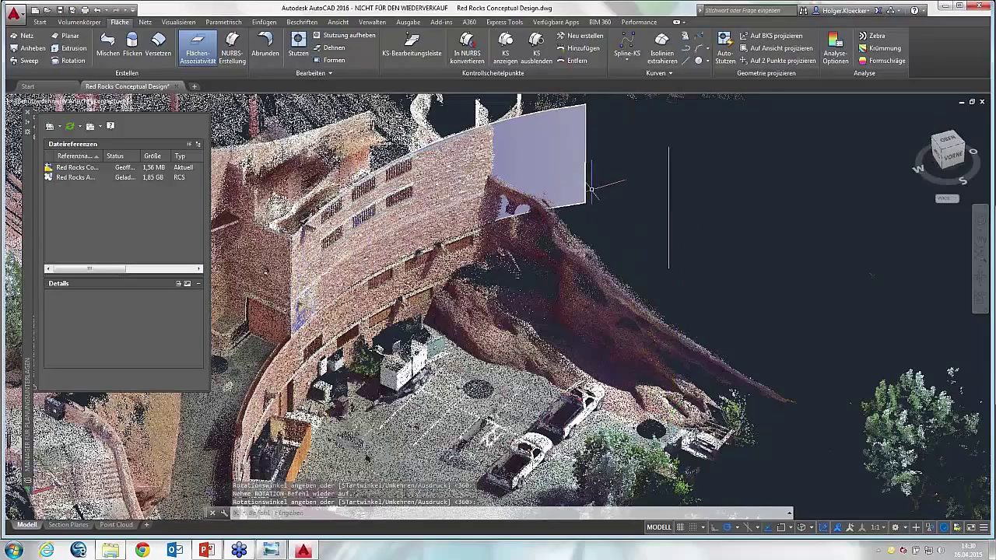
pyautogui.moveTo(592, 189)
pyautogui.keyDown('shift'); pyautogui.mouseDown(button='middle')
pyautogui.moveTo(805, 513)
pyautogui.moveTo(621, 234)
pyautogui.mouseUp(button='middle'); pyautogui.keyUp('shift')
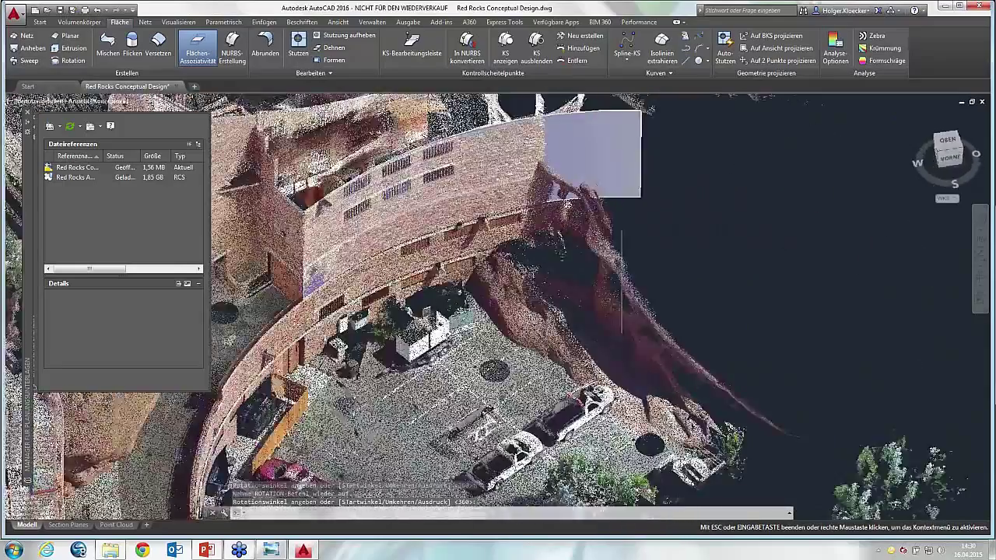
pyautogui.keyDown('shift'); pyautogui.moveTo(620, 234); pyautogui.dragTo(666, 167, button='middle'); pyautogui.keyUp('shift')
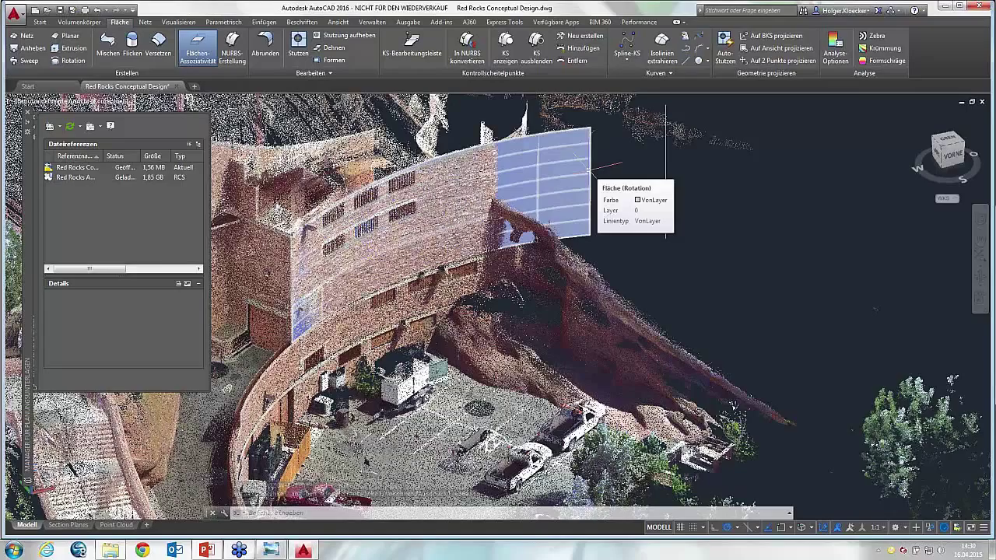
pyautogui.moveTo(600, 217)
pyautogui.keyDown('shift'); pyautogui.mouseDown(button='middle')
pyautogui.moveTo(646, 307)
pyautogui.moveTo(686, 241)
pyautogui.mouseUp(button='middle'); pyautogui.keyUp('shift')
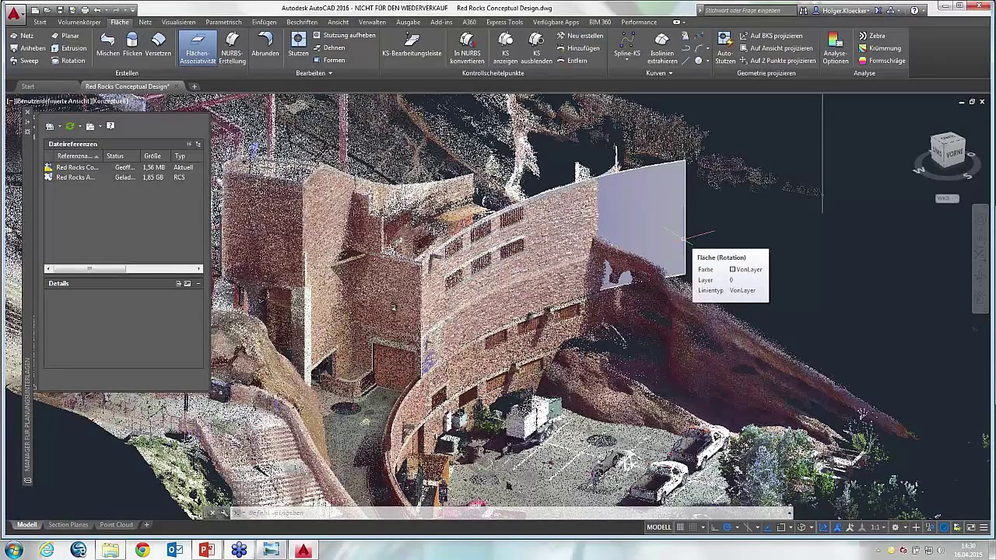
pyautogui.click(684, 233)
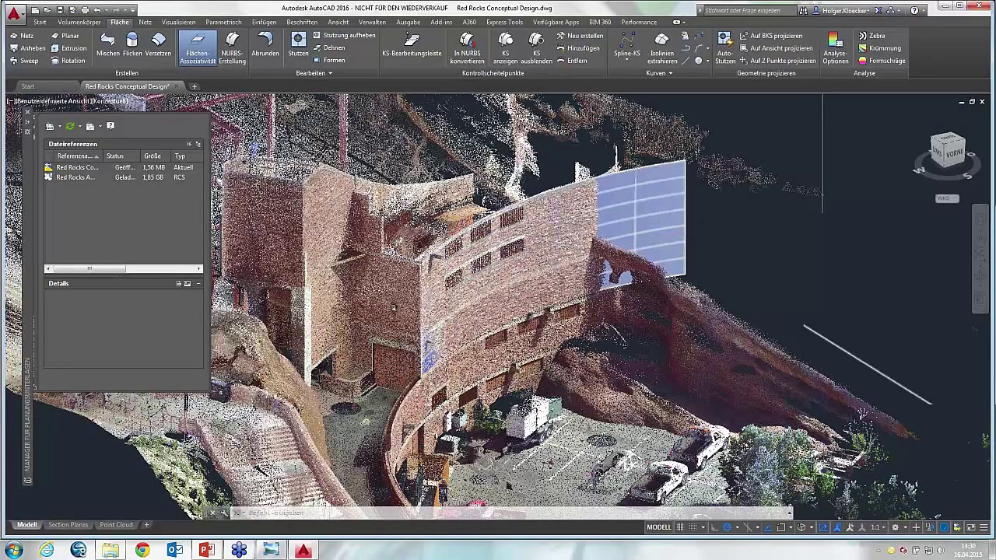
# Close Red Rocks without saving and open Render Chevy.dwg in model space
pyautogui.click(176, 86)
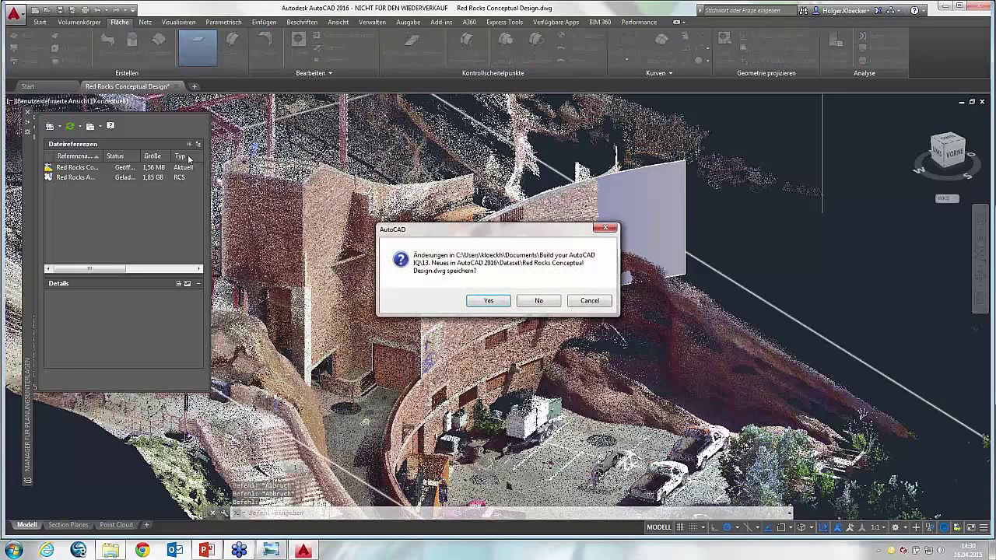
pyautogui.click(528, 302)
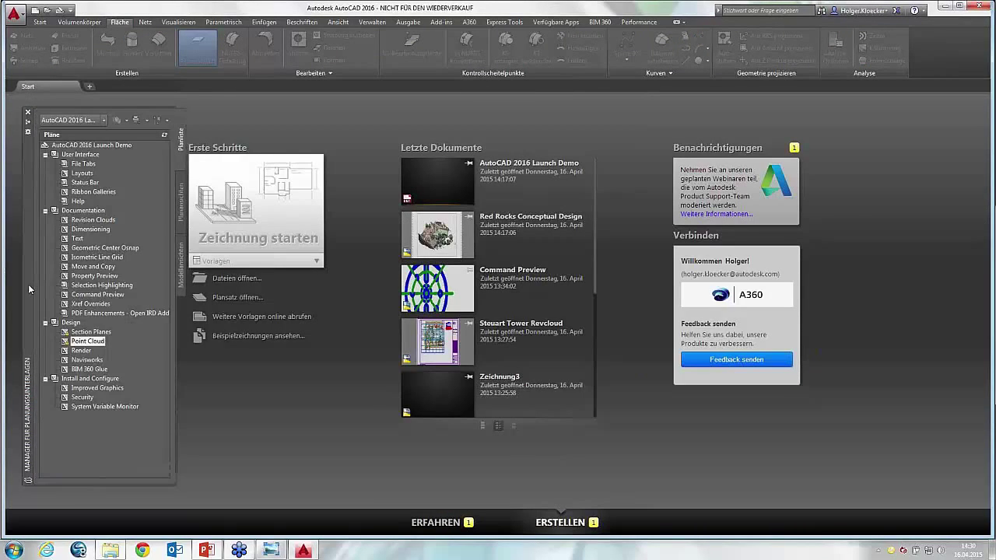
pyautogui.doubleClick(81, 350)
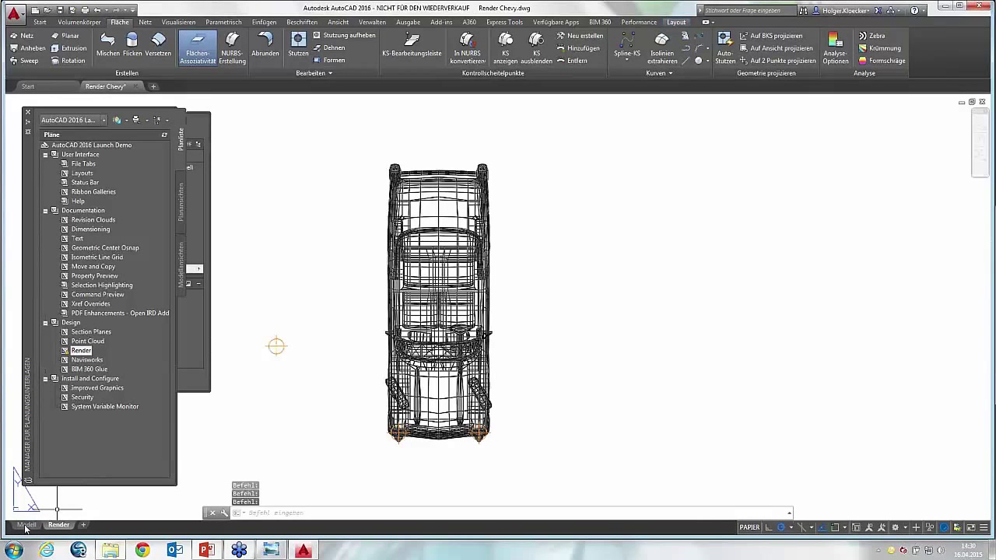
pyautogui.click(25, 527)
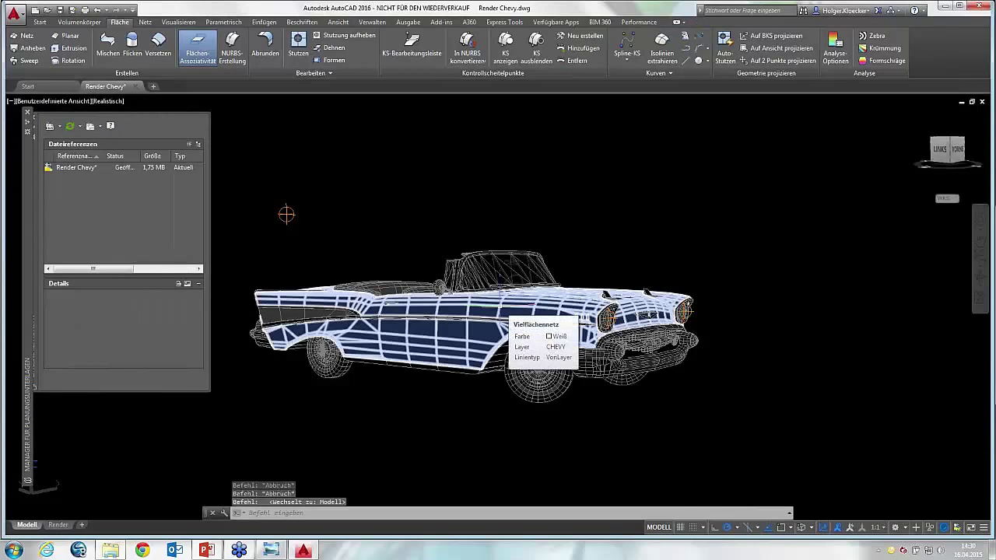
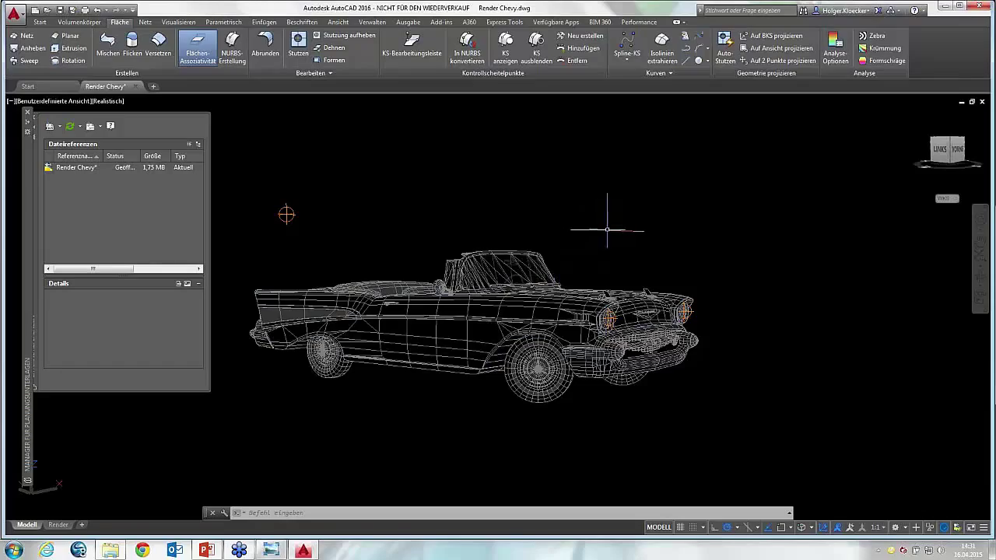
# Orbit and zoom the wireframe car to a close front three-quarter view, then show the Visualize tools
pyautogui.moveTo(607, 230)
pyautogui.keyDown('shift'); pyautogui.mouseDown(button='middle')
pyautogui.moveTo(594, 244)
pyautogui.moveTo(560, 234)
pyautogui.mouseUp(button='middle'); pyautogui.keyUp('shift')
pyautogui.scroll(3, 584, 242)
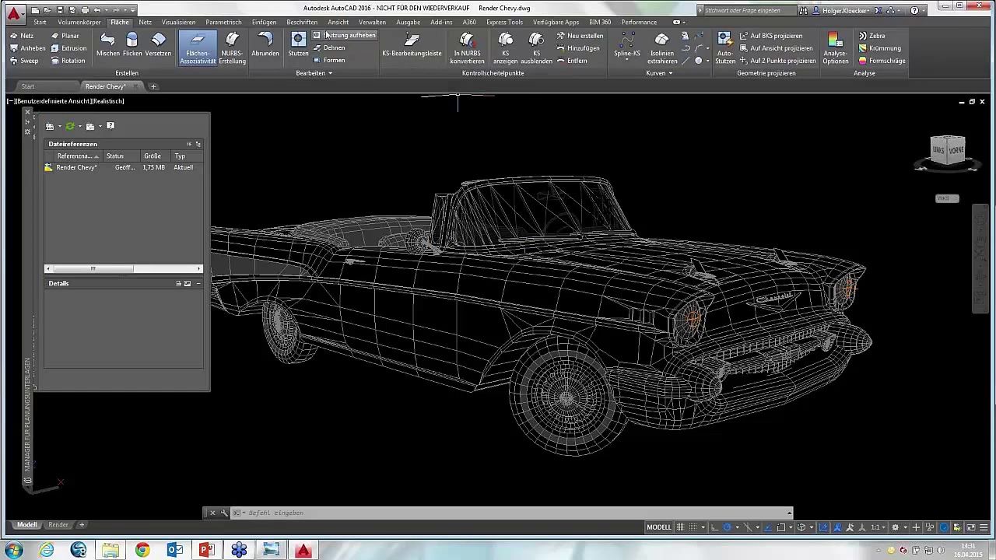
pyautogui.click(179, 22)
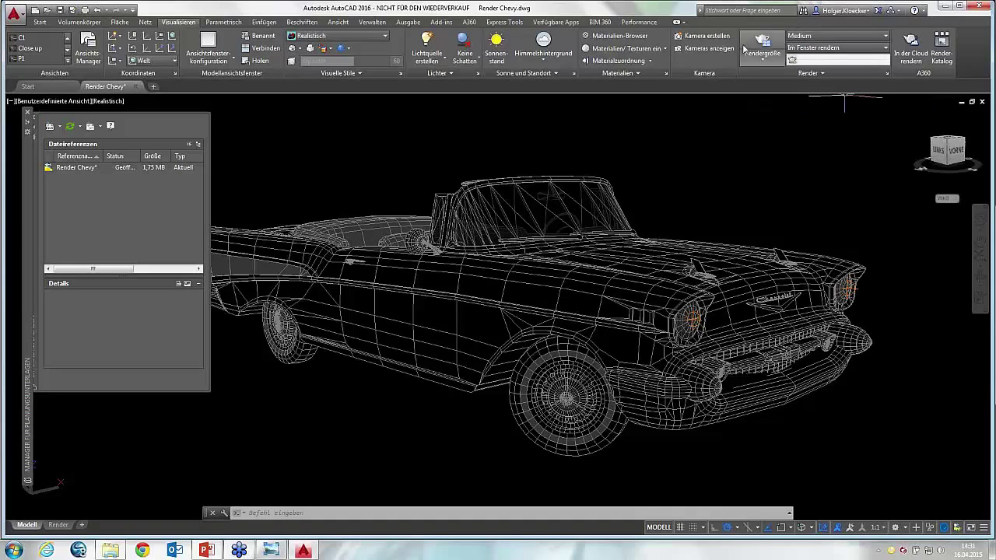
# Review the render quality presets and the Render in Window output, keeping Medium selected
pyautogui.click(840, 36)
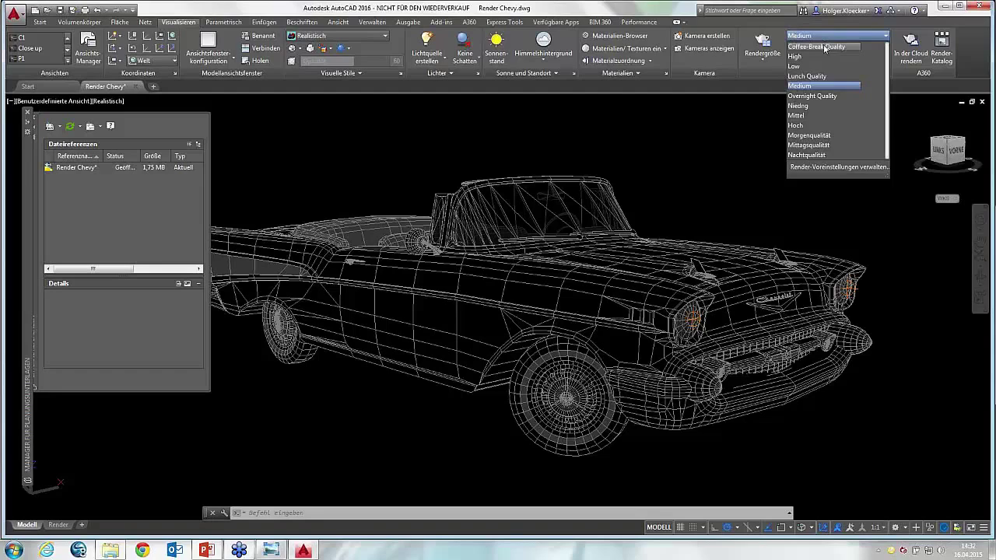
pyautogui.click(811, 84)
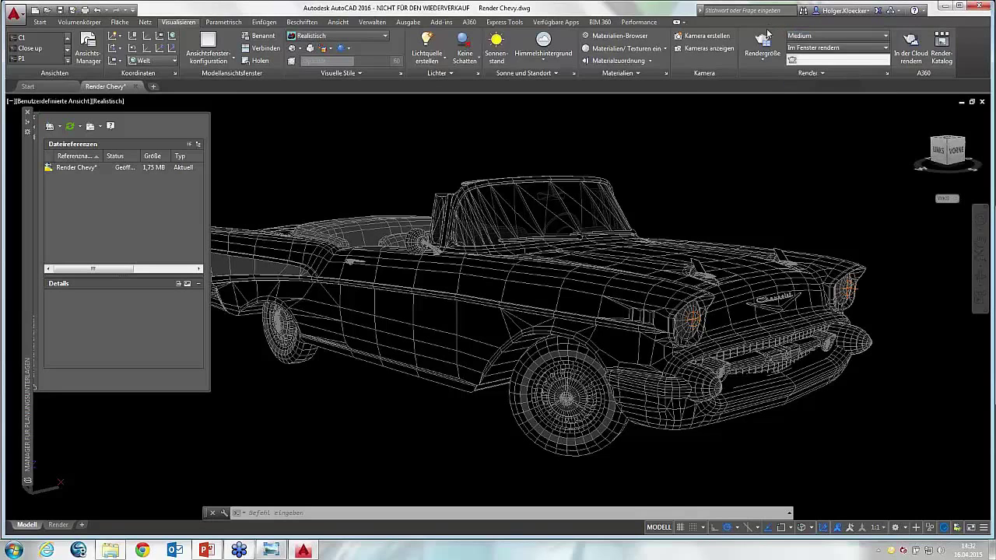
pyautogui.click(811, 49)
pyautogui.click(824, 36)
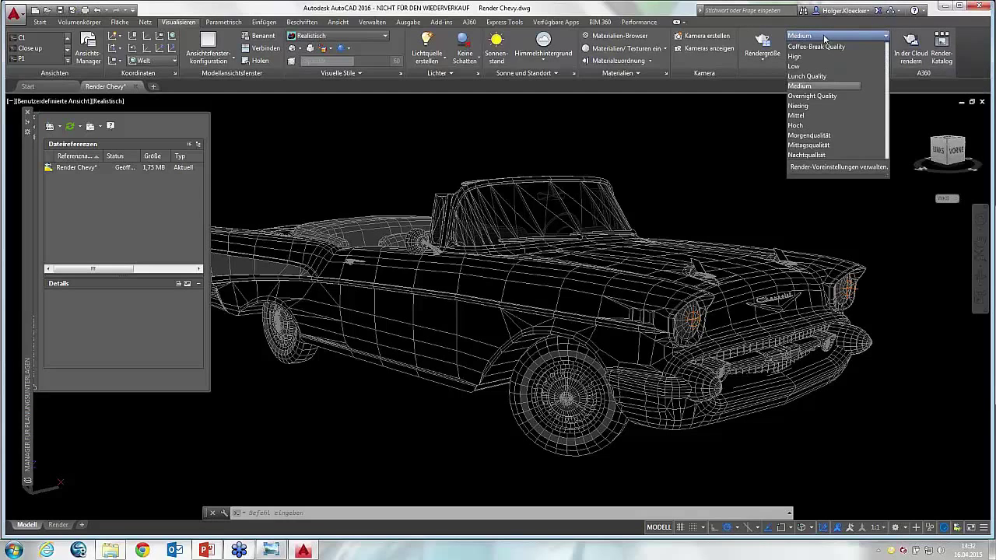
# In the render presets manager, copy the Medium preset and name the copy Demo
pyautogui.click(813, 167)
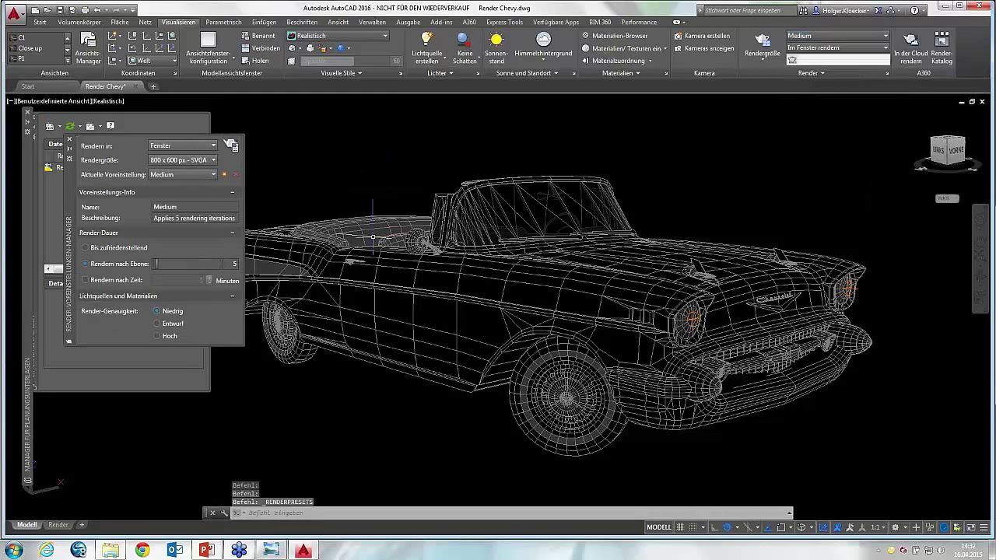
pyautogui.moveTo(71, 207); pyautogui.dragTo(122, 234)
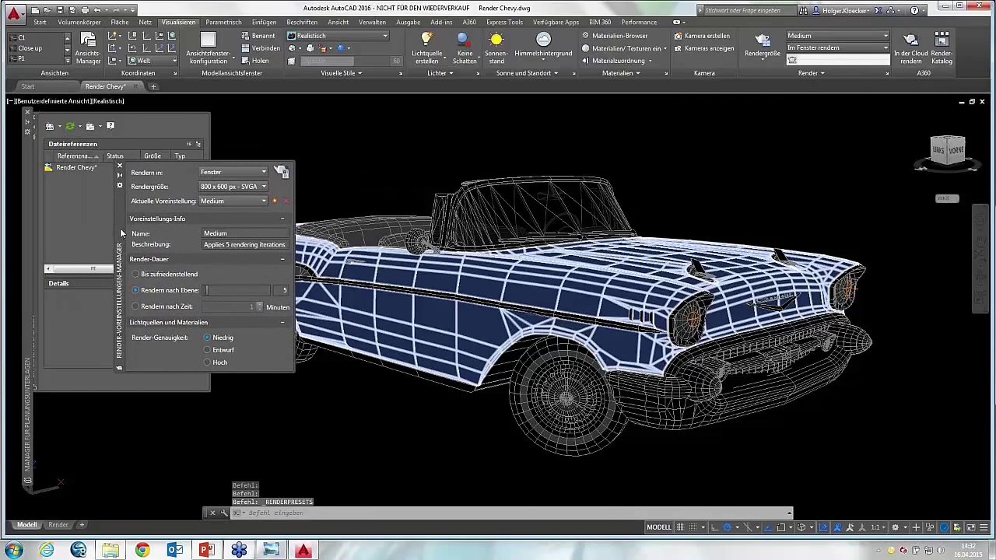
pyautogui.click(274, 201)
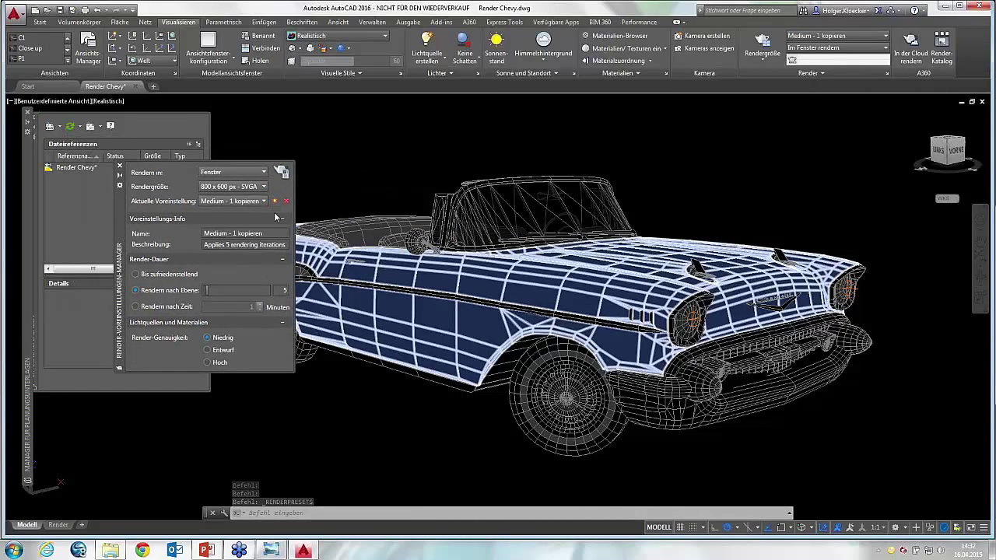
pyautogui.click(272, 233)
pyautogui.write('d')
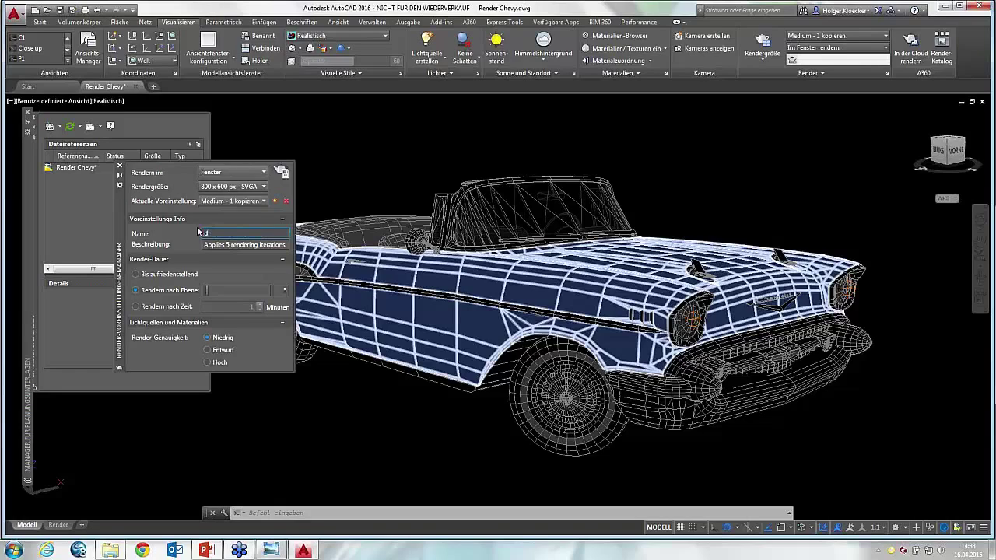
pyautogui.write('emo')
pyautogui.click(224, 245)
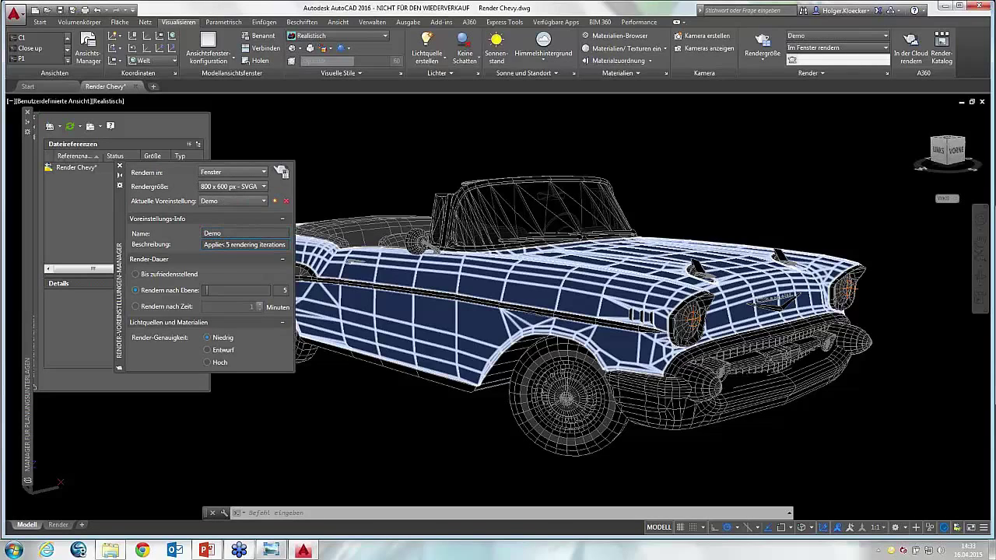
# Set Demo's render duration to Until Satisfactory and close the presets manager
pyautogui.click(144, 279)
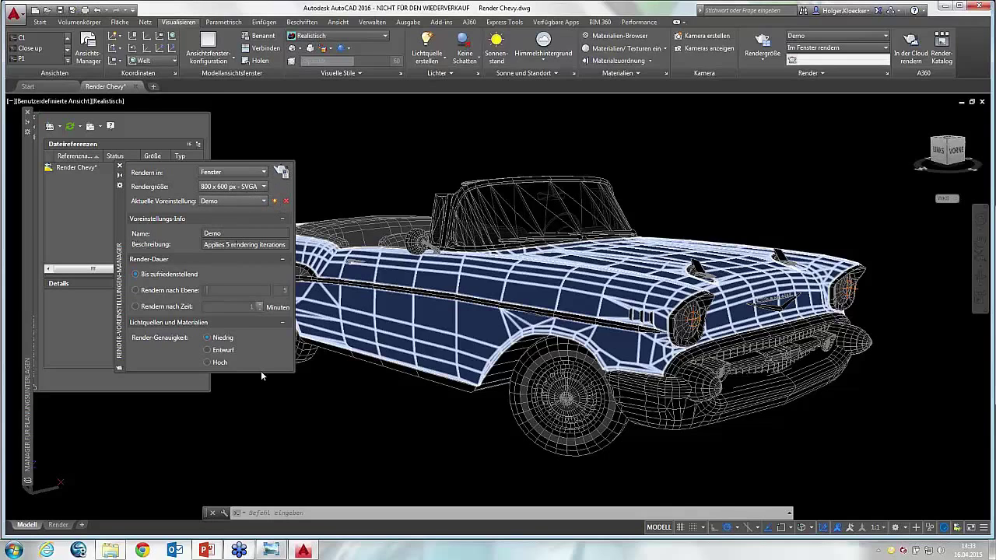
pyautogui.moveTo(261, 374); pyautogui.dragTo(266, 432)
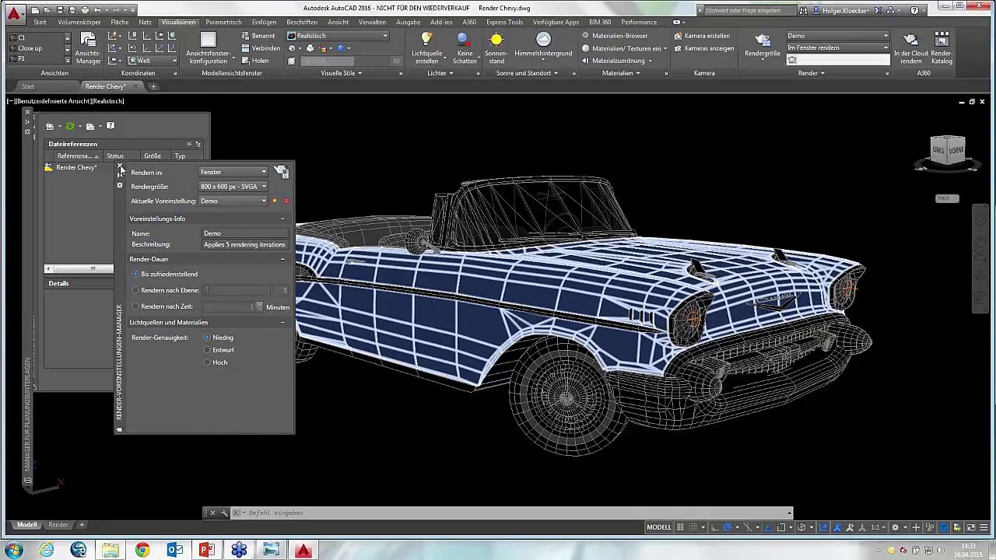
pyautogui.click(119, 166)
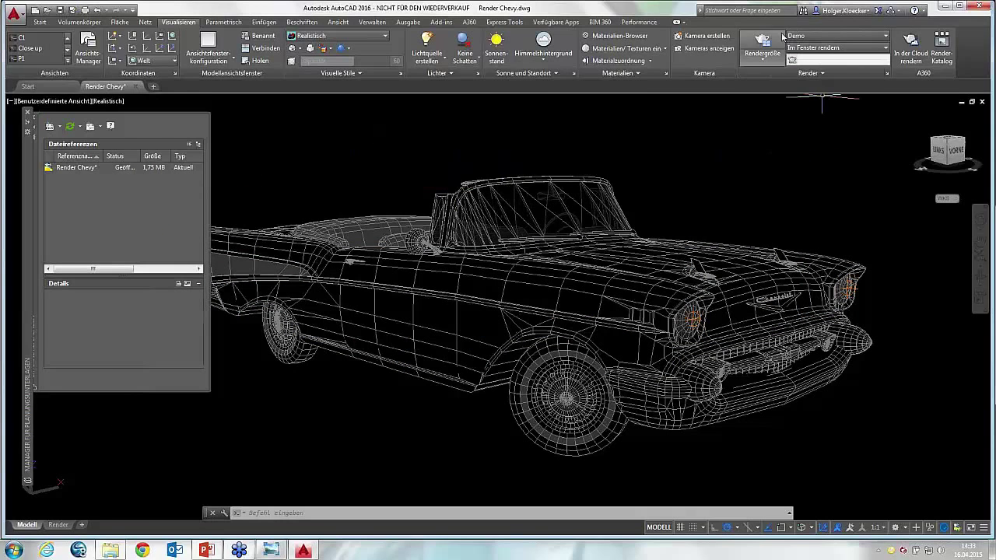
pyautogui.click(767, 42)
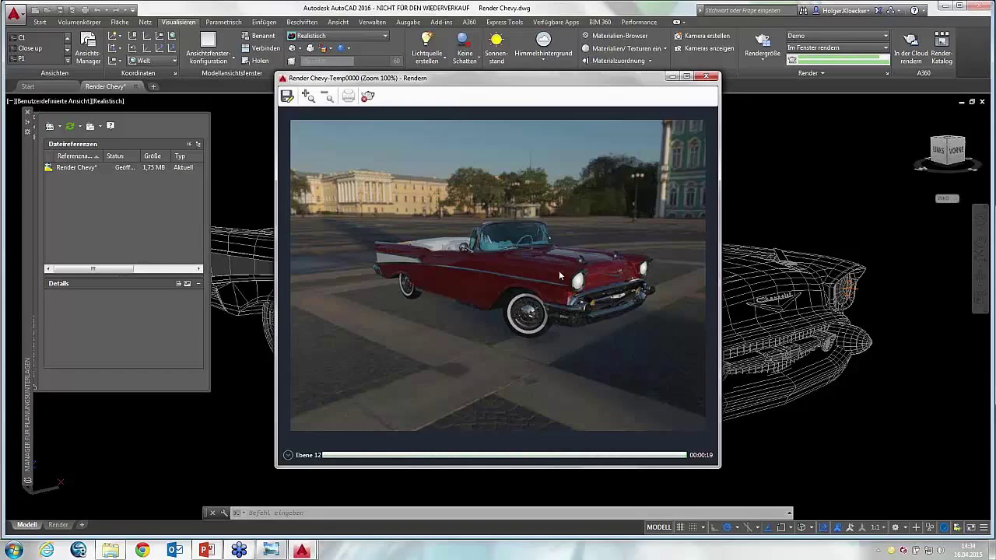
pyautogui.click(366, 95)
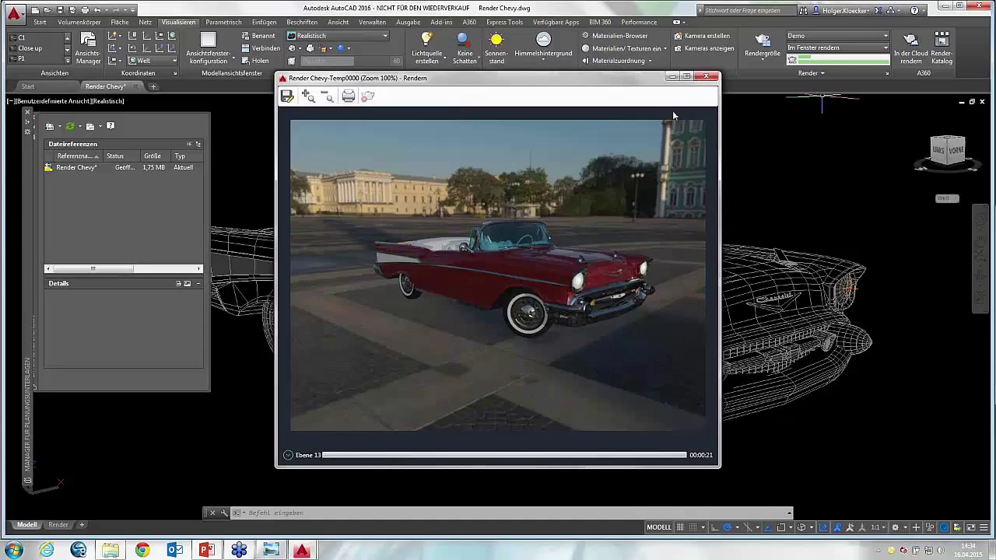
pyautogui.click(706, 76)
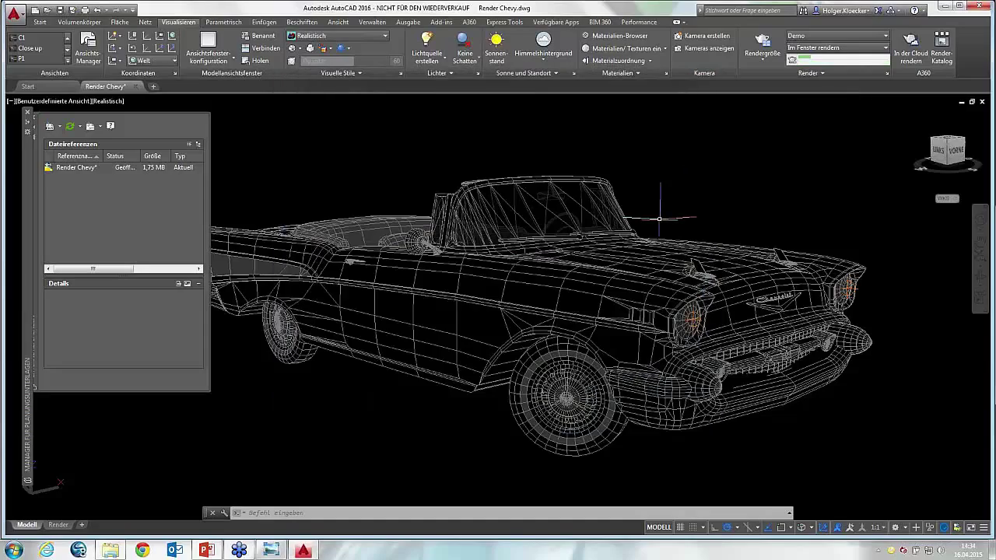
# Orbit the car so its front faces left, start a Demo render, then cancel it
pyautogui.keyDown('shift'); pyautogui.moveTo(659, 219); pyautogui.dragTo(486, 217, button='middle'); pyautogui.keyUp('shift')
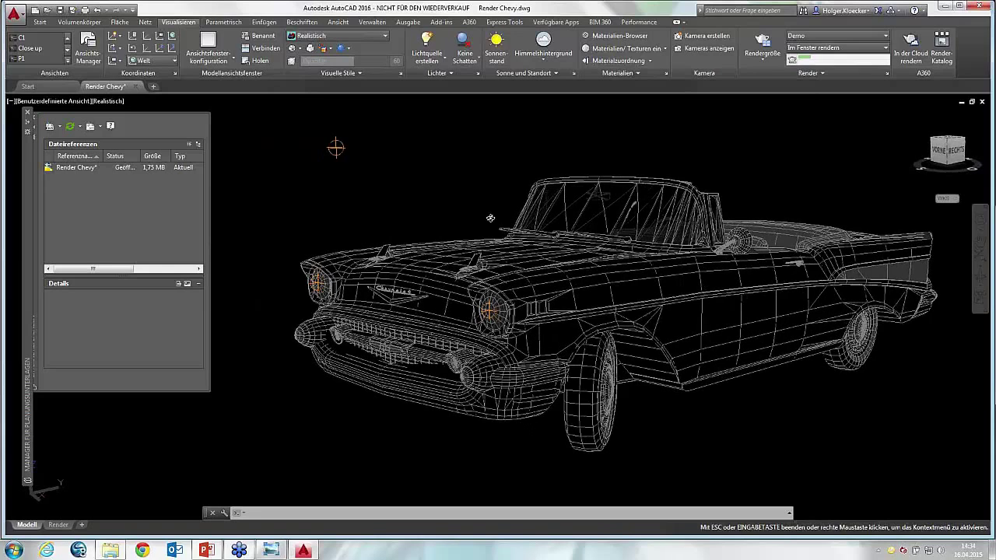
pyautogui.click(748, 54)
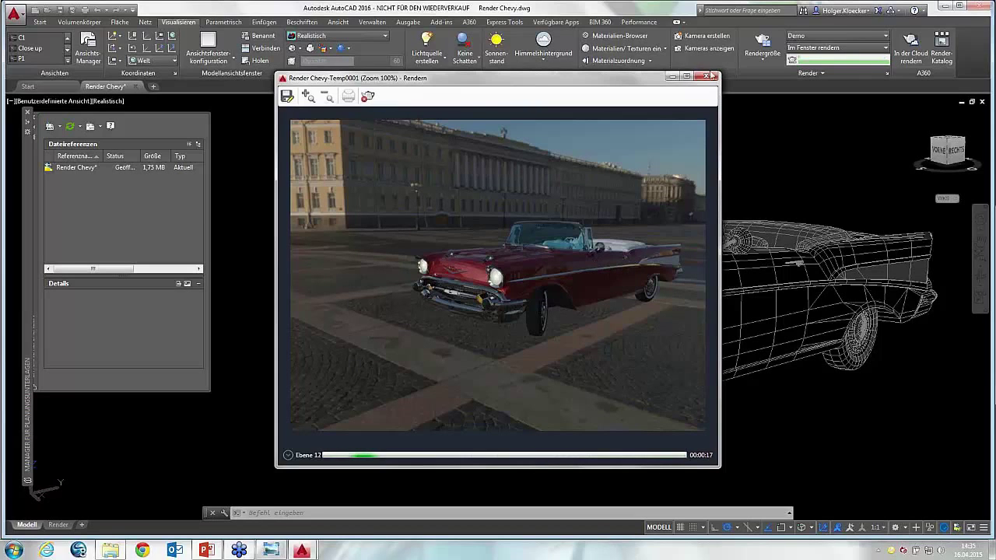
pyautogui.click(706, 76)
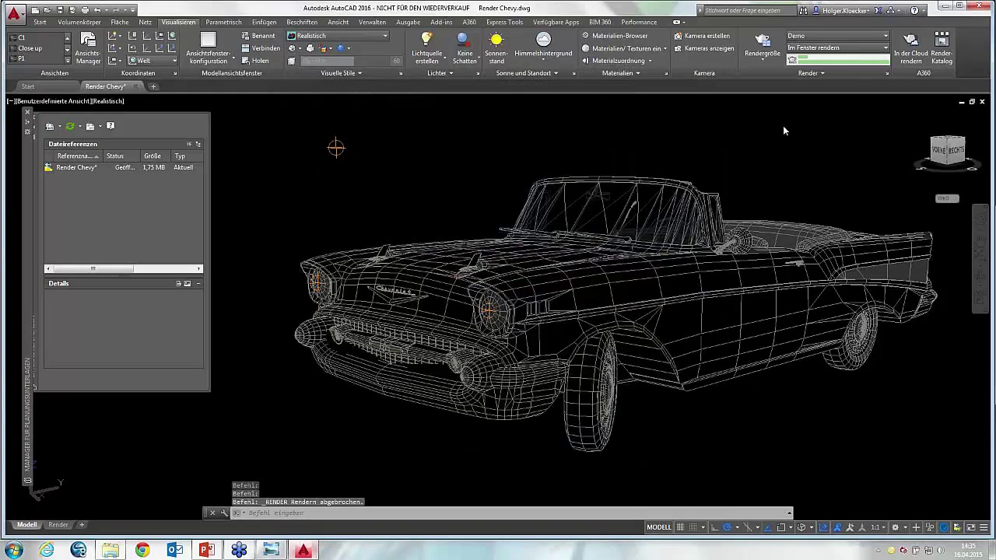
# Open Render Environment and Exposure, switch the environment on, and keep Platz image-based lighting
pyautogui.click(823, 75)
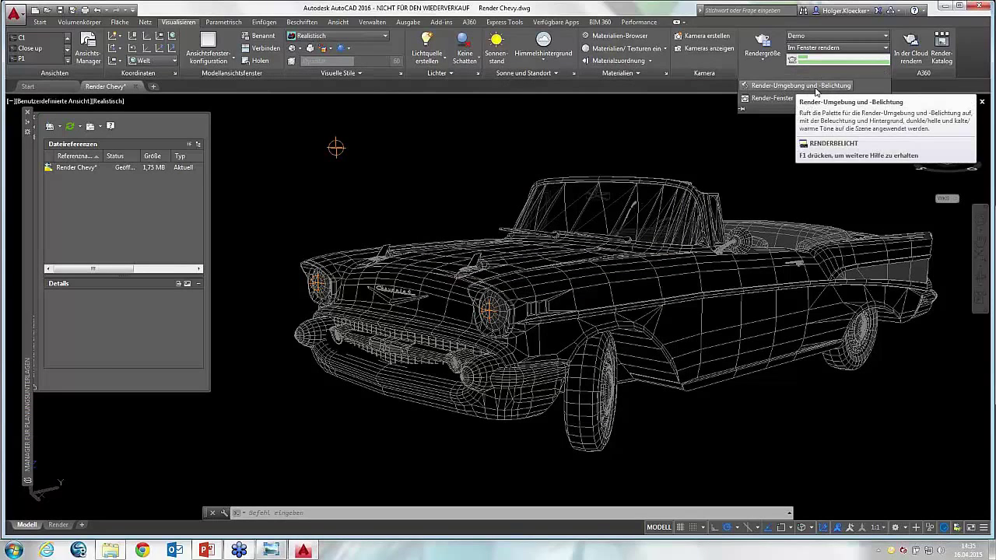
pyautogui.click(817, 86)
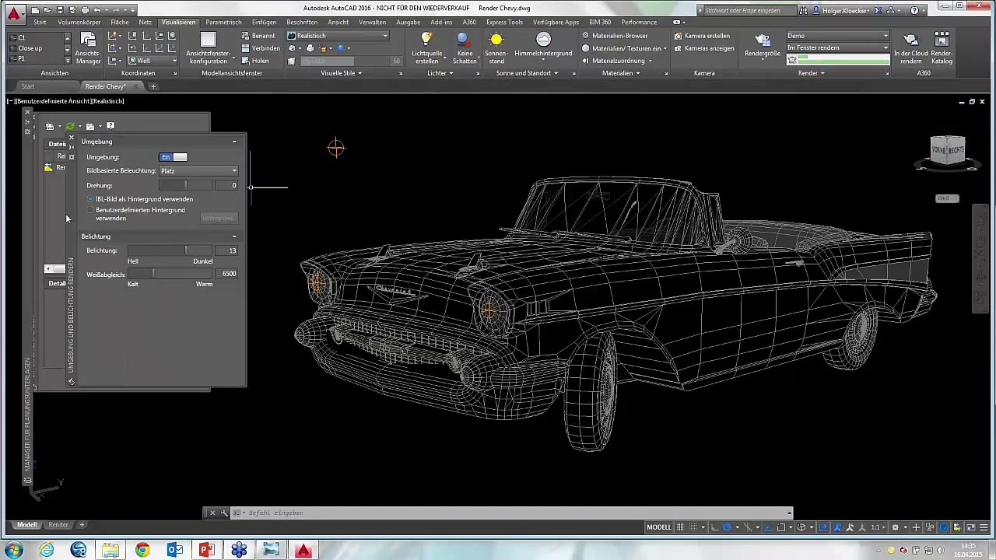
pyautogui.moveTo(84, 233); pyautogui.dragTo(104, 266)
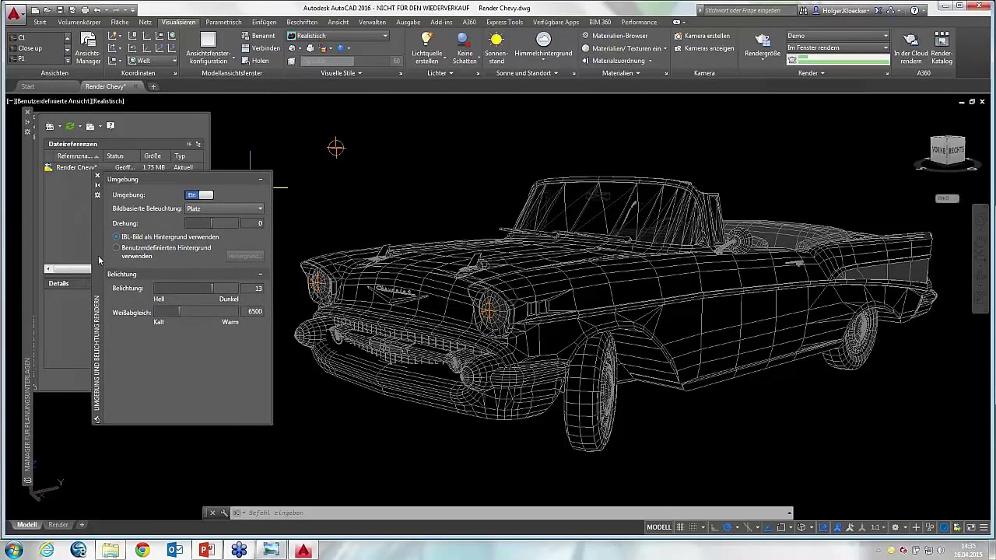
pyautogui.click(195, 199)
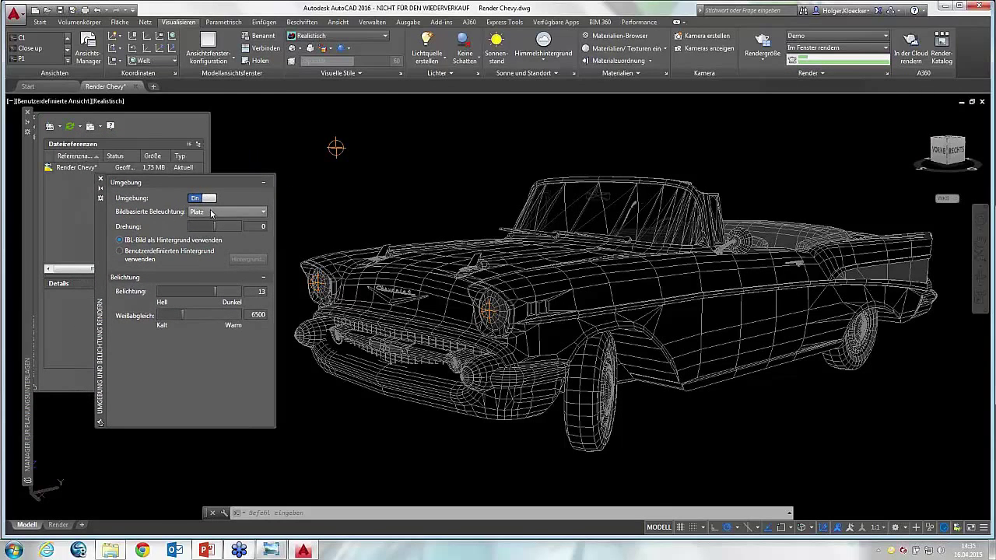
pyautogui.click(211, 213)
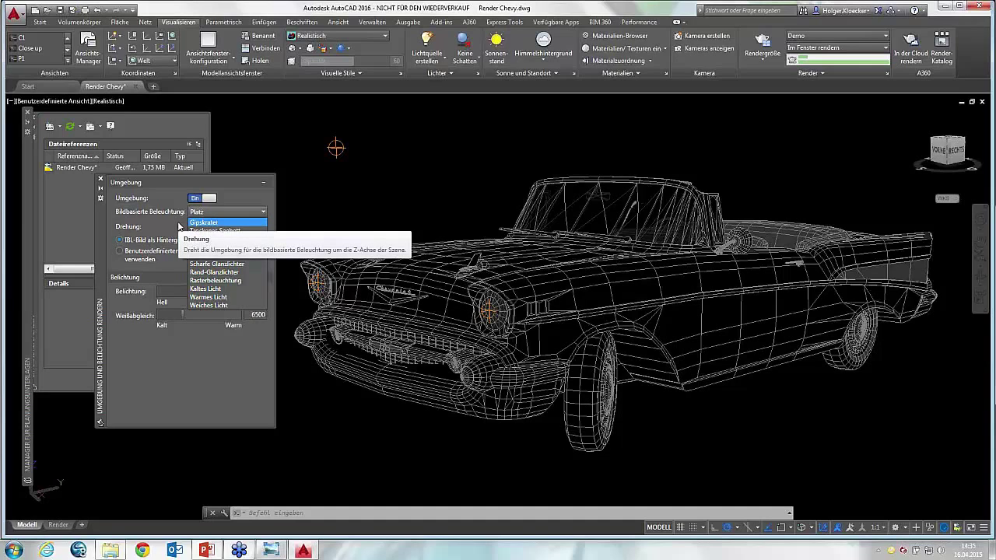
pyautogui.click(178, 225)
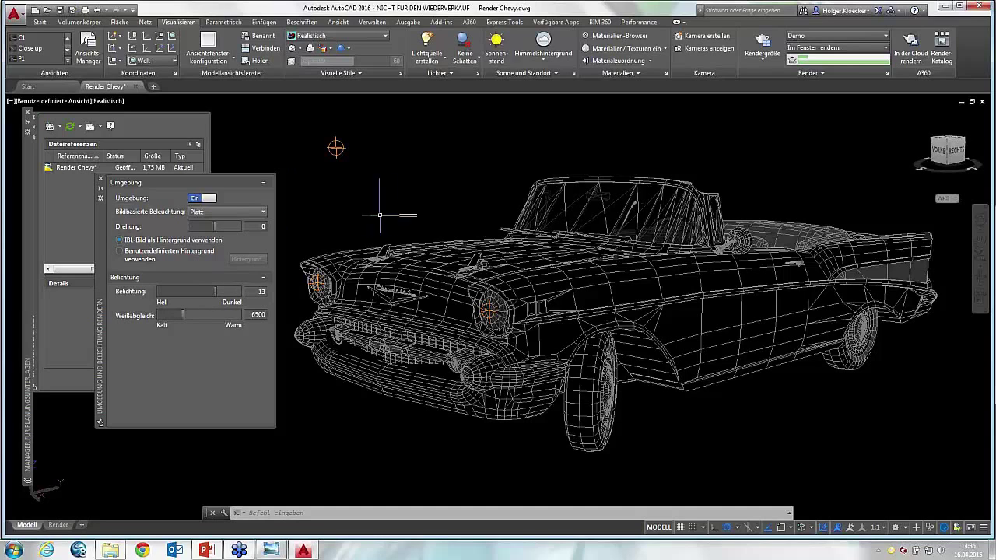
pyautogui.moveTo(517, 247)
pyautogui.keyDown('shift'); pyautogui.mouseDown(button='middle')
pyautogui.moveTo(544, 260)
pyautogui.moveTo(673, 260)
pyautogui.mouseUp(button='middle'); pyautogui.keyUp('shift')
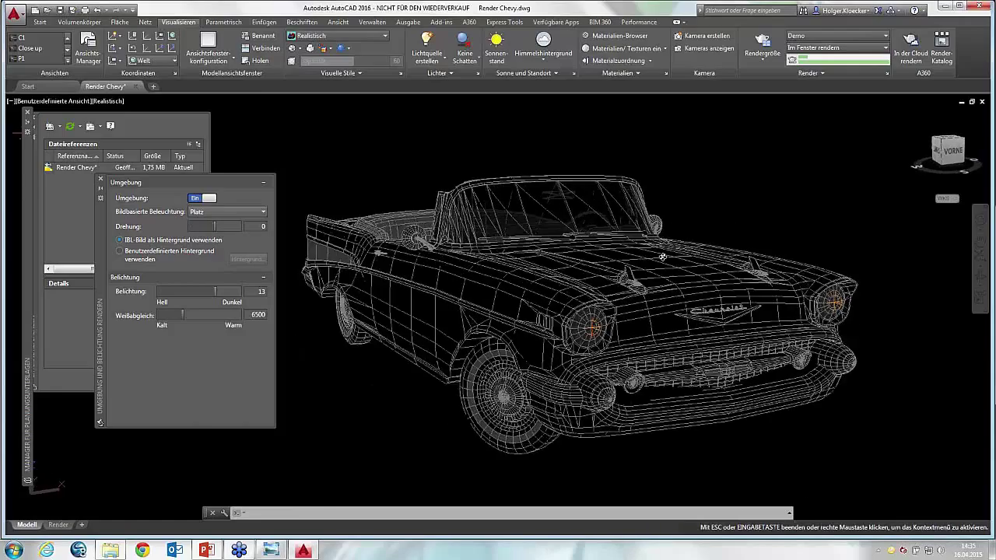
# Pan the car into place, render it with the current lighting, then cancel the render
pyautogui.scroll(5, 680, 211)
pyautogui.scroll(-5, 669, 214)
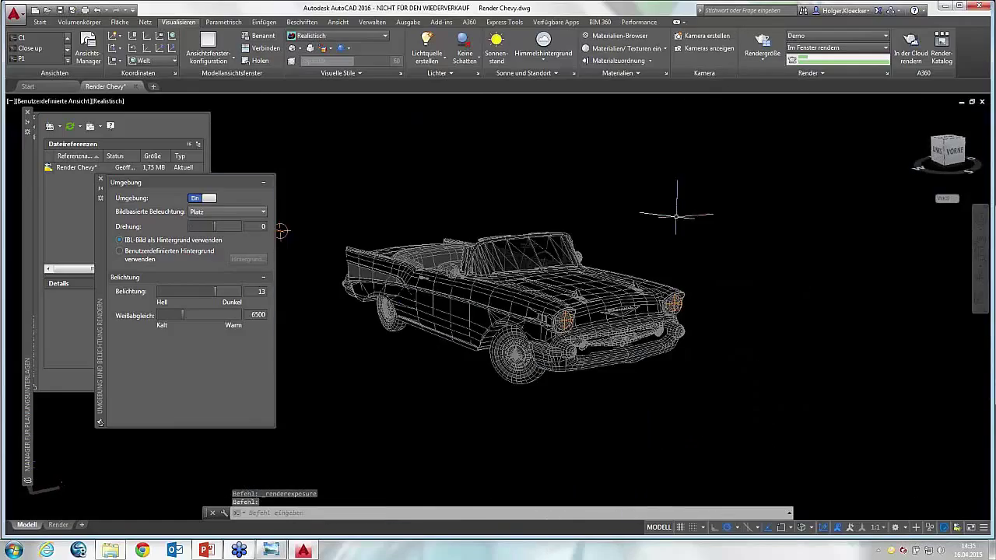
pyautogui.scroll(4, 669, 214)
pyautogui.scroll(-3, 669, 214)
pyautogui.moveTo(778, 319)
pyautogui.mouseDown(button='middle')
pyautogui.moveTo(572, 223)
pyautogui.moveTo(708, 353)
pyautogui.mouseUp(button='middle')
pyautogui.click(761, 47)
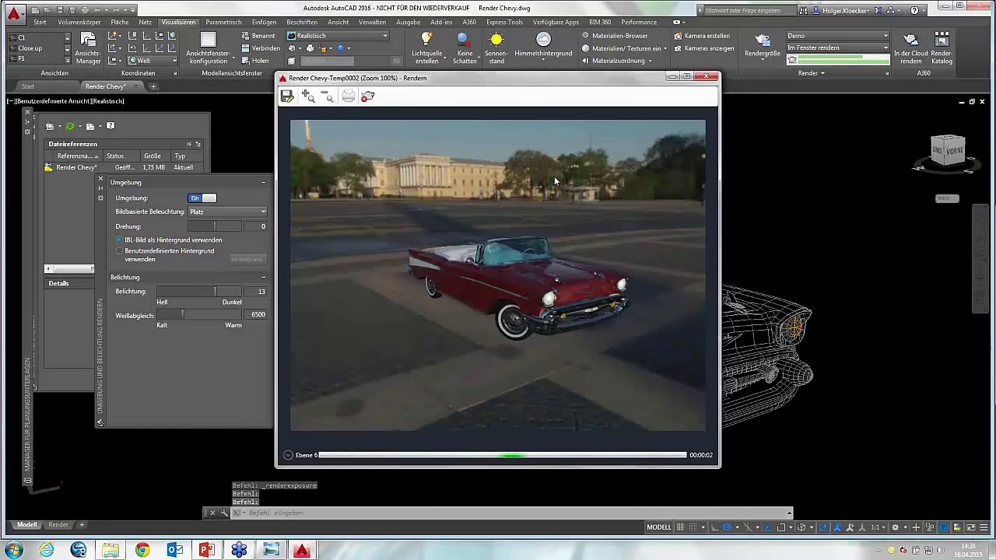
pyautogui.click(706, 77)
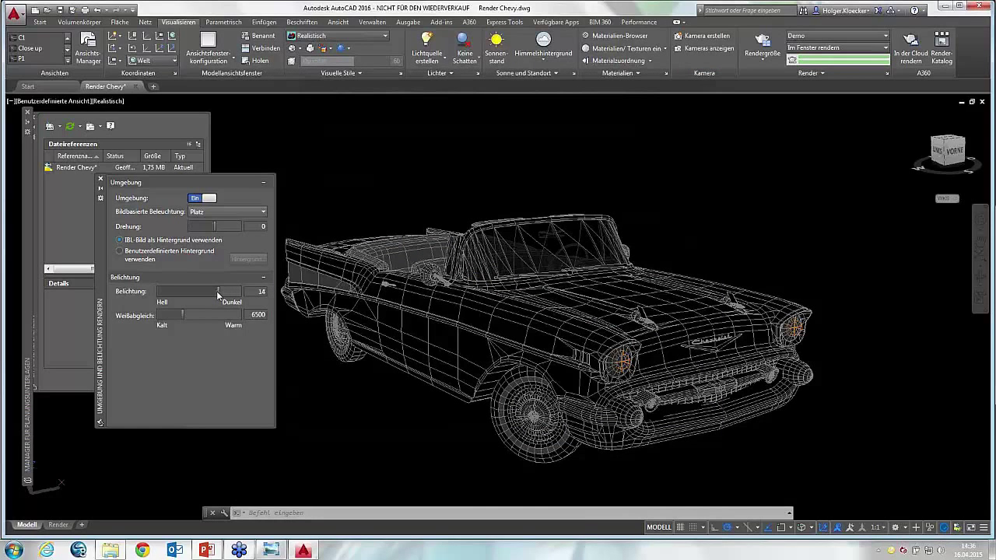
# Change the exposure to 11.4, render the car again, and stop the render partway
pyautogui.moveTo(216, 291); pyautogui.dragTo(208, 293)
pyautogui.click(764, 42)
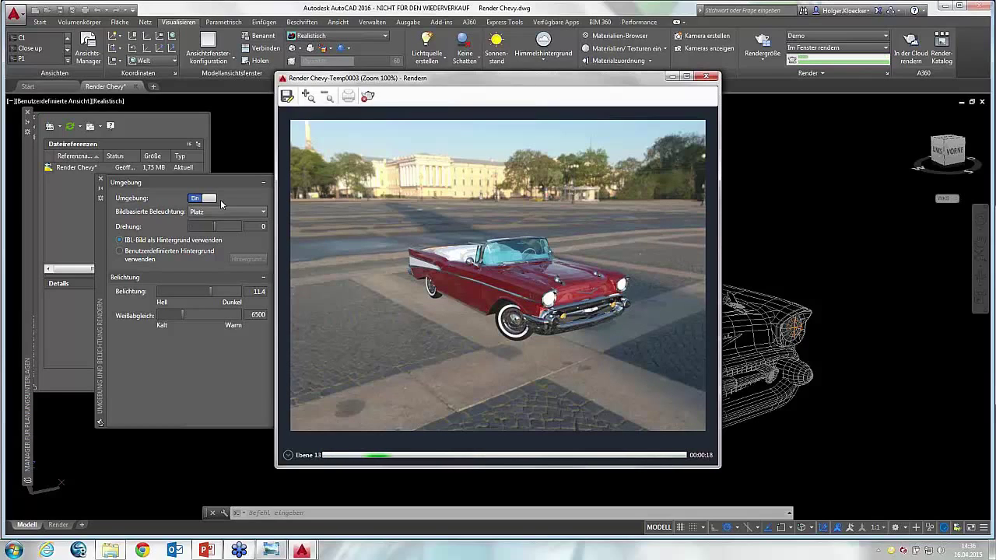
pyautogui.click(369, 96)
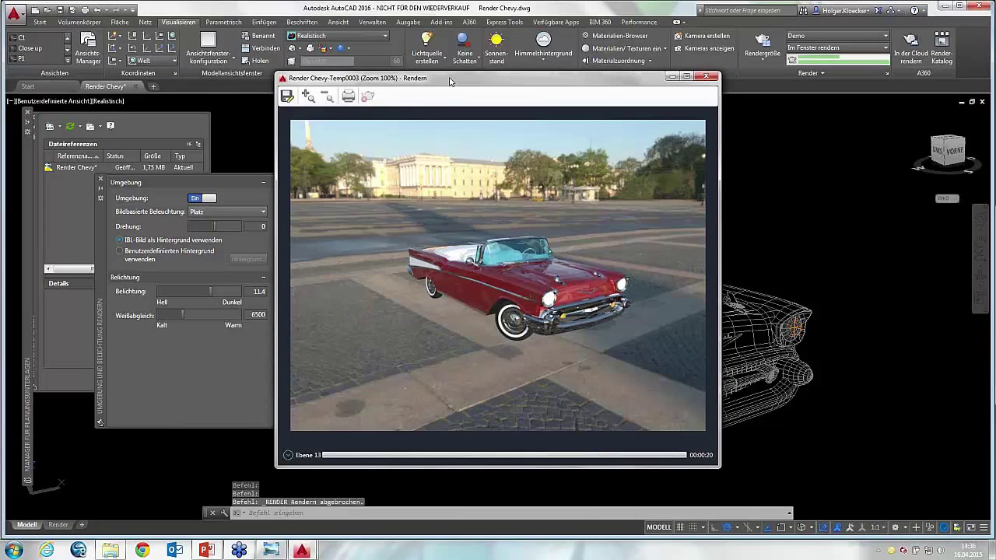
# Expand the render history to review earlier Chevy renders, then collapse it
pyautogui.moveTo(452, 78); pyautogui.dragTo(456, 30)
pyautogui.click(293, 407)
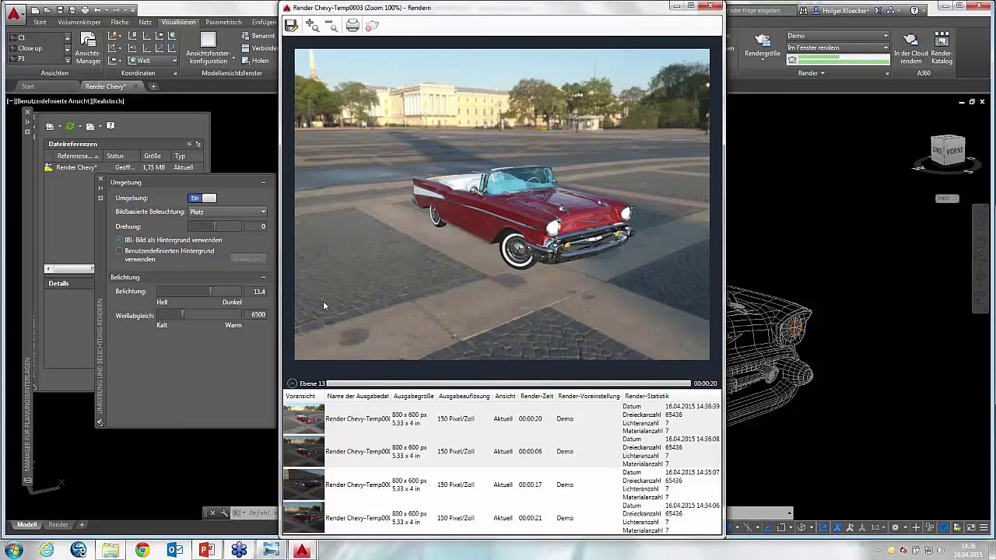
pyautogui.click(293, 382)
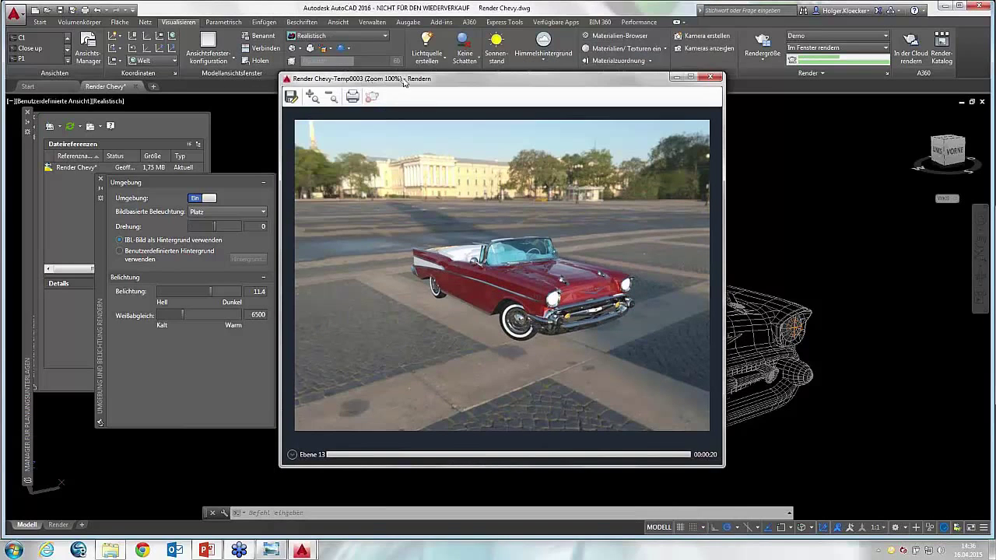
# Close the render window and bring up the render quality presets list
pyautogui.moveTo(403, 81); pyautogui.dragTo(426, 80)
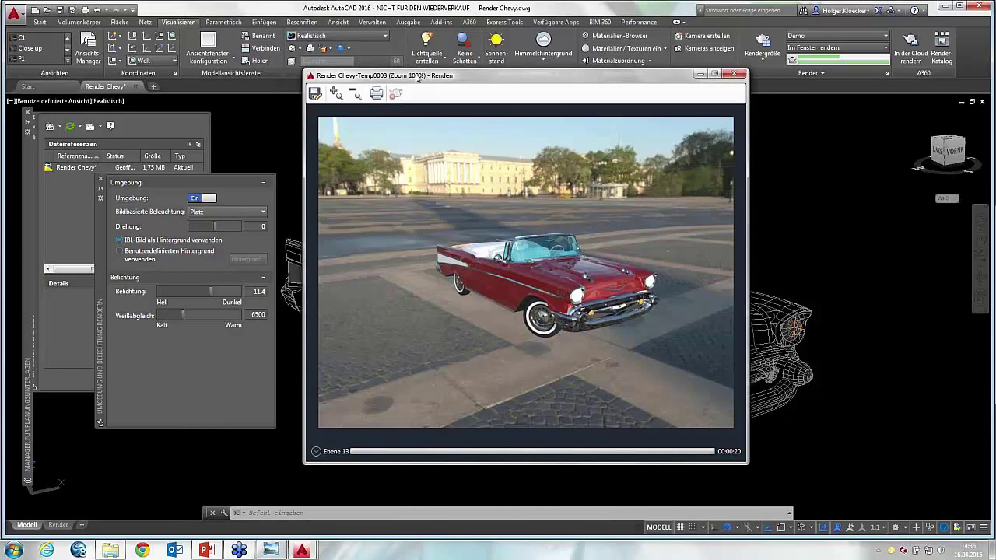
pyautogui.moveTo(417, 76)
pyautogui.mouseDown()
pyautogui.moveTo(441, 78)
pyautogui.moveTo(431, 69)
pyautogui.mouseUp()
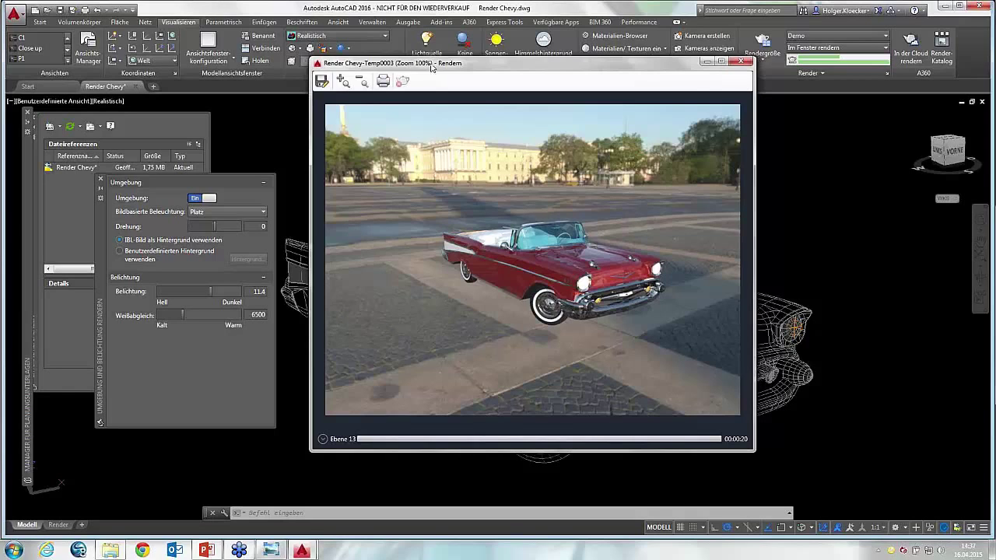
pyautogui.moveTo(432, 68); pyautogui.dragTo(416, 62)
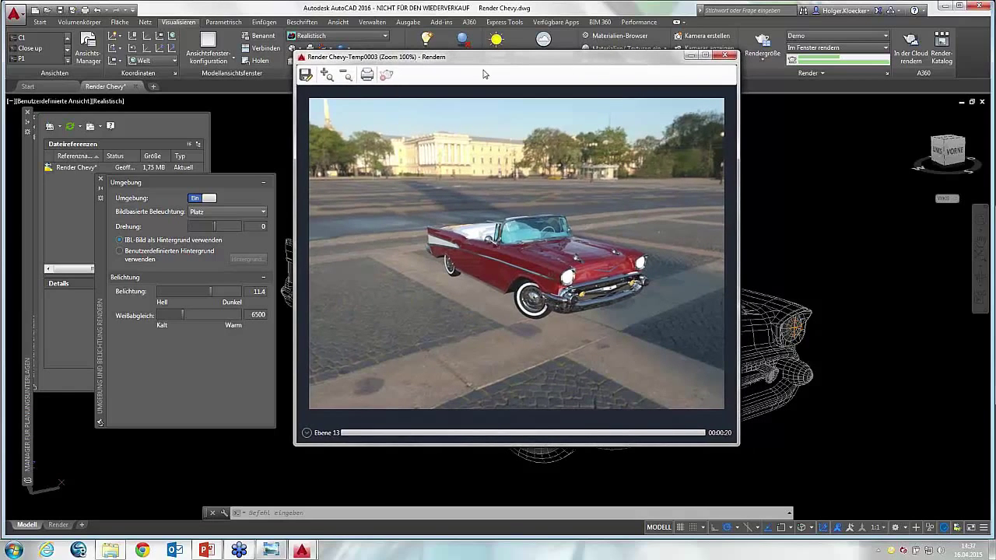
pyautogui.click(729, 57)
pyautogui.click(830, 36)
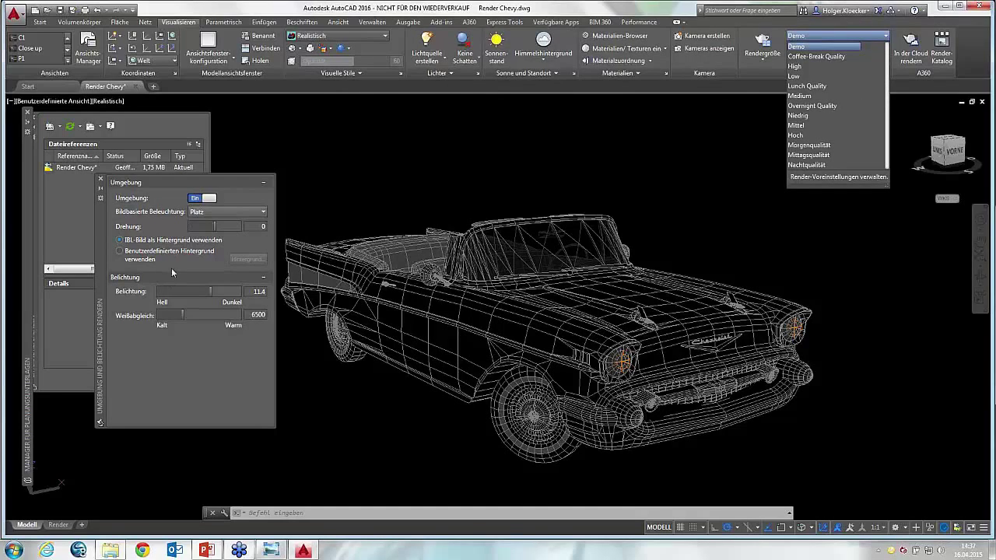
# Dismiss the render preset list and close the Render Environment and Exposure palette
pyautogui.click(447, 169)
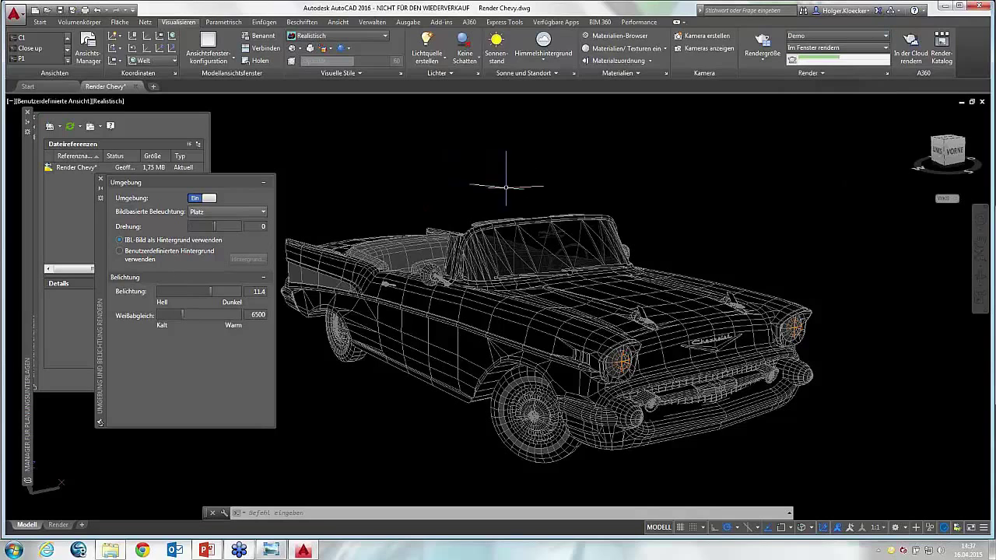
pyautogui.click(101, 179)
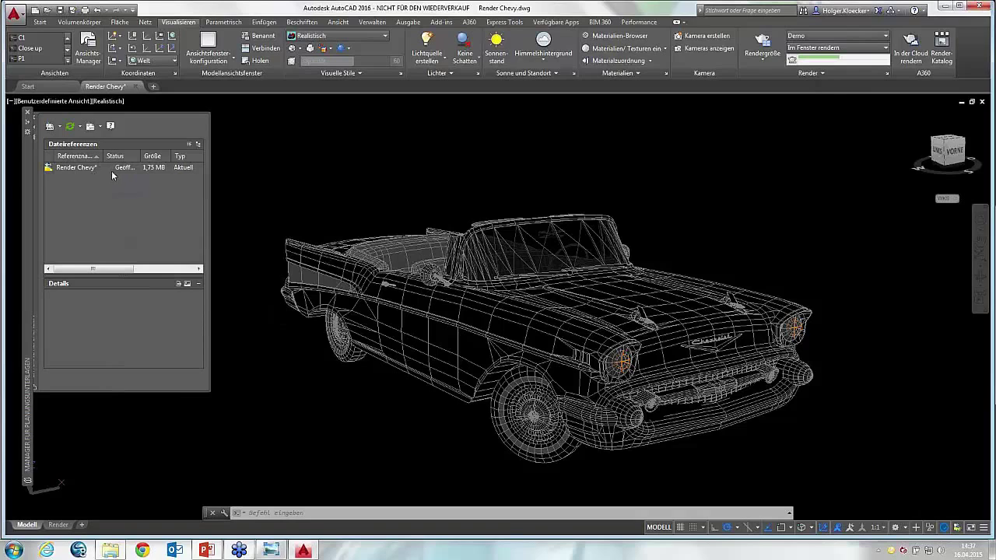
pyautogui.moveTo(110, 168)
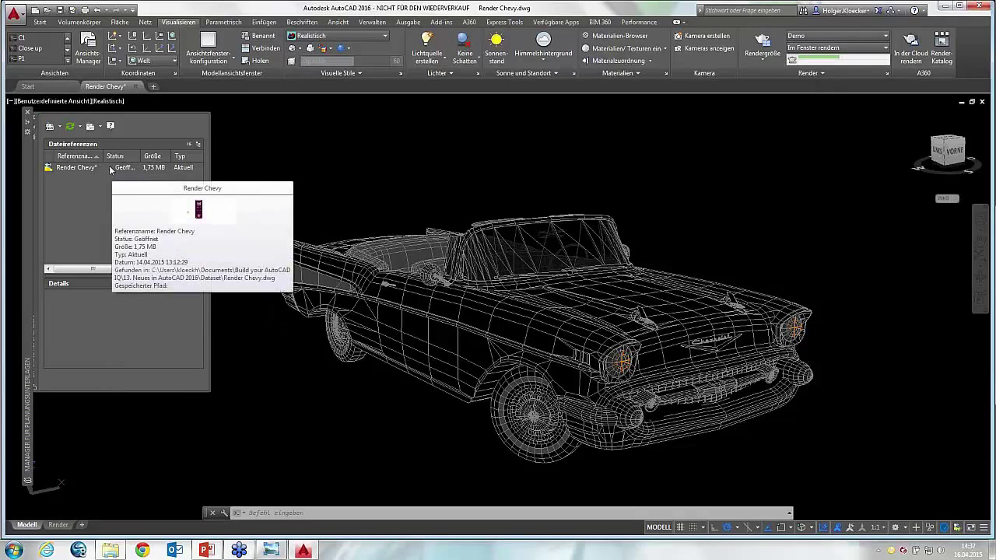
# Close Render Chevy.dwg discarding changes, then open the Navisworks sheet of Sheet Metal from the sheet set
pyautogui.click(137, 87)
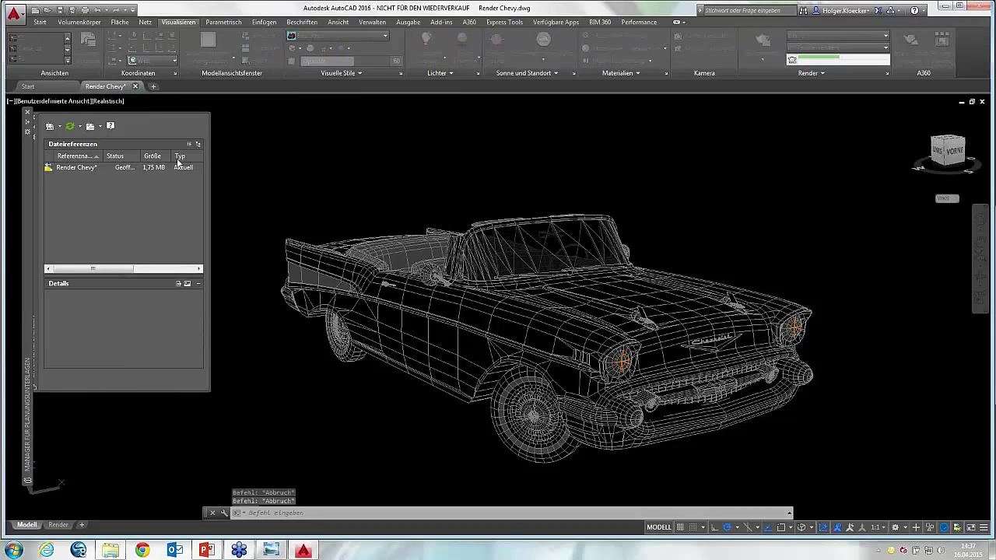
pyautogui.click(539, 299)
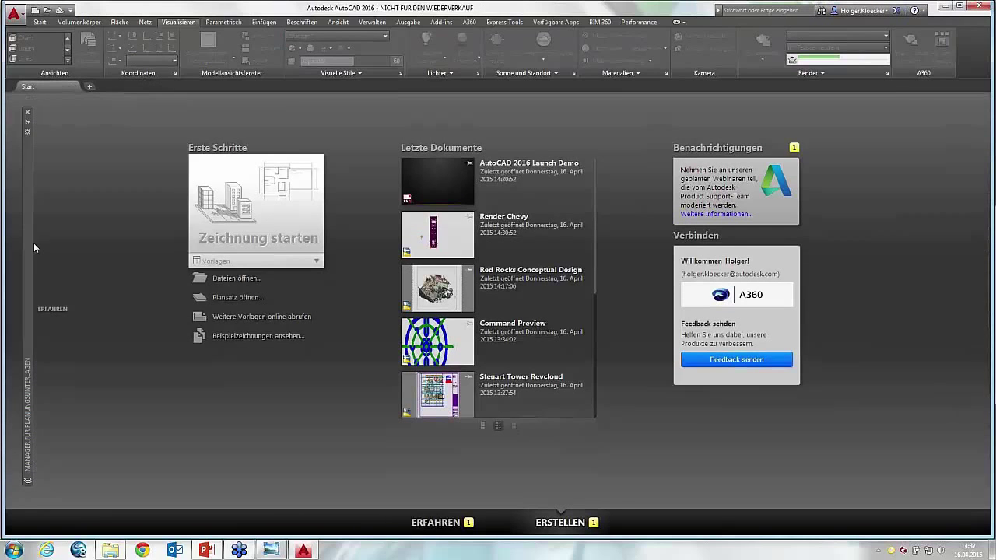
pyautogui.moveTo(30, 249)
pyautogui.click(86, 359)
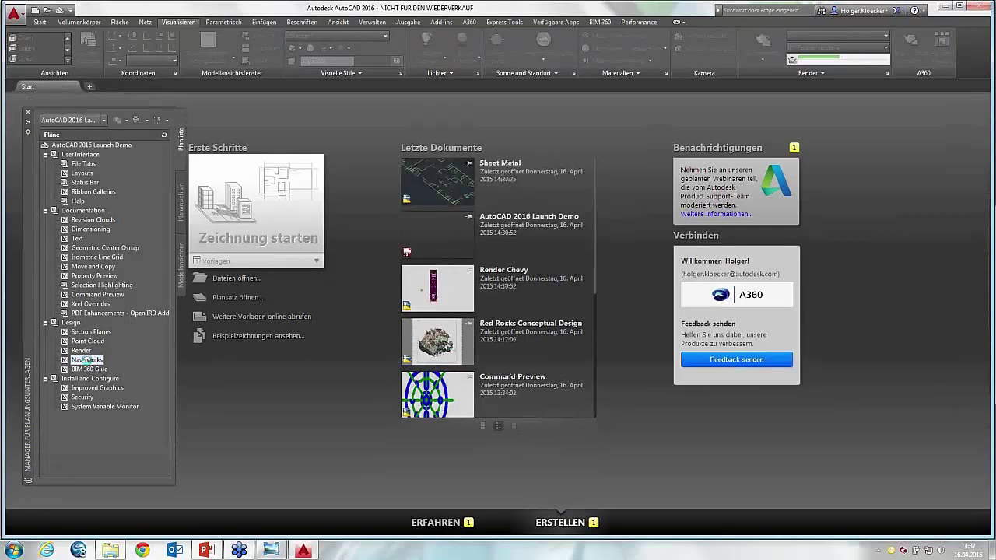
pyautogui.doubleClick(86, 360)
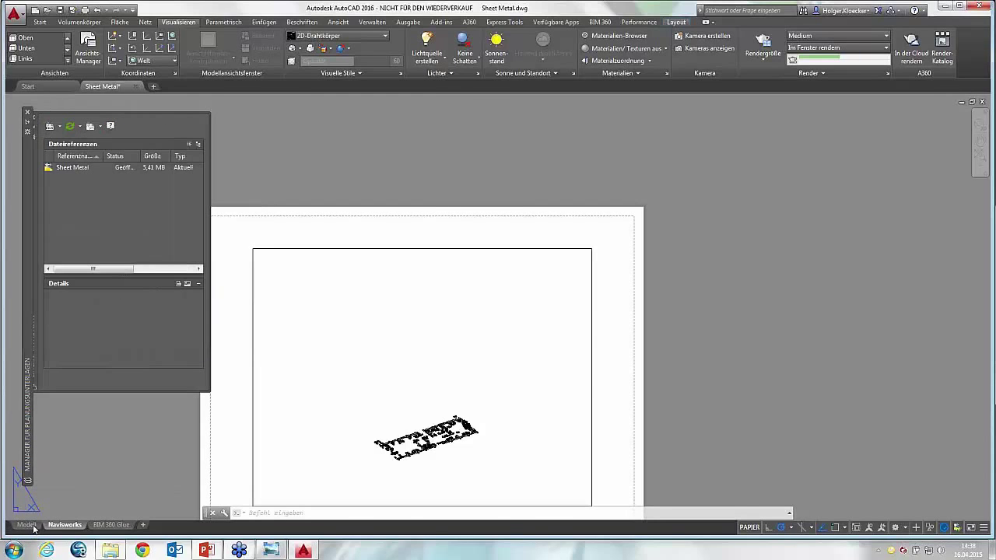
# Switch Sheet Metal to model space, orbit to a higher 3D overview of the ducts, and start Layer Off
pyautogui.click(27, 525)
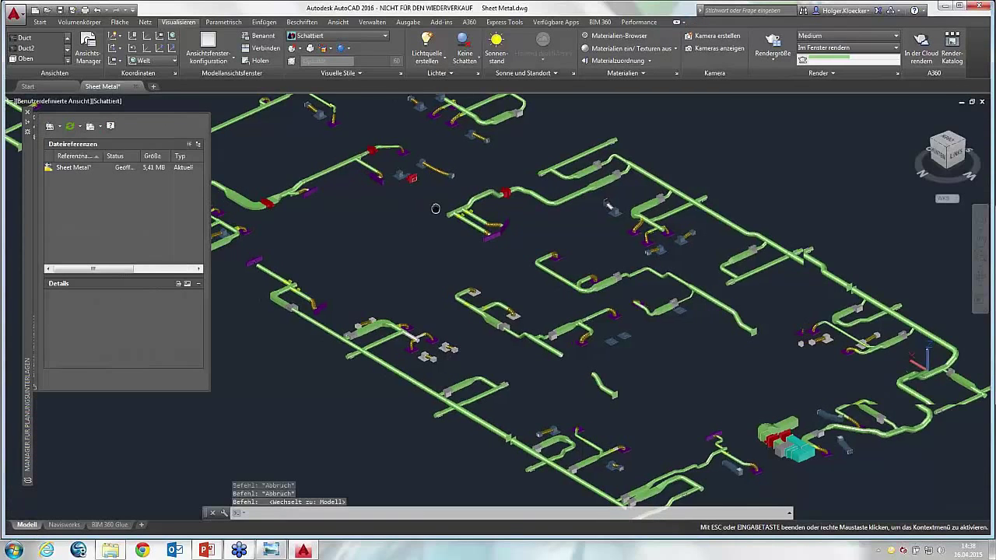
pyautogui.scroll(5, 477, 212)
pyautogui.scroll(-5, 477, 211)
pyautogui.scroll(2, 264, 187)
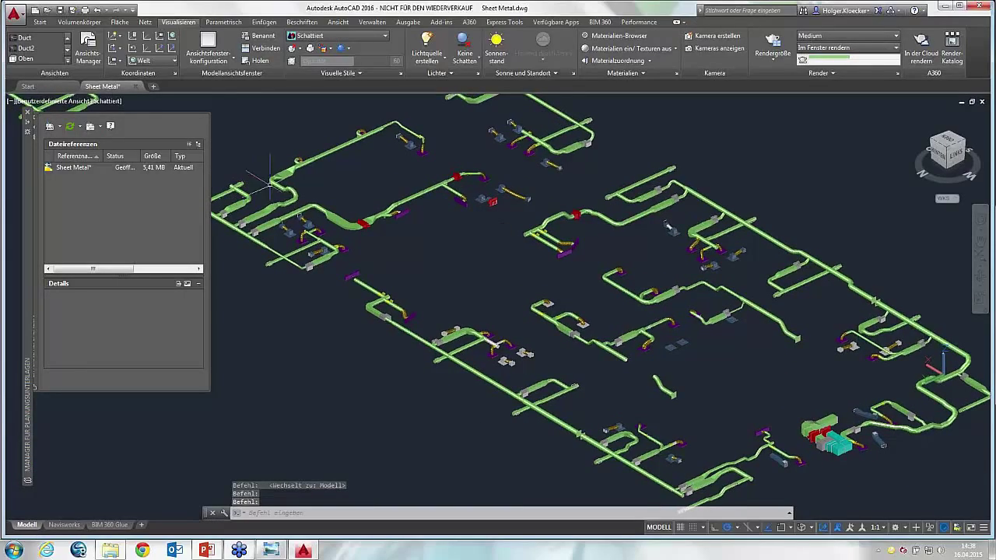
pyautogui.keyDown('shift'); pyautogui.moveTo(377, 210); pyautogui.dragTo(400, 211, button='middle'); pyautogui.keyUp('shift')
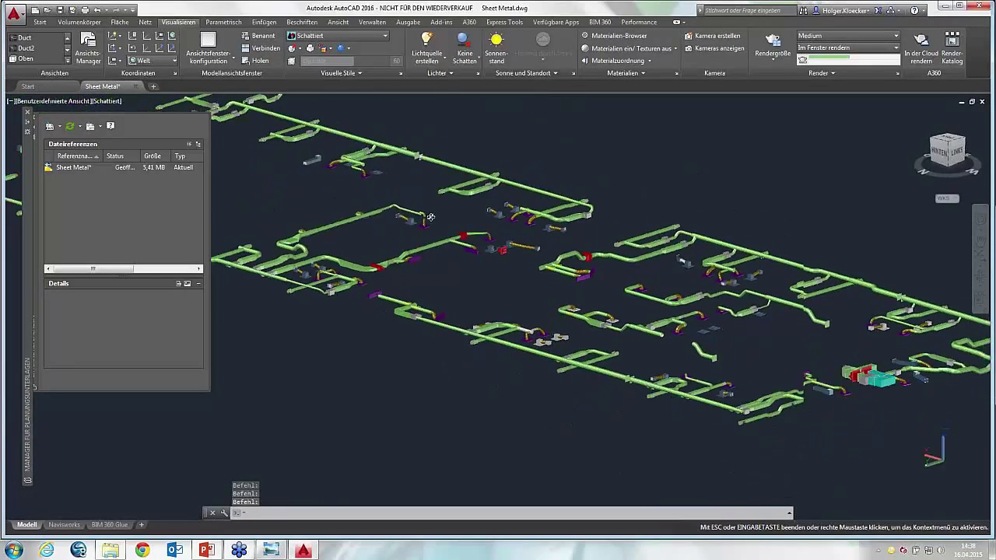
pyautogui.keyDown('shift'); pyautogui.moveTo(400, 211); pyautogui.dragTo(437, 214, button='middle'); pyautogui.keyUp('shift')
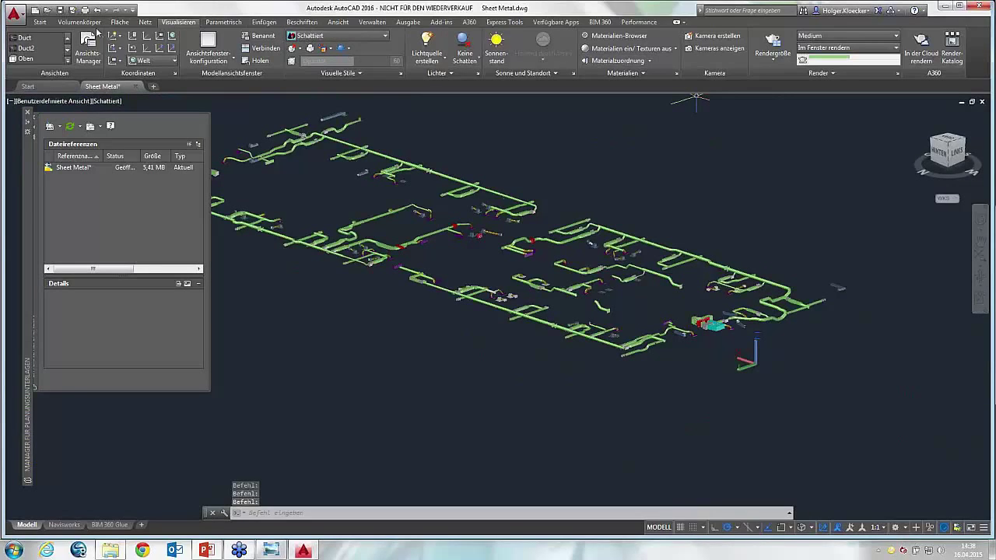
pyautogui.click(40, 21)
pyautogui.click(810, 49)
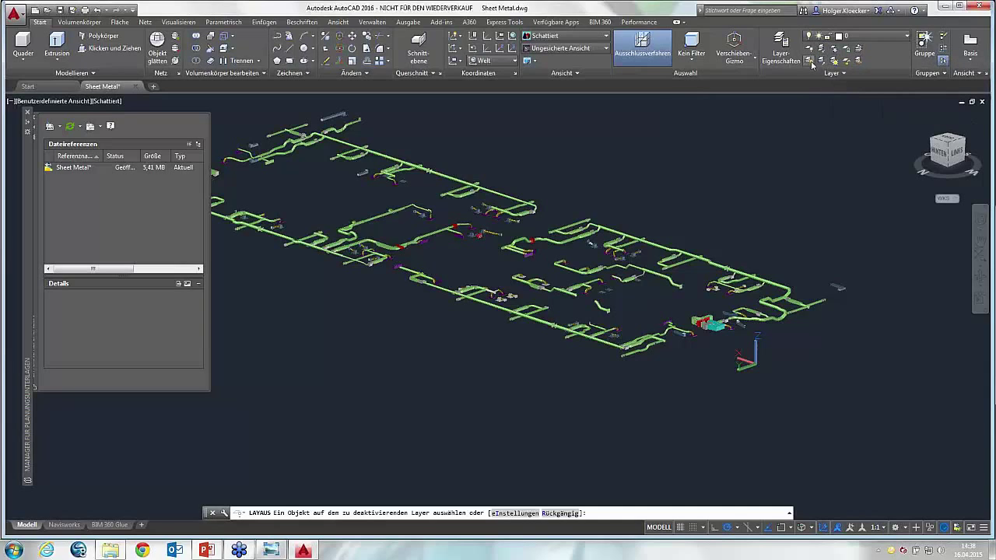
# Turn all layers back on and undo the previous layer isolation from the Layers panel
pyautogui.click(814, 64)
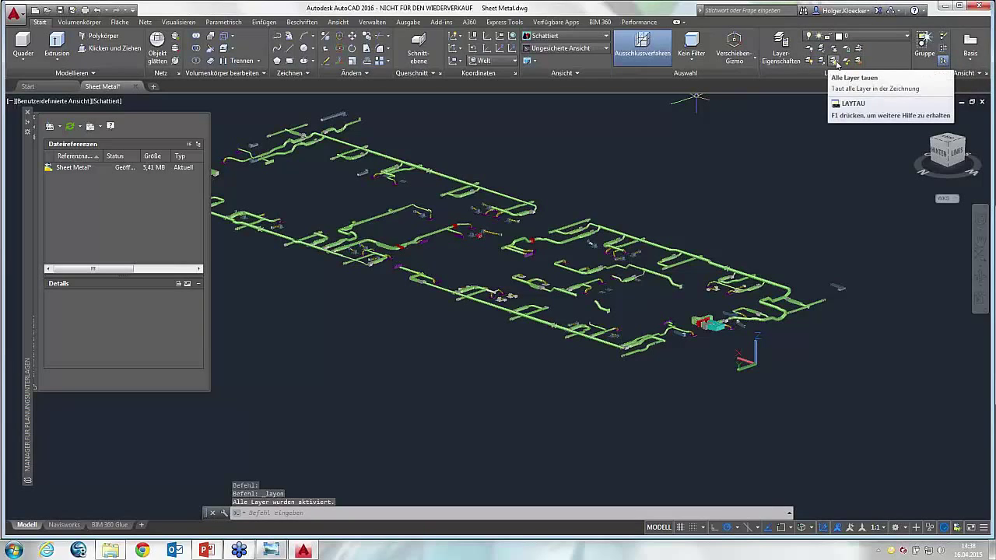
pyautogui.click(823, 62)
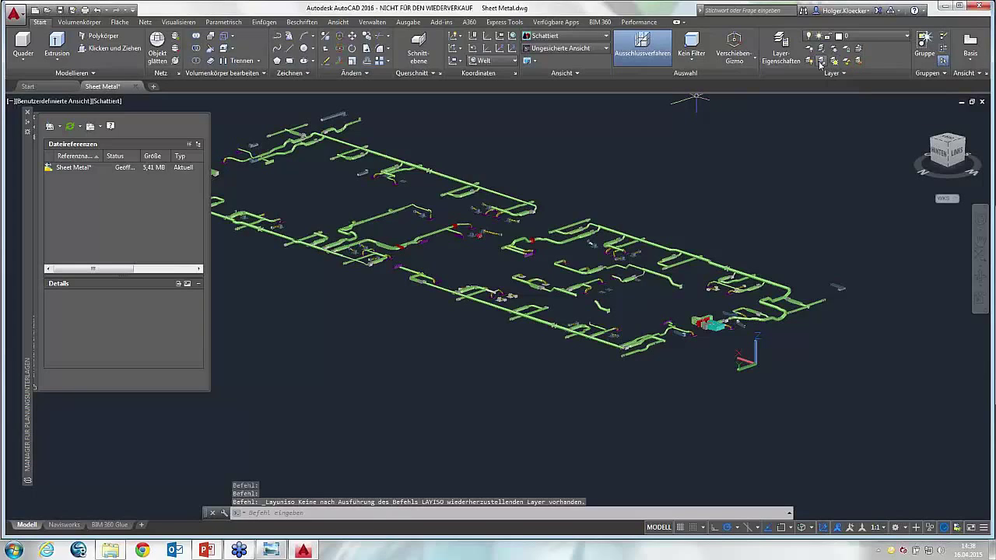
pyautogui.click(835, 50)
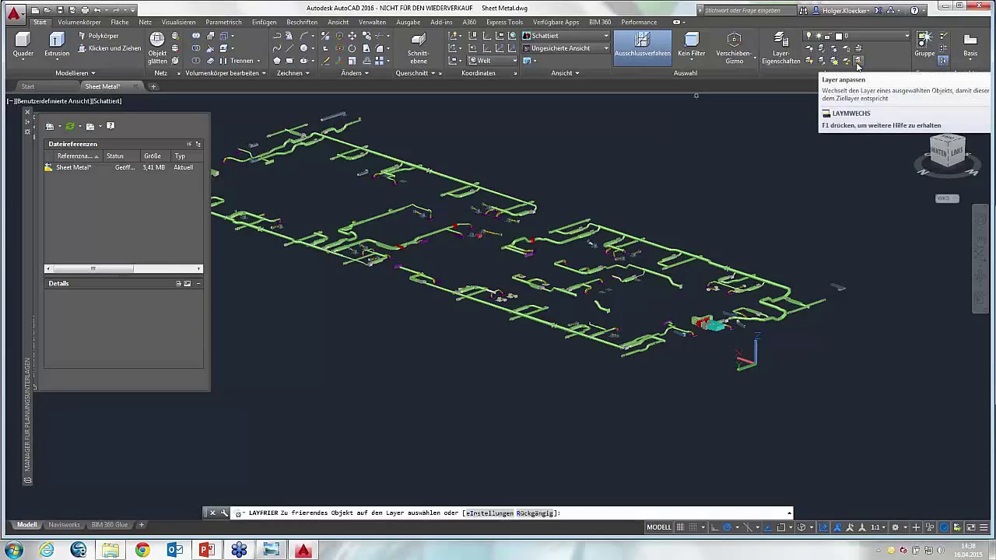
pyautogui.click(845, 74)
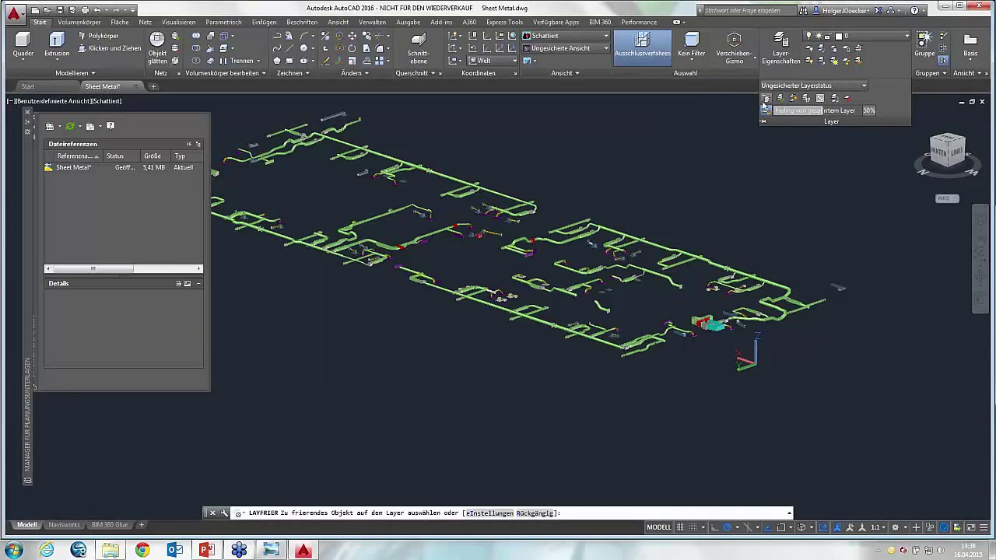
# Select all 12 layers in the Layer Properties Manager and freeze them
pyautogui.click(781, 49)
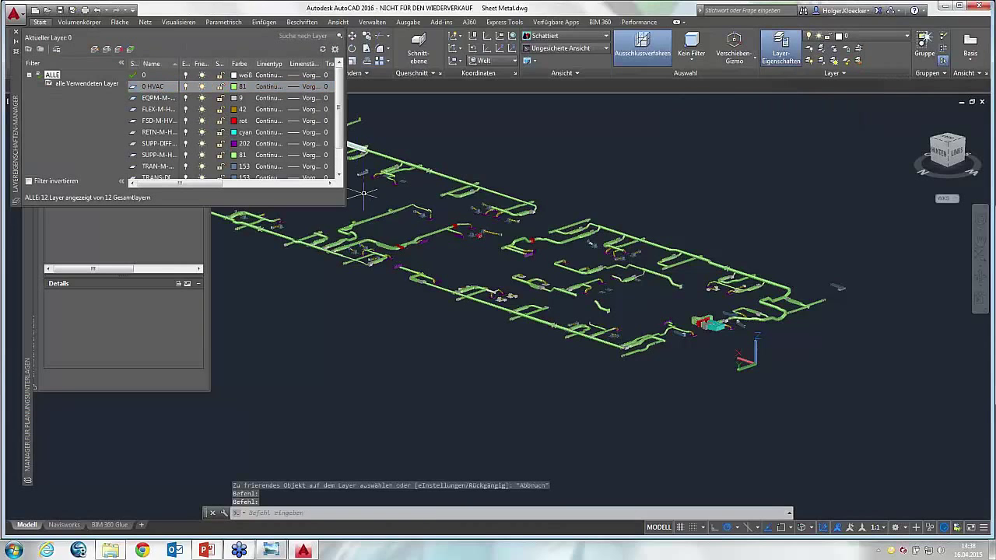
pyautogui.scroll(-1, 218, 161)
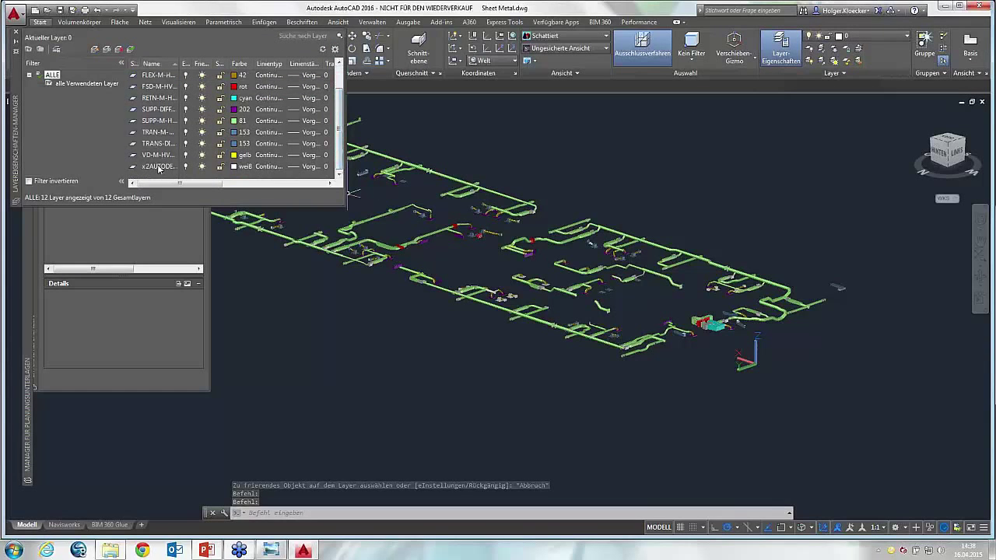
pyautogui.hotkey('ctrl', 'a')
pyautogui.click(201, 167)
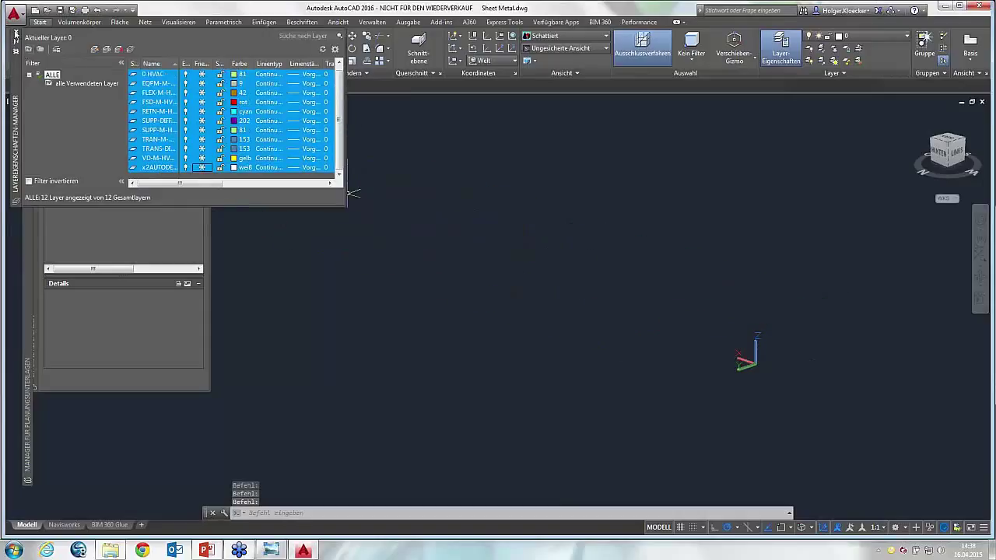
pyautogui.click(15, 33)
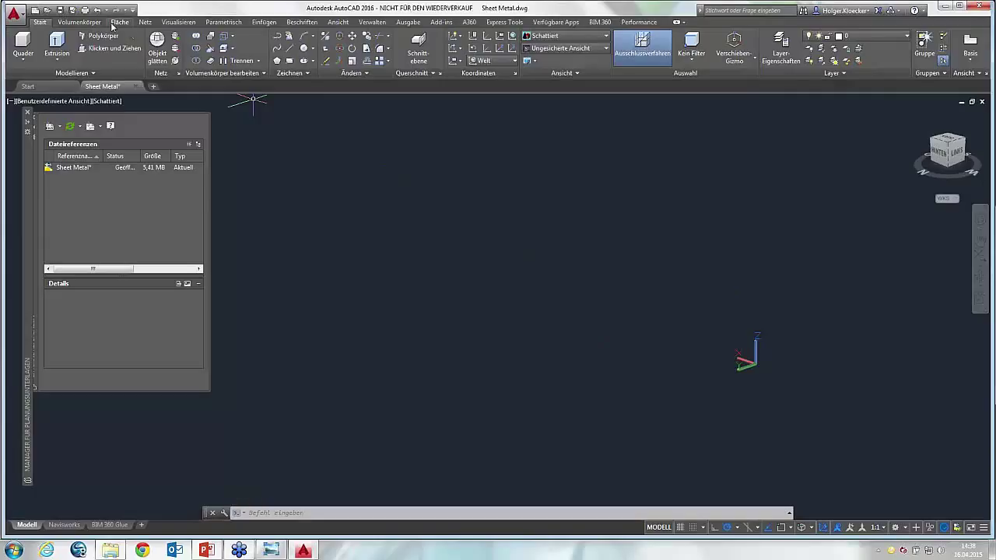
# Review the attachable file types in the Insert tab's Attach dialog, cancel, and toggle the External References palette
pyautogui.click(264, 21)
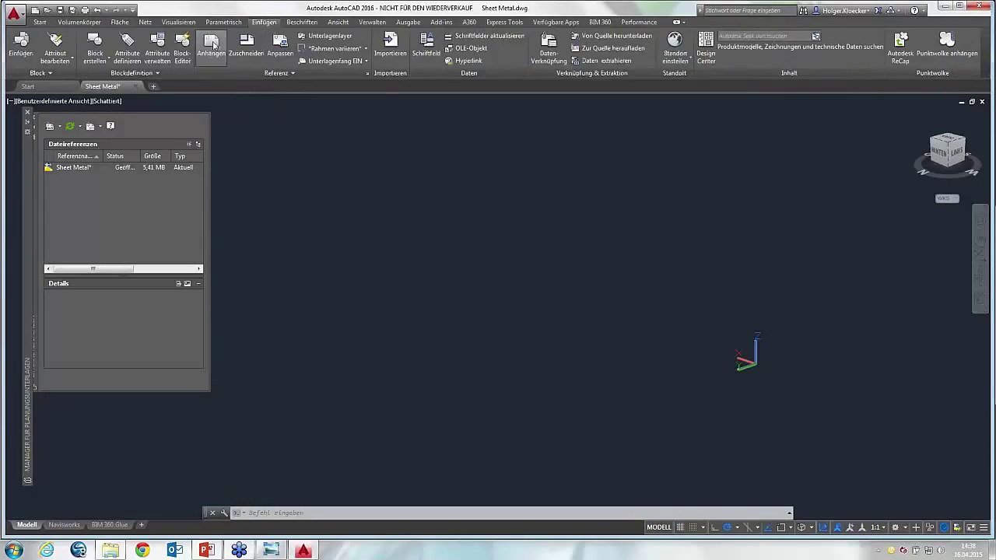
pyautogui.click(214, 45)
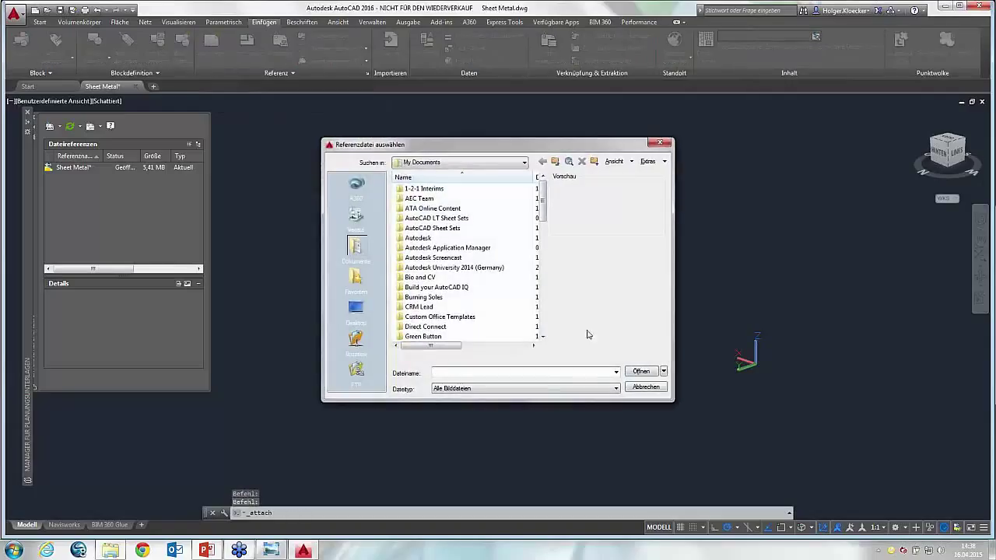
pyautogui.click(607, 388)
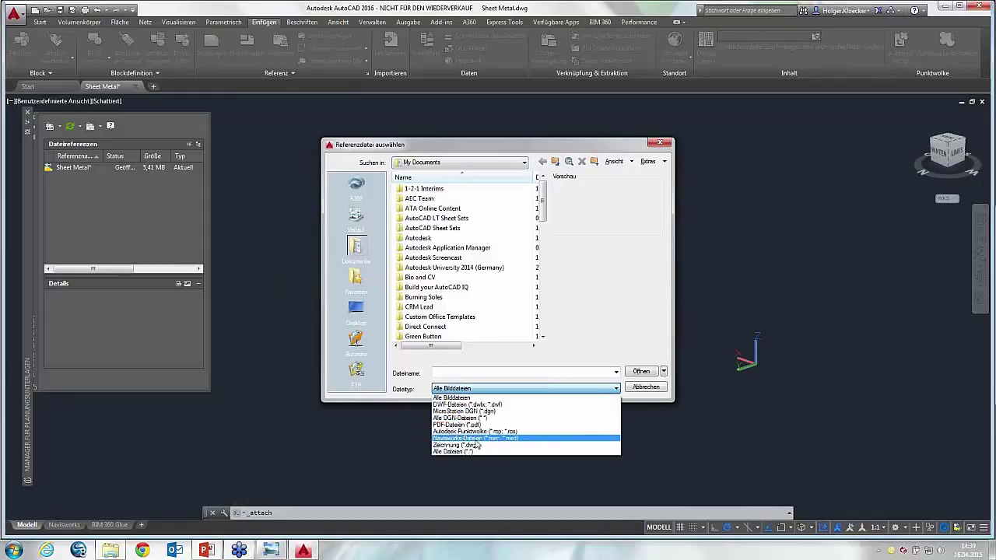
pyautogui.click(643, 391)
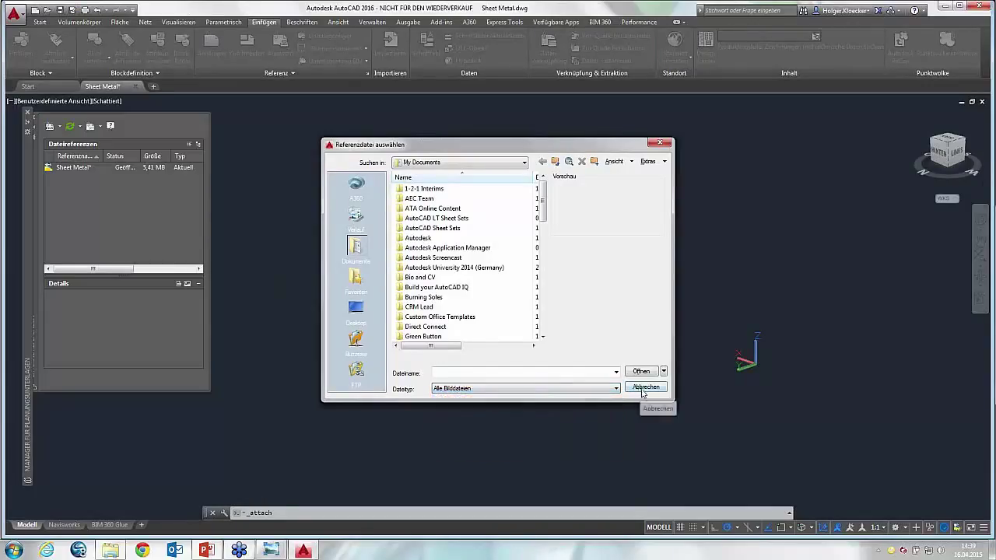
pyautogui.click(642, 393)
pyautogui.click(368, 73)
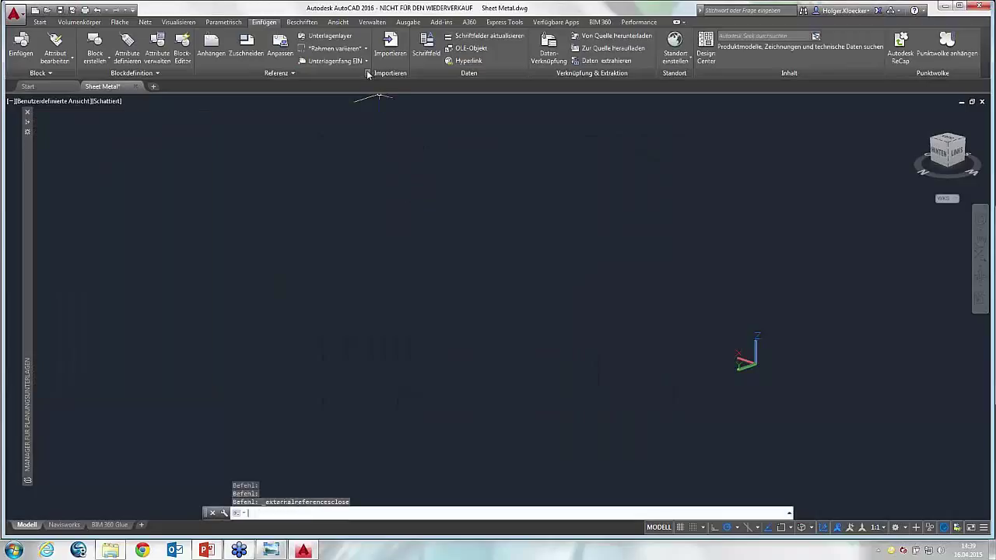
pyautogui.click(368, 73)
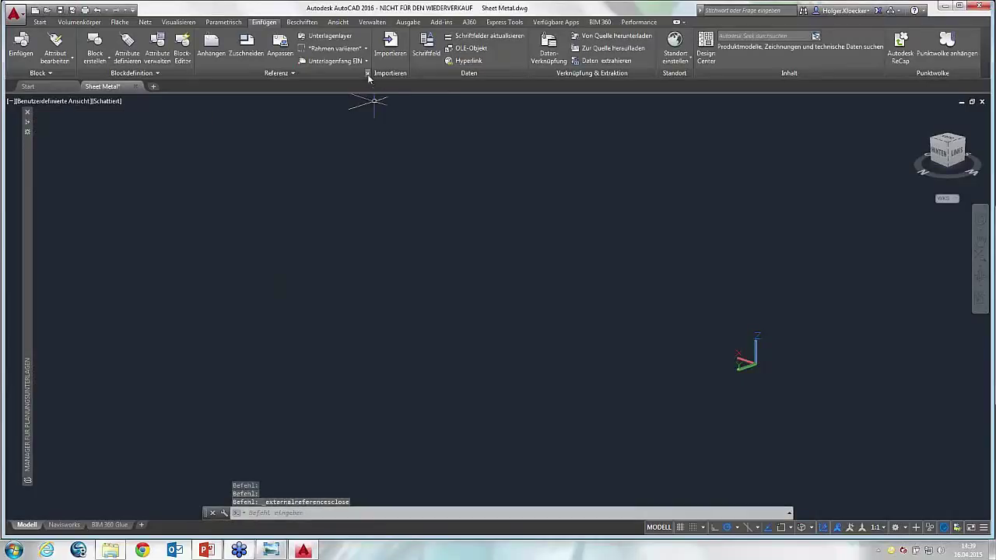
# Choose Attach Coordination Model, keep the *.nwd file type, and open Steuart Tower Arch.nwd
pyautogui.click(59, 128)
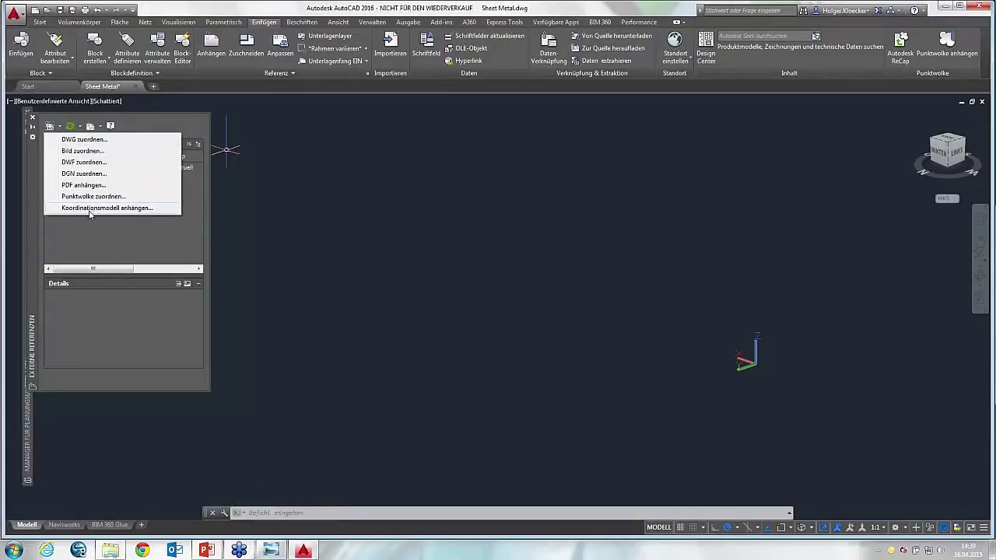
pyautogui.click(93, 210)
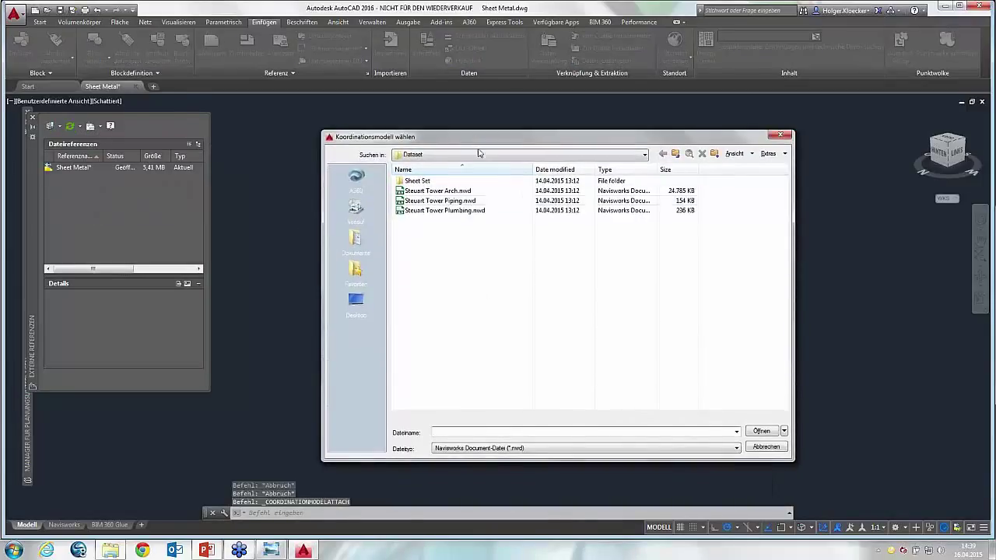
pyautogui.click(567, 449)
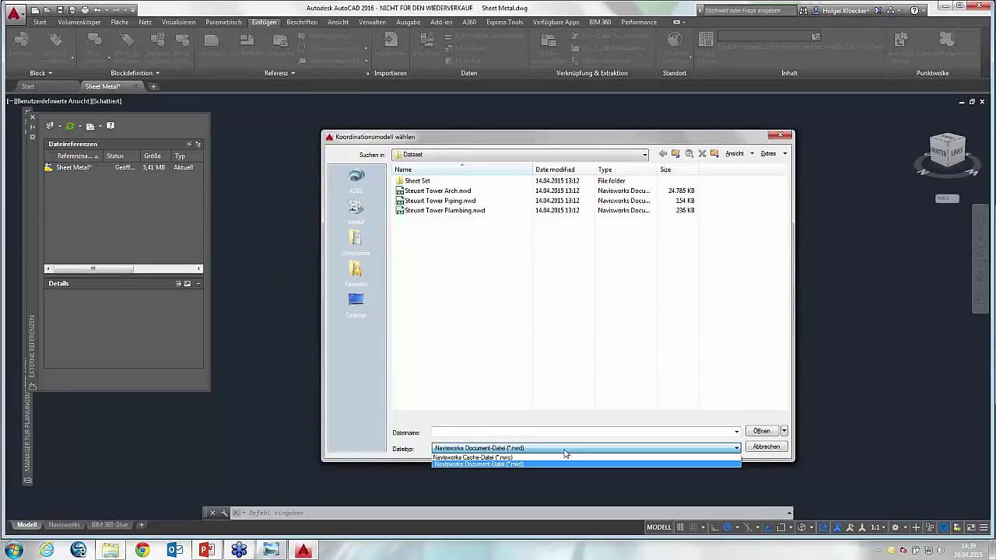
pyautogui.click(553, 393)
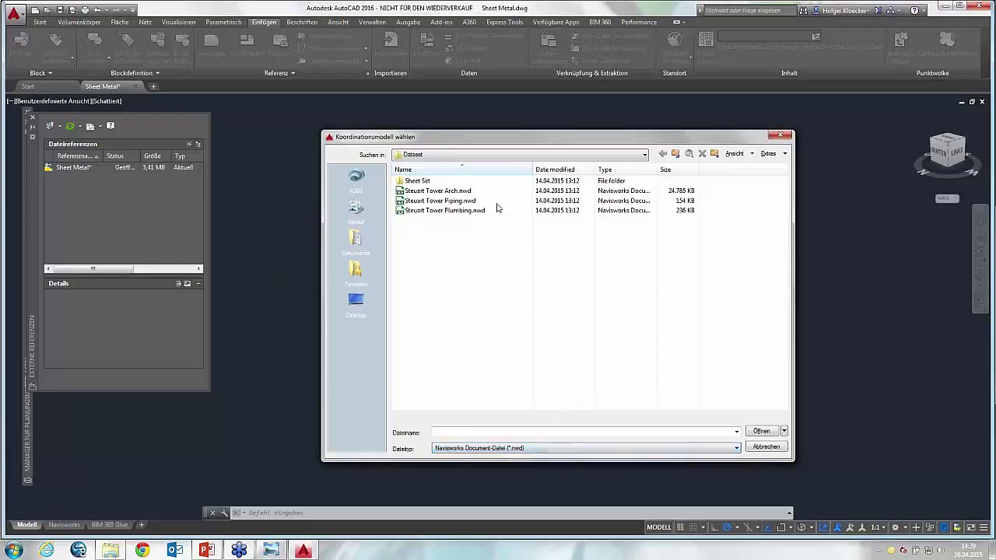
pyautogui.click(456, 192)
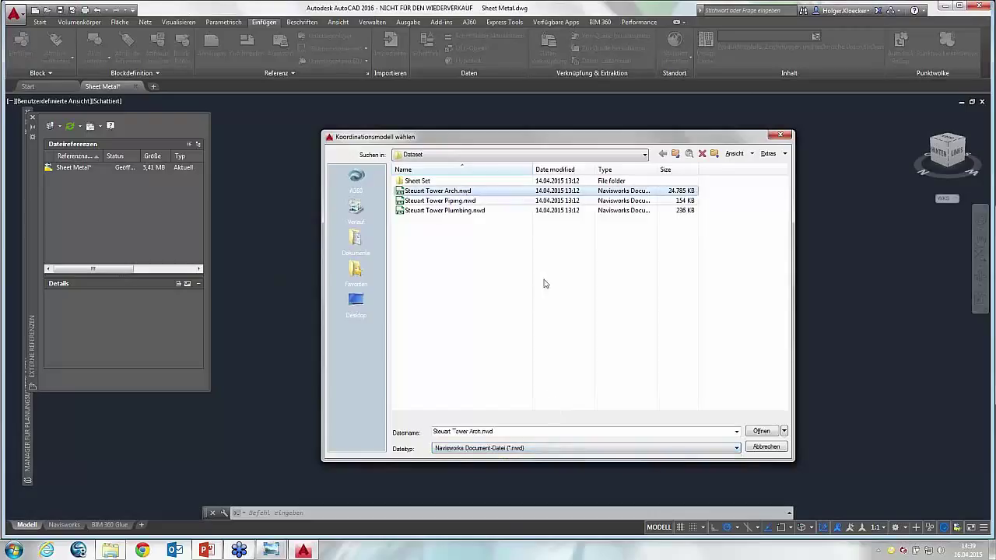
pyautogui.click(761, 431)
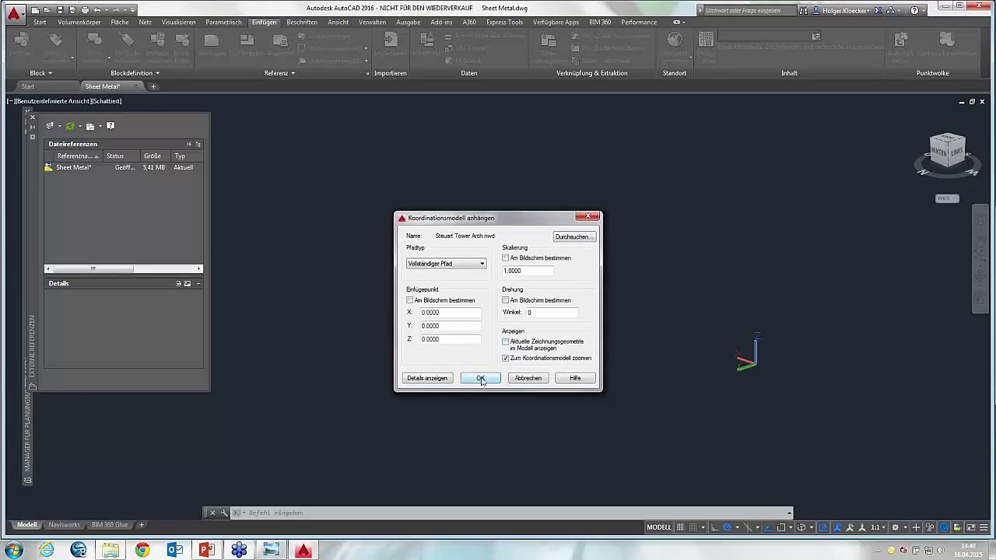
# Attach Steuart Tower Arch.nwd at 0,0,0, then orbit and zoom around the building model
pyautogui.click(481, 378)
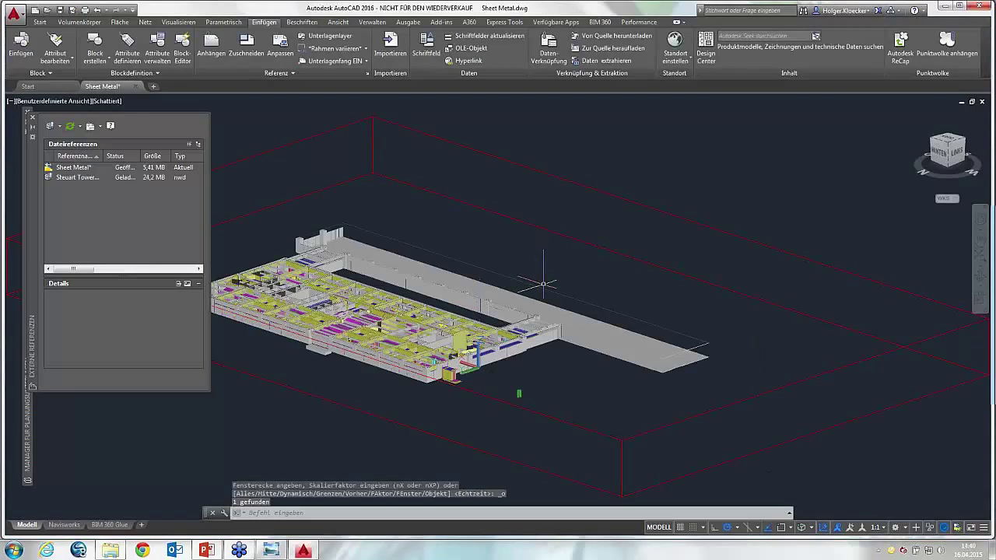
pyautogui.keyDown('shift'); pyautogui.moveTo(543, 284); pyautogui.dragTo(534, 327, button='middle'); pyautogui.keyUp('shift')
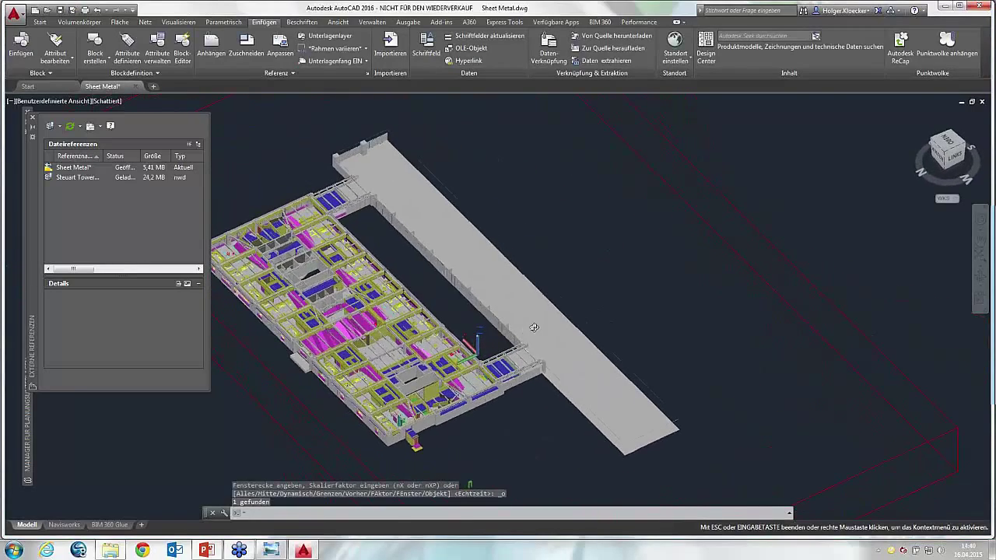
pyautogui.press('Return')
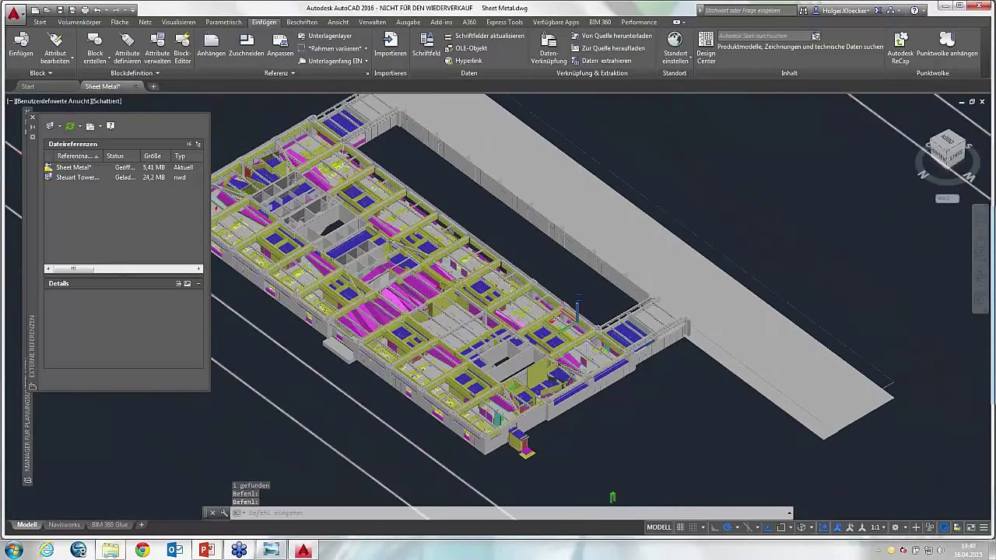
pyautogui.click(583, 339)
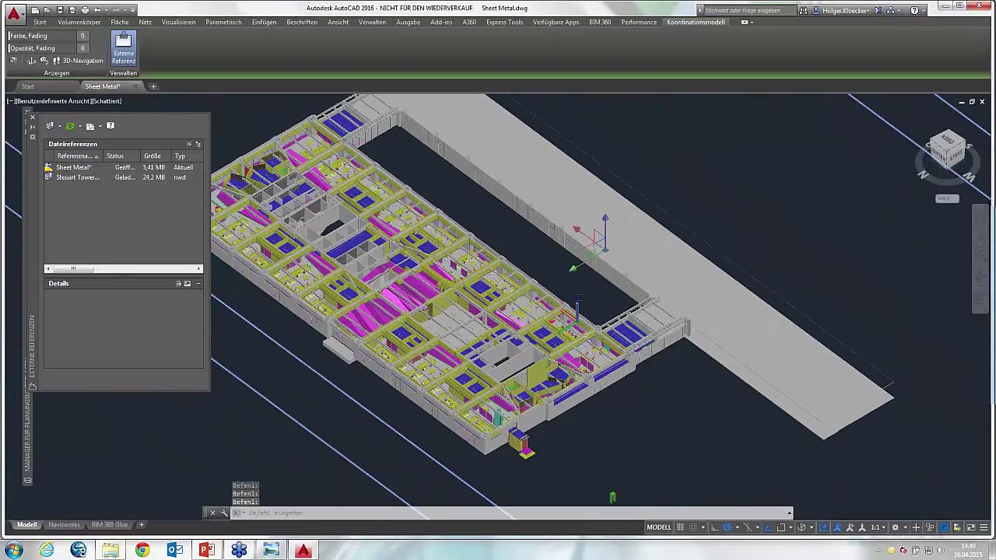
pyautogui.keyDown('shift'); pyautogui.moveTo(578, 307); pyautogui.dragTo(591, 294, button='middle'); pyautogui.keyUp('shift')
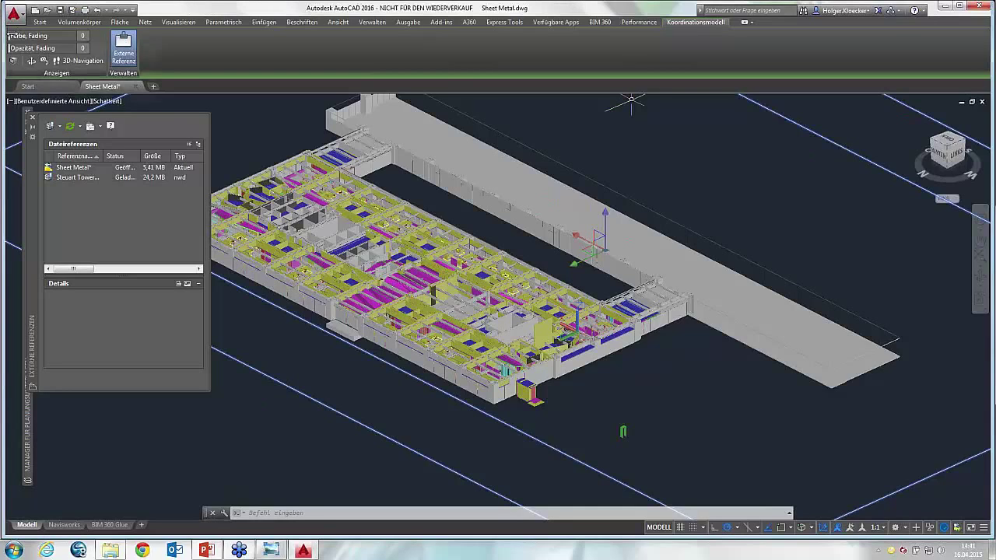
pyautogui.click(31, 36)
# Set the building model's colour fading to 67 and opacity fading to 56
pyautogui.moveTo(42, 36); pyautogui.dragTo(49, 35)
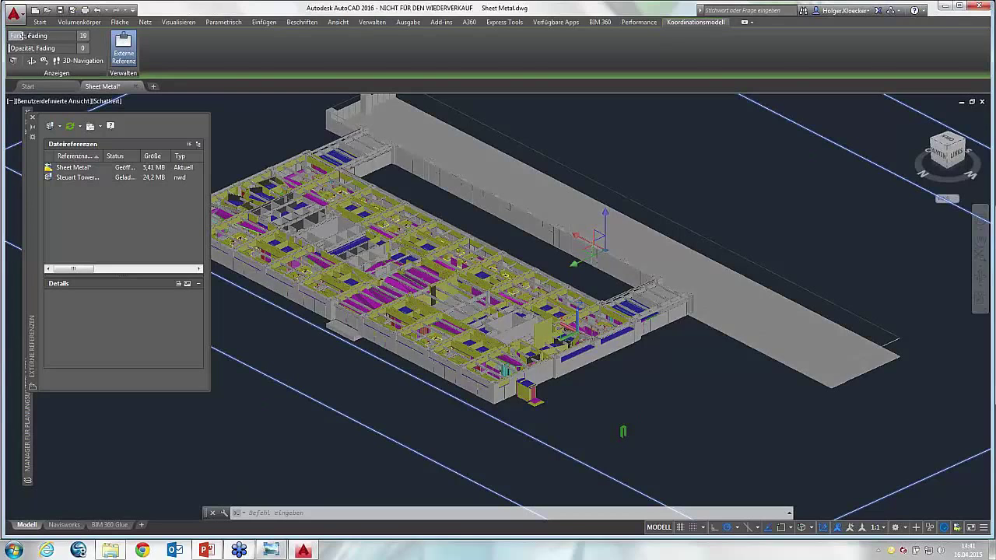
pyautogui.moveTo(50, 35)
pyautogui.mouseDown()
pyautogui.moveTo(59, 36)
pyautogui.moveTo(31, 36)
pyautogui.moveTo(84, 35)
pyautogui.mouseUp()
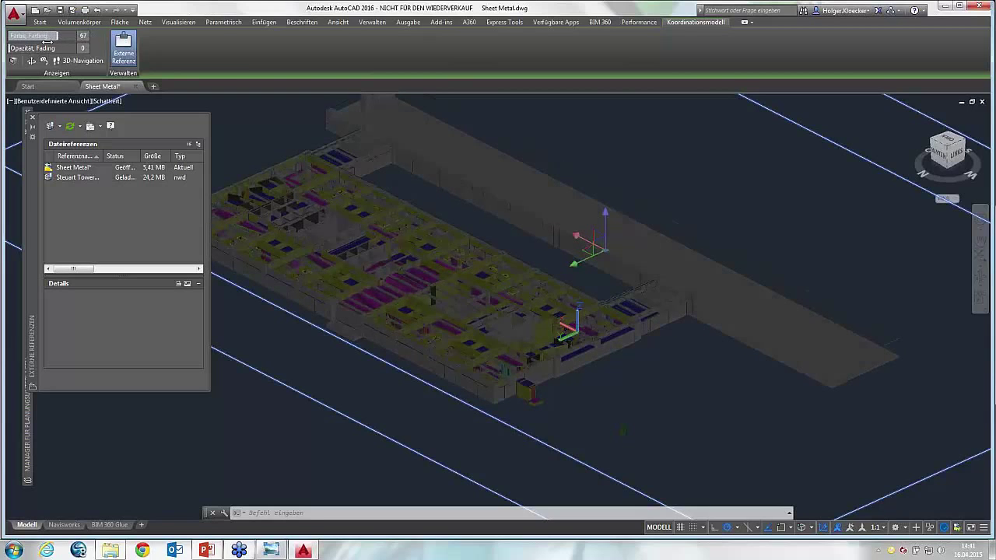
pyautogui.moveTo(12, 48); pyautogui.dragTo(61, 49)
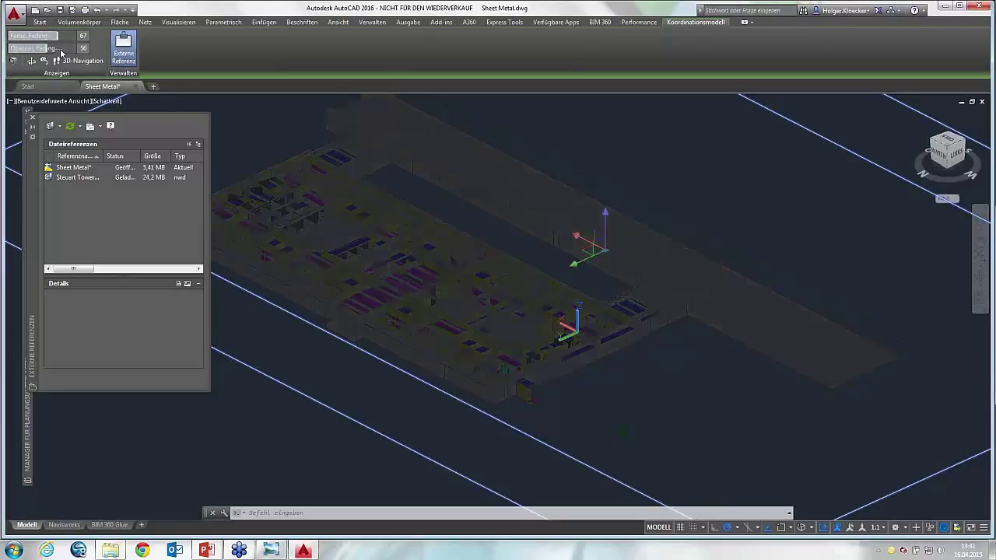
pyautogui.click(39, 24)
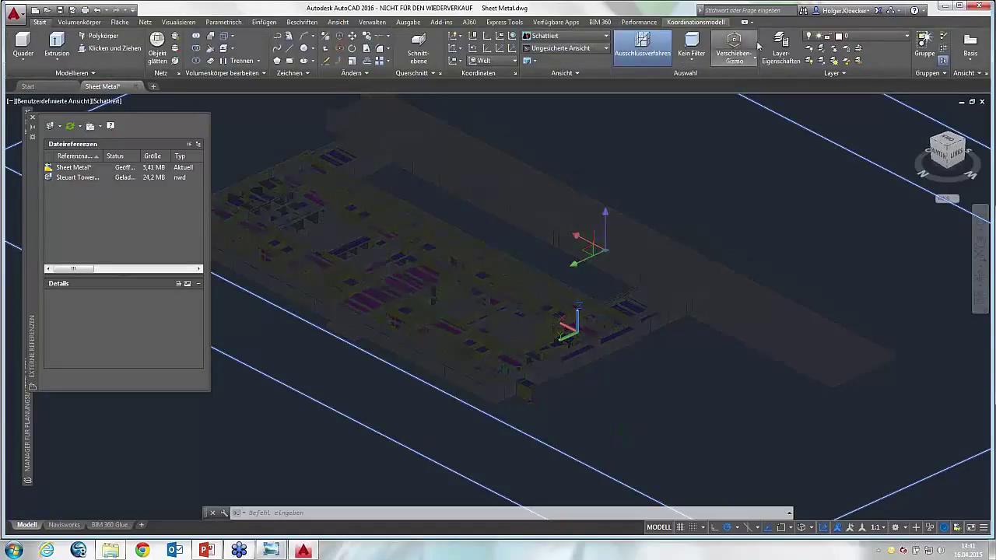
# Turn all layers on from the Start tab, orbit twice around the building, and select the model
pyautogui.click(809, 60)
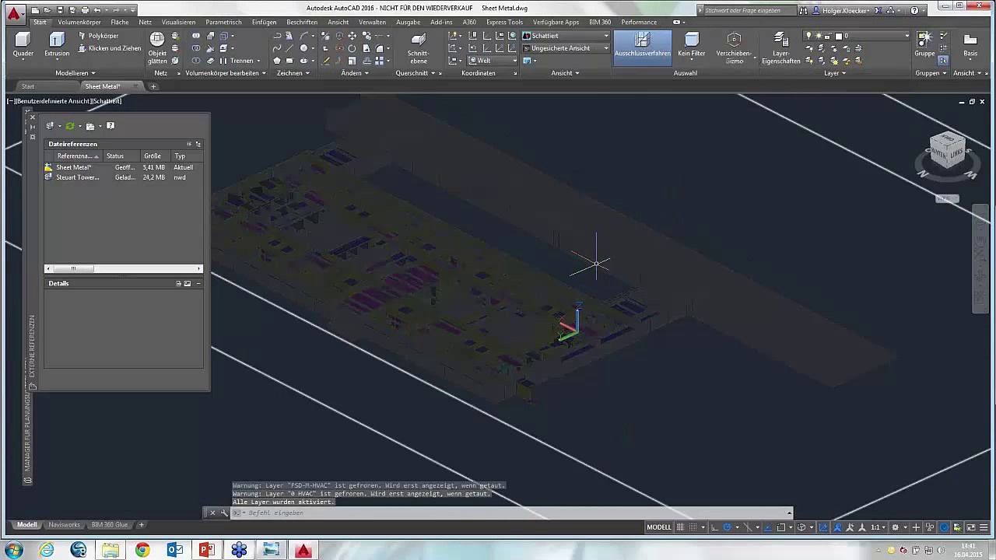
pyautogui.moveTo(589, 267)
pyautogui.keyDown('shift'); pyautogui.mouseDown(button='middle')
pyautogui.moveTo(539, 235)
pyautogui.moveTo(614, 247)
pyautogui.mouseUp(button='middle'); pyautogui.keyUp('shift')
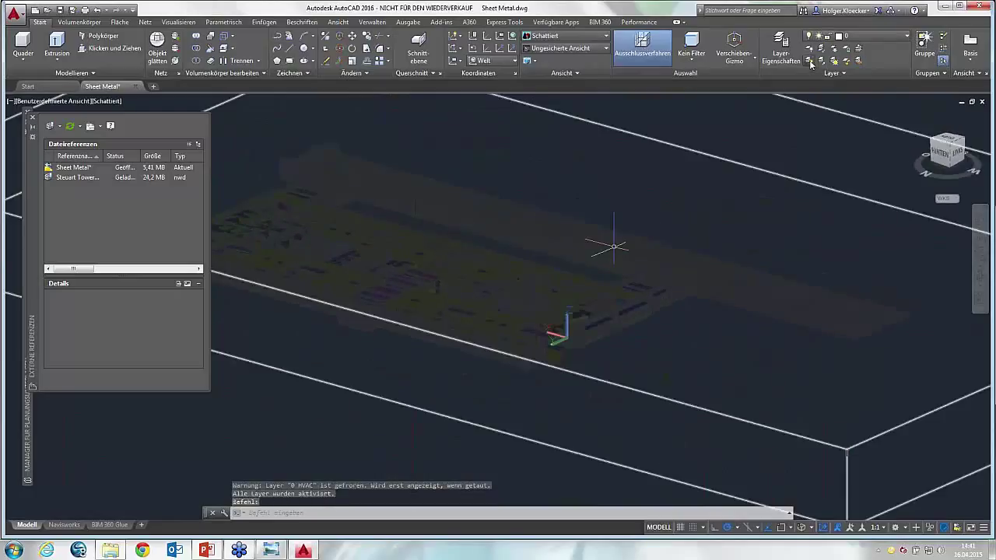
pyautogui.keyDown('shift'); pyautogui.moveTo(629, 184); pyautogui.dragTo(544, 327, button='middle'); pyautogui.keyUp('shift')
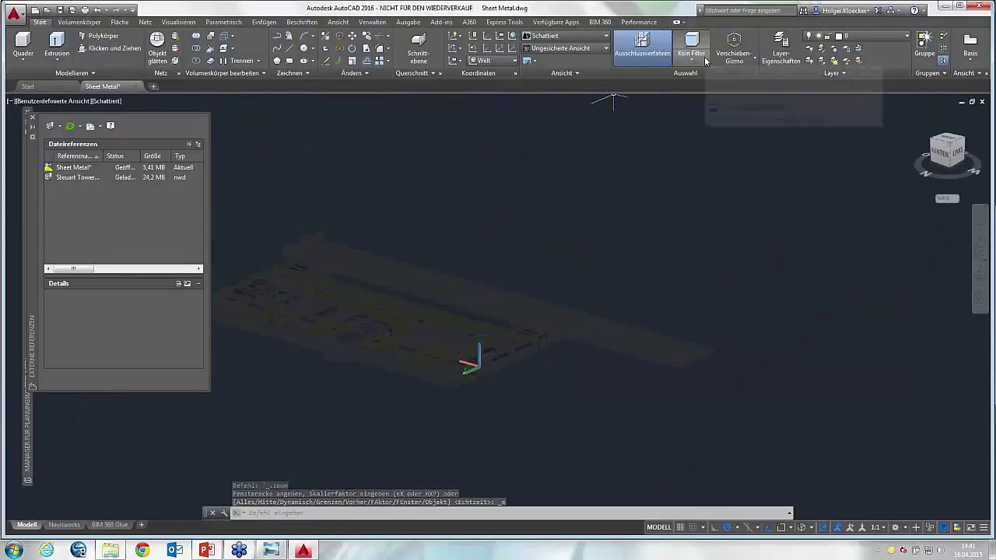
pyautogui.click(502, 297)
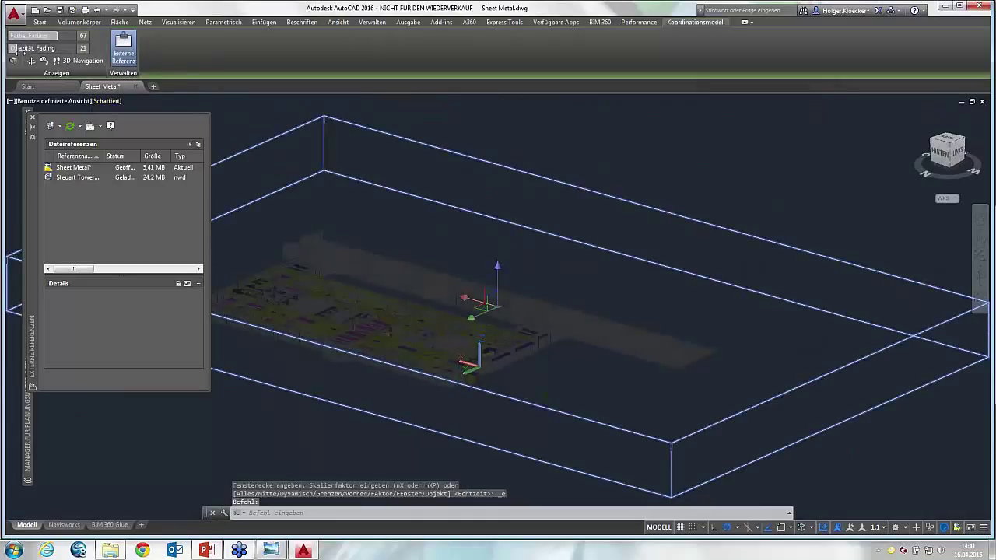
# Lower colour fading to 16 and opacity fading to 14, then orbit around the building
pyautogui.moveTo(28, 48)
pyautogui.mouseDown()
pyautogui.moveTo(13, 36)
pyautogui.moveTo(23, 52)
pyautogui.mouseUp()
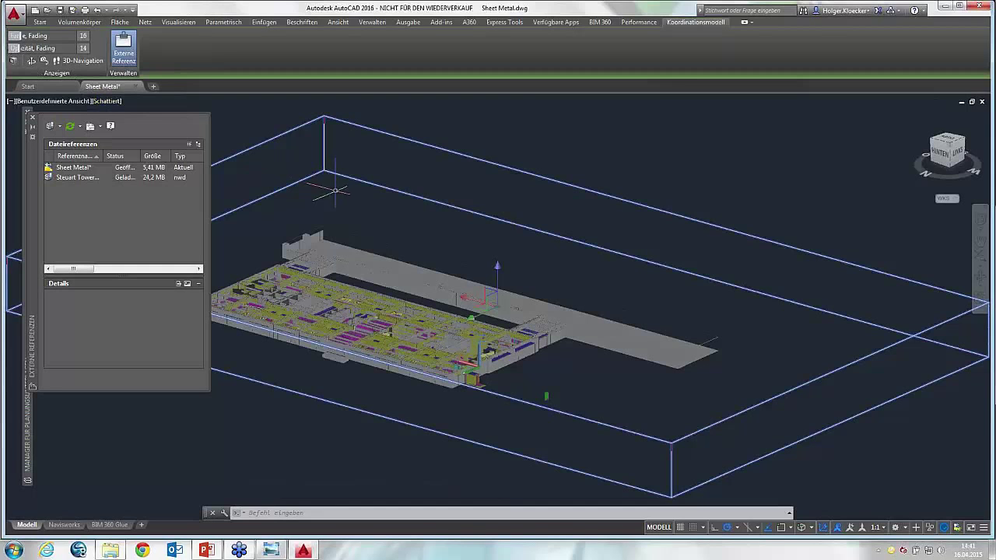
pyautogui.keyDown('shift'); pyautogui.moveTo(373, 234); pyautogui.dragTo(370, 269, button='middle'); pyautogui.keyUp('shift')
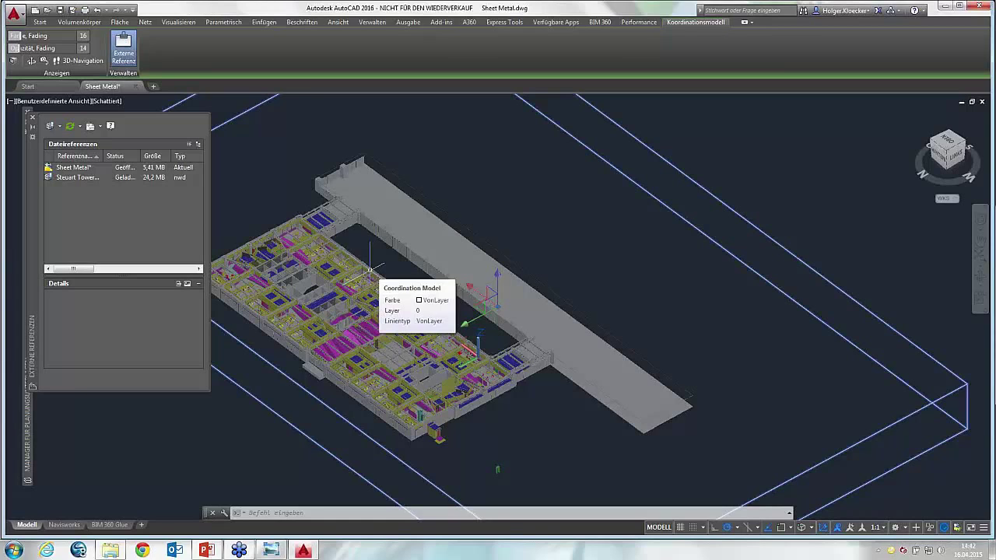
pyautogui.keyDown('shift'); pyautogui.moveTo(370, 271); pyautogui.dragTo(484, 254, button='middle'); pyautogui.keyUp('shift')
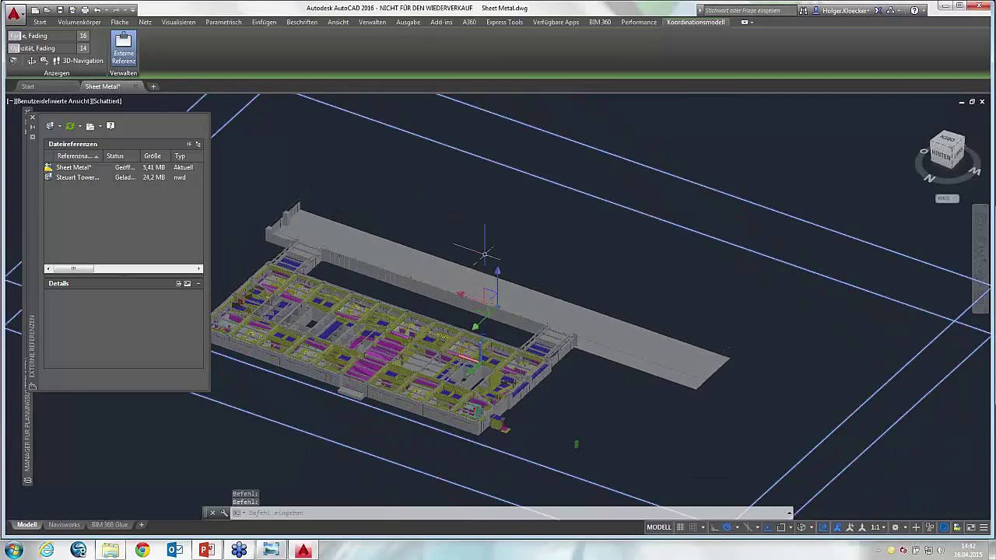
pyautogui.press('Escape')
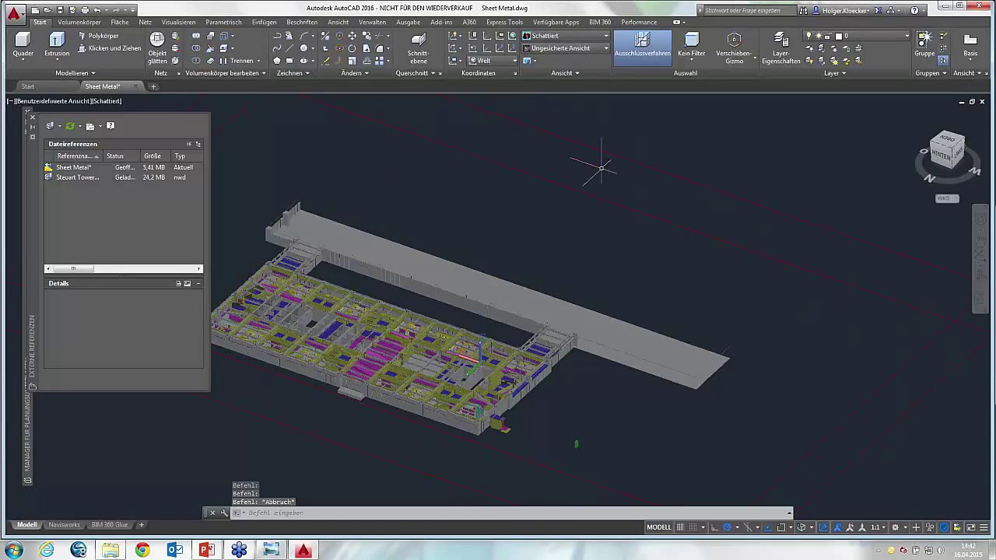
pyautogui.keyDown('shift'); pyautogui.moveTo(601, 167); pyautogui.dragTo(582, 179, button='middle'); pyautogui.keyUp('shift')
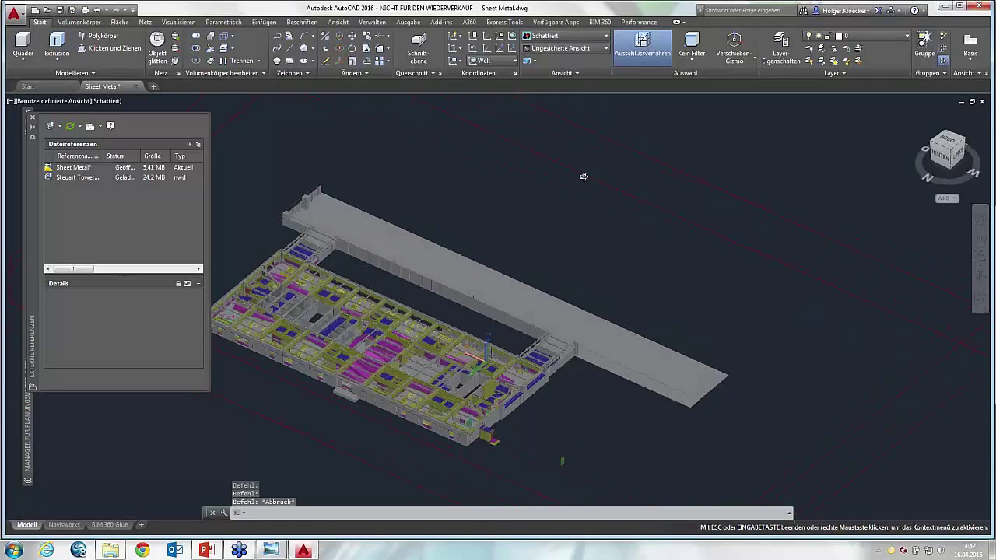
# Open the BIM 360 Glue sheet from the Sheet Set Manager, then return to model space
pyautogui.click(601, 22)
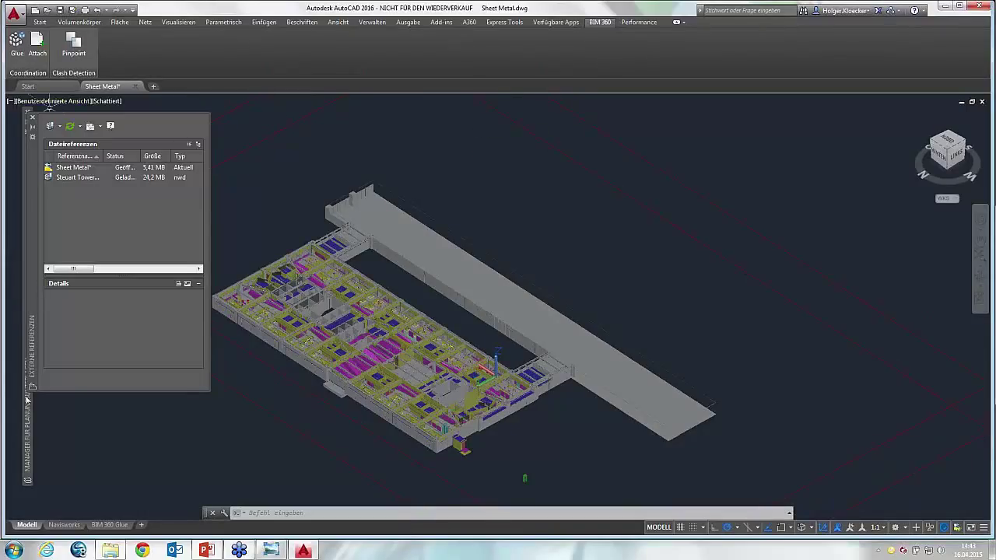
pyautogui.click(27, 422)
pyautogui.doubleClick(90, 368)
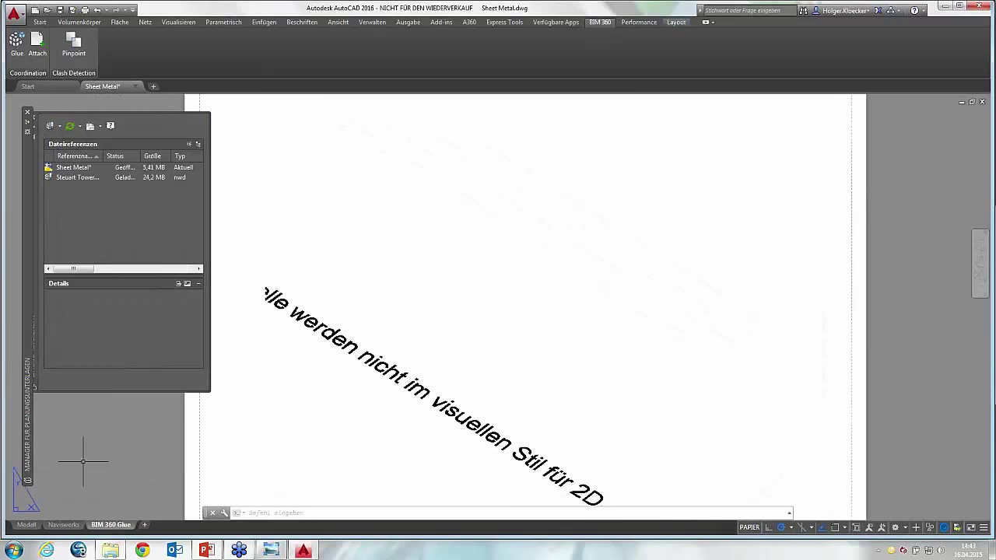
pyautogui.click(26, 526)
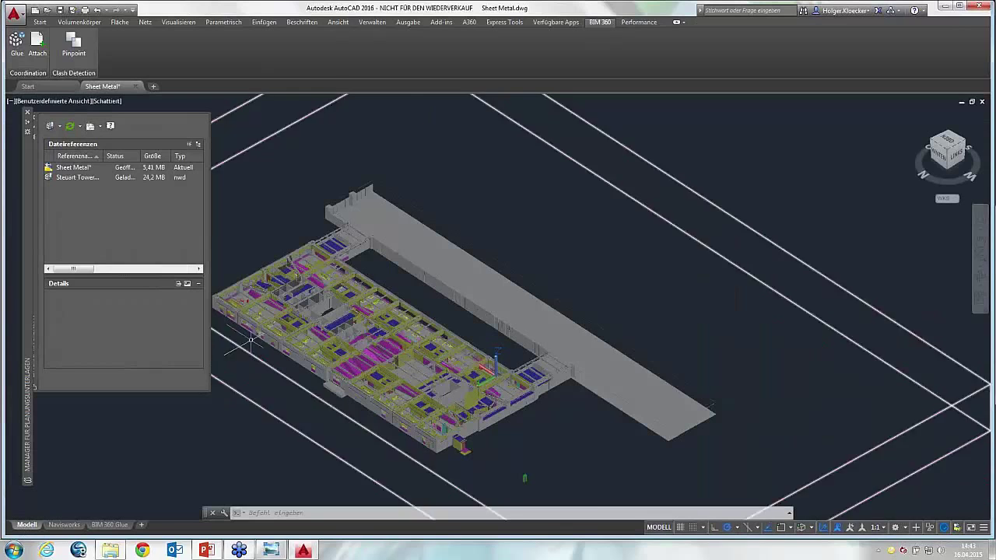
# Close Sheet Metal without saving, reopen it from recent documents, and switch to model space
pyautogui.click(136, 86)
pyautogui.click(538, 296)
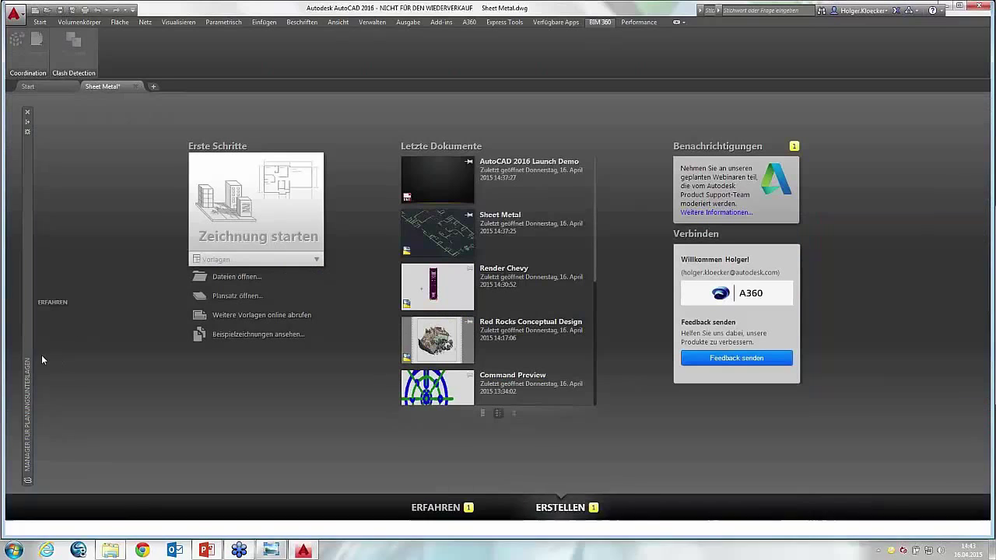
pyautogui.doubleClick(89, 369)
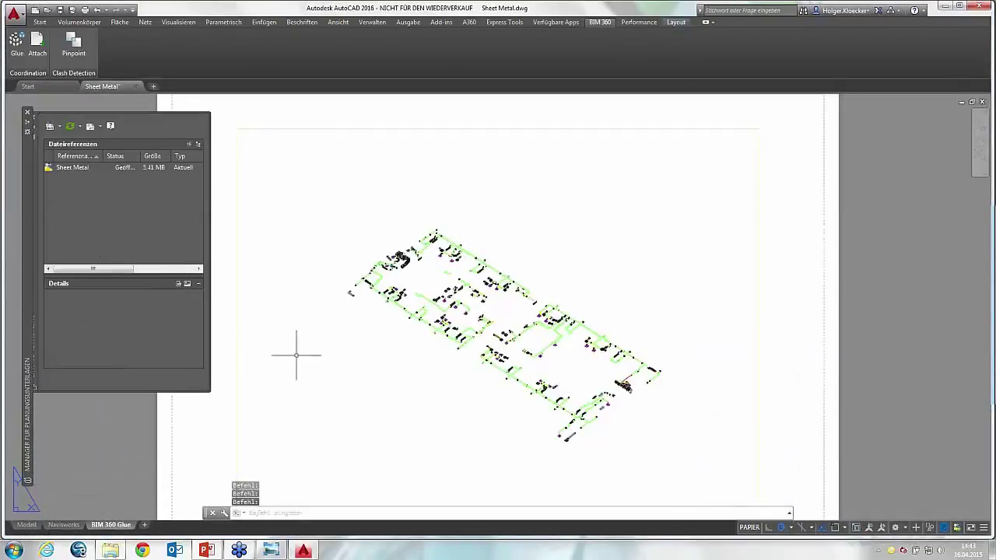
pyautogui.click(28, 526)
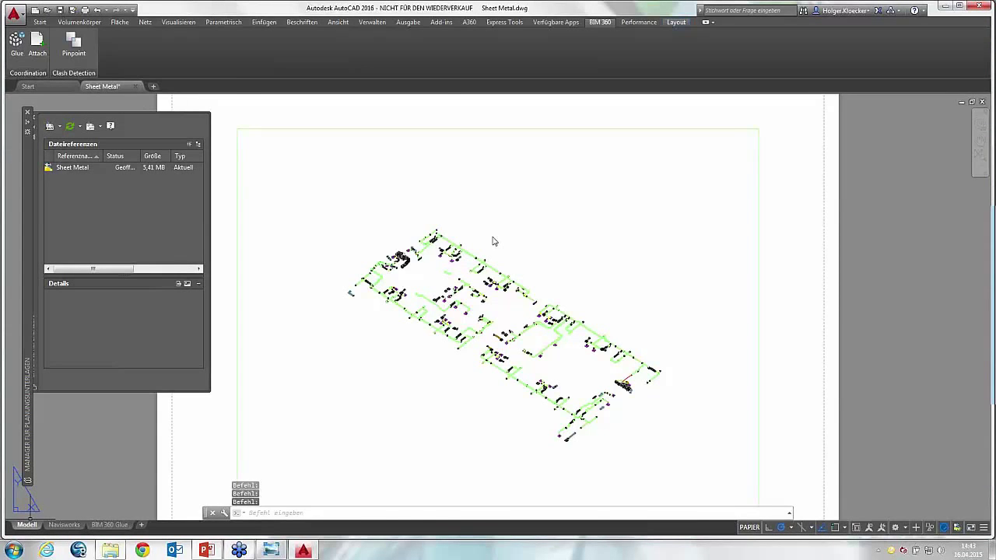
pyautogui.scroll(-2, 273, 202)
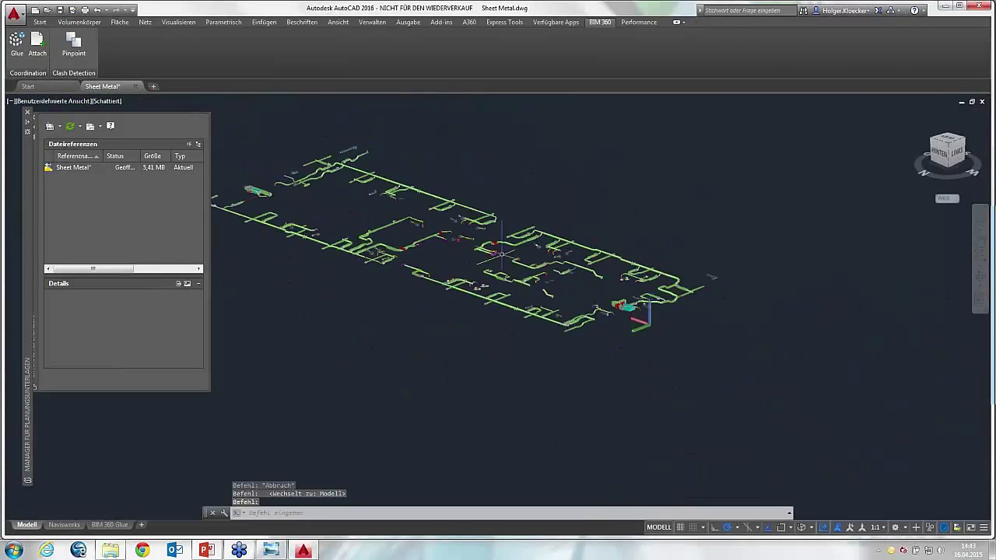
pyautogui.scroll(-2, 272, 202)
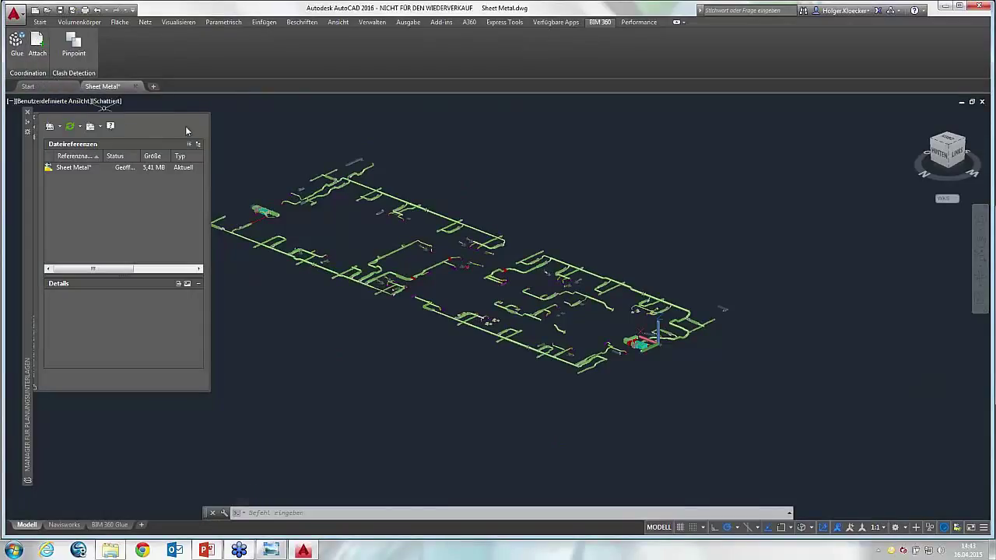
# Turn off every layer from 0 HVAC through the last layer in the Layer Properties Manager
pyautogui.click(39, 21)
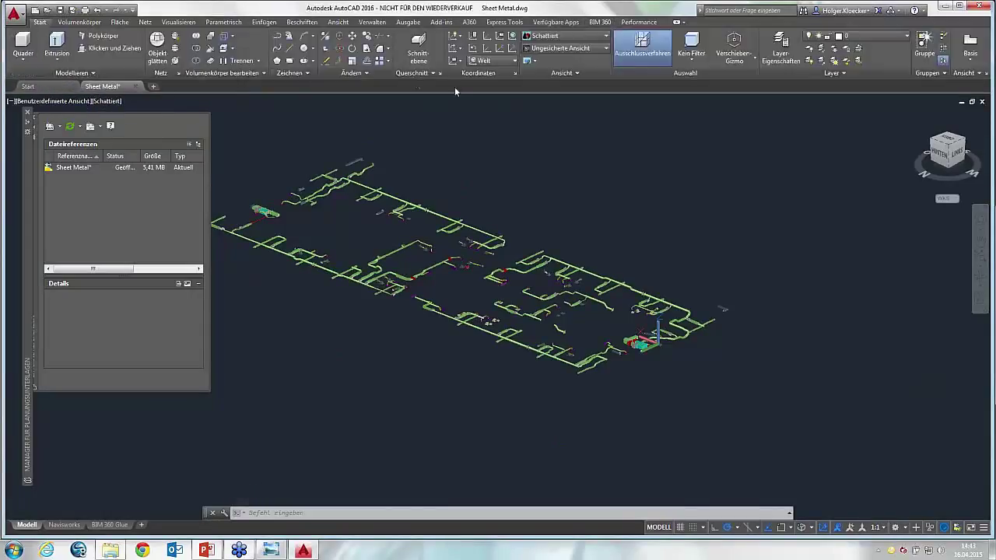
pyautogui.click(780, 48)
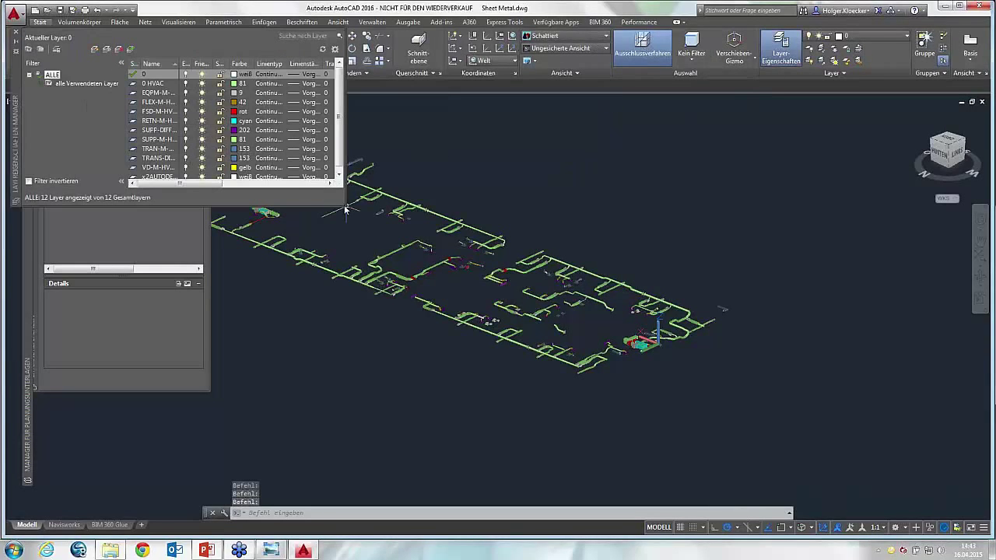
pyautogui.moveTo(344, 208); pyautogui.dragTo(440, 364)
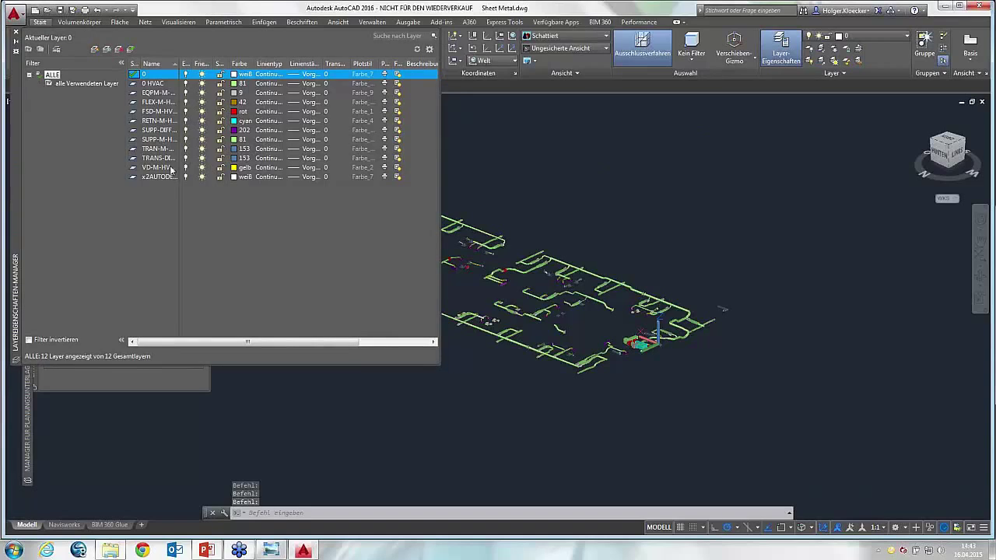
pyautogui.click(153, 84)
pyautogui.keyDown('shift'); pyautogui.click(159, 176); pyautogui.keyUp('shift')
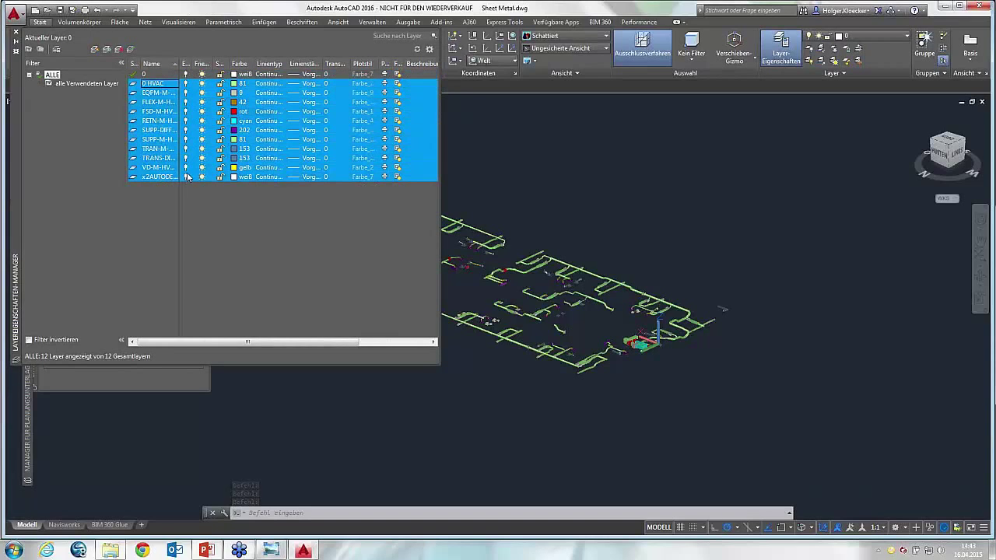
pyautogui.click(185, 177)
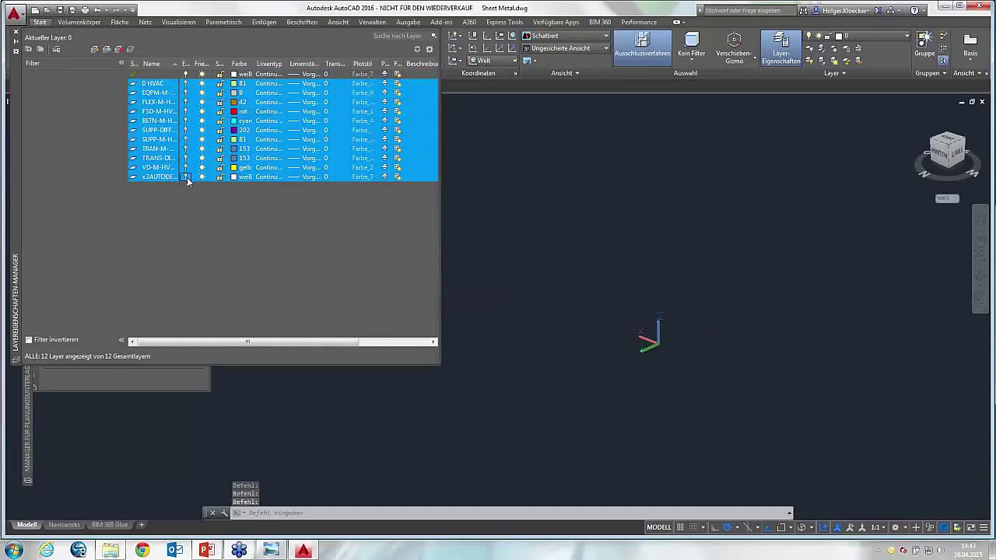
pyautogui.click(16, 34)
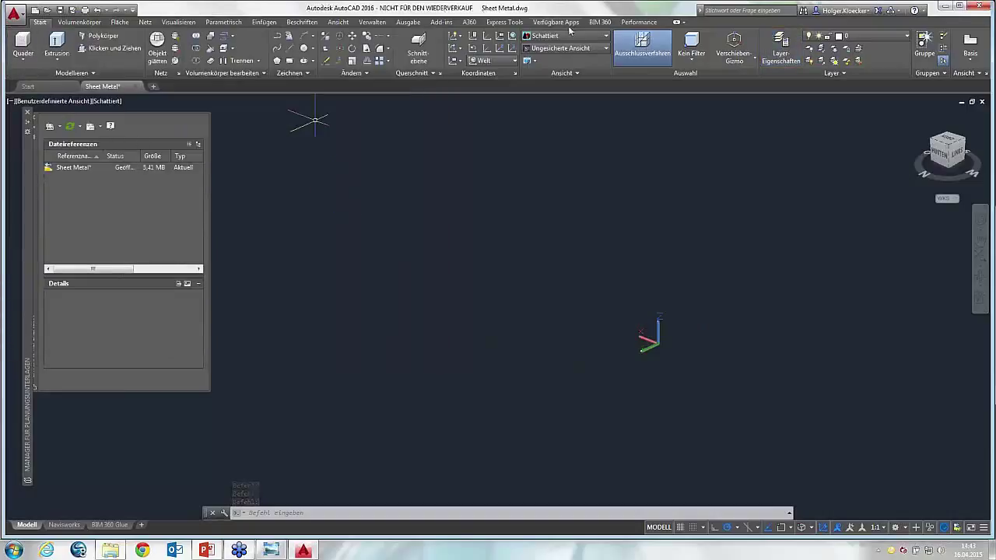
pyautogui.click(597, 22)
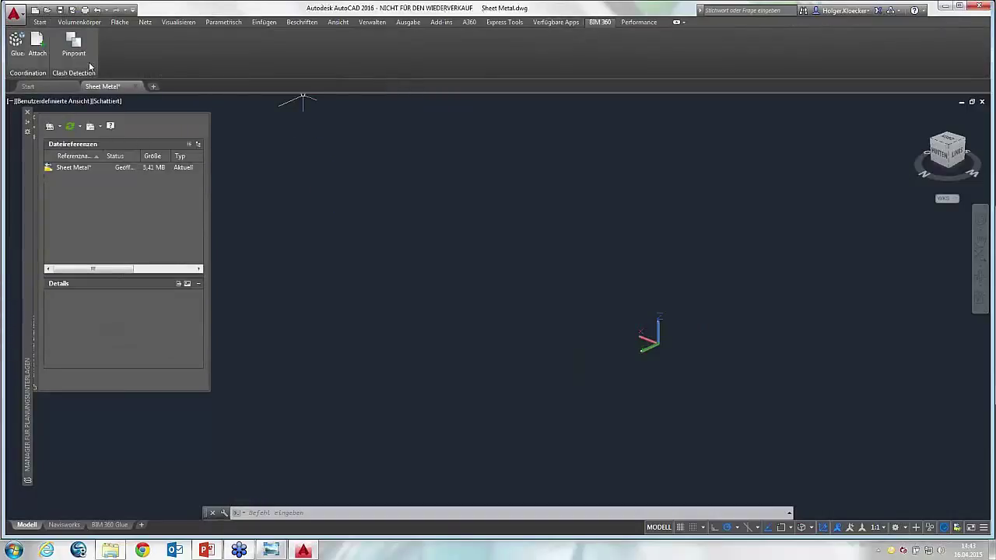
# Attach the architectural model from the Sample Project's Models folder on BIM 360
pyautogui.click(37, 43)
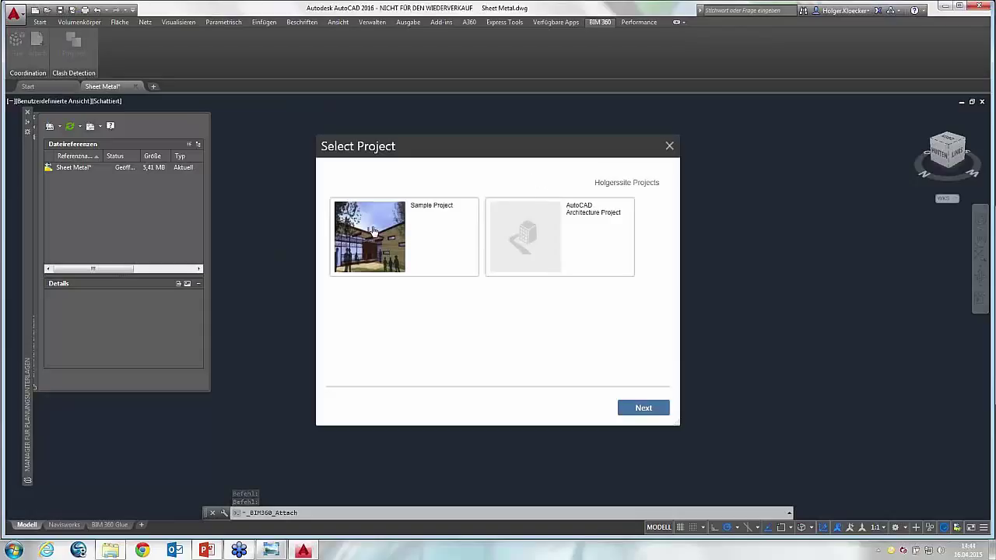
pyautogui.click(397, 246)
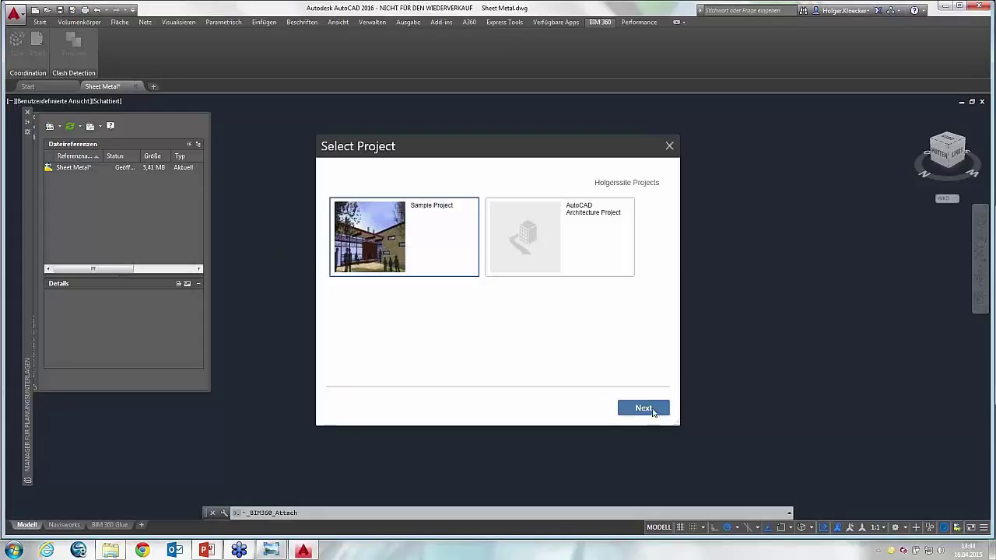
pyautogui.click(644, 408)
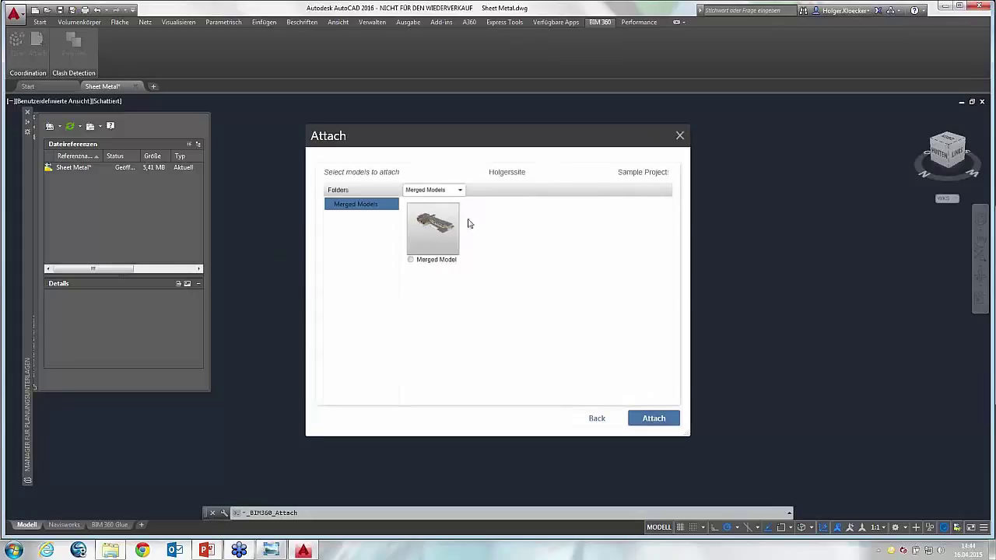
pyautogui.click(459, 191)
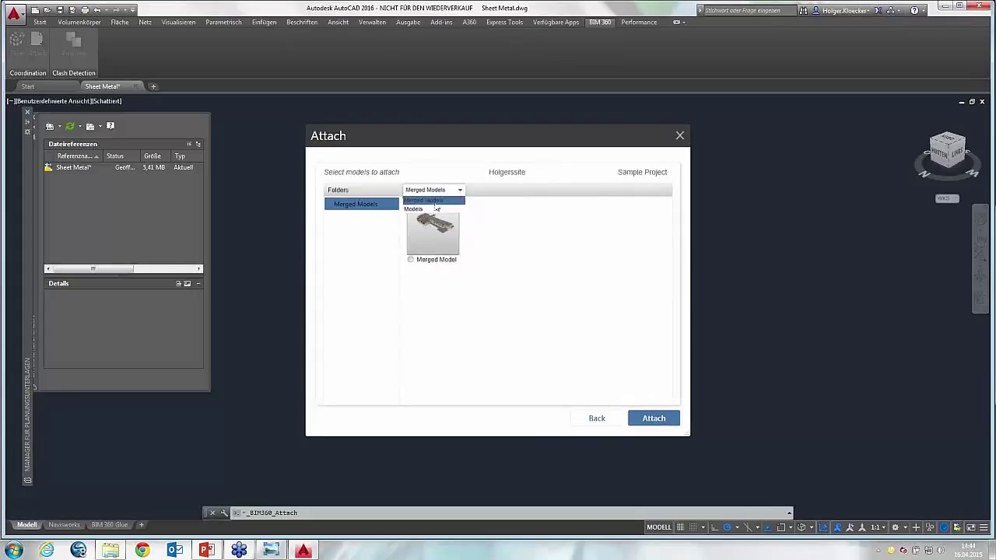
pyautogui.click(418, 209)
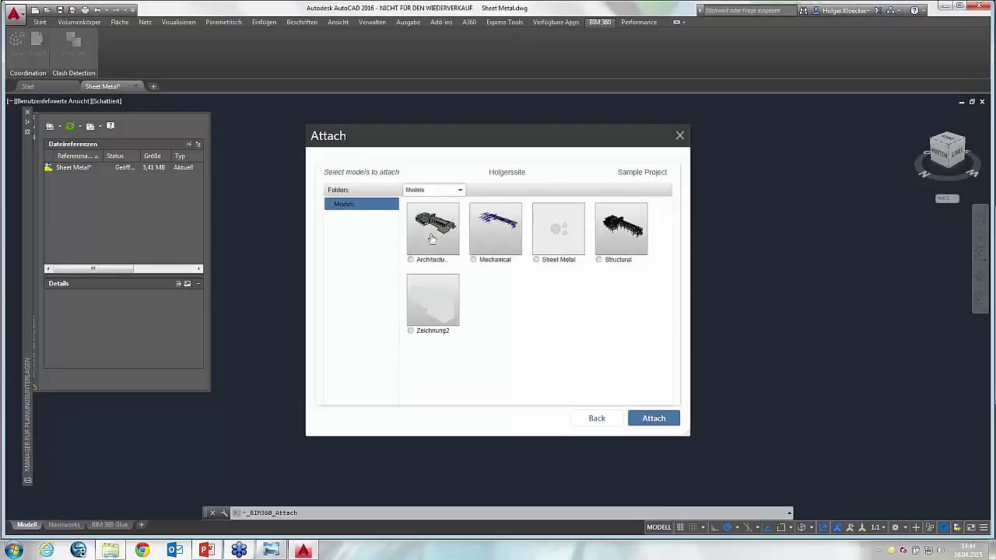
pyautogui.click(426, 259)
pyautogui.click(650, 418)
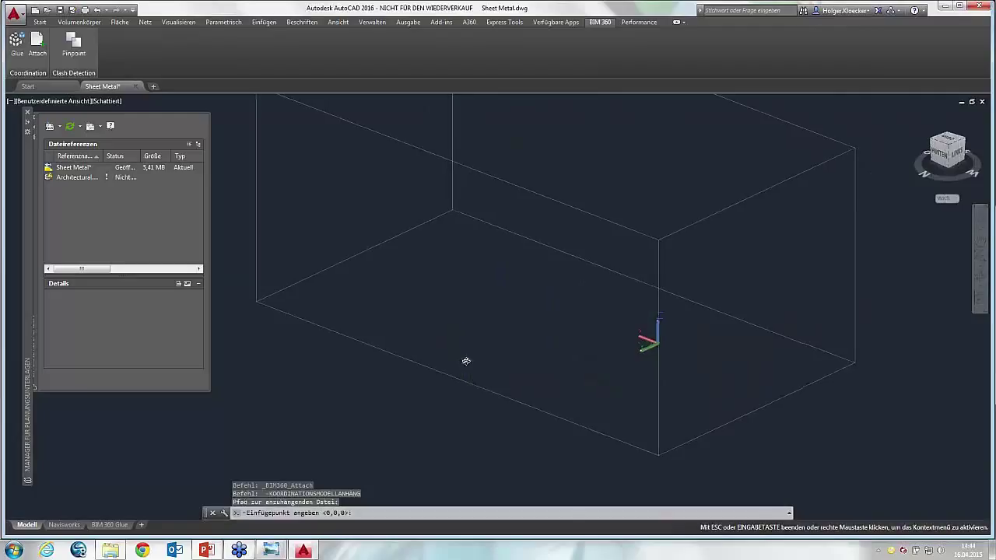
# Place the architectural model at insertion point 0,0,0 with scale 1
pyautogui.keyDown('shift'); pyautogui.moveTo(464, 359); pyautogui.dragTo(481, 365, button='middle'); pyautogui.keyUp('shift')
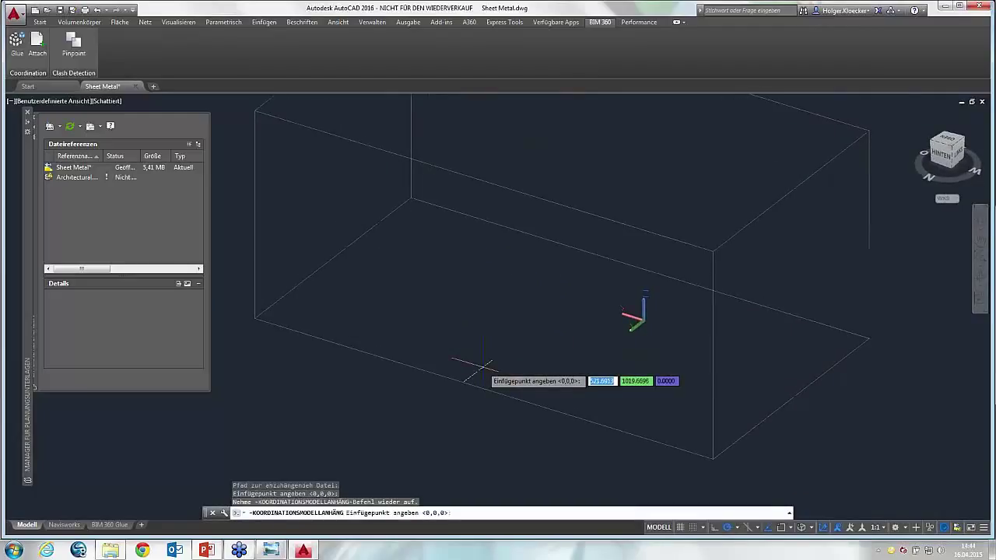
pyautogui.press('Return')
pyautogui.press('Return')
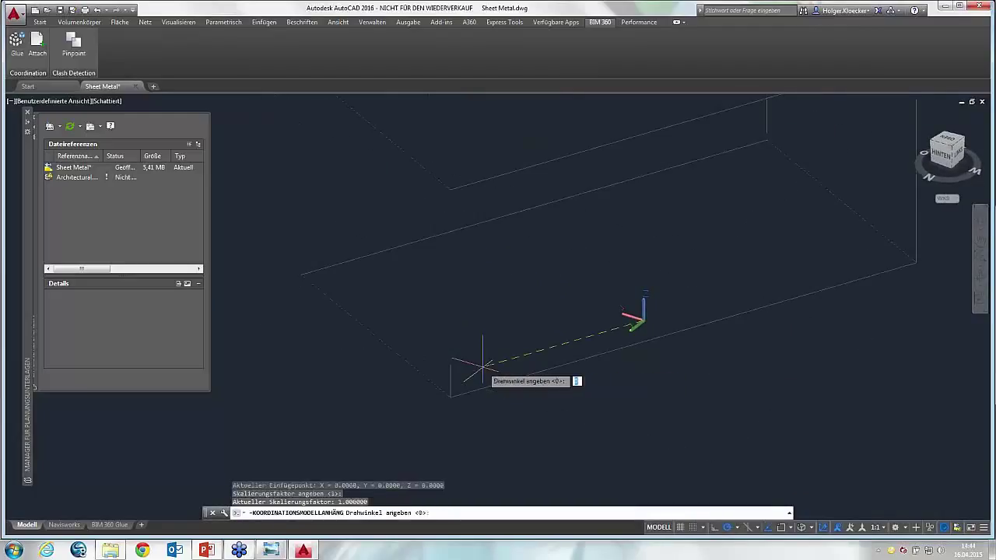
pyautogui.press('Return')
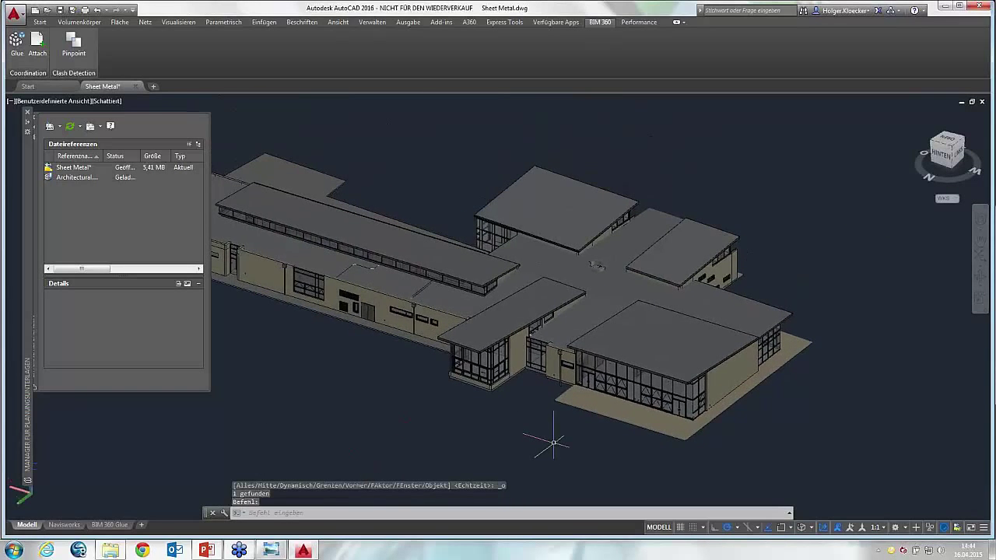
pyautogui.scroll(2, 553, 442)
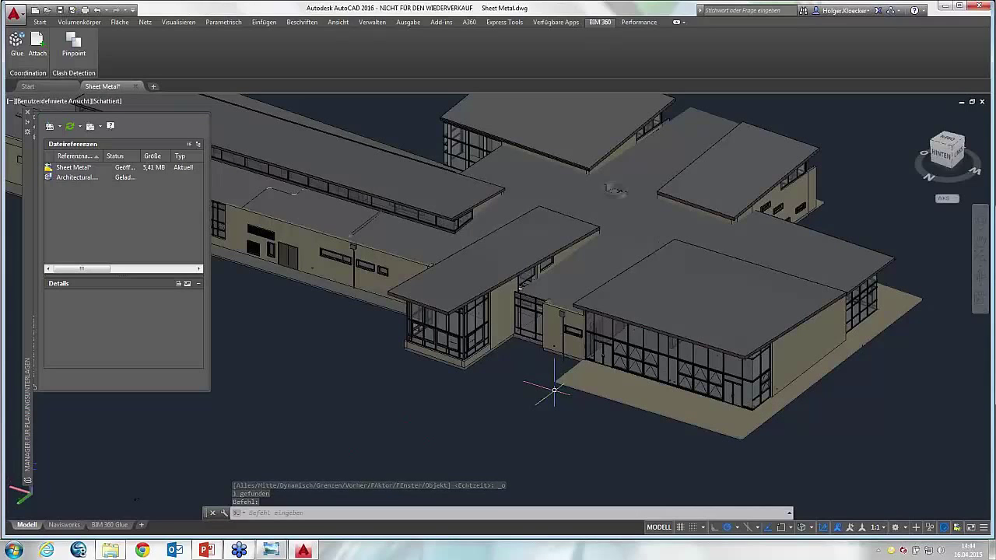
# Orbit the school building to a near-horizontal angle, zoom in on its entrance facades, then back out
pyautogui.moveTo(550, 381)
pyautogui.keyDown('shift'); pyautogui.mouseDown(button='middle')
pyautogui.moveTo(559, 338)
pyautogui.moveTo(550, 357)
pyautogui.mouseUp(button='middle'); pyautogui.keyUp('shift')
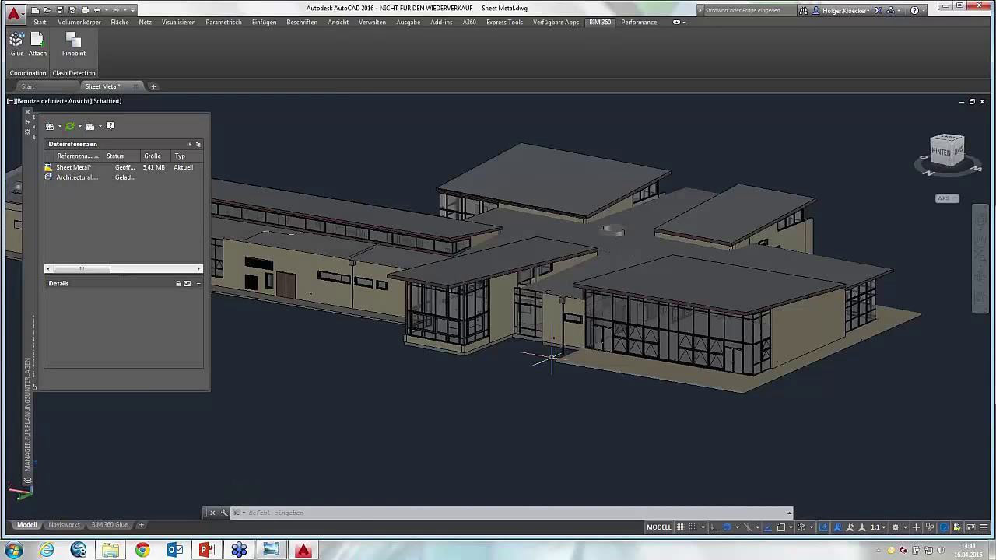
pyautogui.scroll(1, 551, 358)
pyautogui.scroll(1, 550, 358)
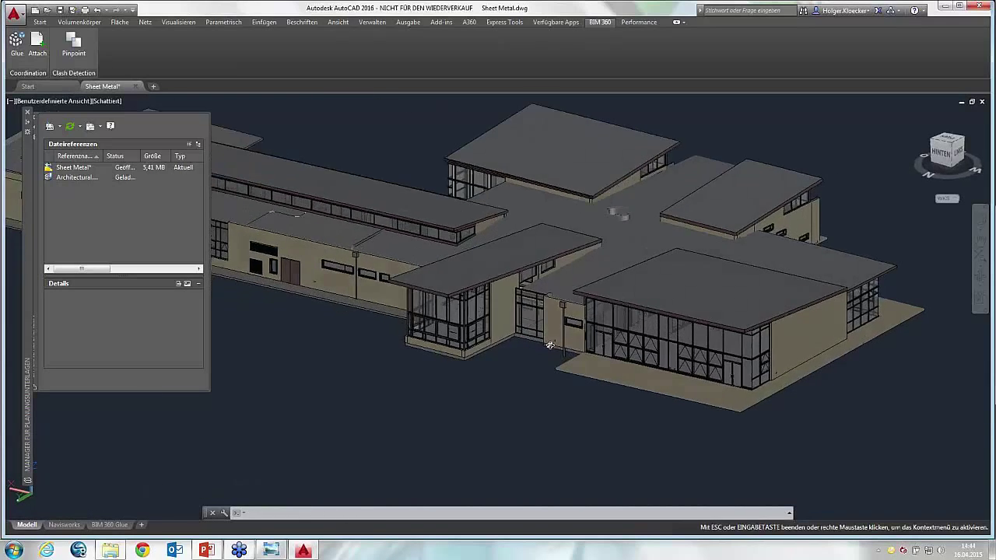
pyautogui.scroll(1, 551, 357)
pyautogui.scroll(1, 545, 301)
pyautogui.scroll(1, 545, 301)
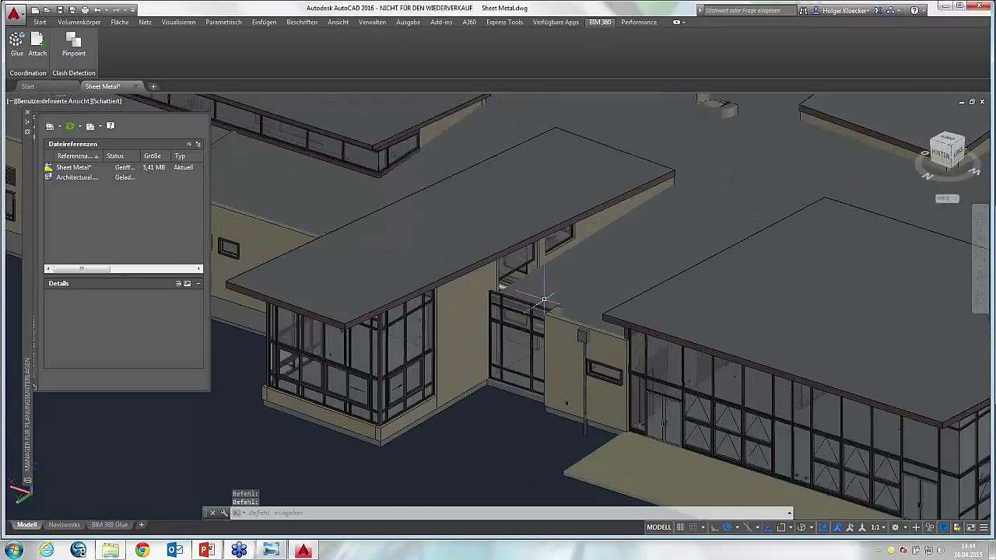
pyautogui.scroll(-2, 544, 300)
pyautogui.scroll(-2, 529, 311)
pyautogui.scroll(-2, 506, 303)
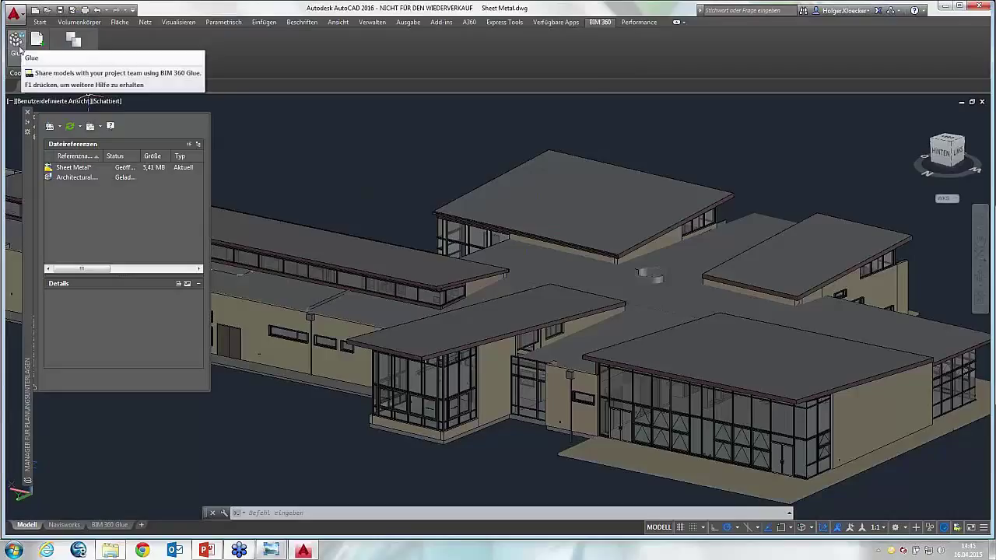
# Glue the Sheet Metal model to the BIM 360 Sample Project
pyautogui.click(17, 46)
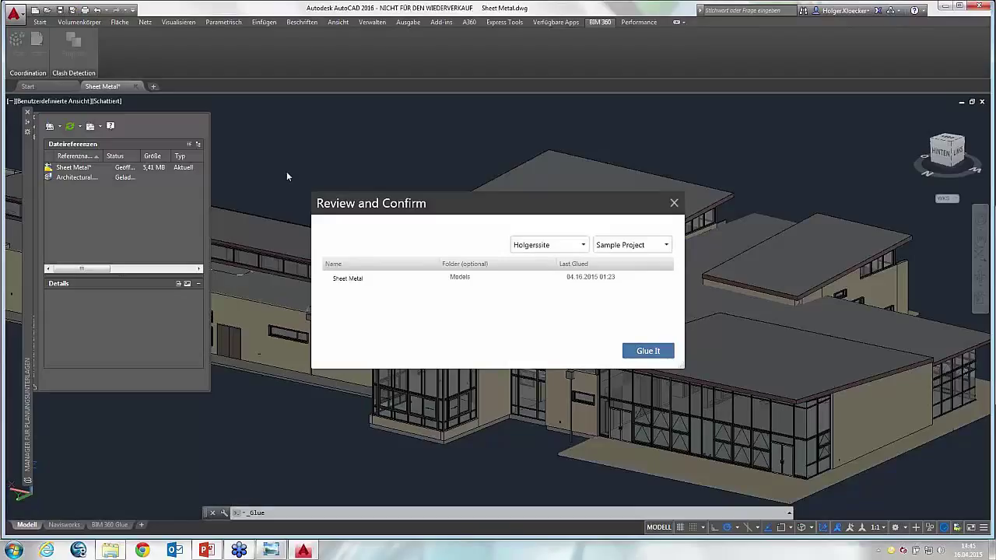
pyautogui.click(674, 204)
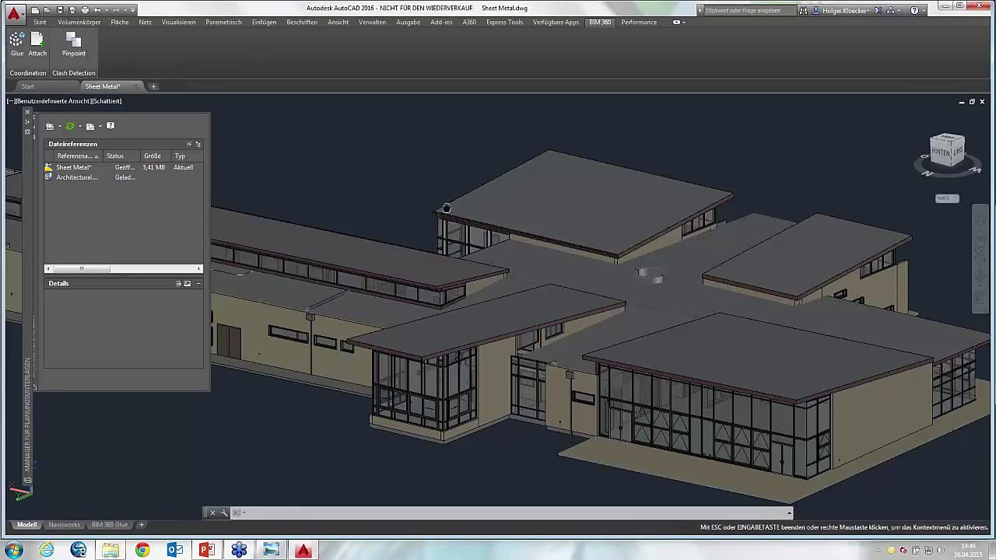
# After a last pan and orbit, close Sheet Metal.dwg without saving its changes
pyautogui.moveTo(438, 203); pyautogui.dragTo(452, 206, button='middle')
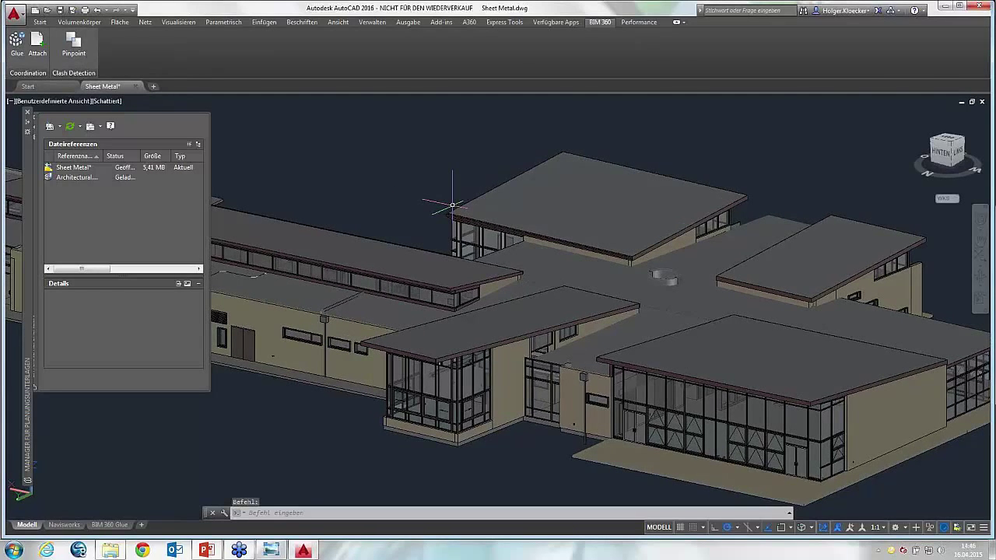
pyautogui.scroll(-1, 452, 207)
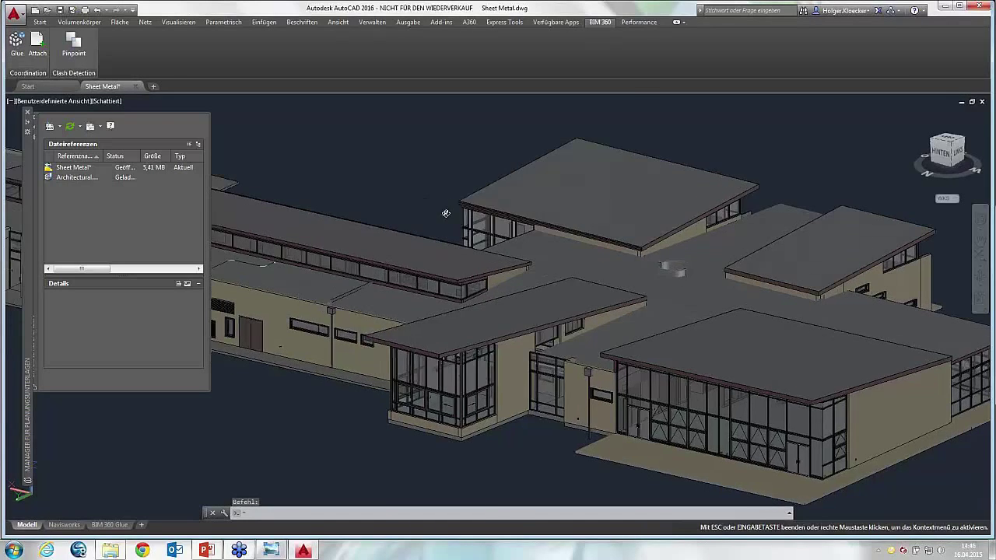
pyautogui.scroll(-1, 450, 206)
pyautogui.scroll(-3, 447, 207)
pyautogui.scroll(-1, 443, 207)
pyautogui.keyDown('shift'); pyautogui.moveTo(442, 207); pyautogui.dragTo(445, 192, button='middle'); pyautogui.keyUp('shift')
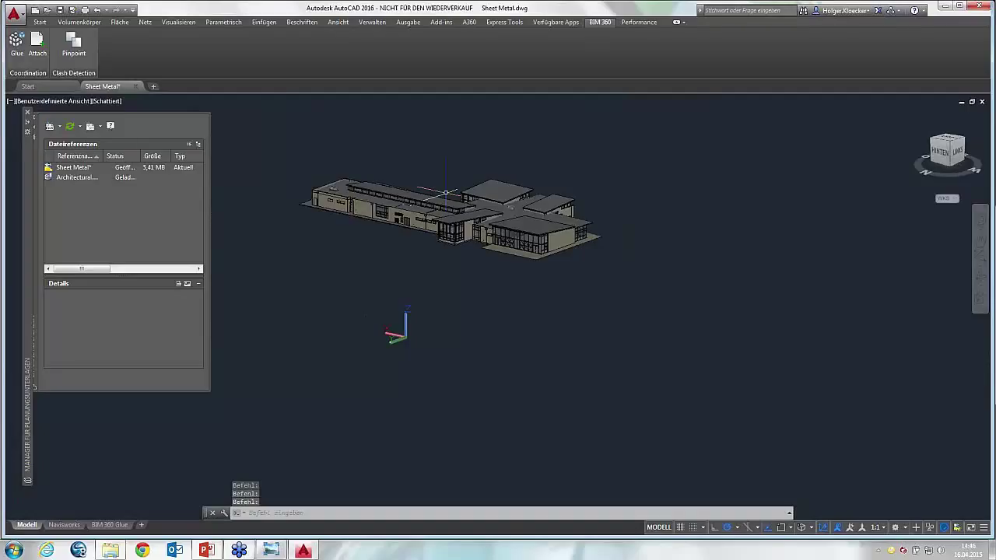
pyautogui.click(137, 86)
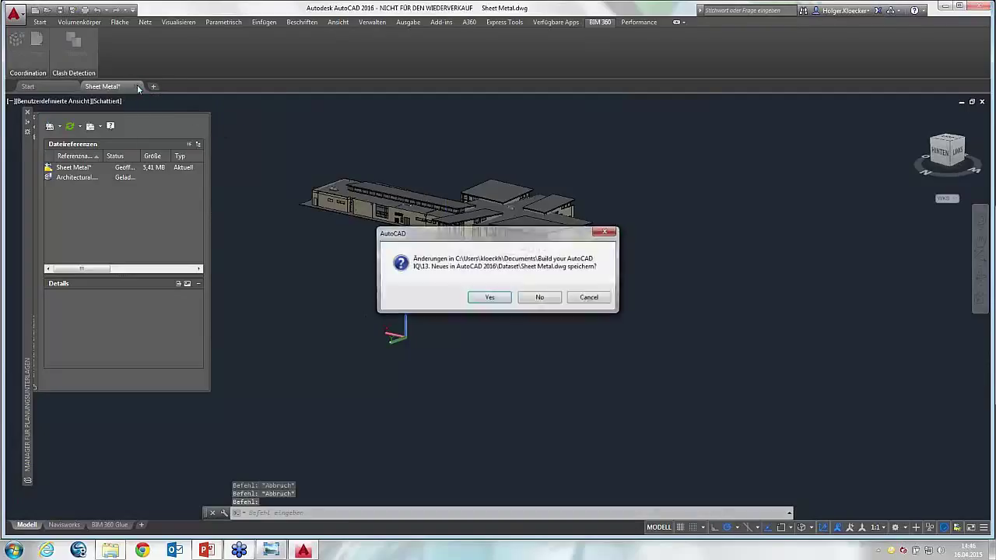
pyautogui.click(540, 297)
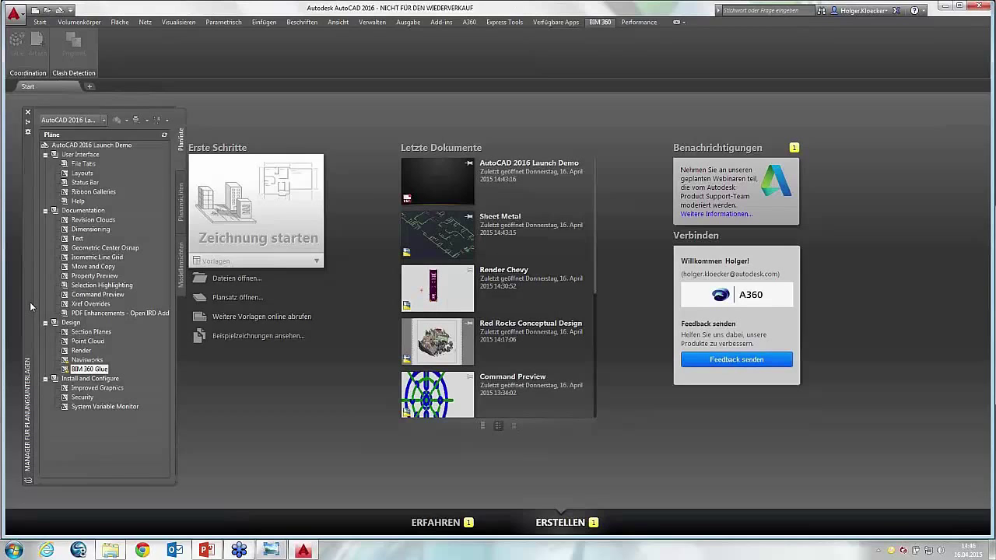
# Open the Improved Graphics sheet of Command Preview.dwg from the sheet set and zoom in
pyautogui.doubleClick(98, 388)
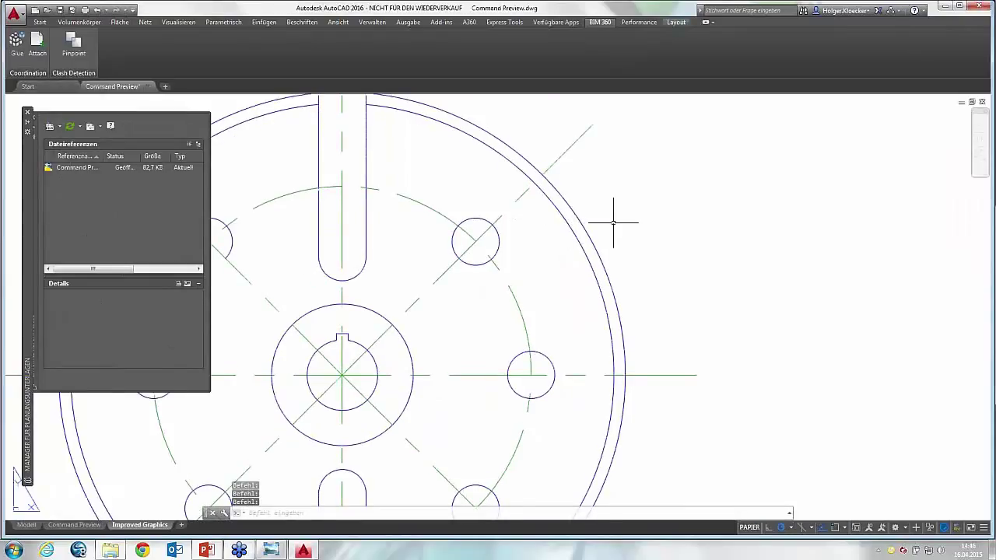
pyautogui.scroll(2, 613, 222)
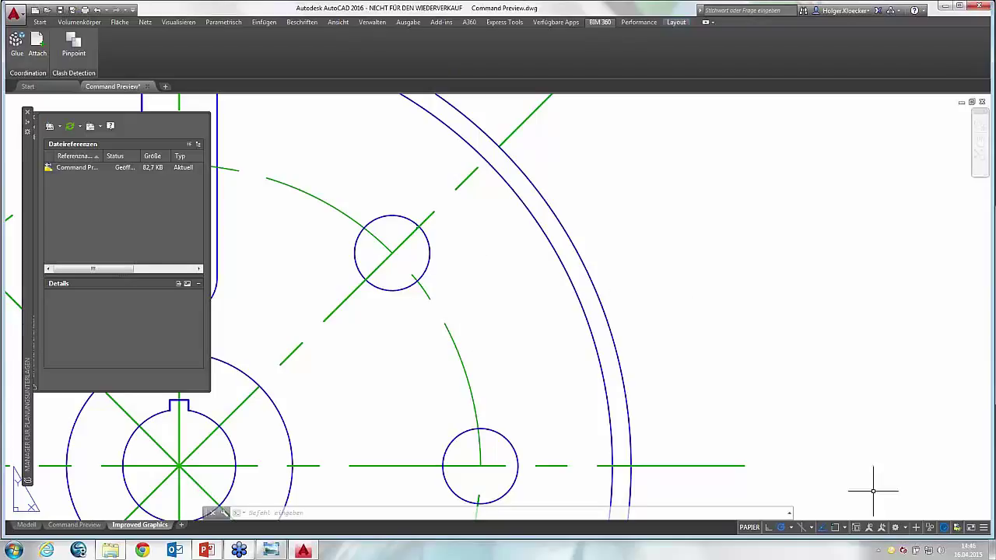
# Turn off Geometrie hoher Qualität in the graphics performance settings
pyautogui.click(944, 528)
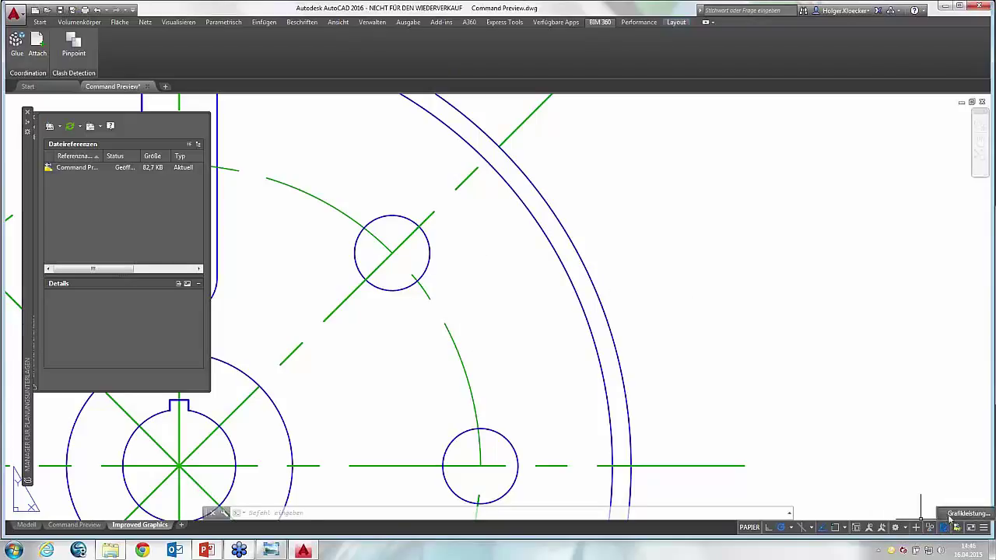
pyautogui.moveTo(708, 123); pyautogui.dragTo(511, 105)
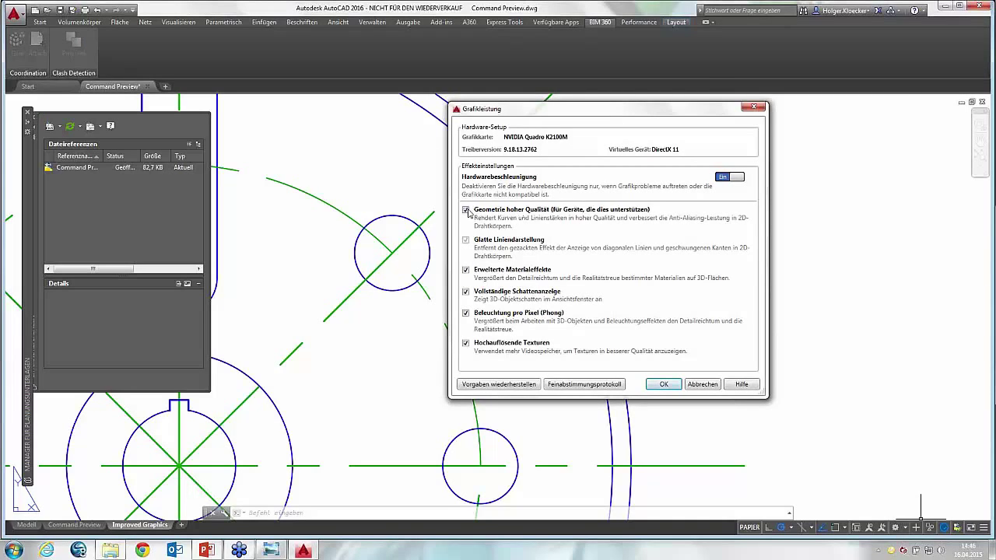
pyautogui.click(466, 210)
pyautogui.moveTo(537, 114); pyautogui.dragTo(737, 129)
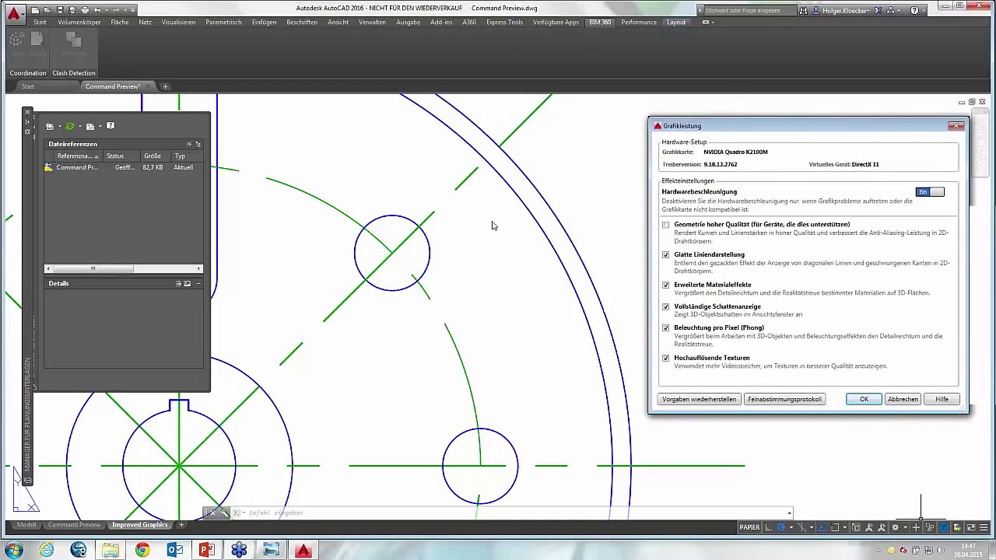
pyautogui.click(864, 399)
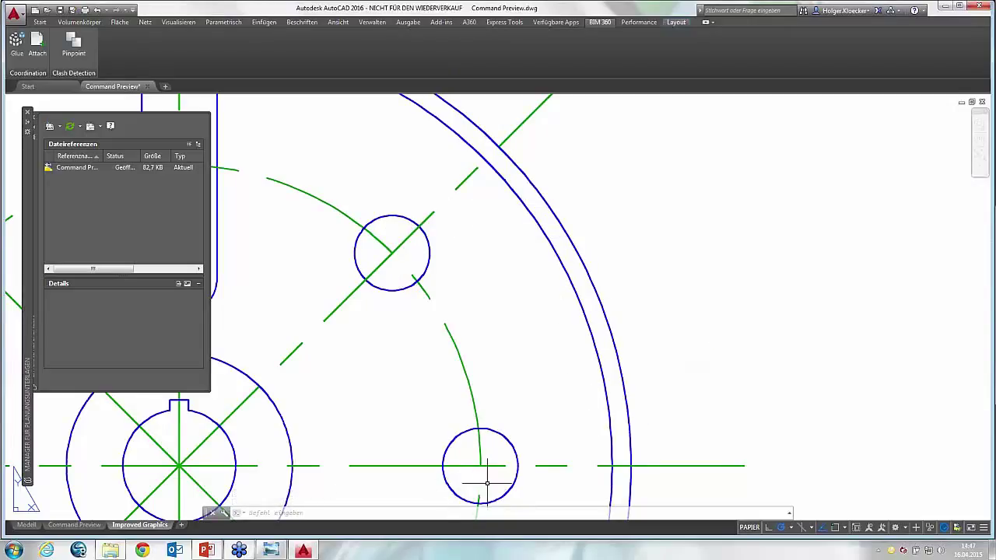
# Zoom and pan in on the flange's bolt-hole circles and dashed centre lines
pyautogui.scroll(2, 286, 389)
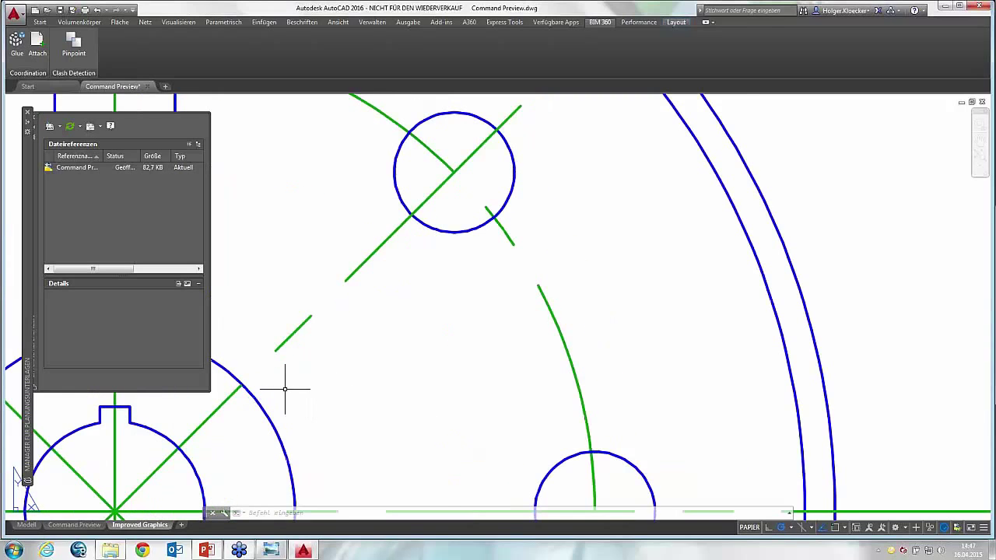
pyautogui.moveTo(452, 233); pyautogui.dragTo(446, 283, button='middle')
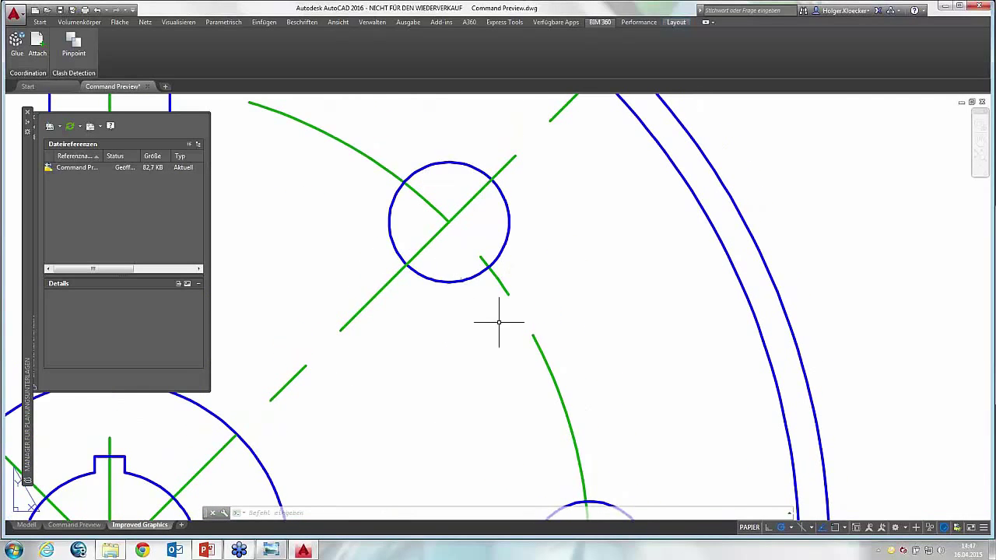
pyautogui.moveTo(600, 211)
pyautogui.mouseDown(button='middle')
pyautogui.moveTo(540, 251)
pyautogui.moveTo(526, 289)
pyautogui.moveTo(504, 234)
pyautogui.mouseUp(button='middle')
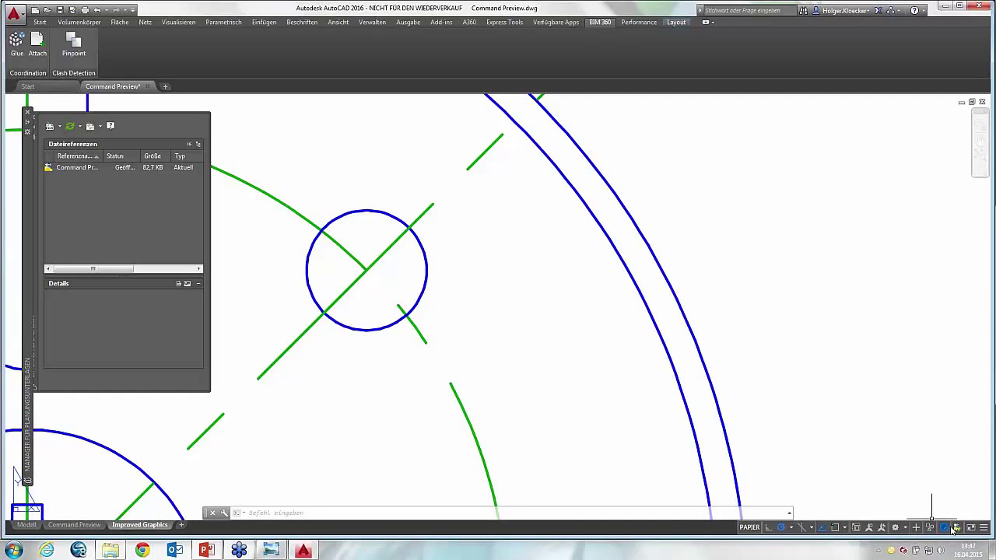
# Turn high-quality geometry back on in the graphics performance settings
pyautogui.click(944, 528)
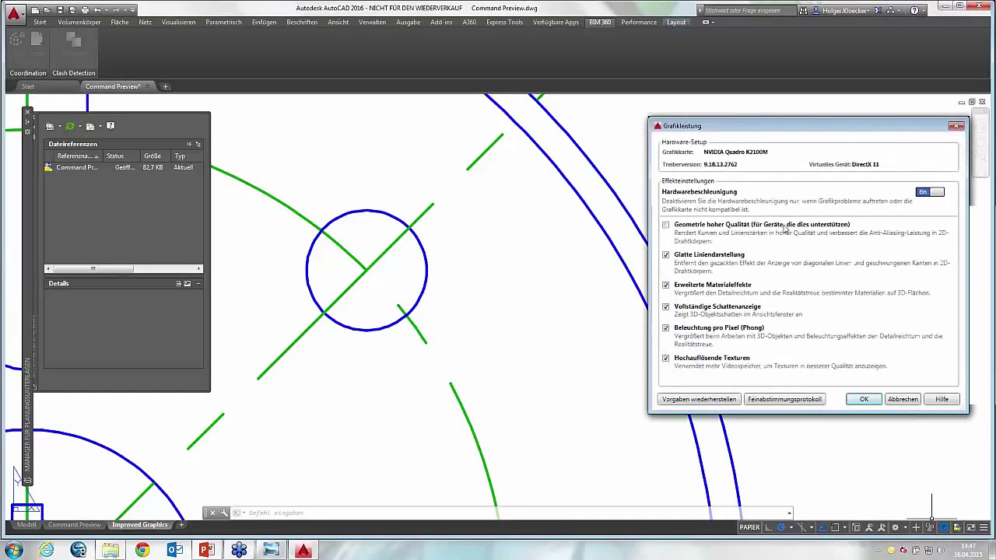
pyautogui.click(666, 225)
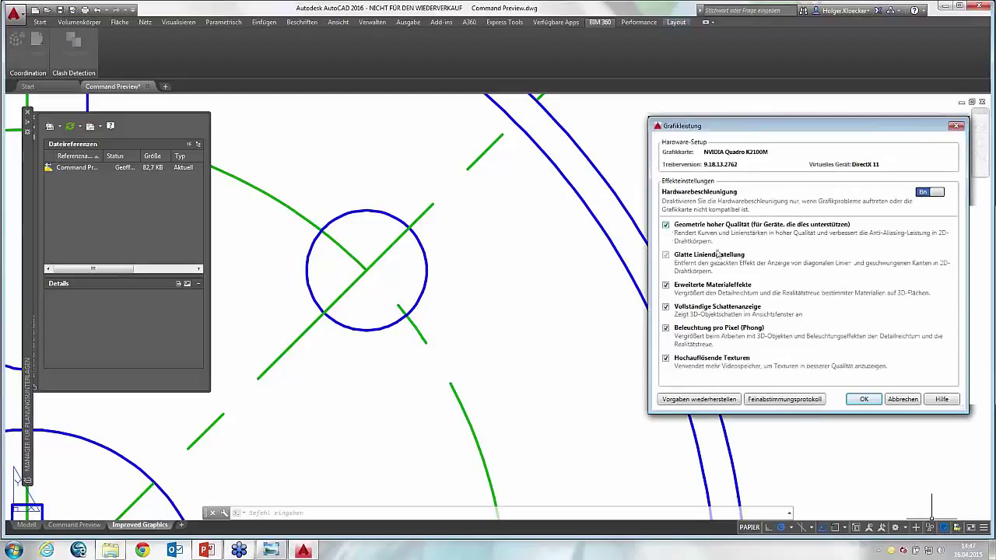
pyautogui.click(861, 399)
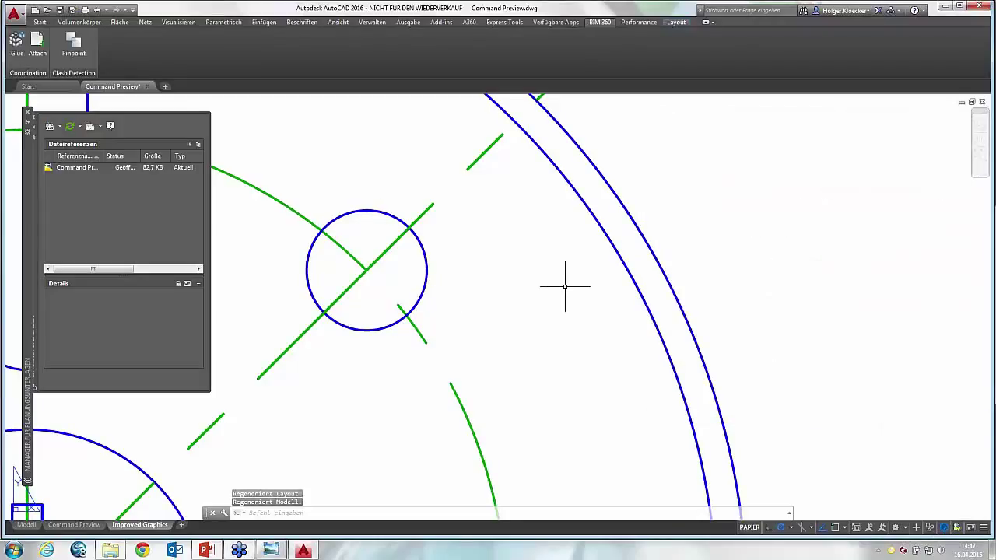
# Zoom in on the gear's hole circles, then zoom out and recentre the whole gear
pyautogui.scroll(-4, 565, 286)
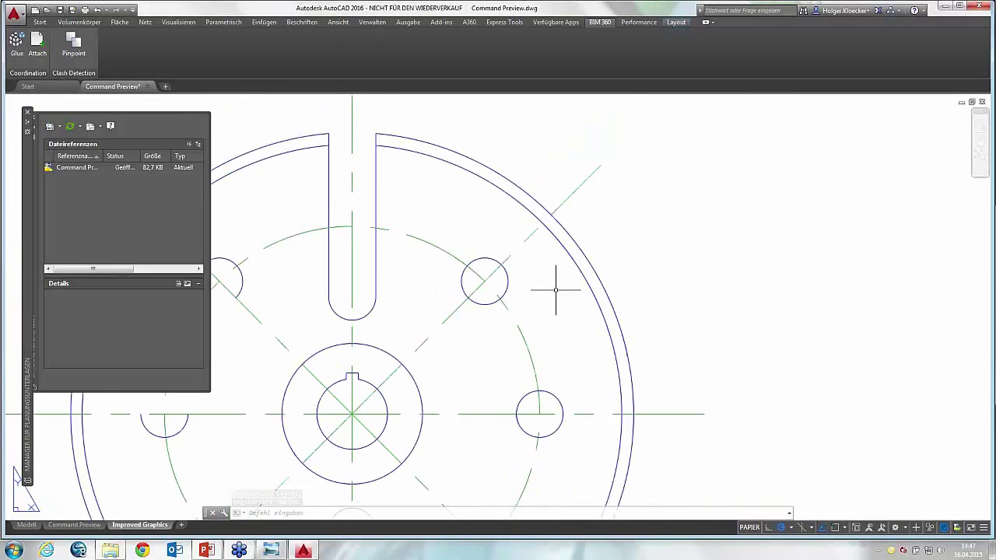
pyautogui.scroll(3, 555, 289)
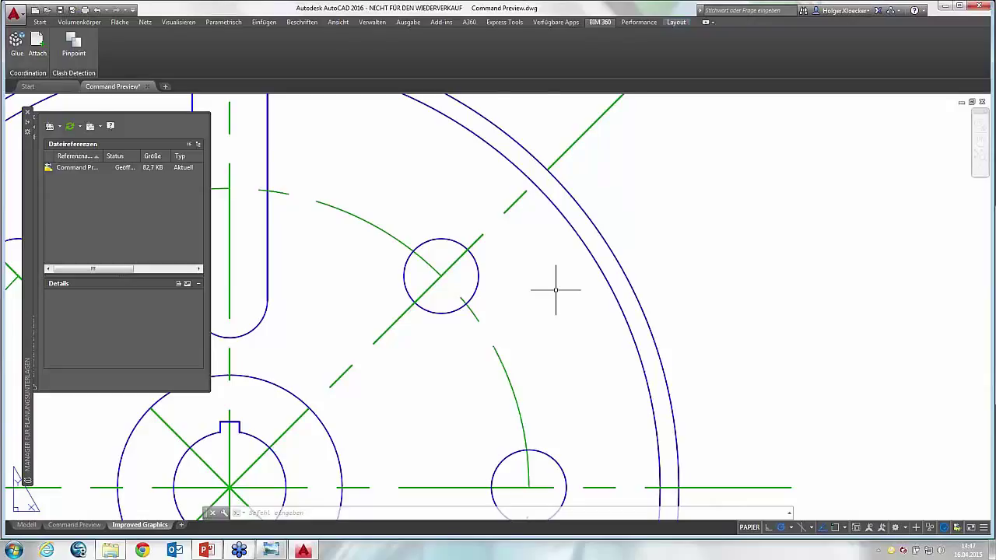
pyautogui.scroll(2, 555, 289)
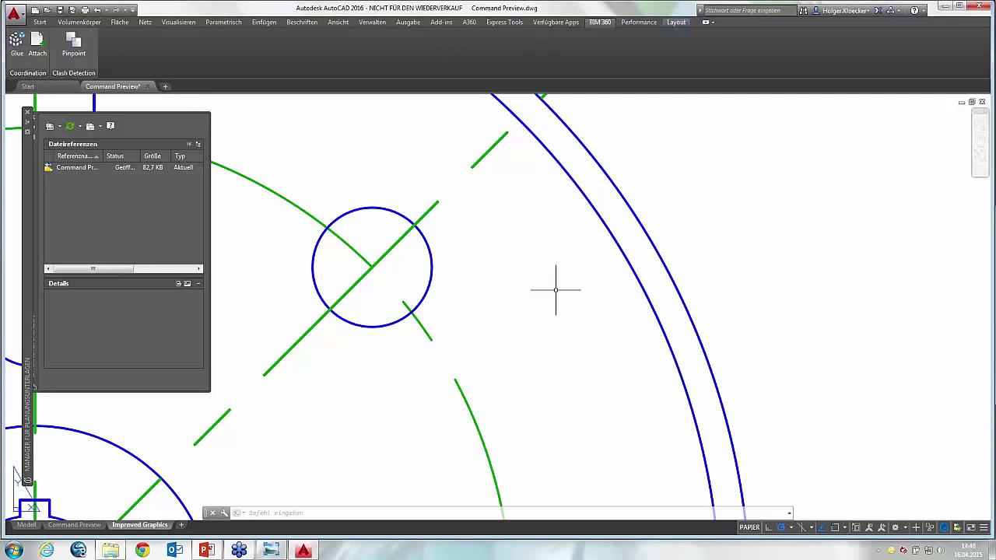
pyautogui.scroll(-4, 615, 258)
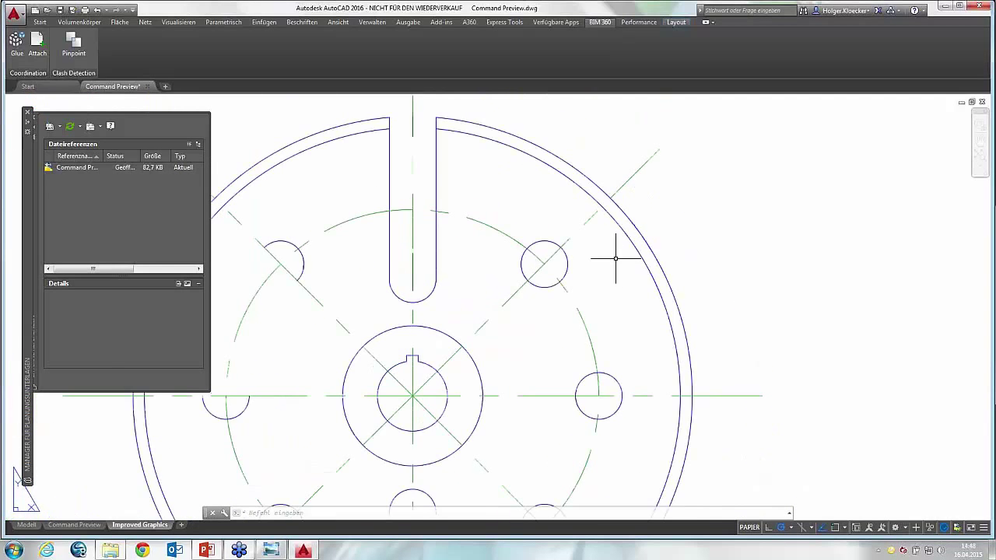
pyautogui.moveTo(615, 258); pyautogui.dragTo(653, 223, button='middle')
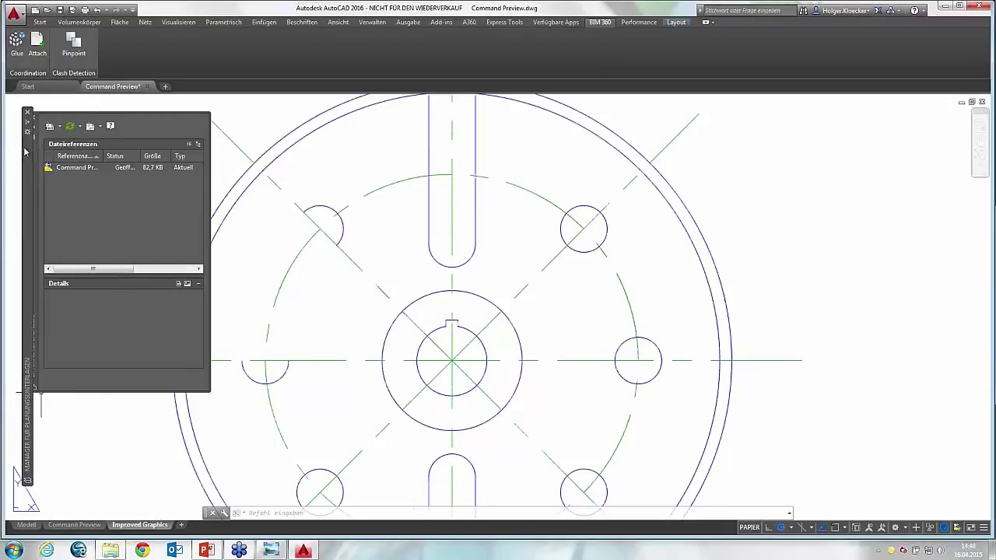
# Open the Security sheet's floor plan from the Sheet Set Manager
pyautogui.click(83, 397)
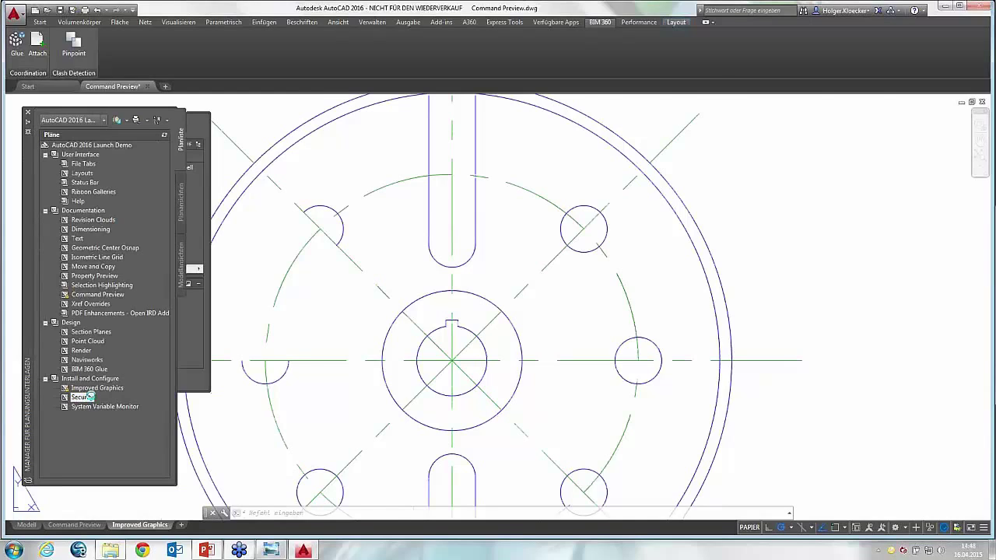
pyautogui.doubleClick(83, 397)
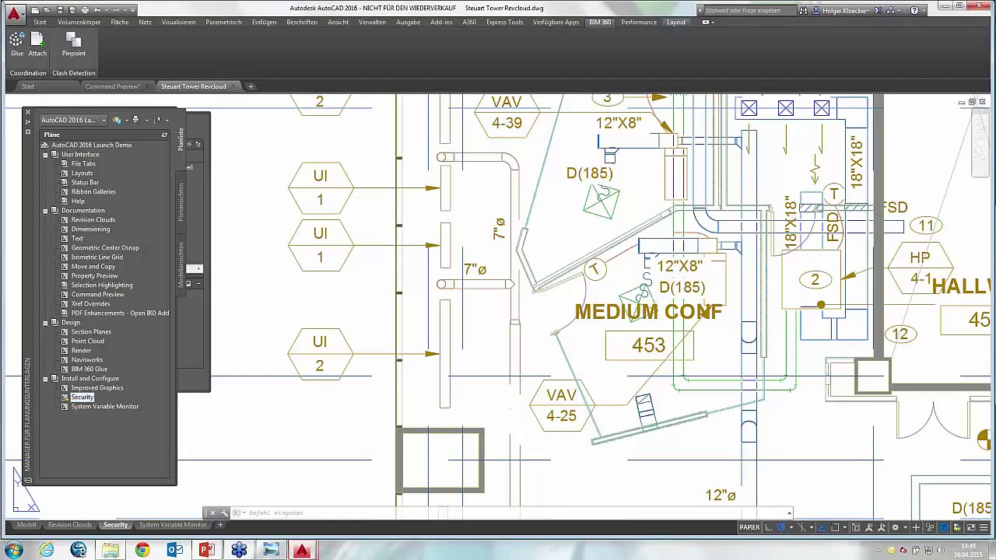
pyautogui.scroll(-3, 360, 372)
pyautogui.scroll(-2, 360, 373)
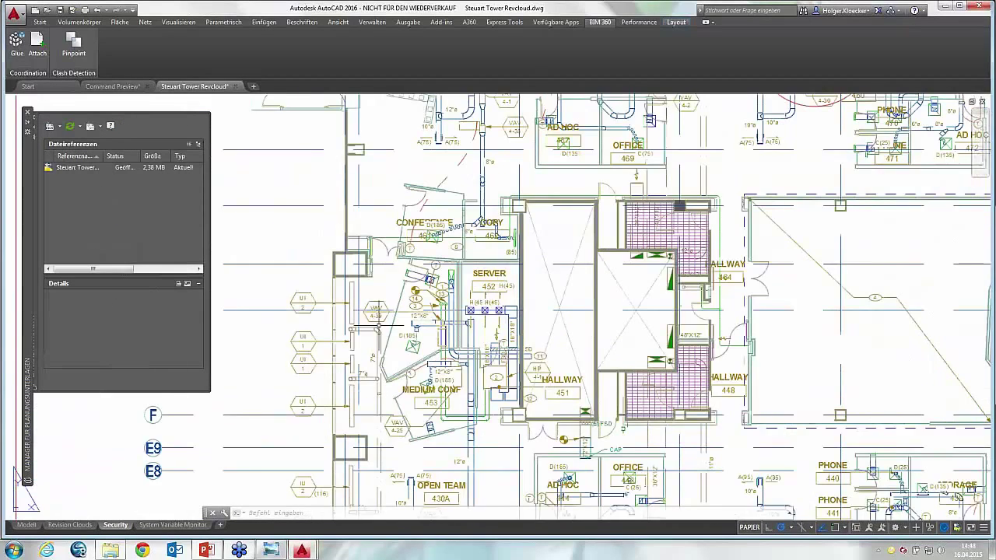
# Load burstit.lsp via Verwalten > Anwendung laden, accepting the unsigned-file security warning
pyautogui.click(40, 22)
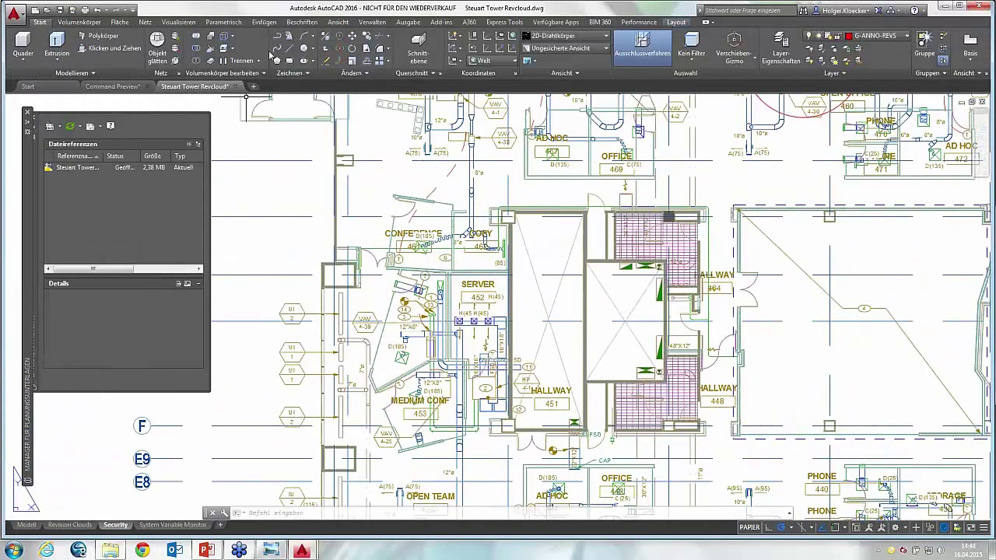
pyautogui.click(370, 21)
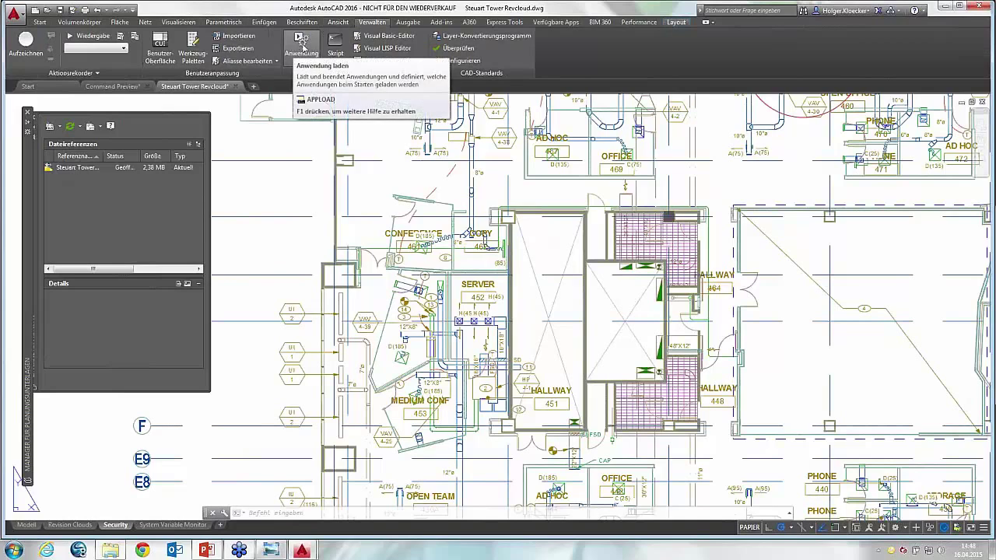
pyautogui.click(302, 44)
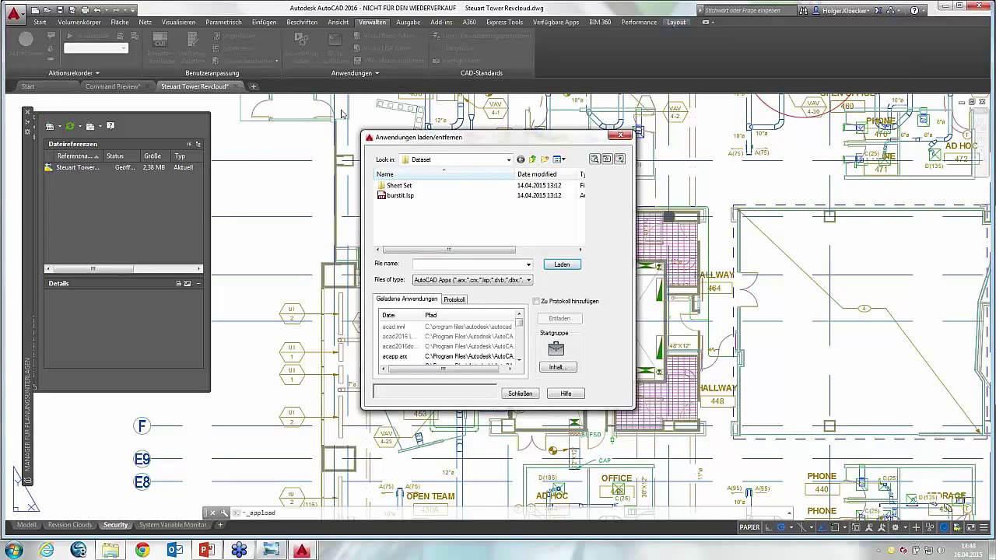
pyautogui.click(447, 196)
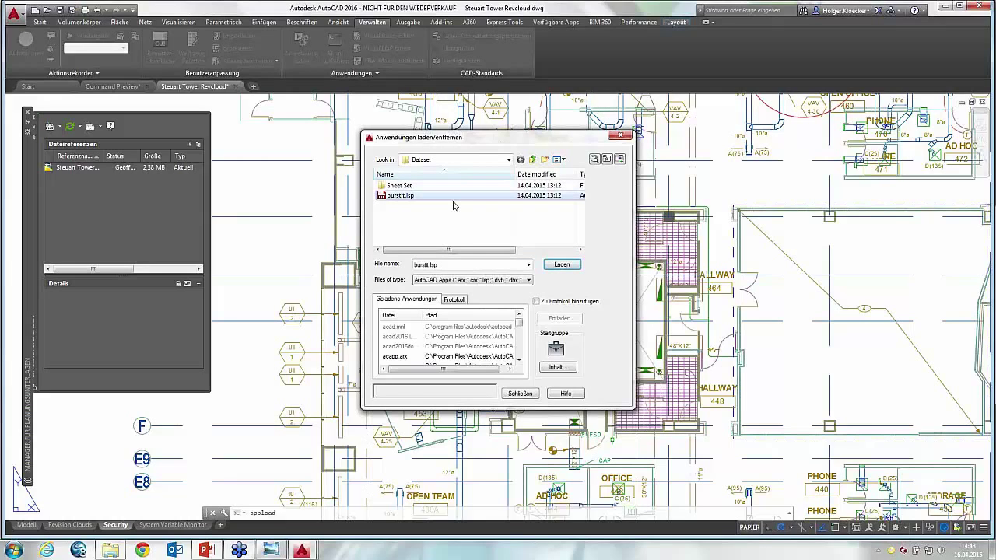
pyautogui.click(519, 393)
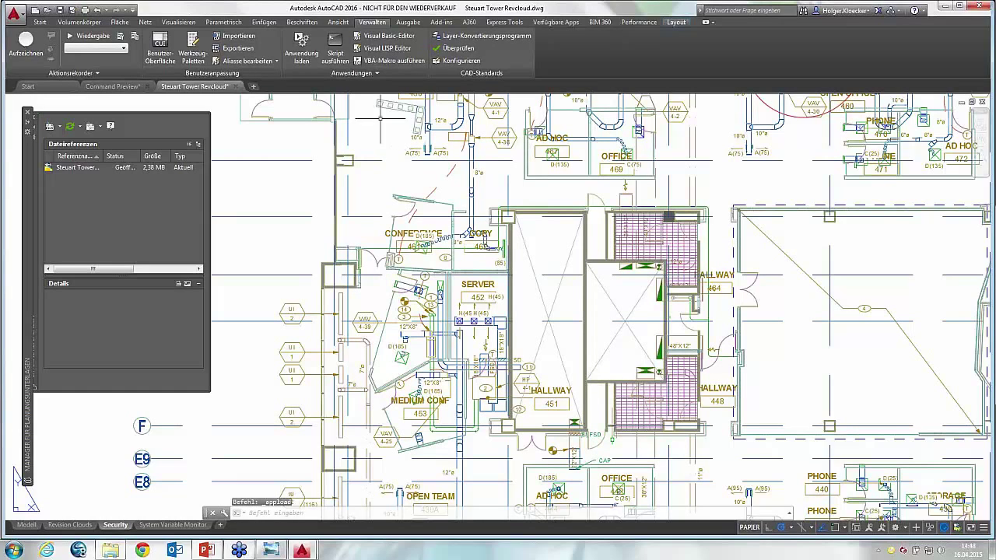
pyautogui.press('Return')
pyautogui.click(400, 196)
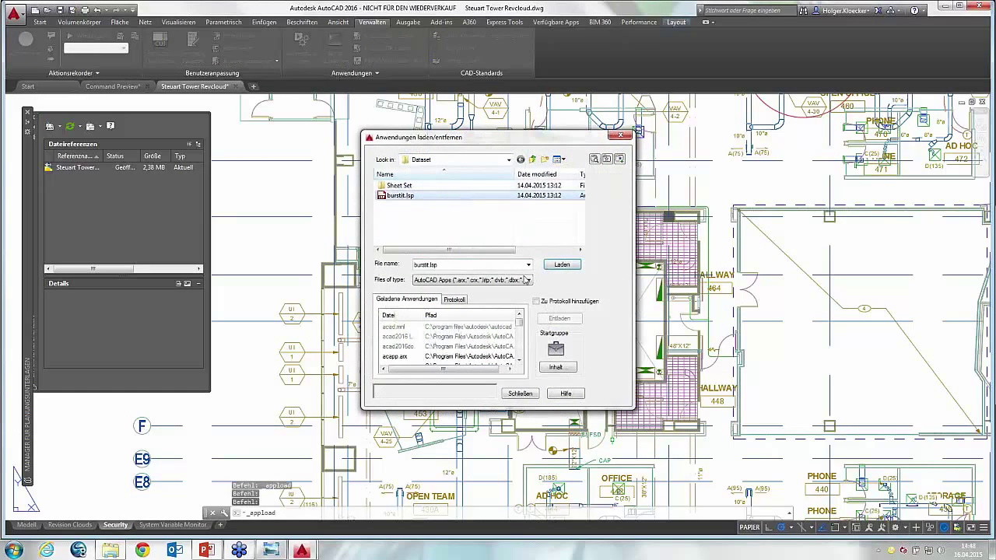
pyautogui.click(560, 264)
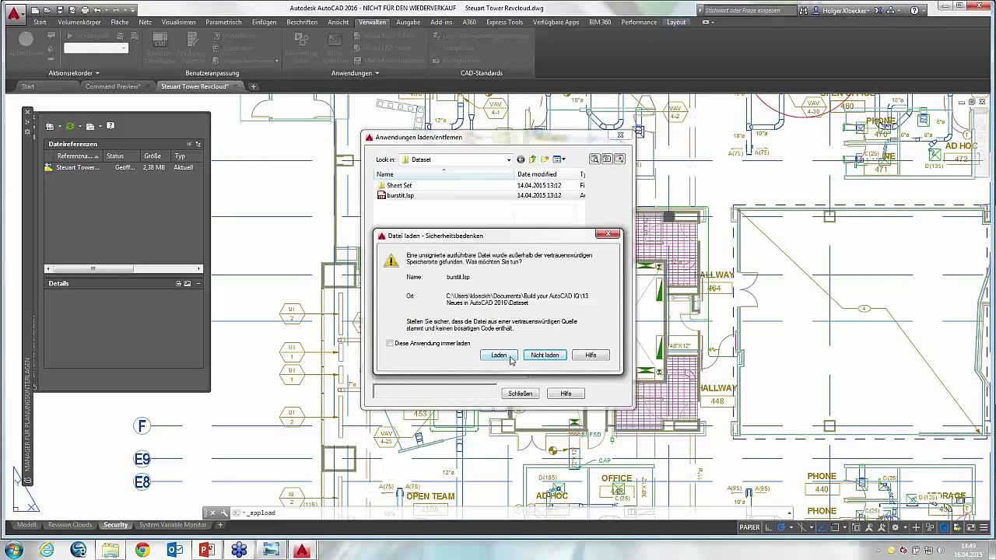
pyautogui.click(499, 355)
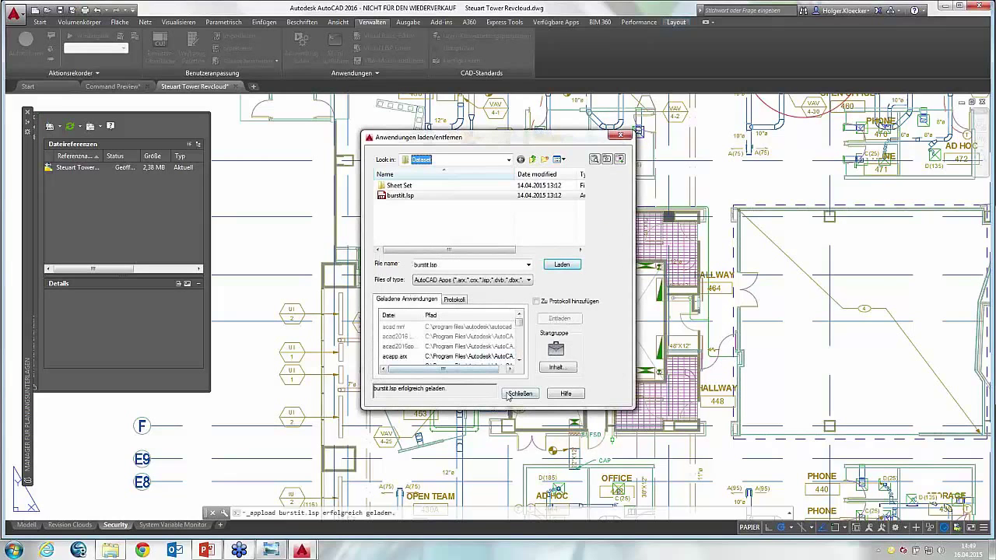
pyautogui.click(507, 395)
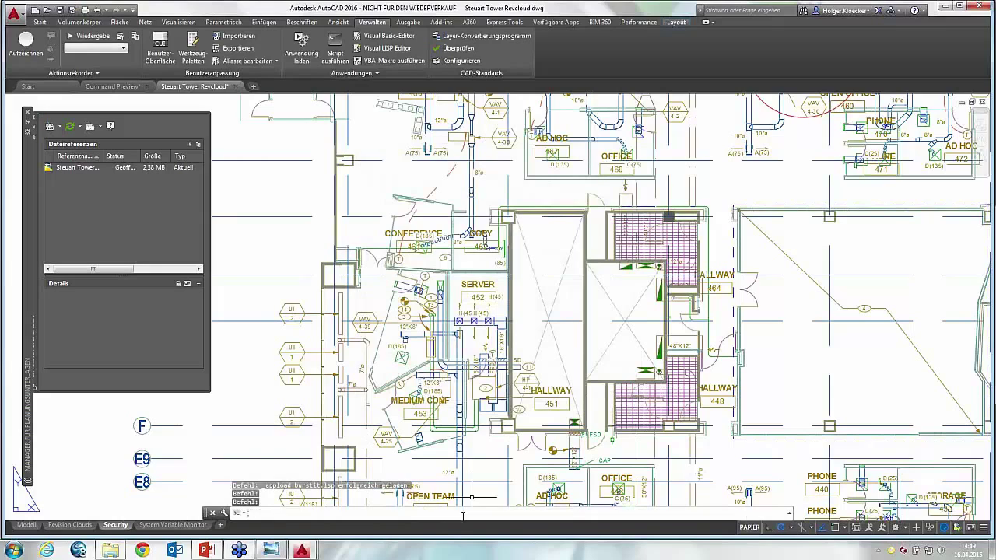
pyautogui.click(512, 512)
# Run BURSTIT, pick inside the floor plan, and zoom to show the full Security layout
pyautogui.write('bust')
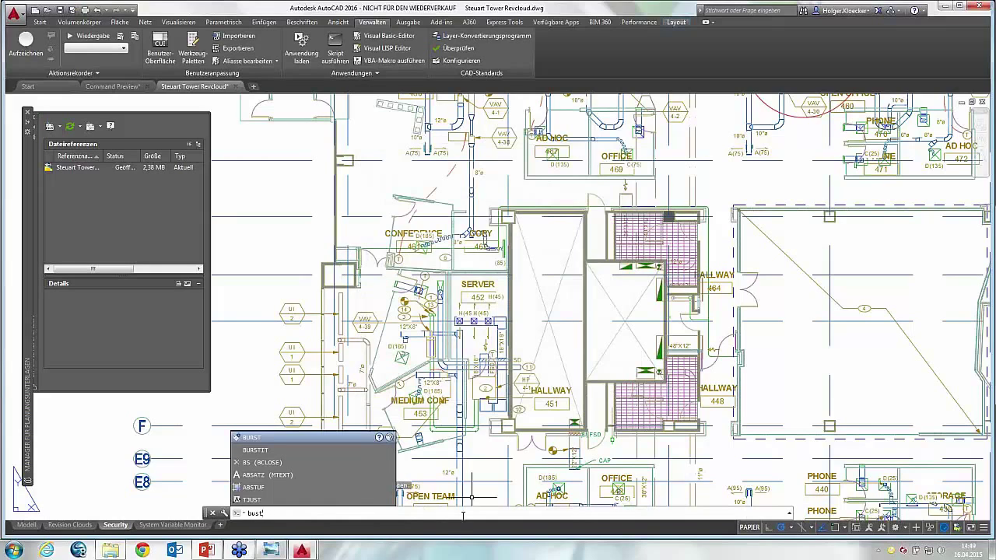
pyautogui.write('it')
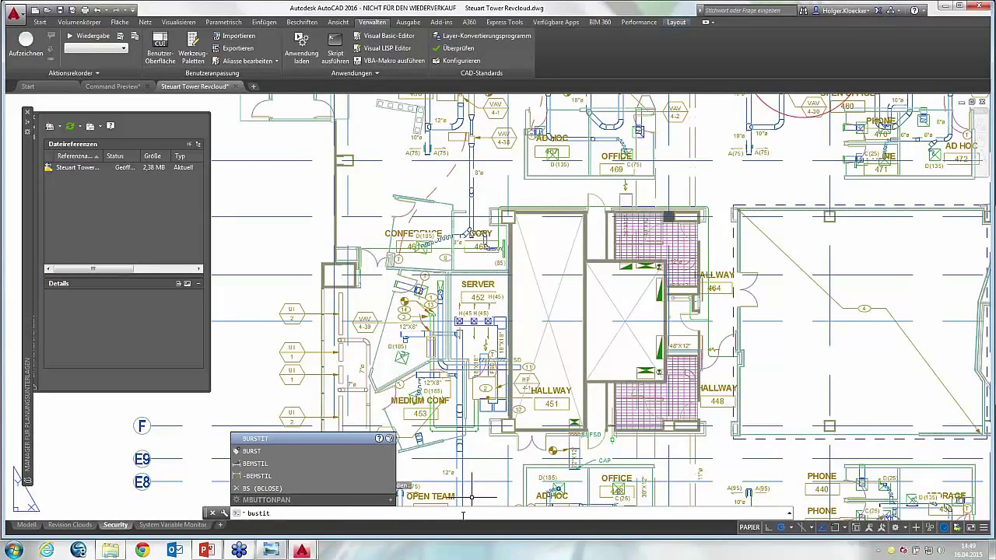
pyautogui.press('Return')
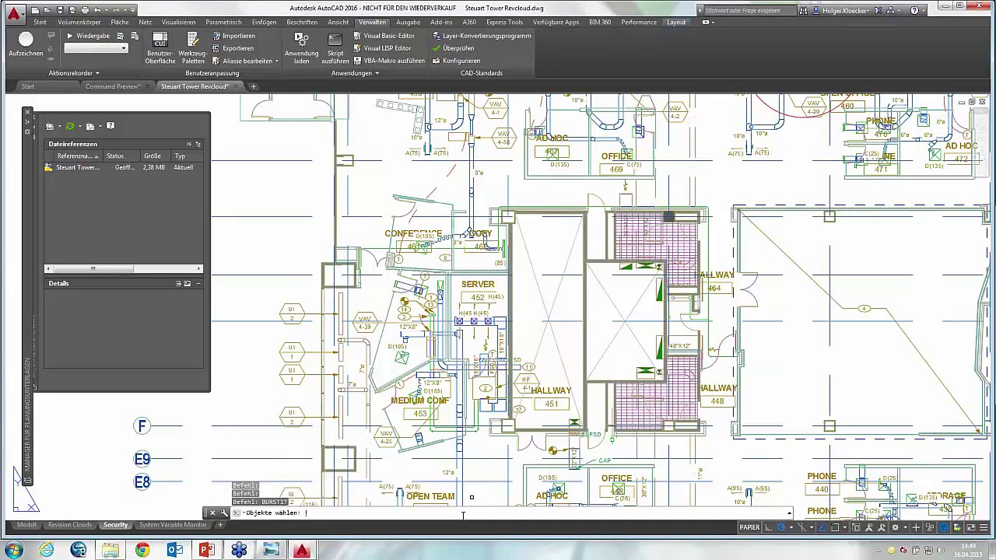
pyautogui.scroll(-3, 443, 175)
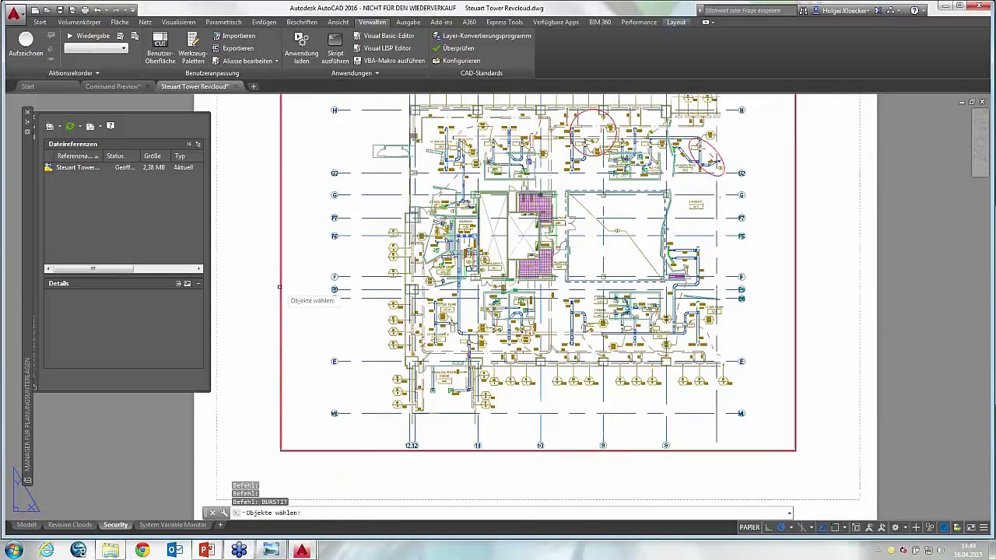
pyautogui.click(287, 277)
pyautogui.press('Return')
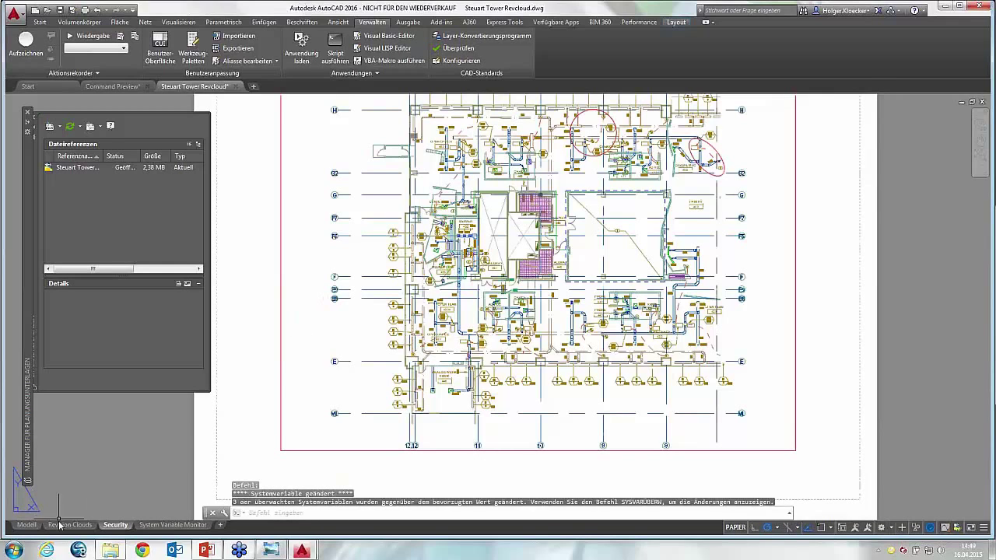
pyautogui.scroll(-2, 362, 319)
pyautogui.scroll(2, 389, 160)
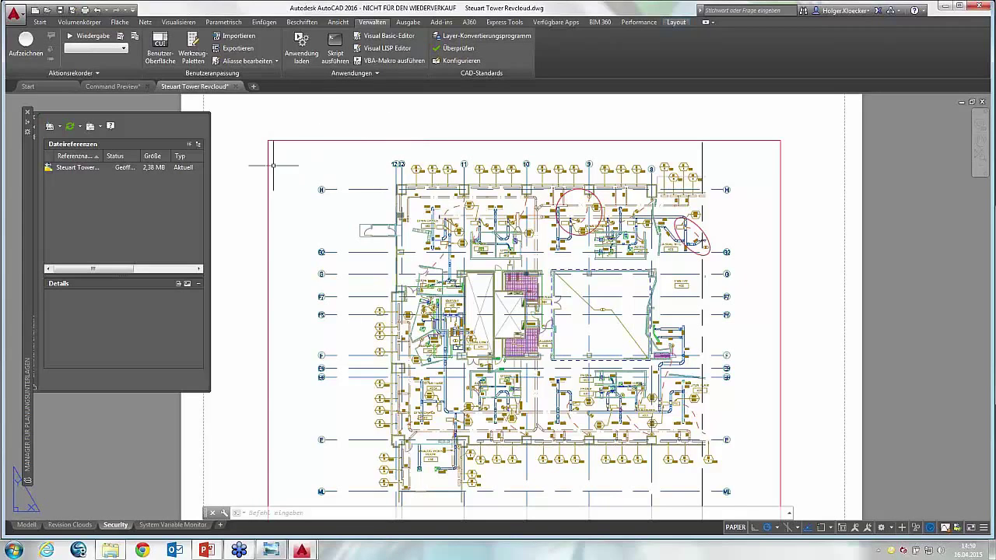
# Switch to model space, pan the plan, and start then cancel ERASE on the OPEN OFFICE label
pyautogui.click(31, 532)
pyautogui.scroll(5, 589, 243)
pyautogui.moveTo(589, 244); pyautogui.dragTo(492, 244, button='middle')
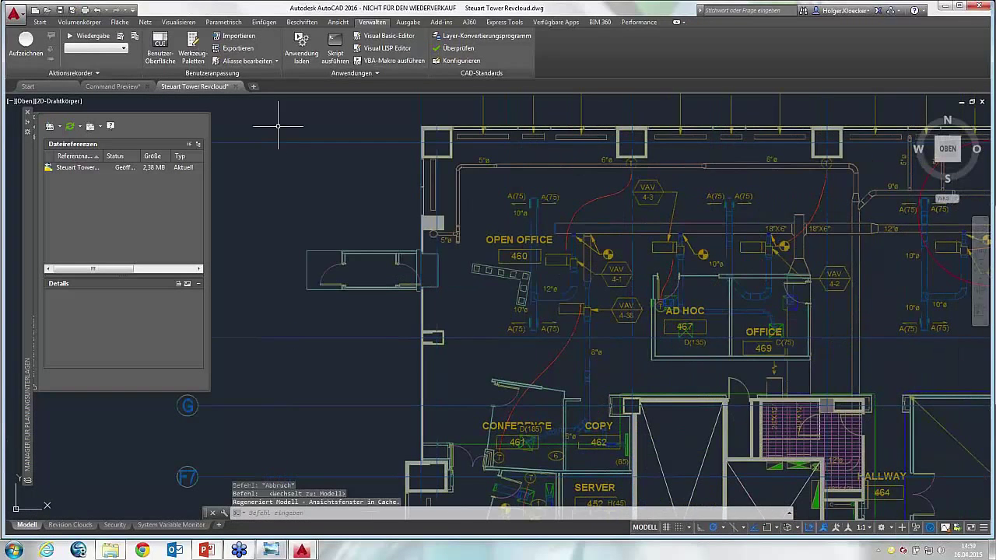
pyautogui.click(40, 22)
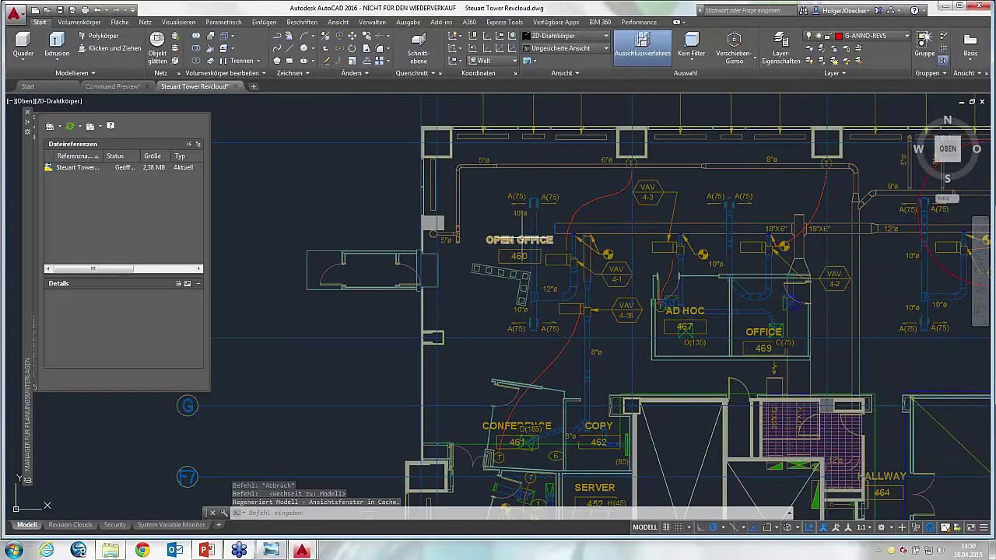
pyautogui.click(339, 62)
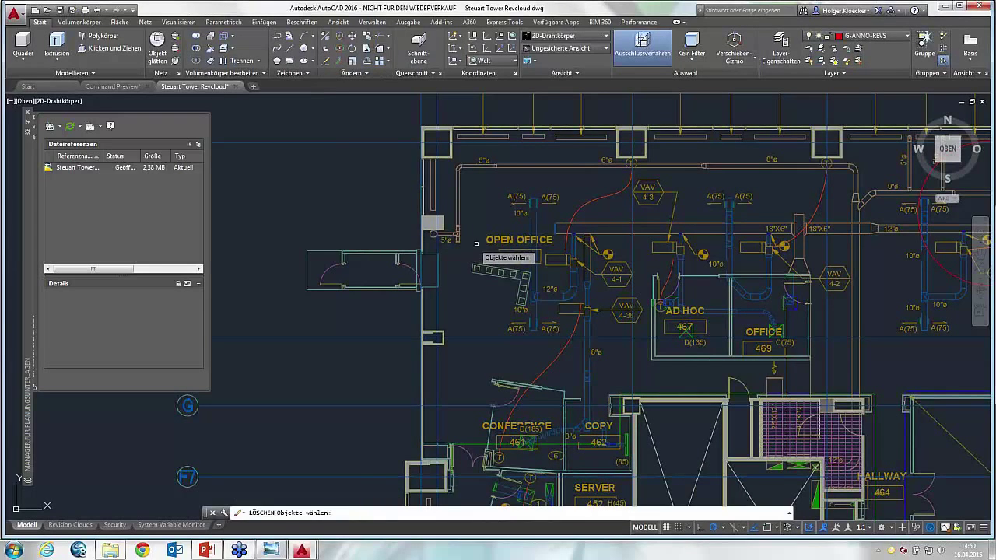
pyautogui.press('Escape')
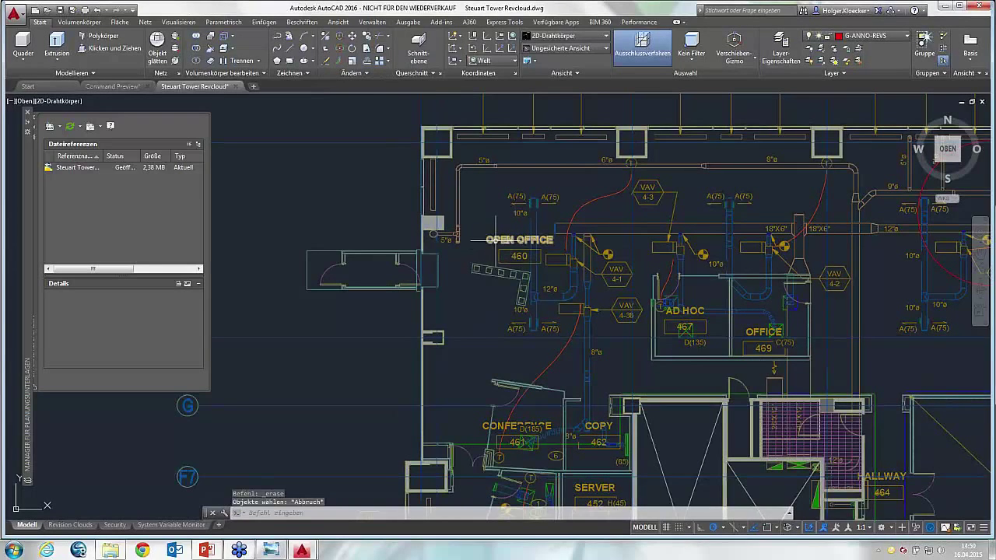
pyautogui.click(515, 239)
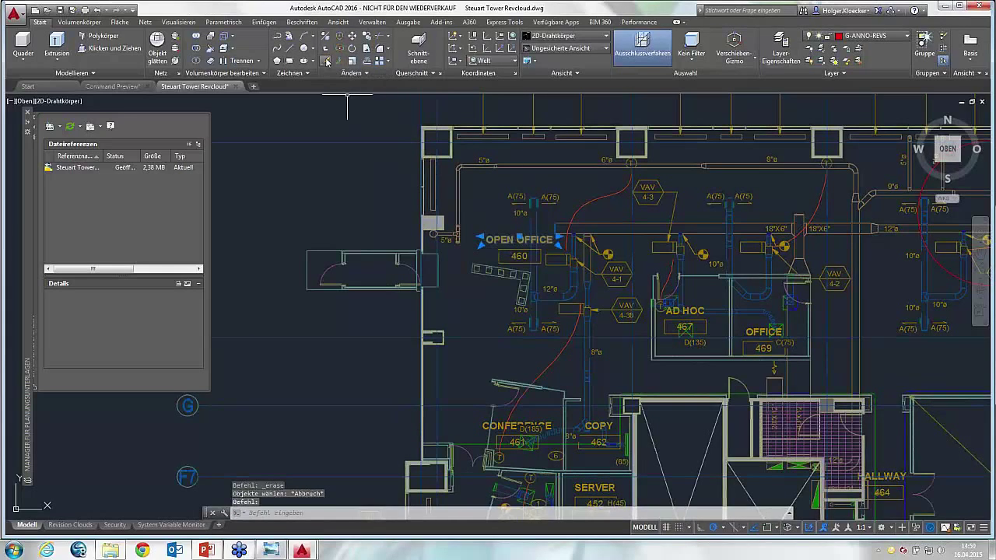
pyautogui.press('Escape')
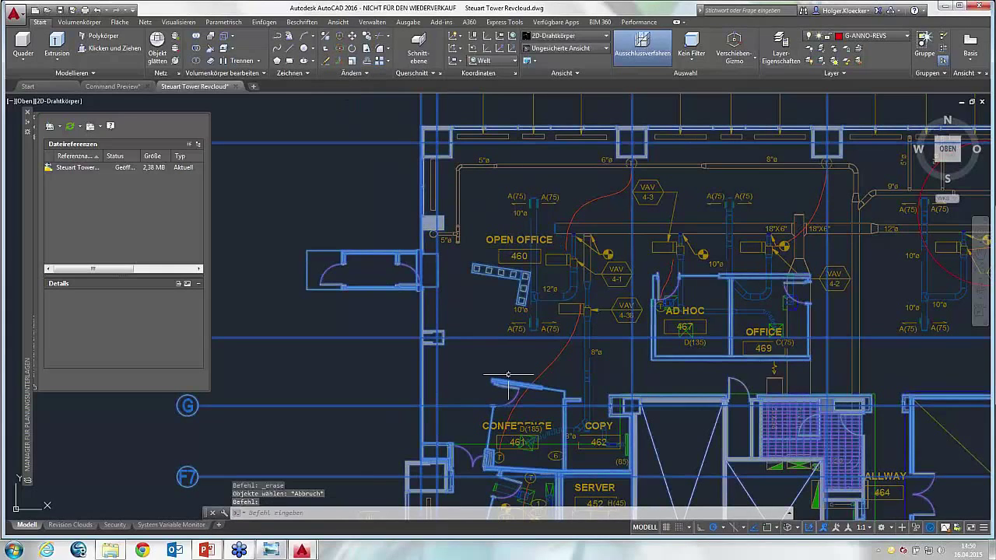
pyautogui.click(380, 35)
pyautogui.press('Escape')
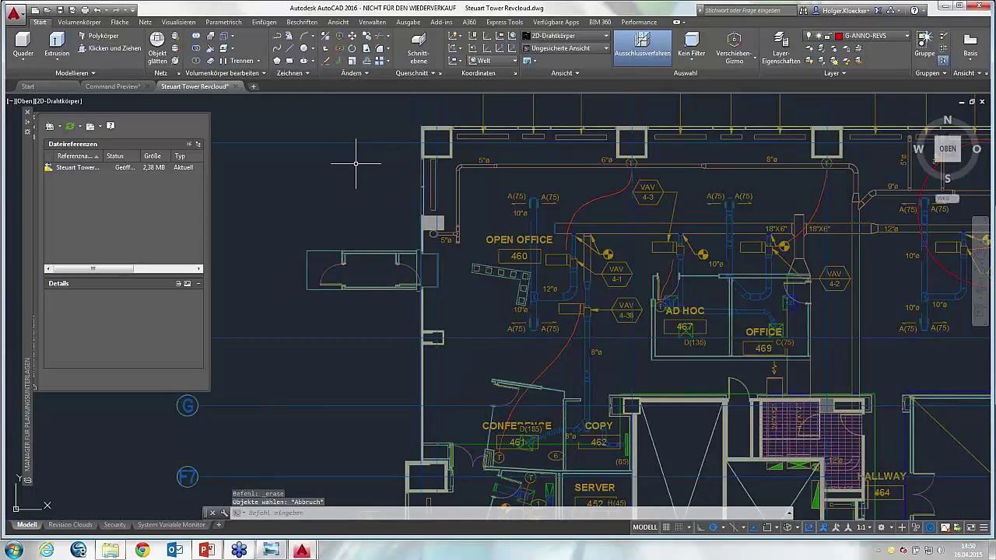
# Start and cancel OPEN, then turn on lineweight display for the floor plan
pyautogui.scroll(-3, 355, 160)
pyautogui.scroll(-3, 329, 179)
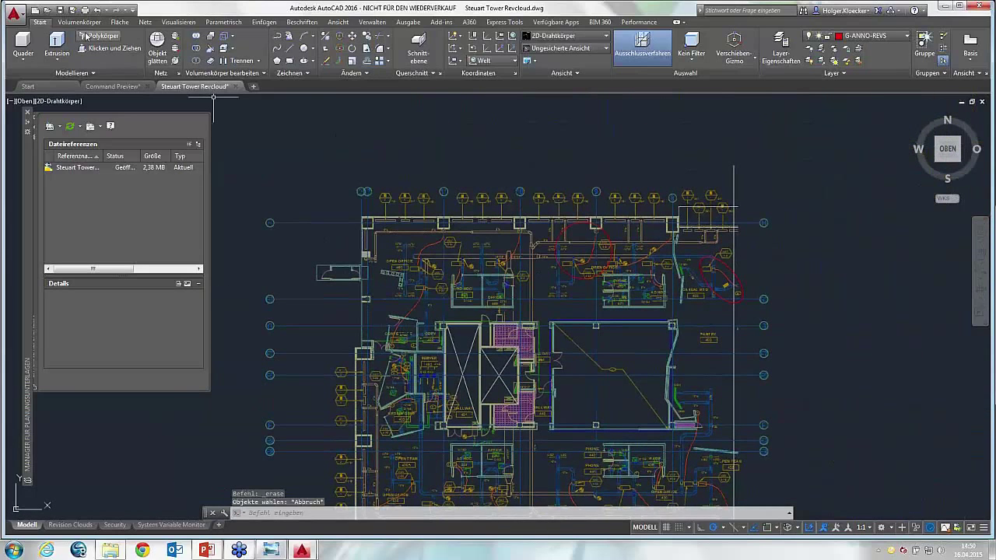
pyautogui.click(47, 10)
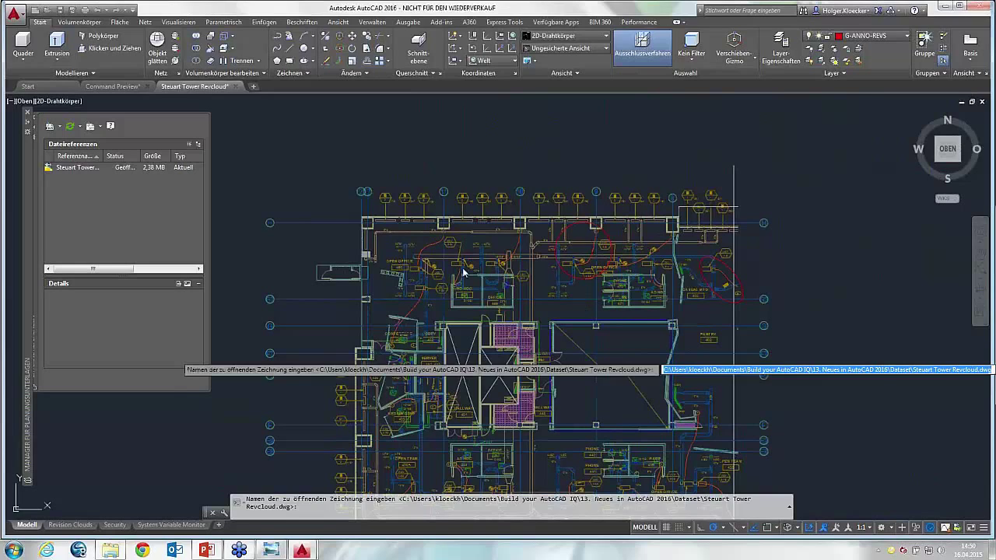
pyautogui.press('Escape')
pyautogui.scroll(2, 465, 256)
pyautogui.scroll(2, 467, 234)
pyautogui.scroll(2, 471, 210)
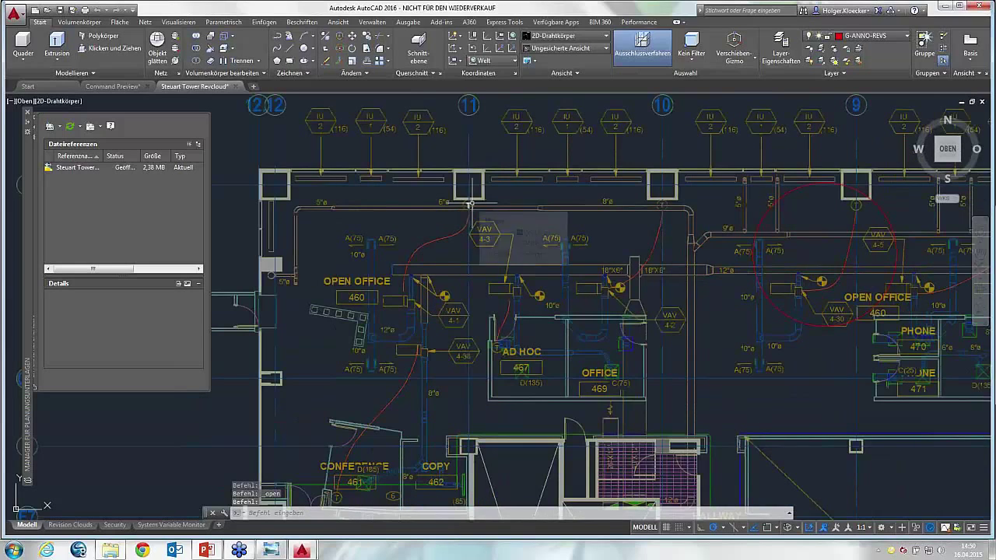
pyautogui.scroll(-2, 470, 203)
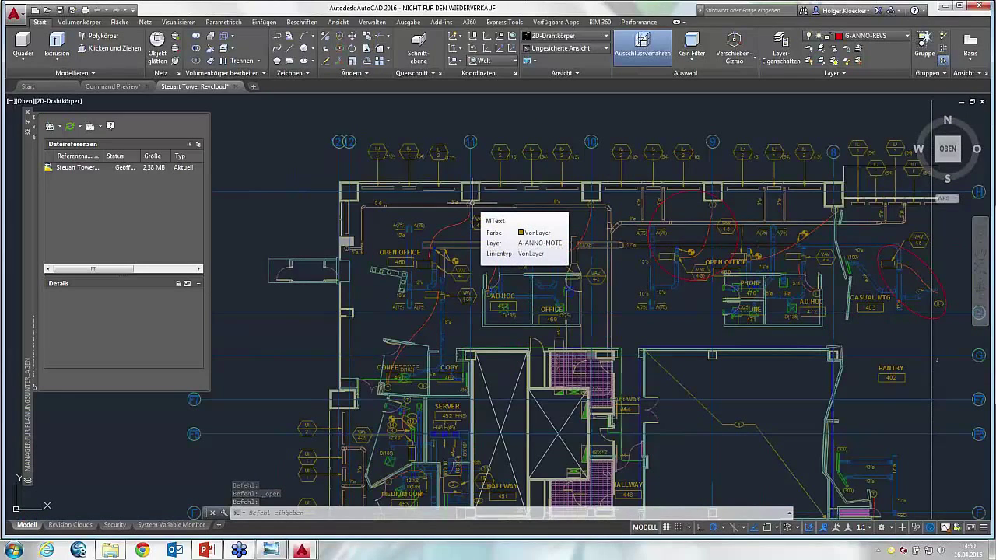
pyautogui.click(944, 531)
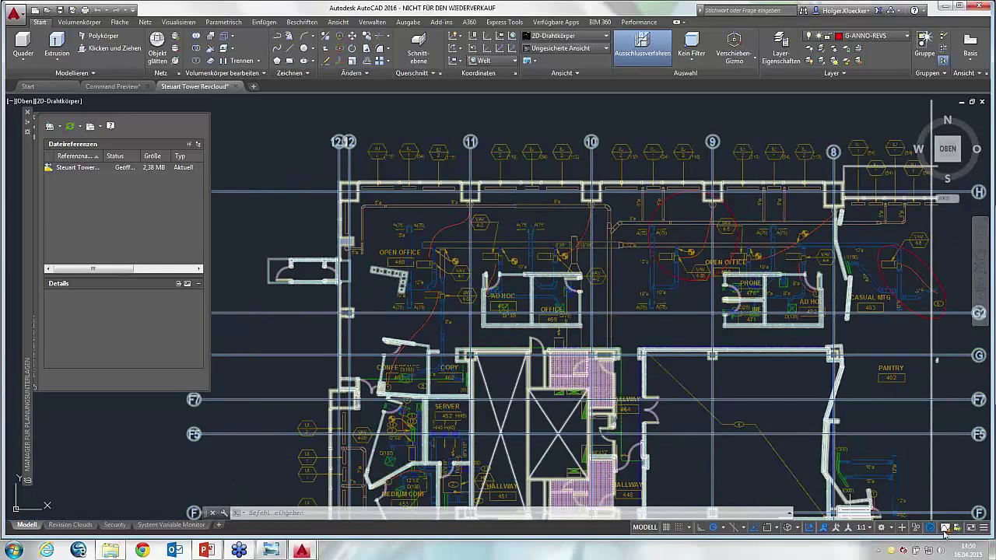
# Reset all monitored system variables to their preferred values in the System Variable Monitor
pyautogui.click(943, 529)
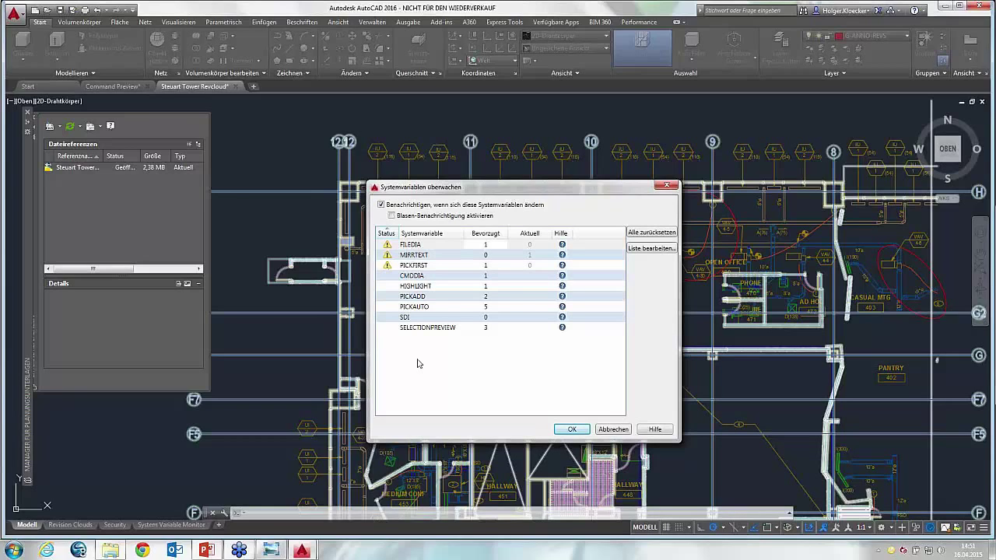
pyautogui.click(633, 237)
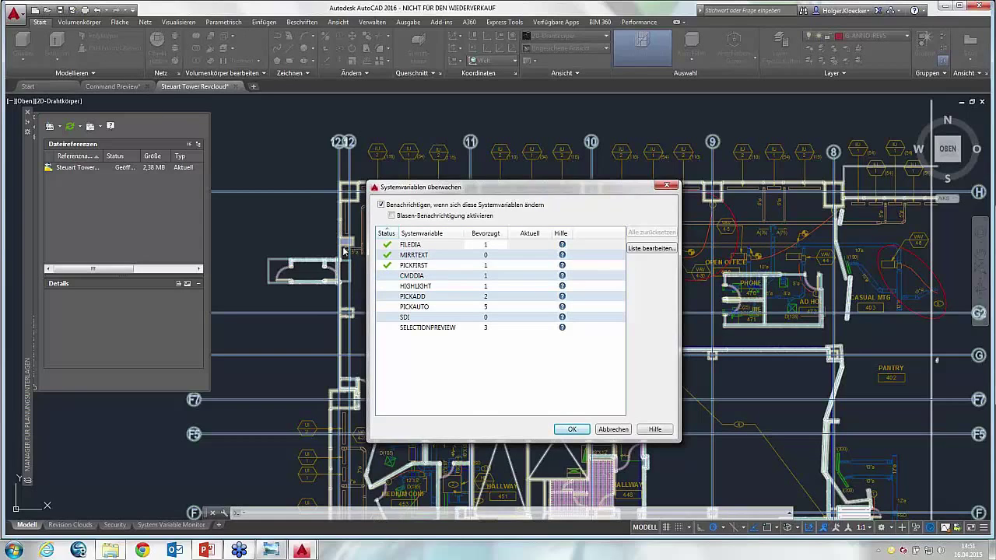
pyautogui.click(571, 428)
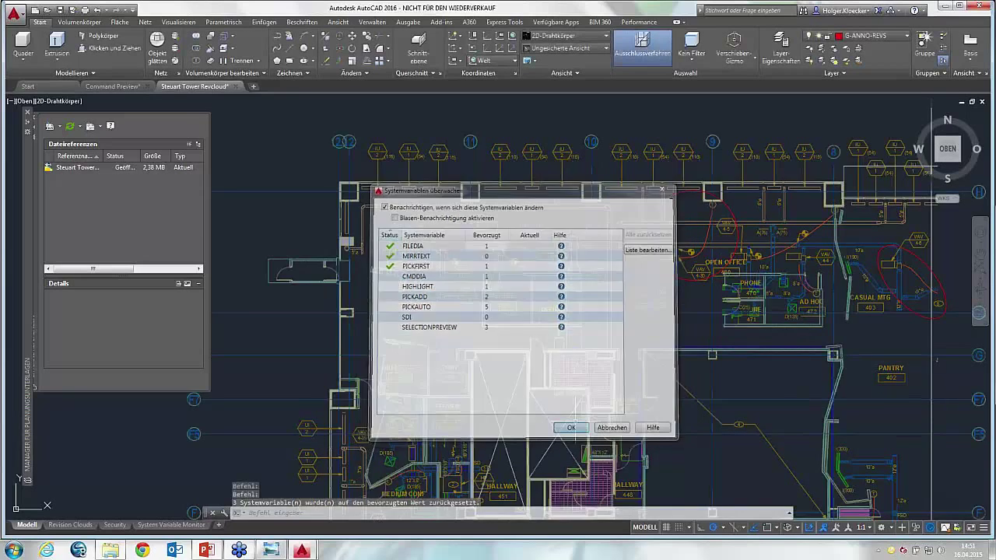
# Cancel a test Select File dialog, then erase the left OPEN OFFICE room label
pyautogui.click(46, 9)
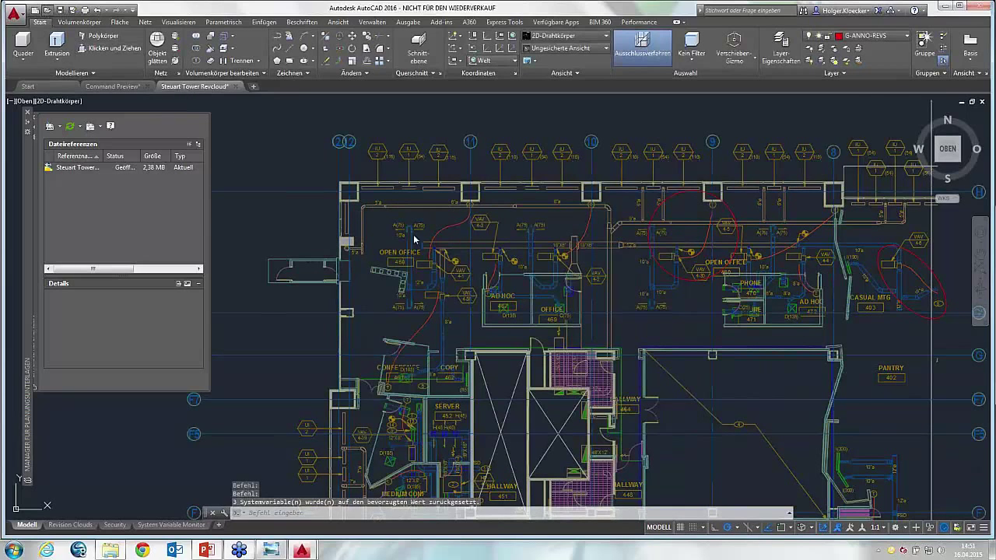
pyautogui.click(657, 144)
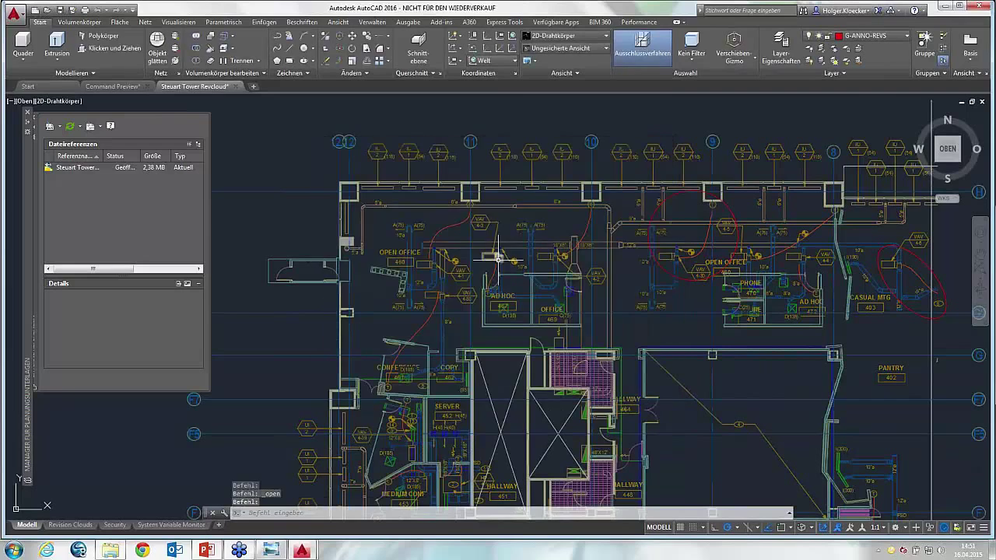
pyautogui.click(388, 251)
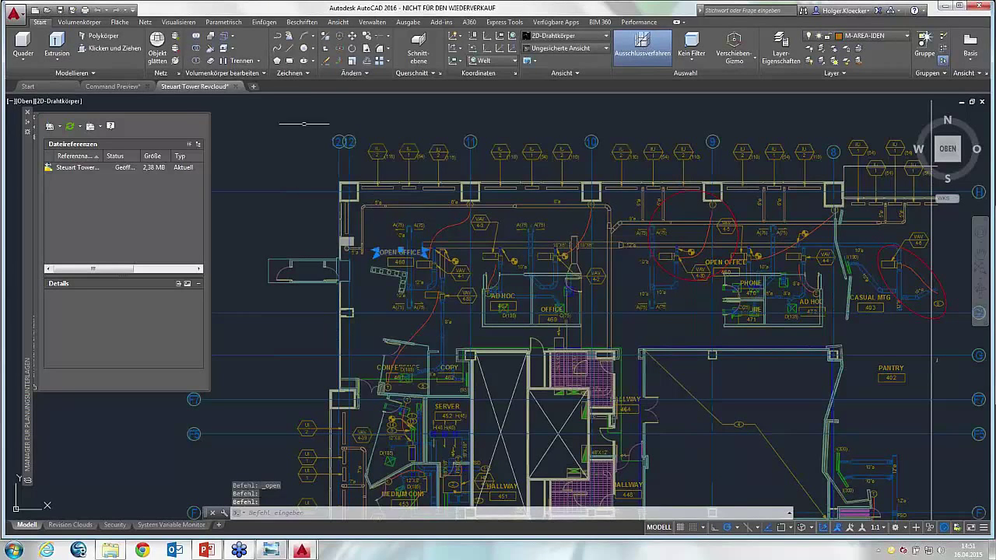
pyautogui.click(338, 61)
pyautogui.press('Escape')
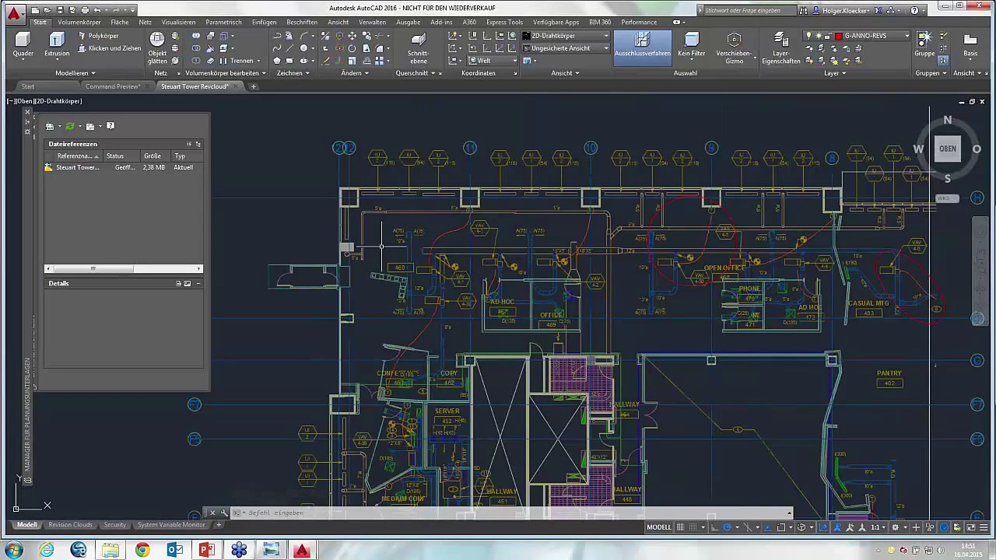
# Present the PowerPoint deck full screen from the Agenda slide and advance to the Demonstration slide 'Sehen wir, wie es geht…'
pyautogui.click(206, 551)
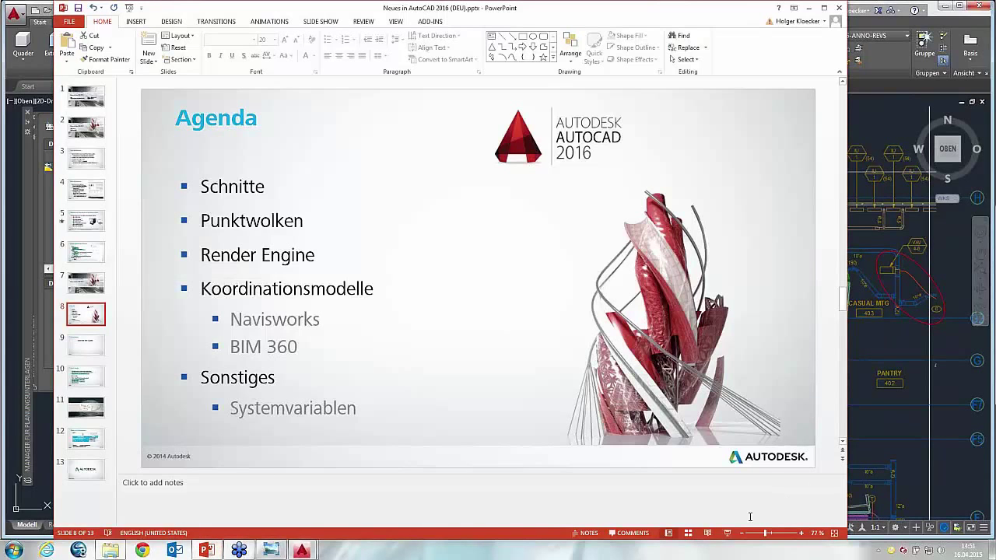
pyautogui.click(727, 533)
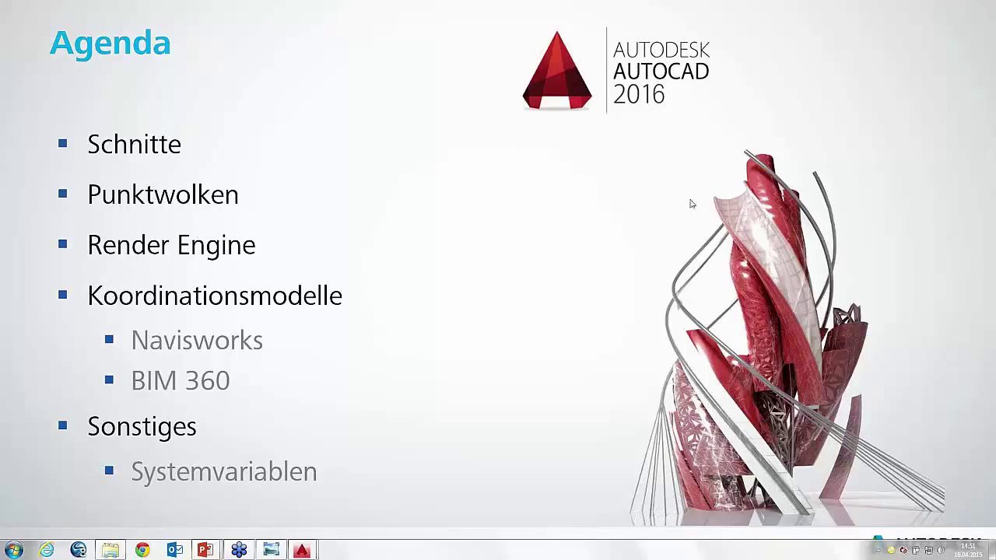
pyautogui.click(685, 203)
pyautogui.click(677, 204)
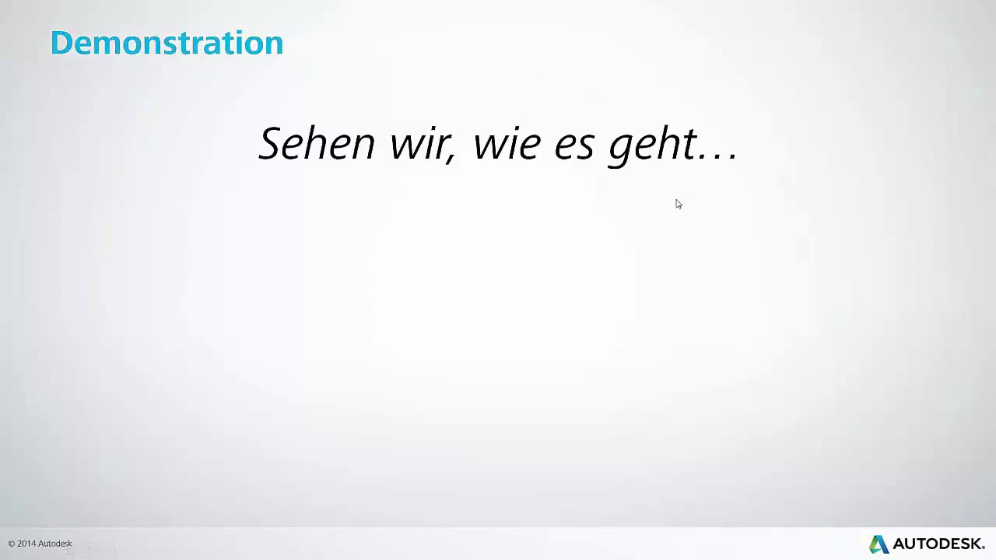
# Advance to the 'Weitere Quellen' slide with German and English resource links
pyautogui.click(676, 203)
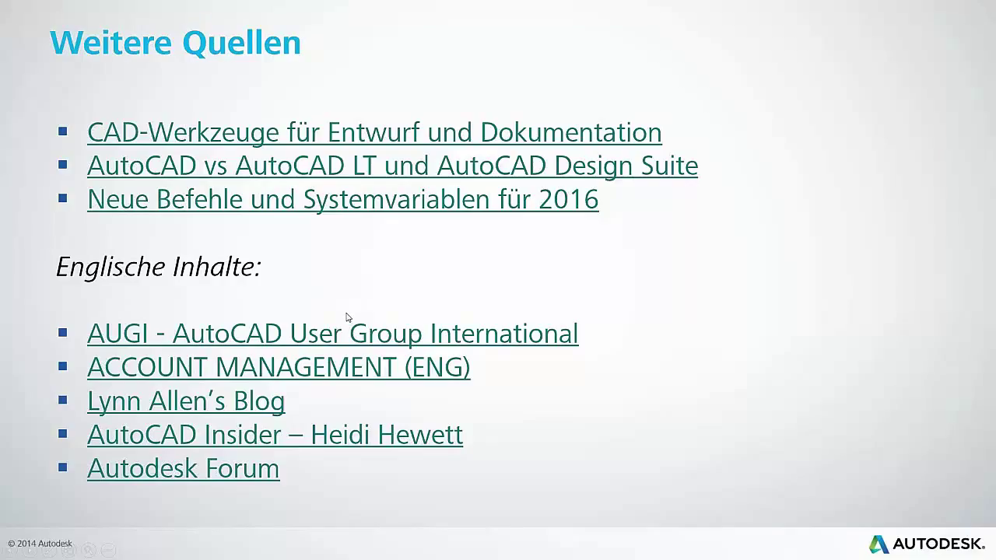
# Advance to the Quickpoll slide asking 'Haben Sie bei dem heutigen Webinar etwas Neues gelernt?' with Ja/Nein options
pyautogui.click(646, 280)
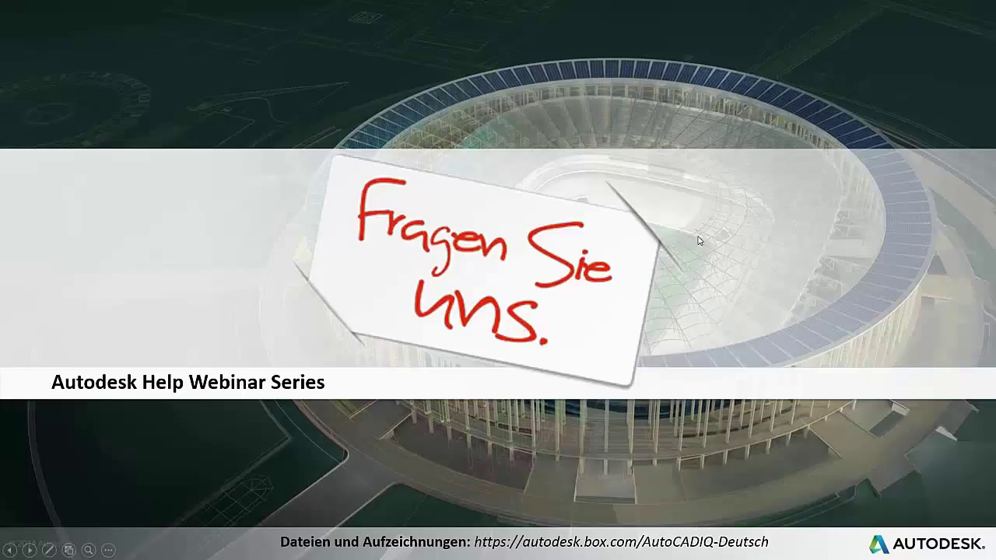
# Advance past the 'Kommende Veranstaltungen' events slide to the closing Autodesk logo slide
pyautogui.press('Right')
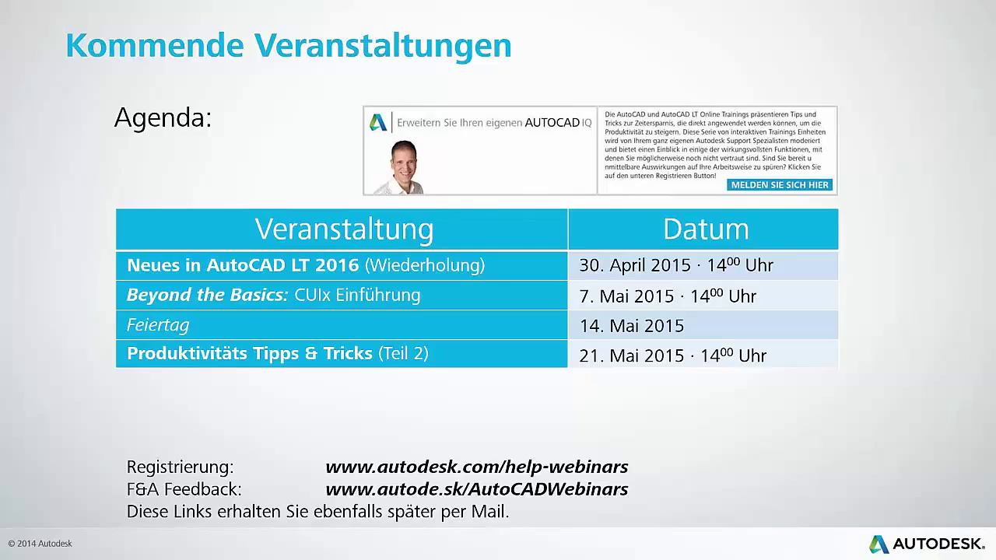
pyautogui.click(252, 158)
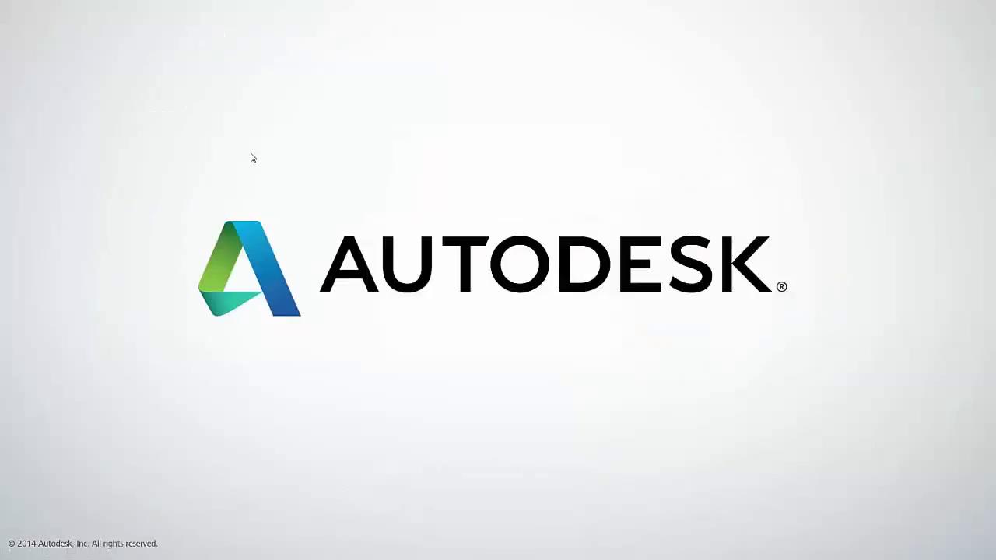